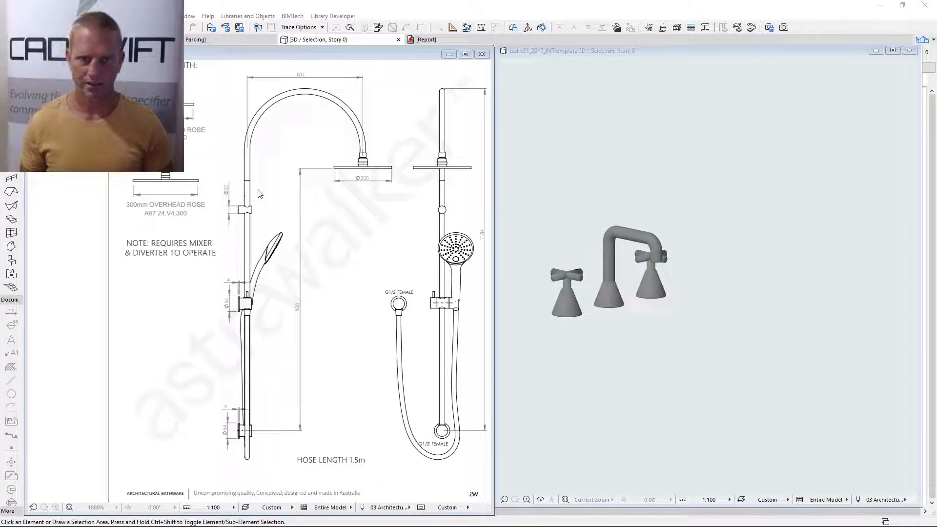
Step: Open the settings of the basin tap set in the 3D view and set its configuration to custom with Wall mounting
left_click(611, 312)
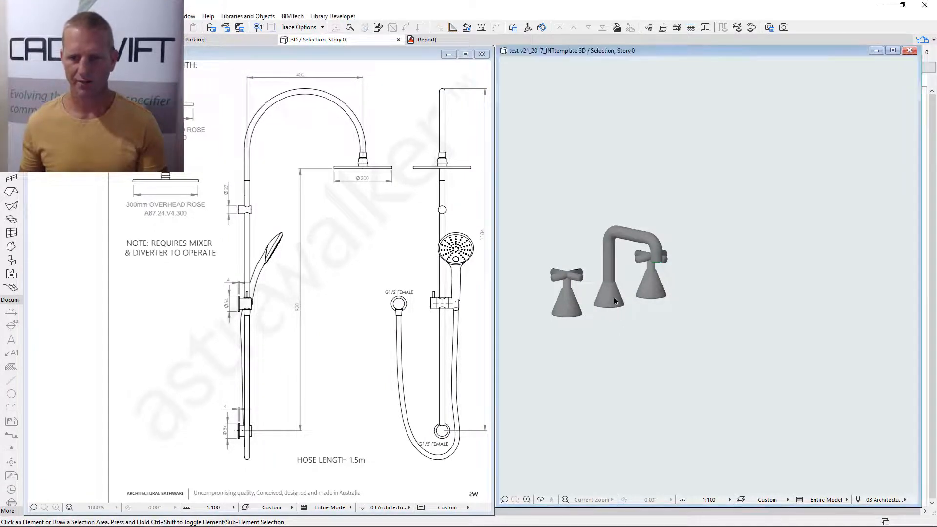
left_click(621, 305)
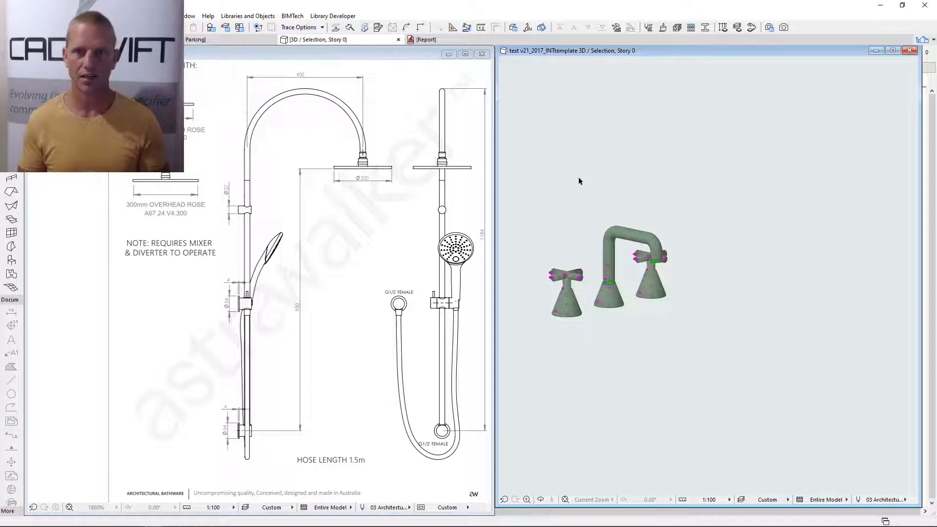
key("ctrl+t")
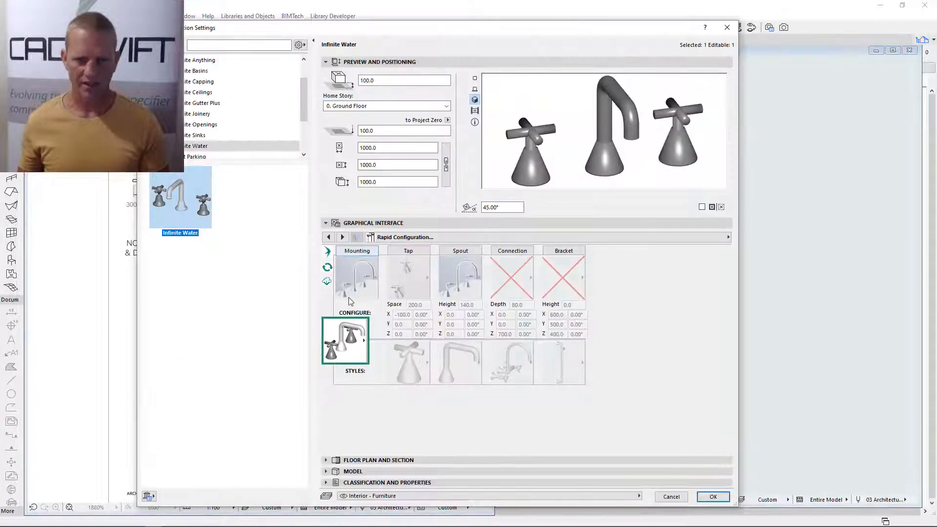
left_click(351, 355)
scroll(436, 219, "down", 3)
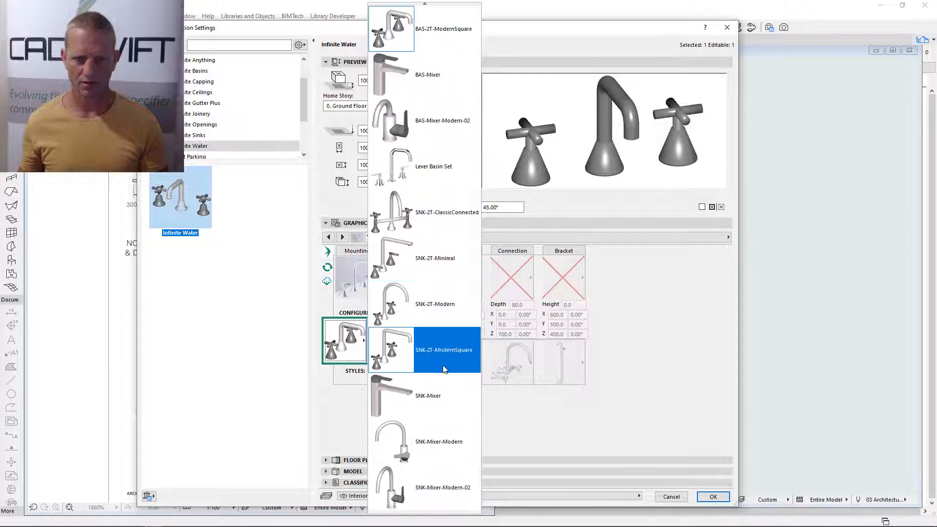
scroll(423, 157, "up", 3)
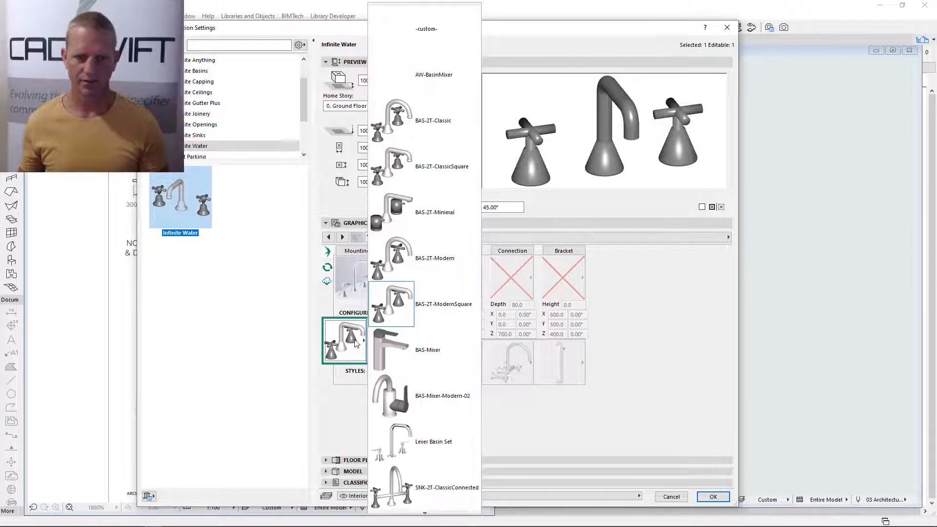
left_click(415, 208)
left_click(353, 355)
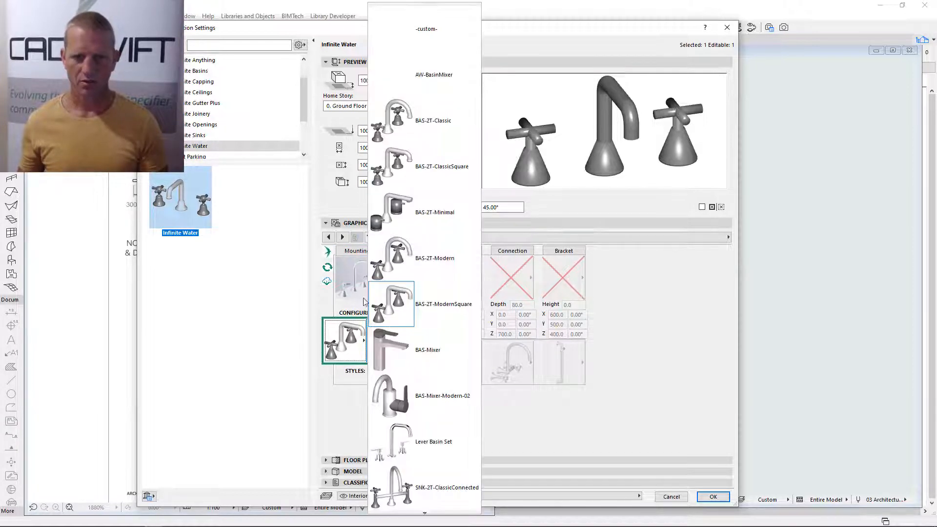
left_click(446, 28)
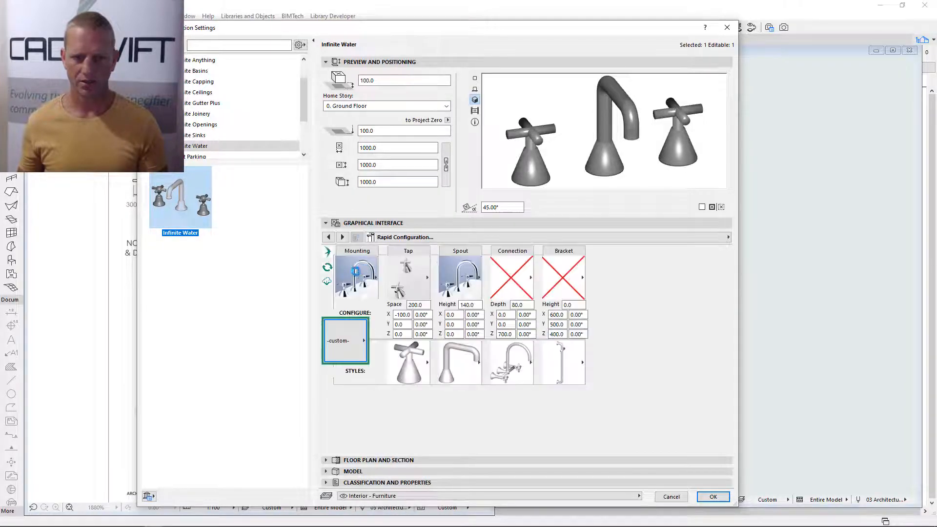
left_click(355, 279)
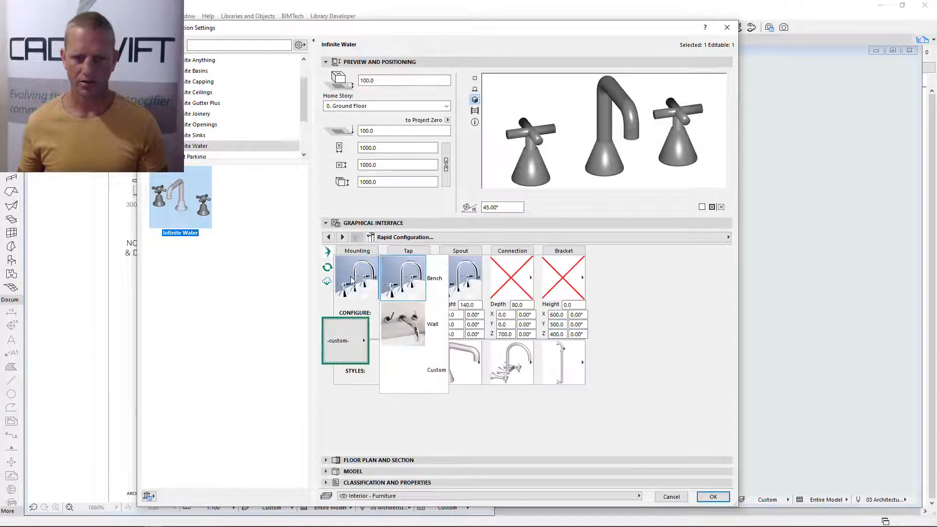
left_click(411, 327)
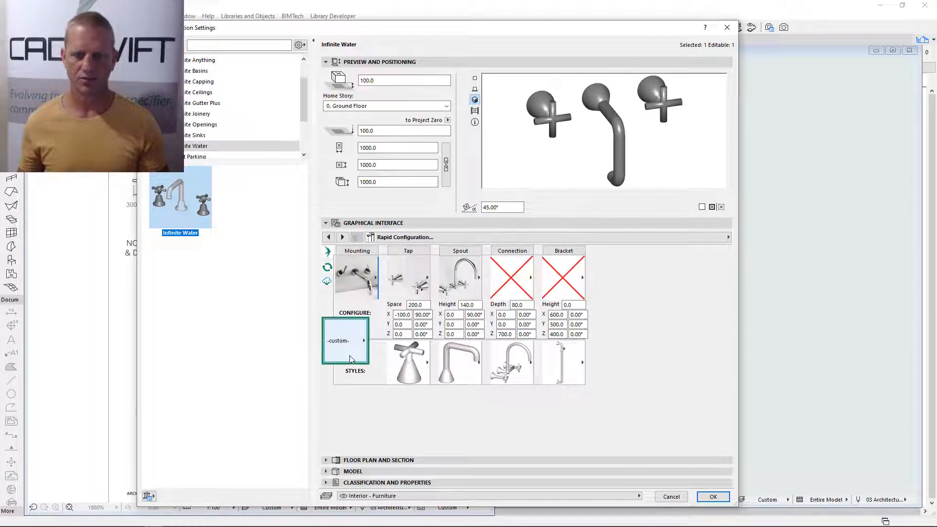
Step: Apply the SHR-Ra-TV shower configuration and load its component styles
left_click(351, 343)
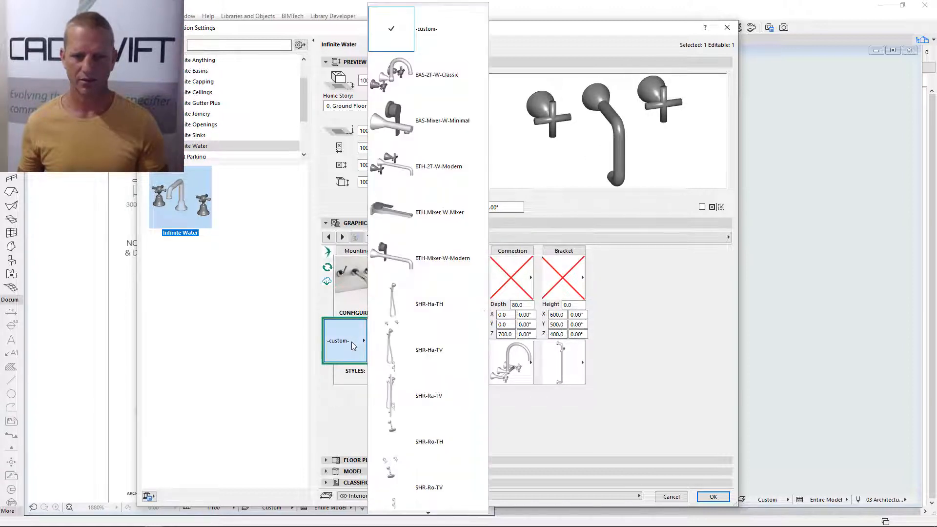
scroll(450, 362, "down", 4)
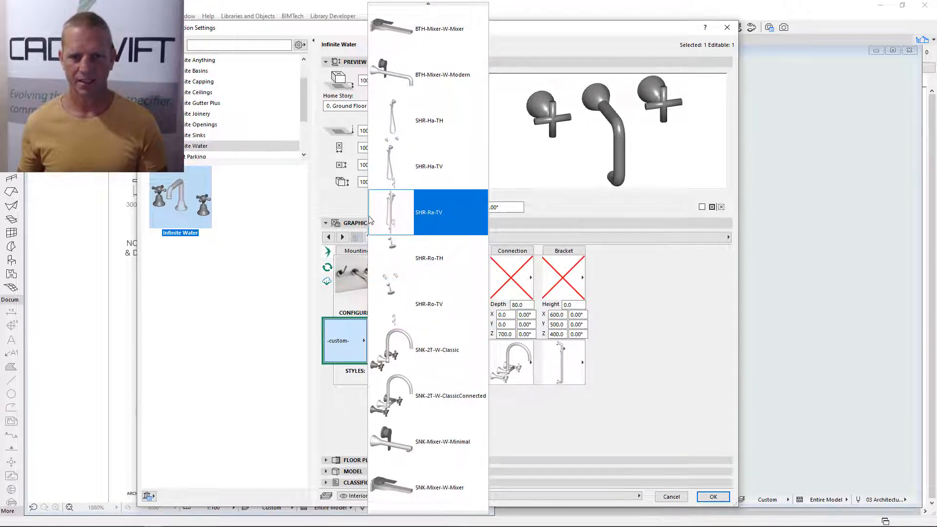
left_click(428, 212)
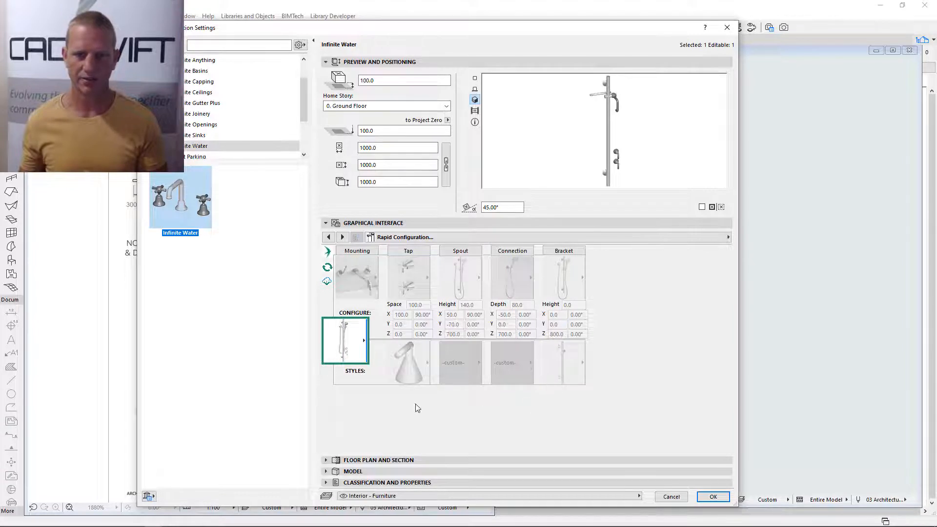
left_click(327, 283)
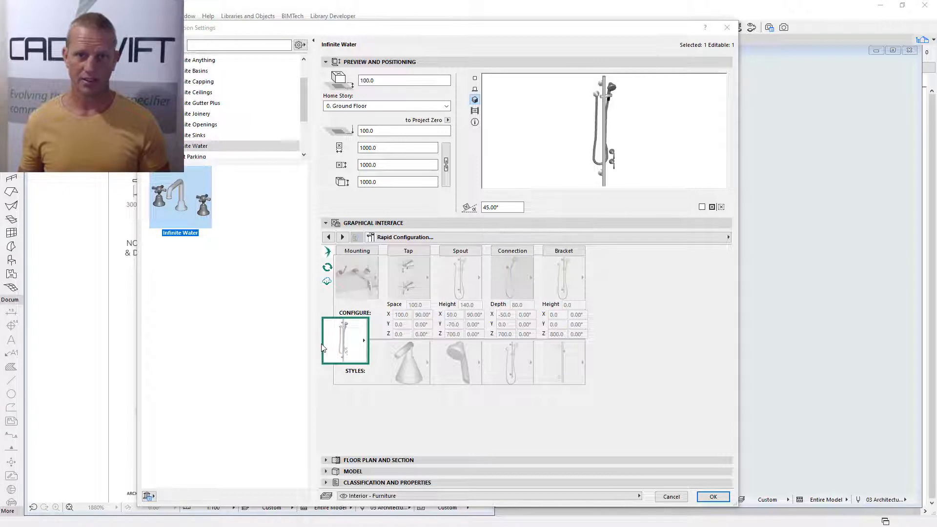
Step: Switch the shower configuration to custom, keeping Shower Rail as the spout type
left_click(346, 344)
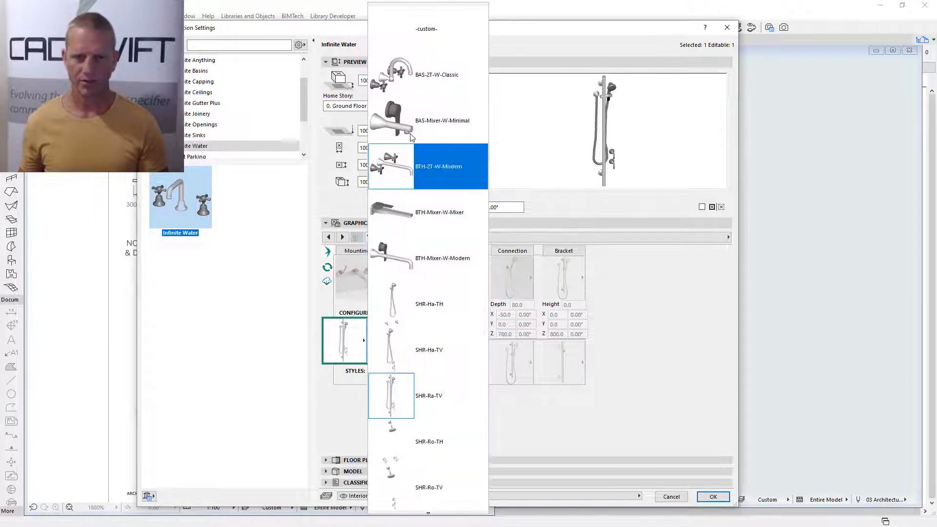
left_click(432, 34)
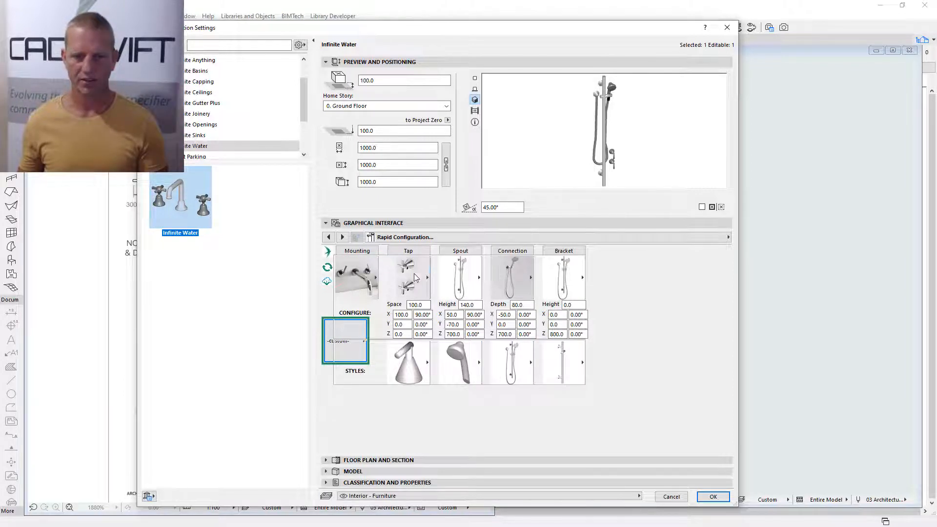
left_click(468, 284)
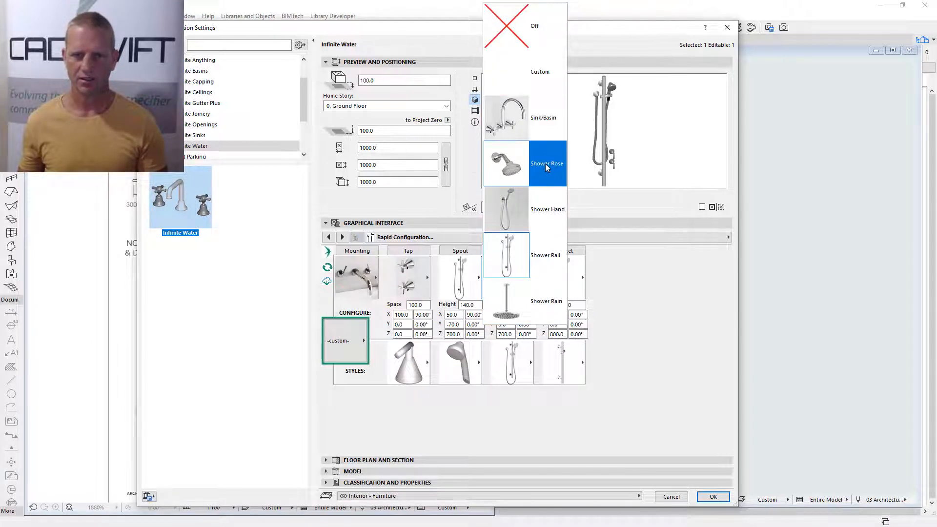
left_click(511, 253)
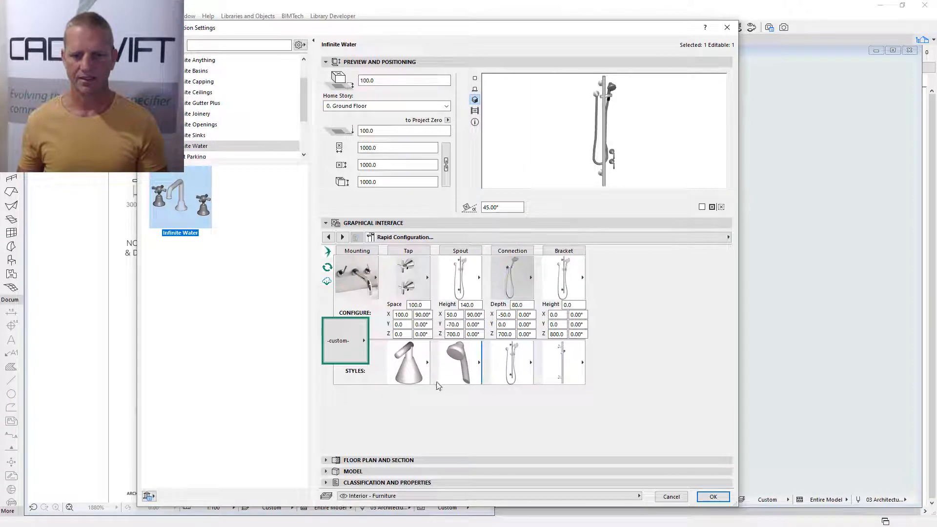
Step: Set the spout, connection and bracket styles to custom
left_click(468, 368)
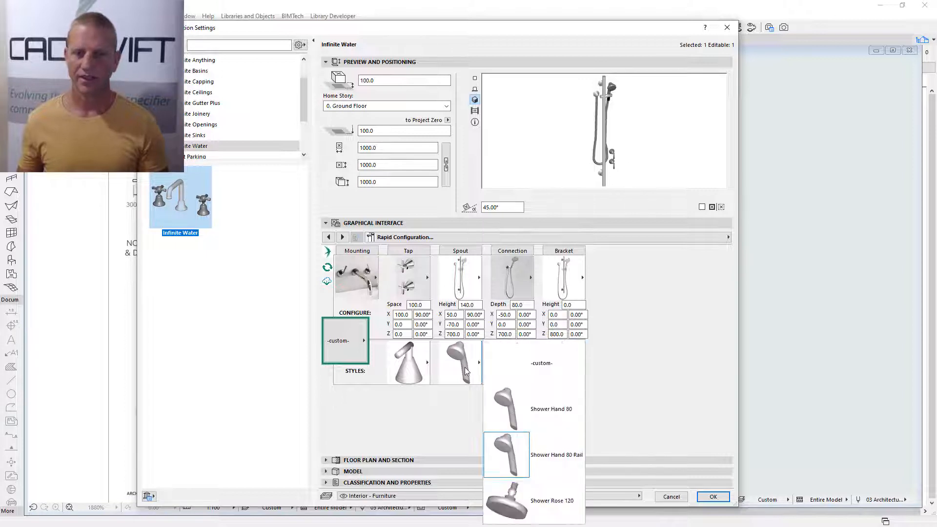
left_click(552, 370)
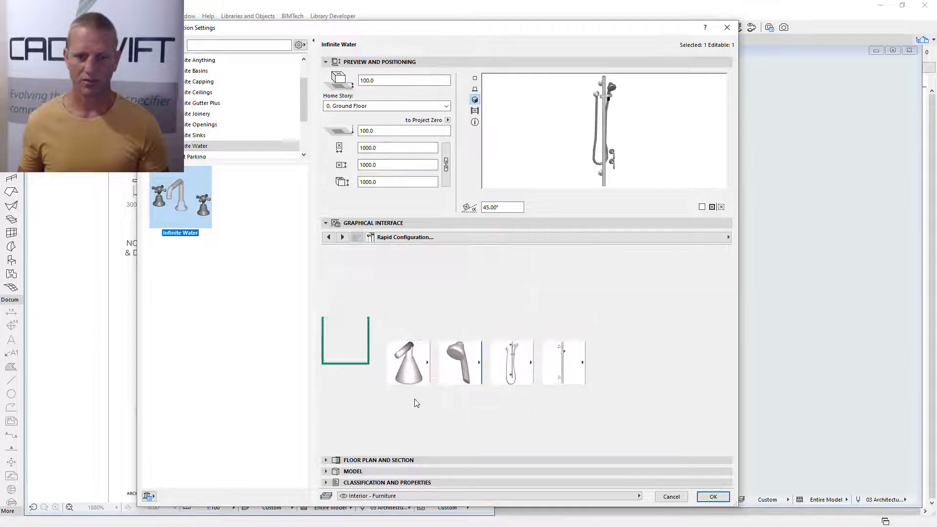
left_click(518, 365)
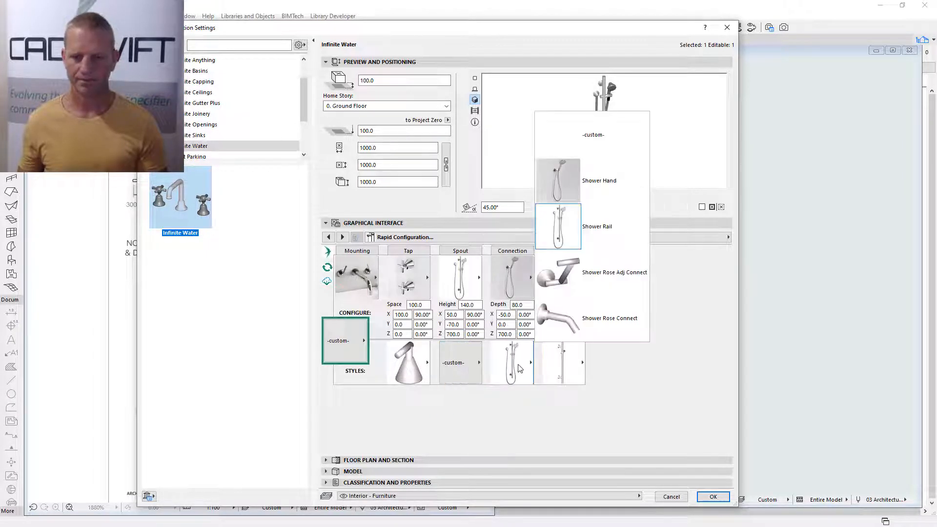
left_click(587, 139)
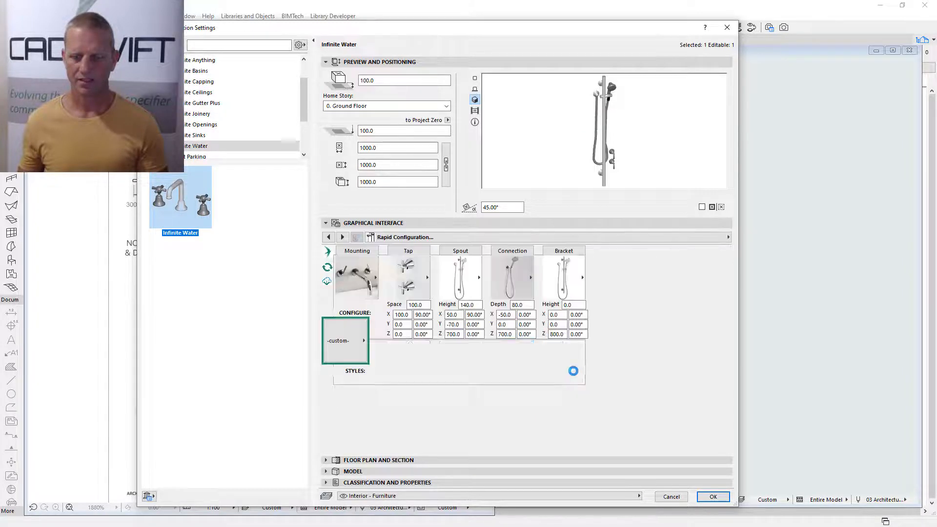
left_click(568, 366)
left_click(655, 363)
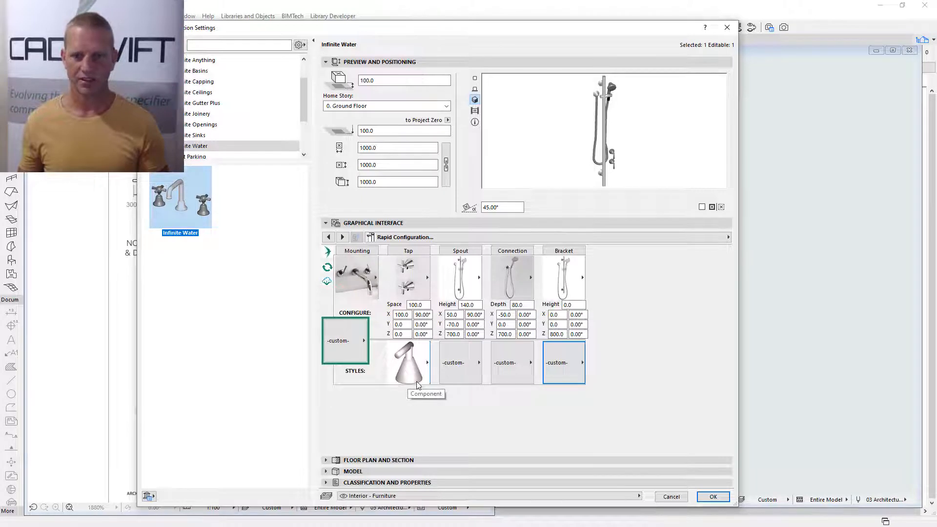
Step: Set the tap style to custom as well
left_click(412, 366)
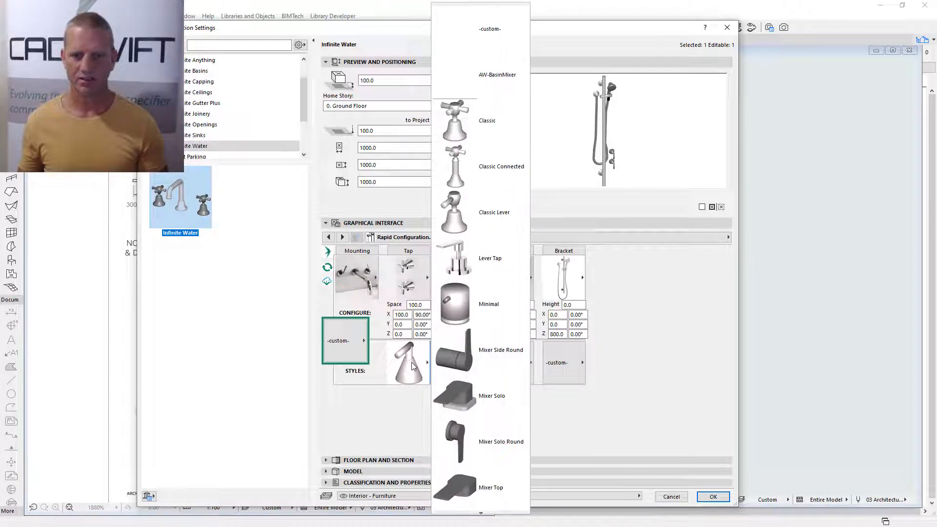
scroll(428, 373, "down", 4)
scroll(401, 361, "up", 4)
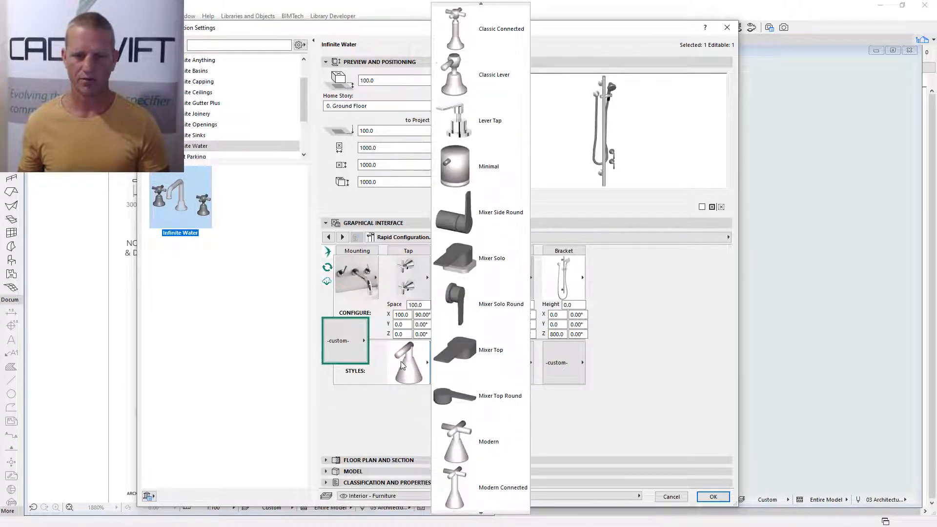
left_click(404, 357)
left_click(408, 346)
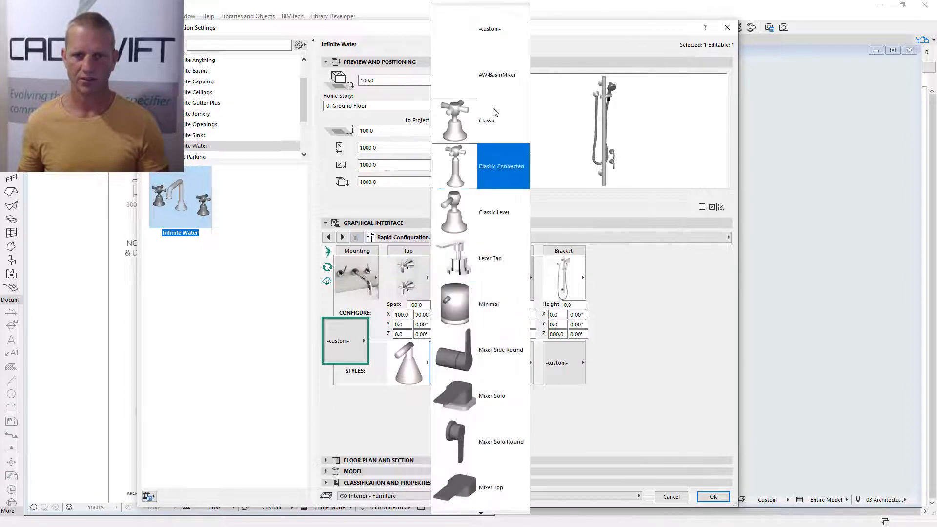
left_click(510, 30)
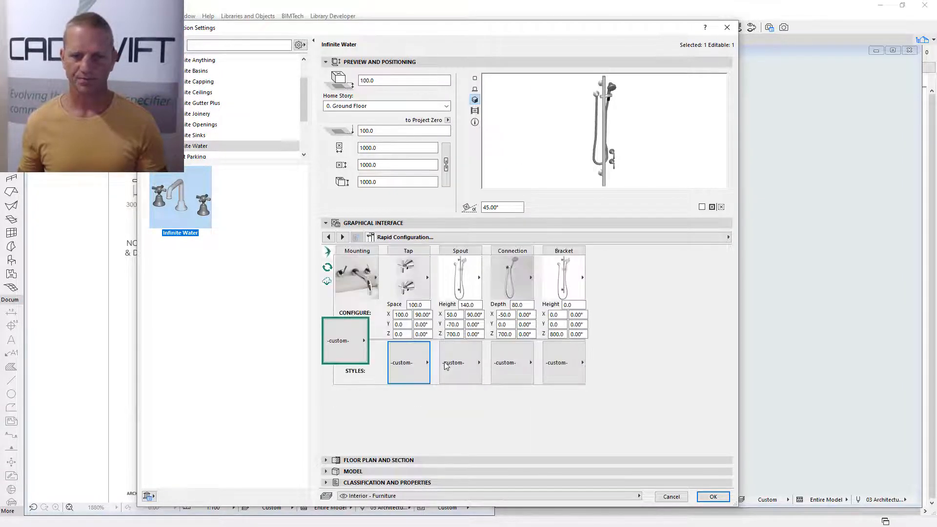
Step: Turn off the tap component in the SHR-Ra-TV assembly and apply the settings to the placed object
left_click(342, 237)
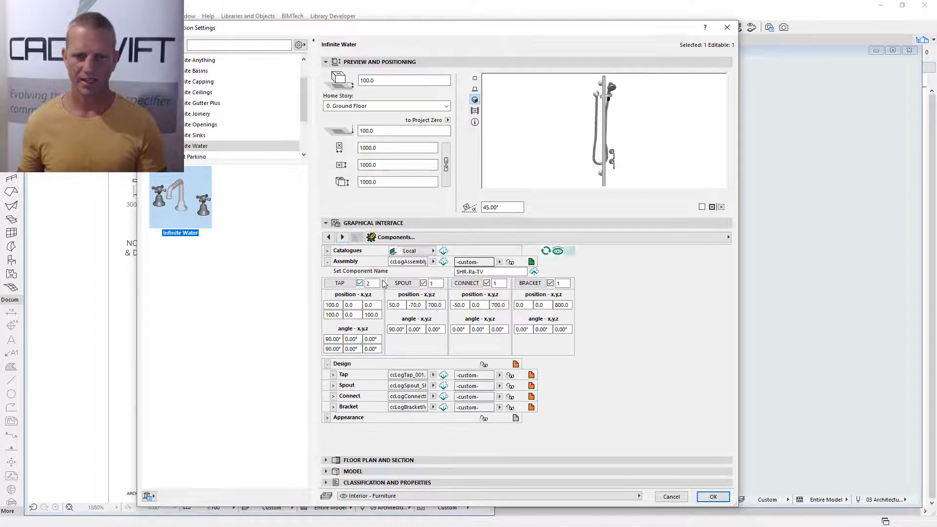
left_click(359, 283)
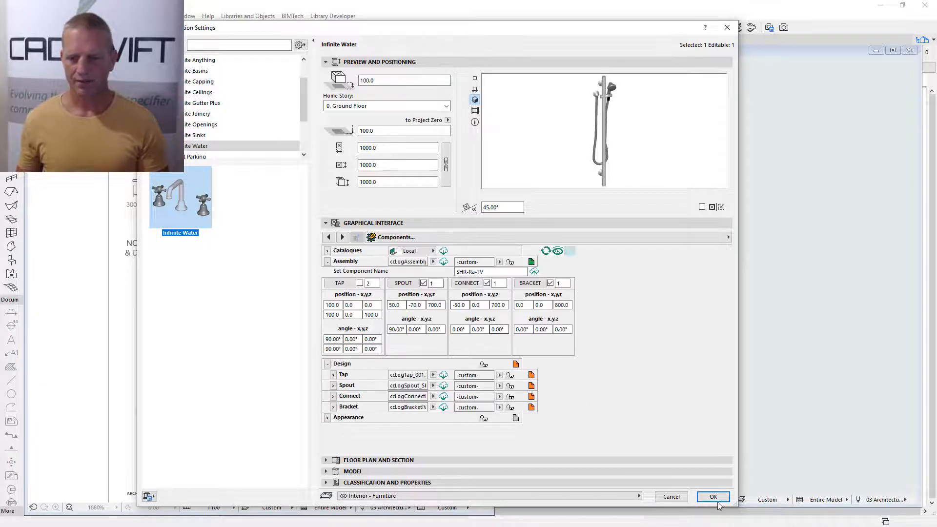
left_click(713, 497)
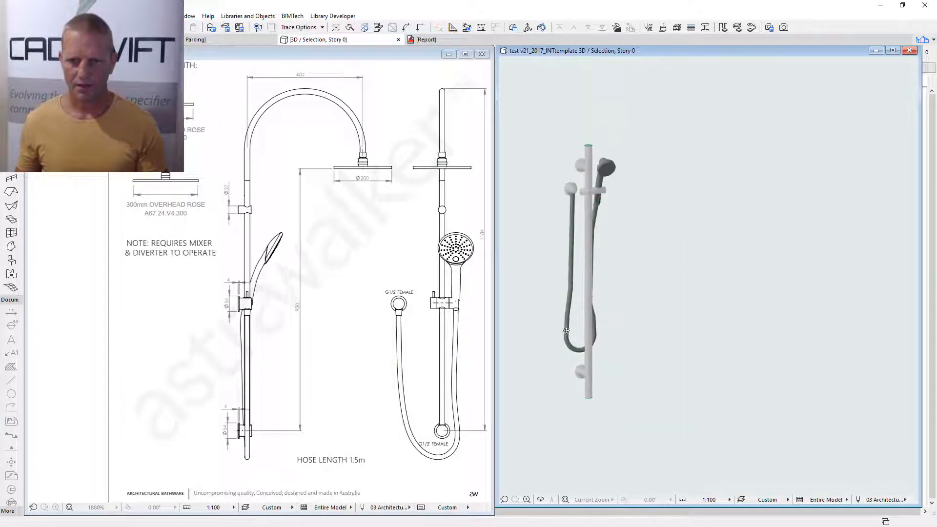
scroll(585, 194, "up", 3)
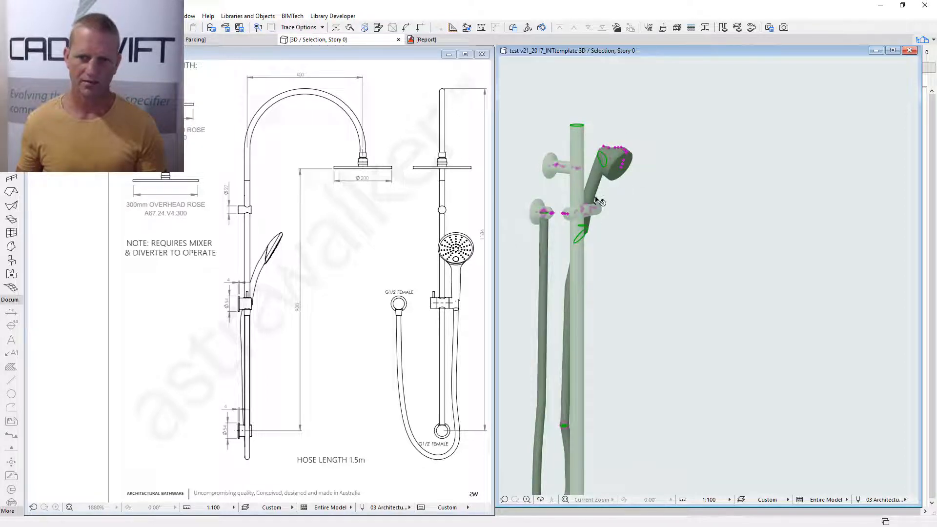
scroll(641, 177, "down", 3)
scroll(621, 291, "down", 1)
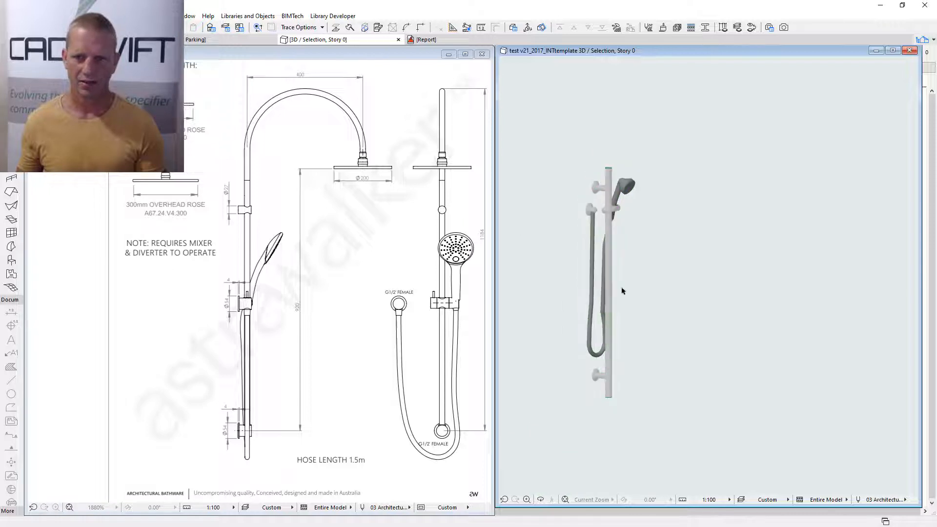
middle_click_drag(617, 251, 563, 206)
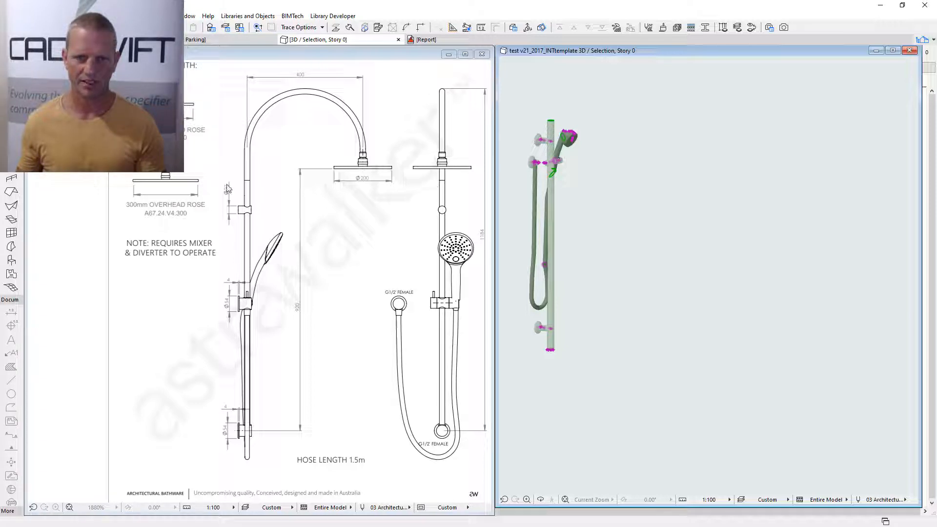
Step: Measure how far the handpiece bracket projects from its wall plate in the drawing's side elevation
left_click(286, 273)
scroll(287, 274, "up", 5)
scroll(286, 274, "down", 5)
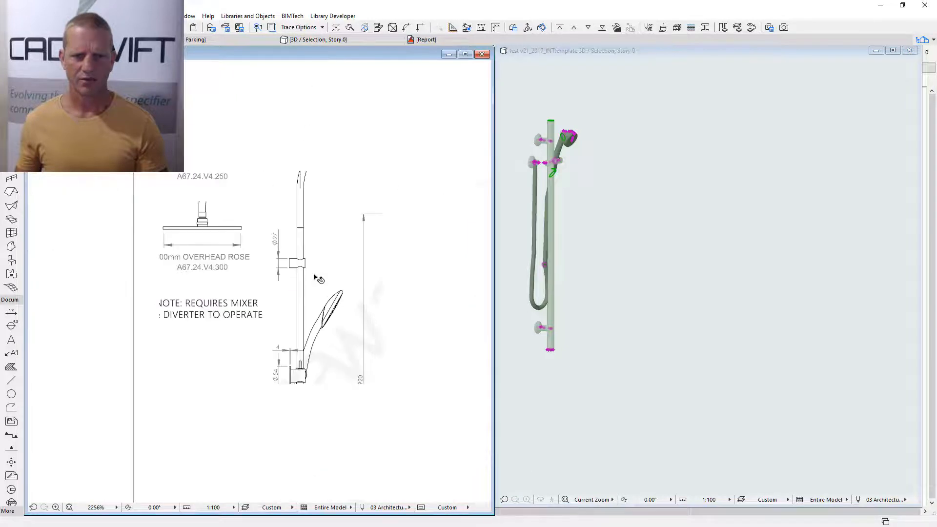
mouse_move(282, 404)
middle_mouse_down()
mouse_move(243, 276)
mouse_move(248, 360)
middle_mouse_up()
scroll(247, 258, "up", 6)
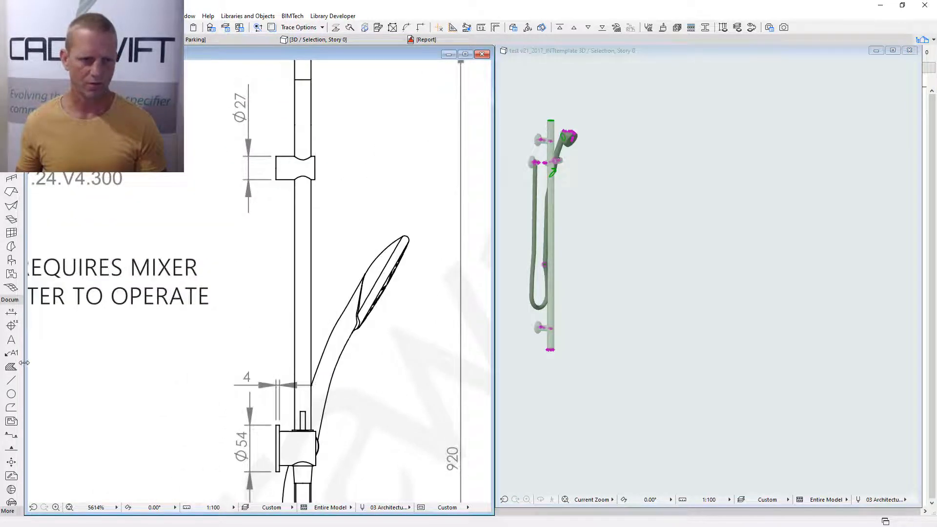
scroll(361, 462, "up", 4)
left_click(11, 380)
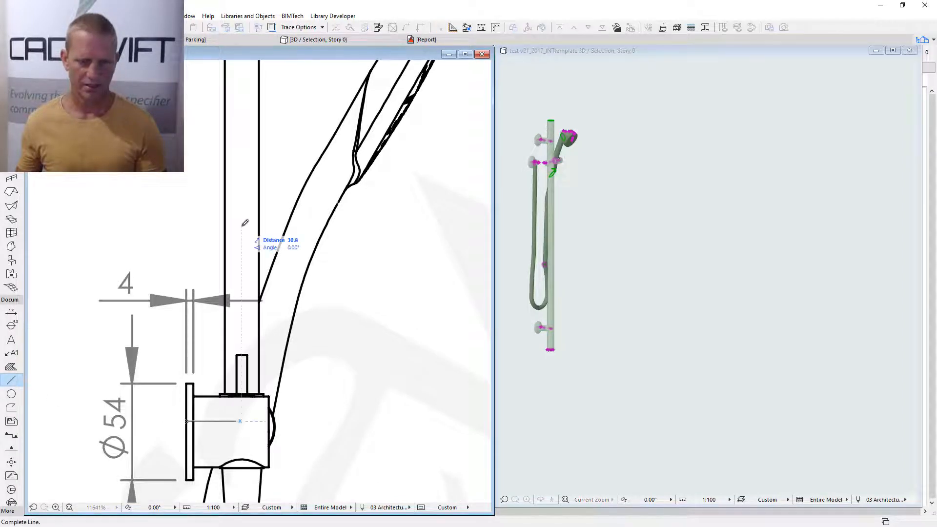
left_click(187, 421)
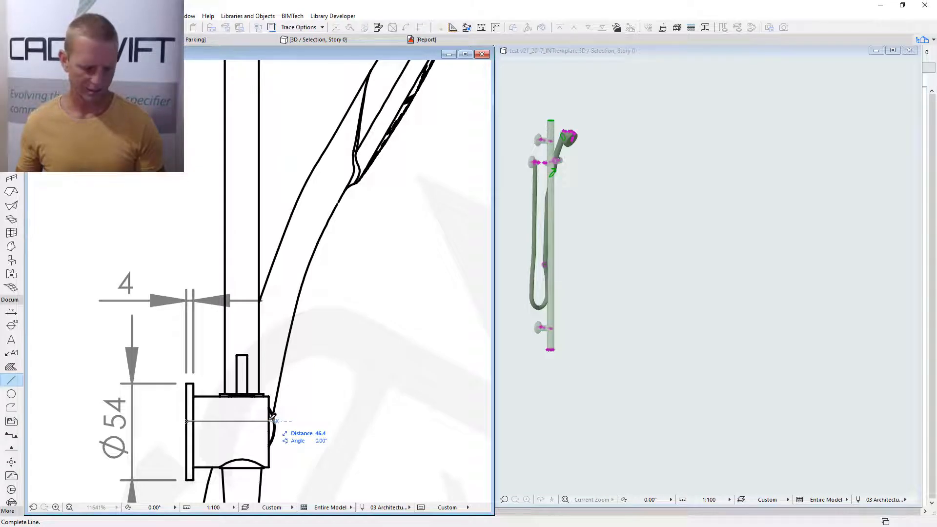
key("Escape")
Step: Set the quantity of connect components in the SHR-Ra-TV assembly to 2
scroll(342, 412, "down", 8)
middle_click_drag(614, 300, 636, 339)
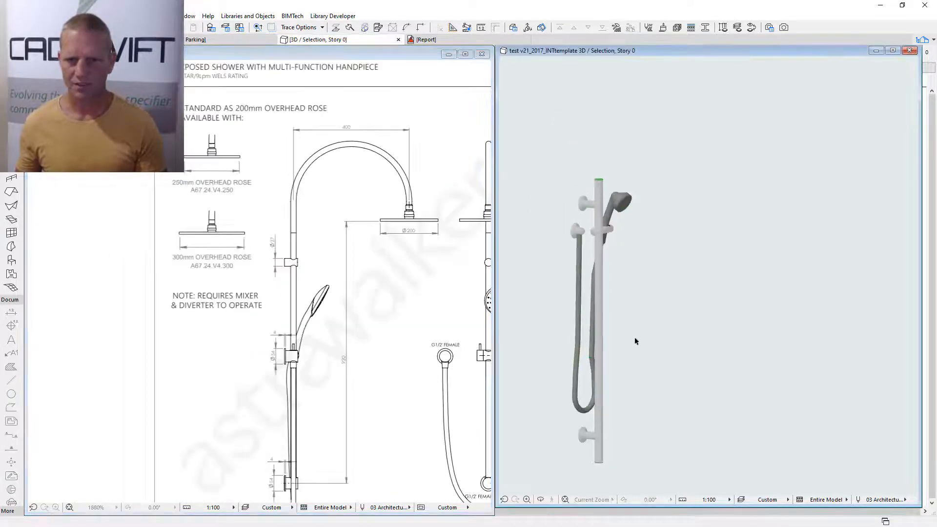
left_click(374, 313)
middle_click_drag(377, 316, 348, 267)
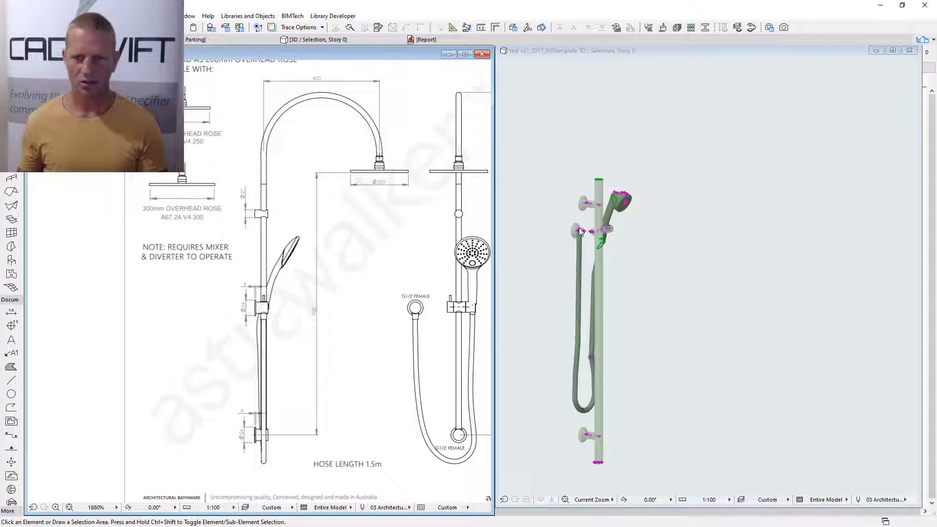
double_click(593, 436)
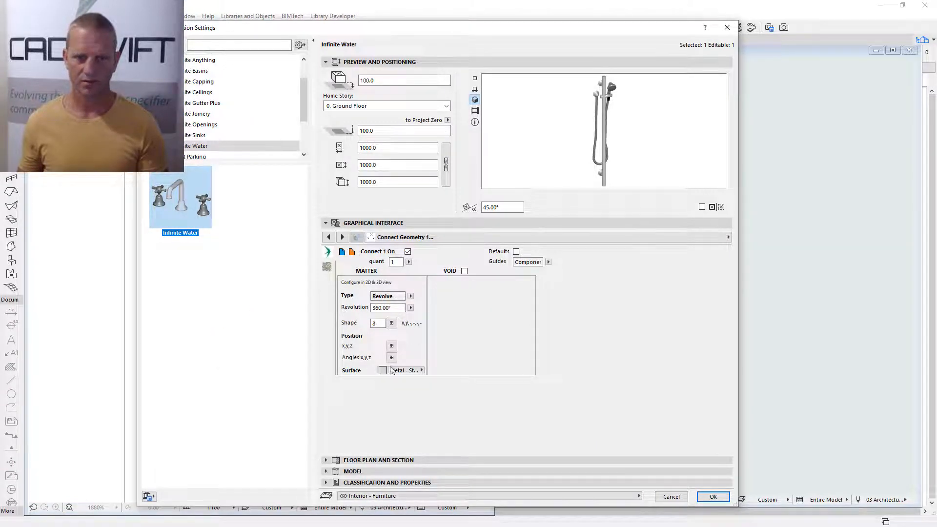
left_click(342, 236)
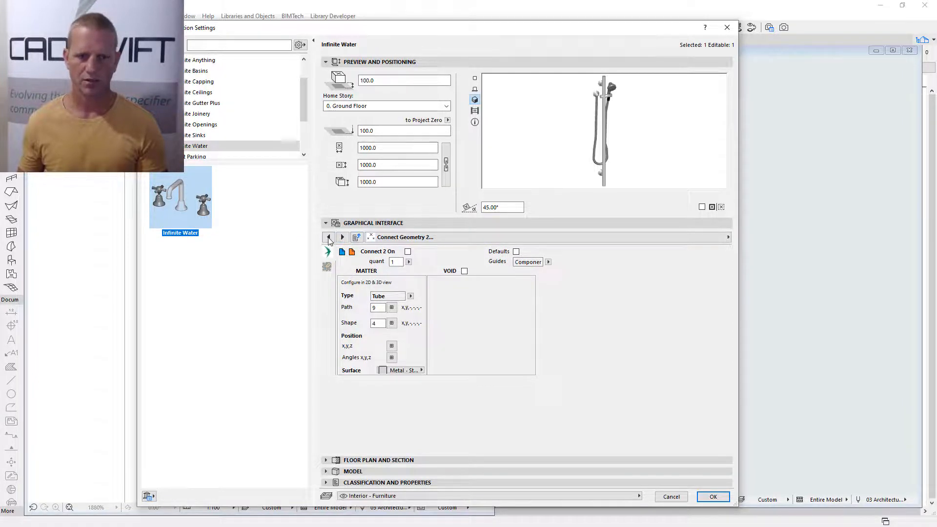
left_click(352, 251)
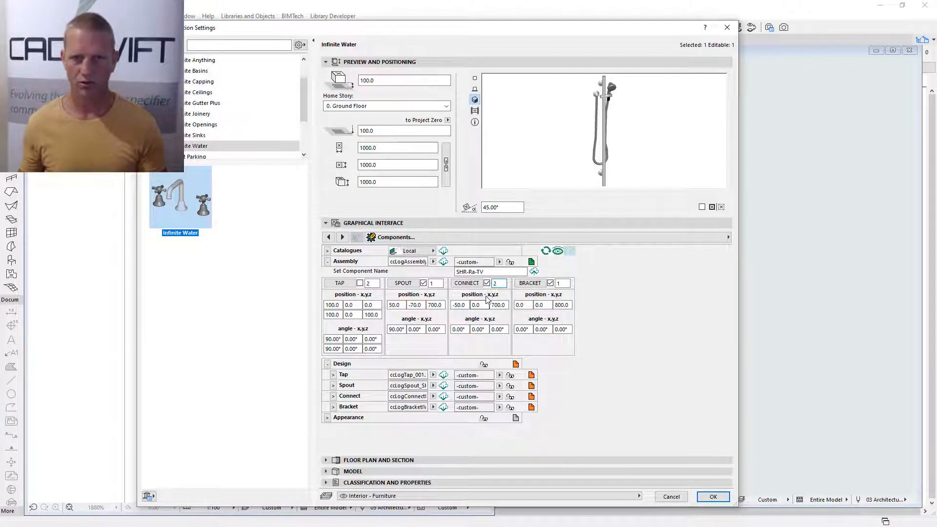
key("Return")
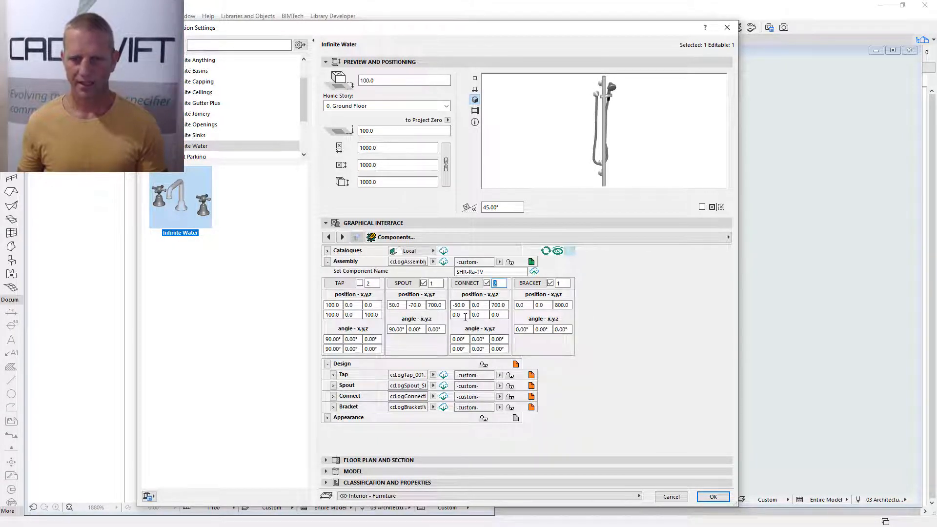
Step: Review the x, y, z positions of both connections, leaving the second at 0.0, 0.0, 0.0, and apply the settings to the placed object
left_click(465, 316)
left_click(485, 315)
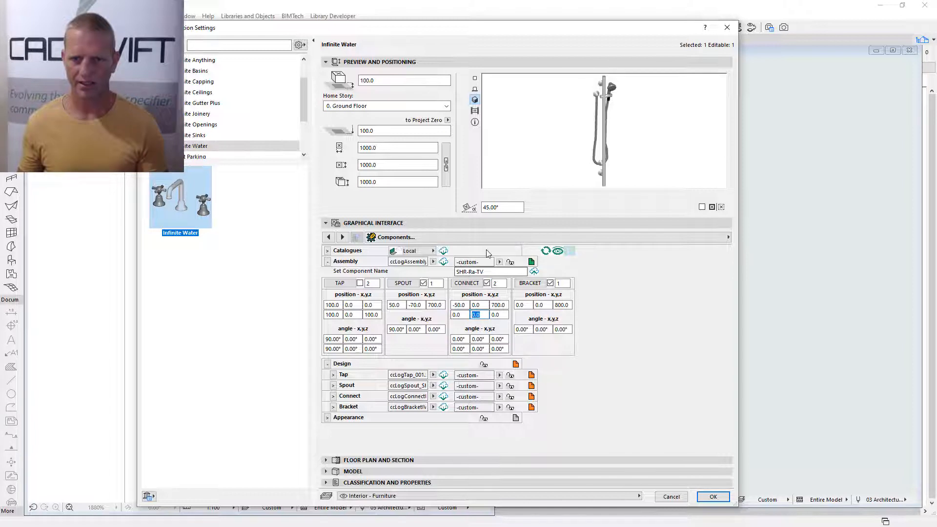
left_click(468, 305)
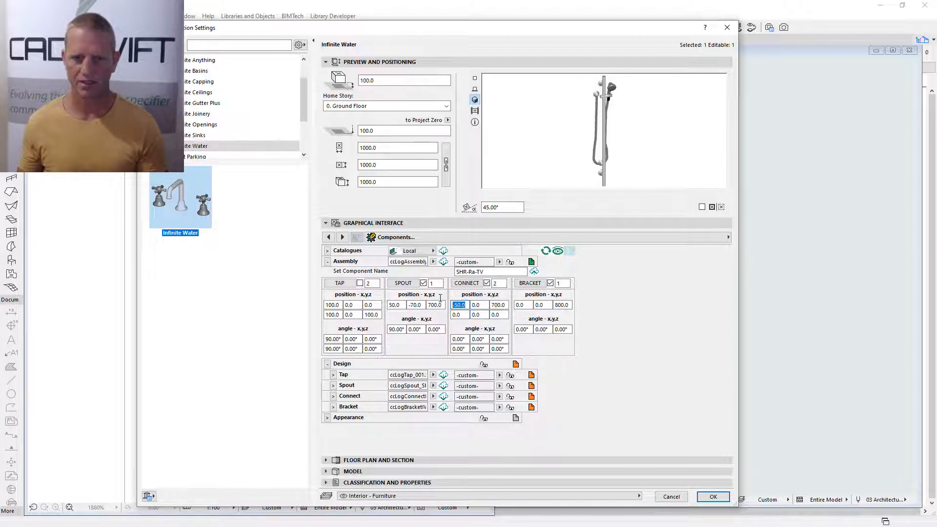
left_click(505, 305)
left_click(460, 305)
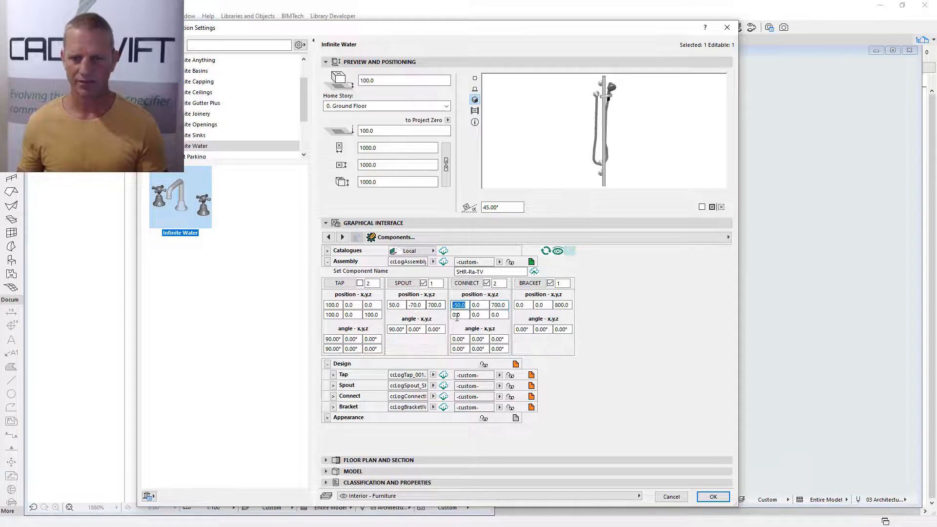
left_click(464, 315)
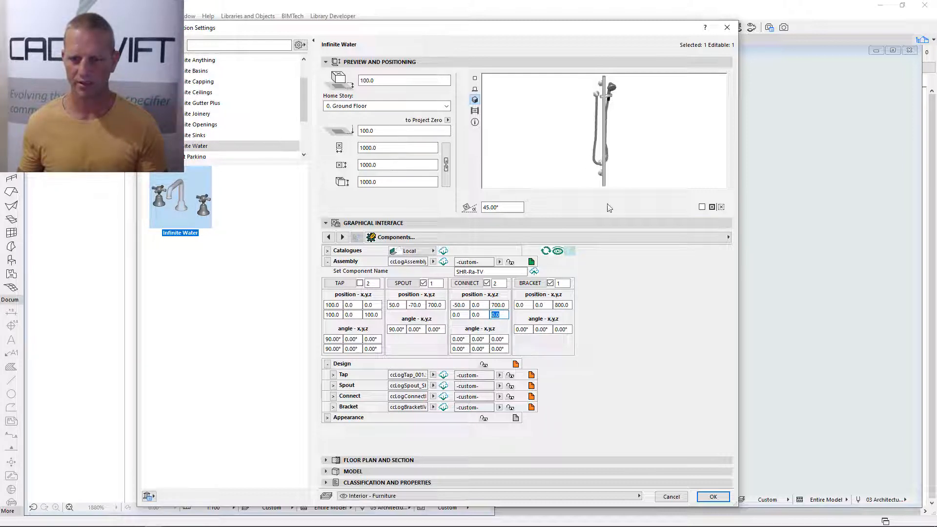
left_click(713, 497)
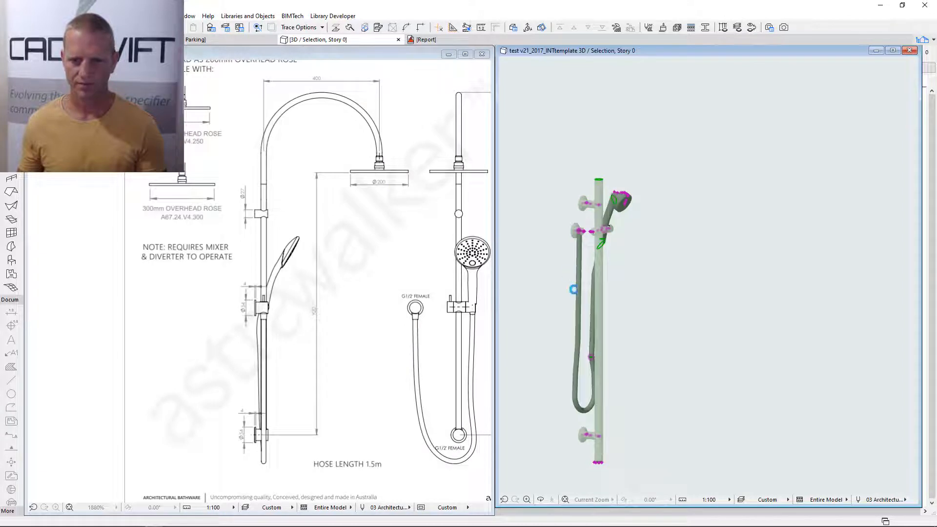
Step: Set the second connection's z position to 100.0 and apply it to the placed shower object
scroll(605, 432, "up", 5)
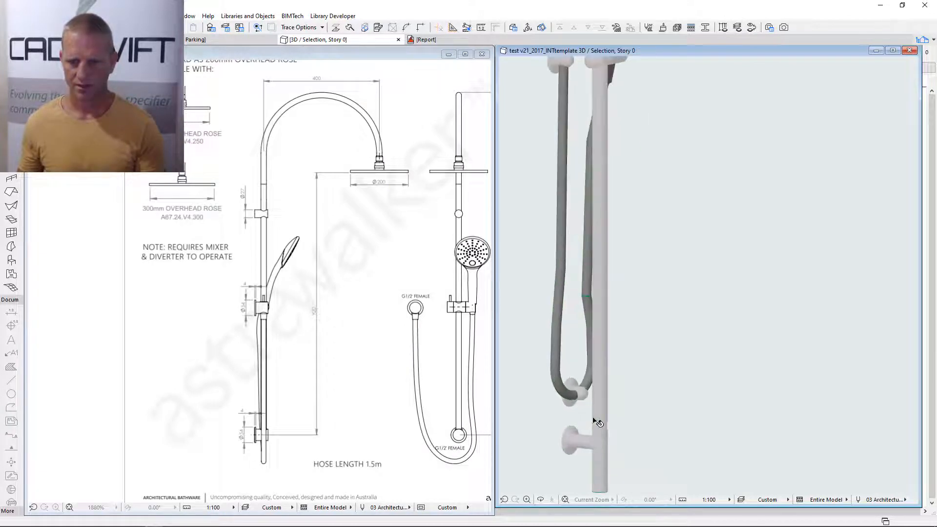
middle_click_drag(531, 411, 560, 412, "shift")
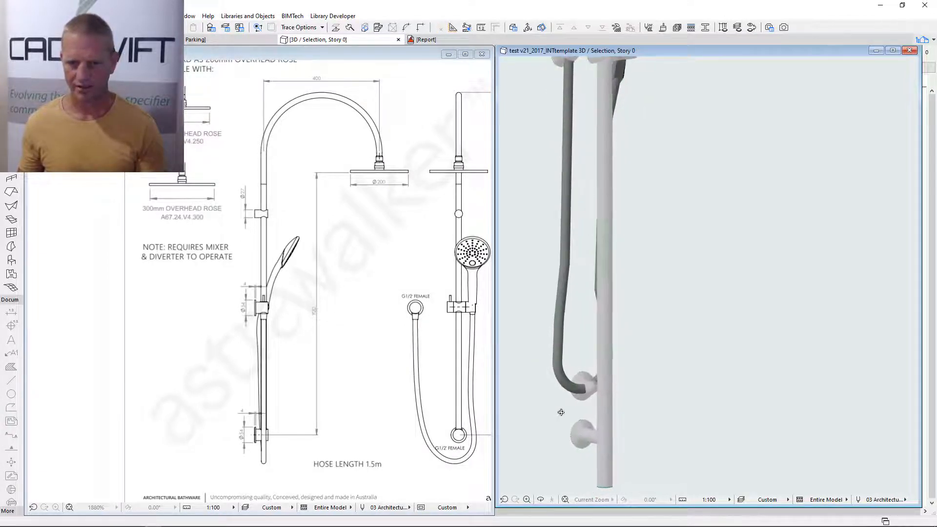
scroll(579, 378, "down", 5)
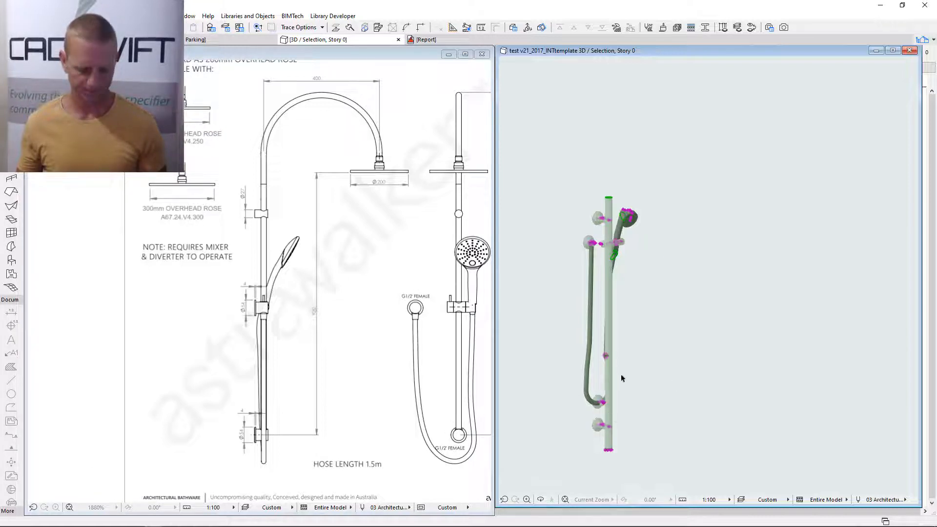
double_click(613, 419)
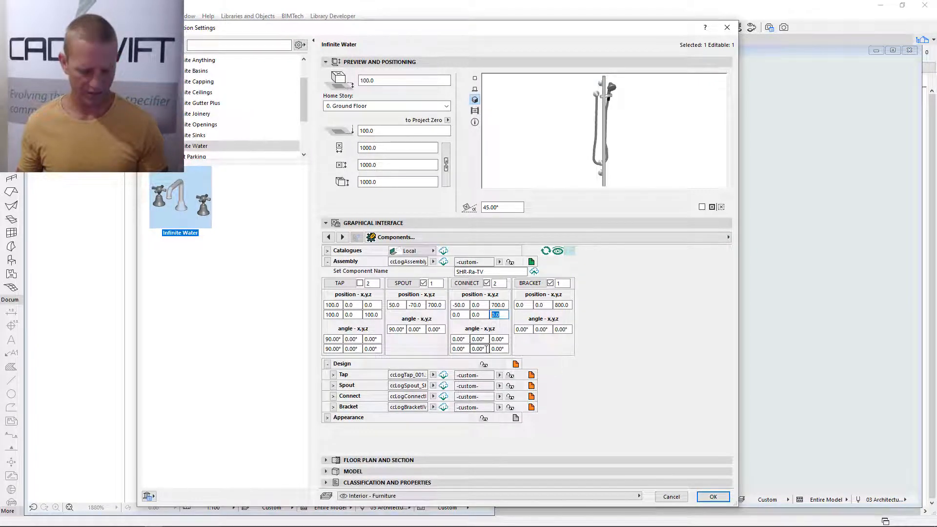
type("100.0")
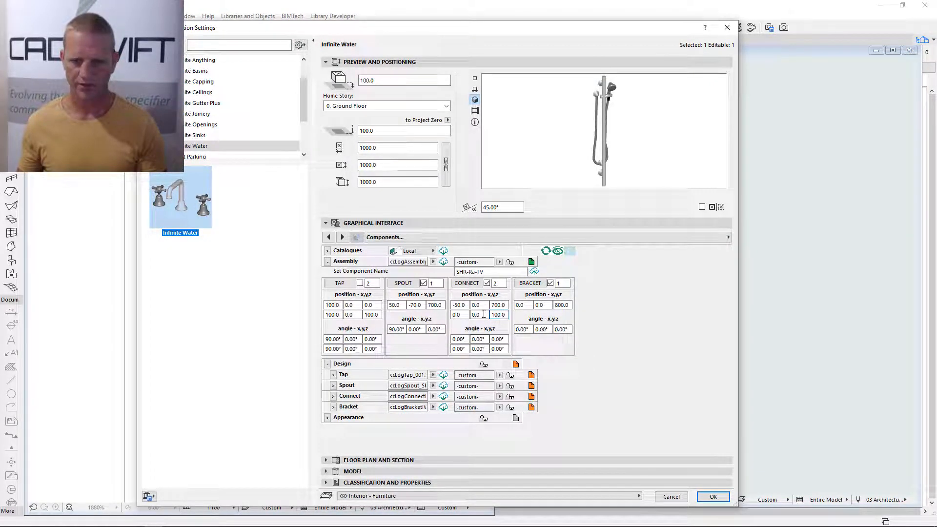
left_click(484, 314)
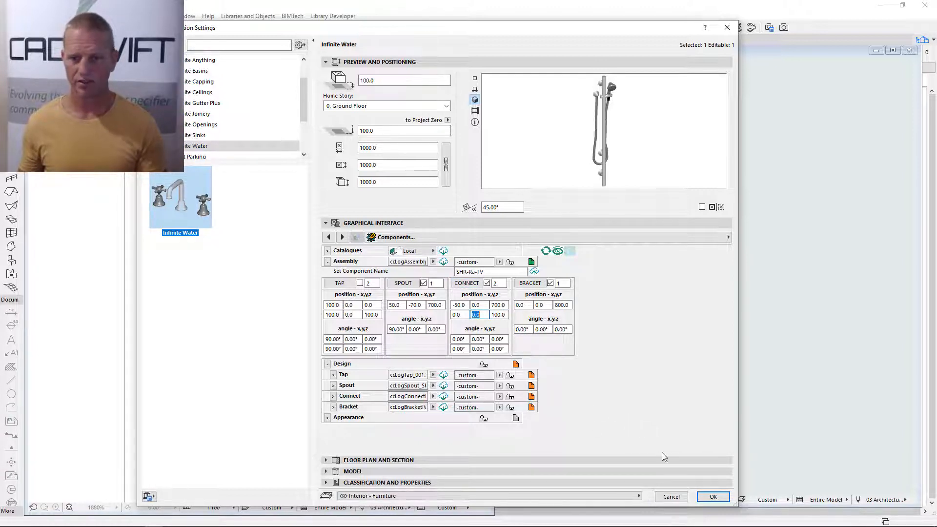
left_click(714, 497)
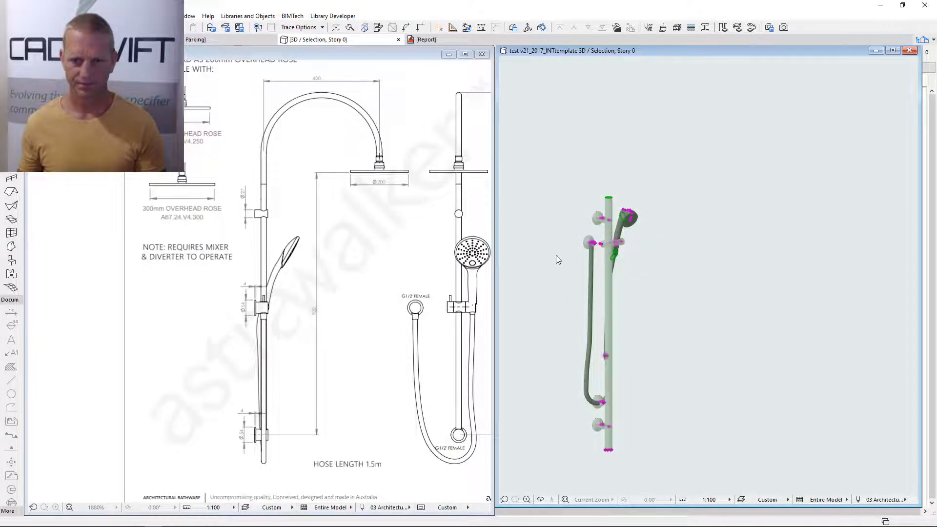
Step: Rotate the shower object on the floor plan about its wall-side origin to an angle of 90°
left_click(364, 243)
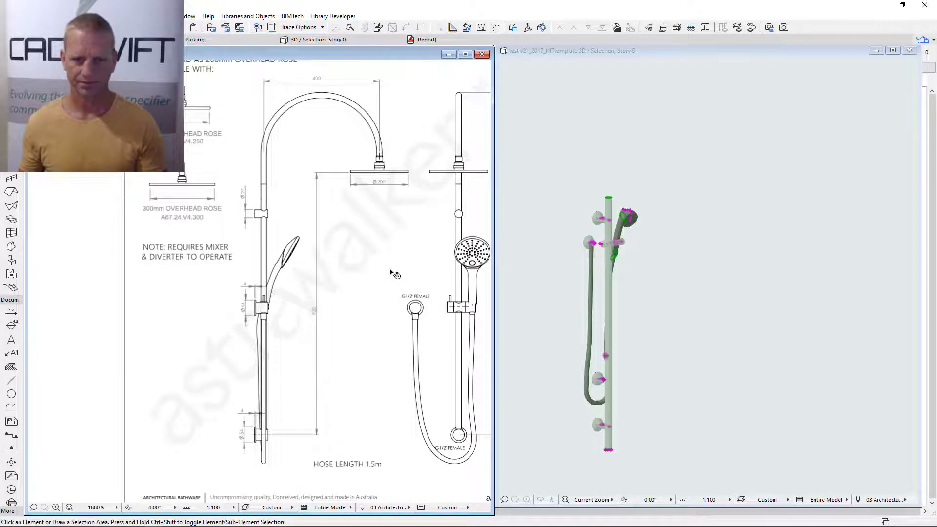
left_click(465, 54)
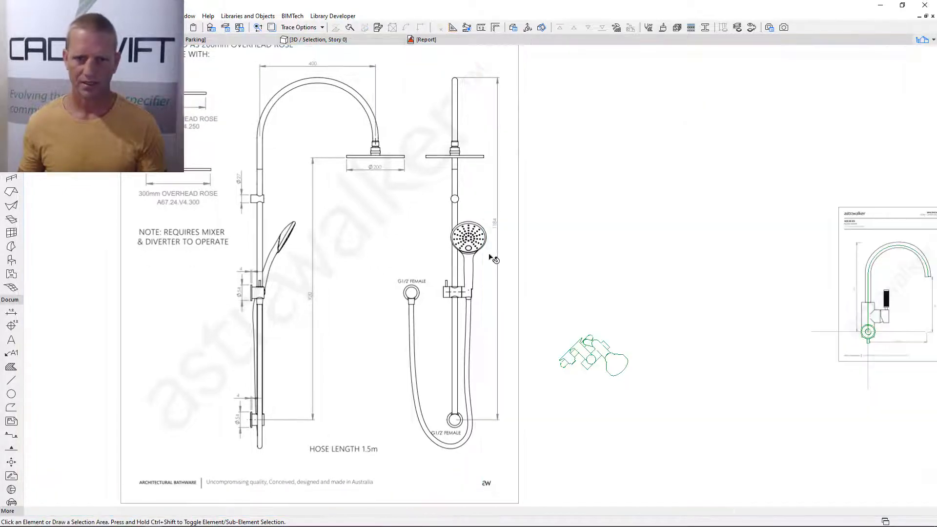
scroll(614, 365, "up", 3)
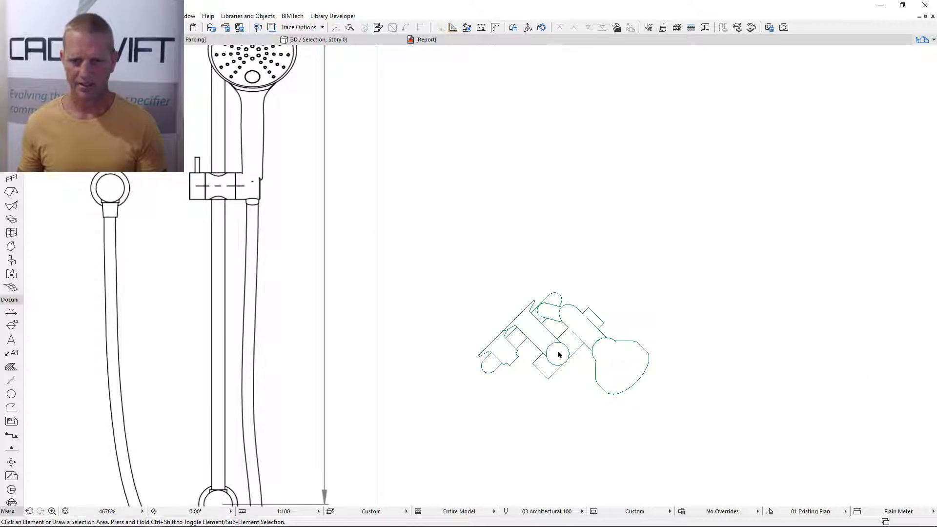
left_click(558, 353)
left_click(518, 314)
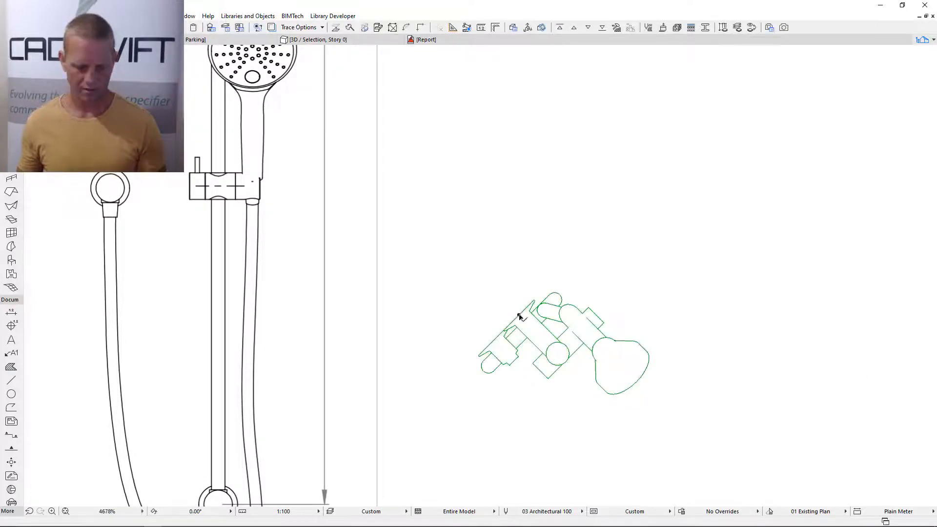
key("ctrl+e")
left_click(519, 314)
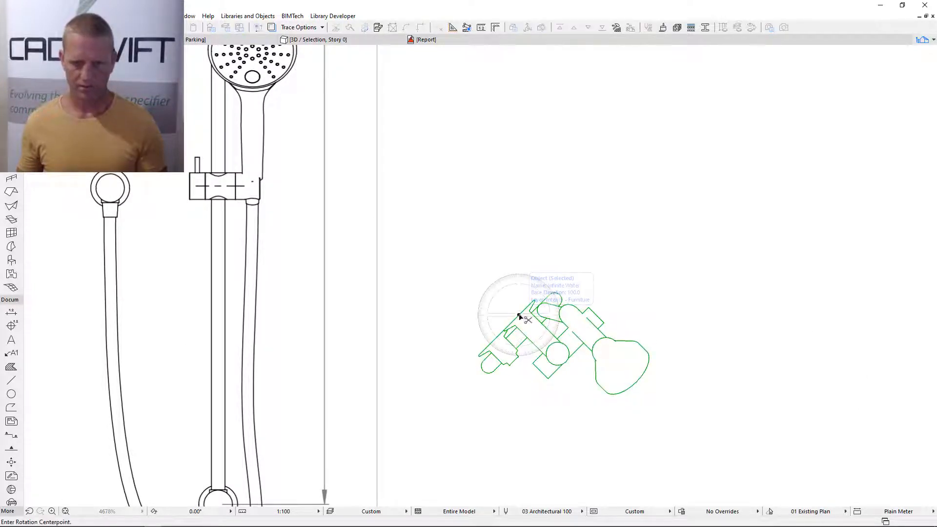
left_click(573, 370)
left_click(639, 253)
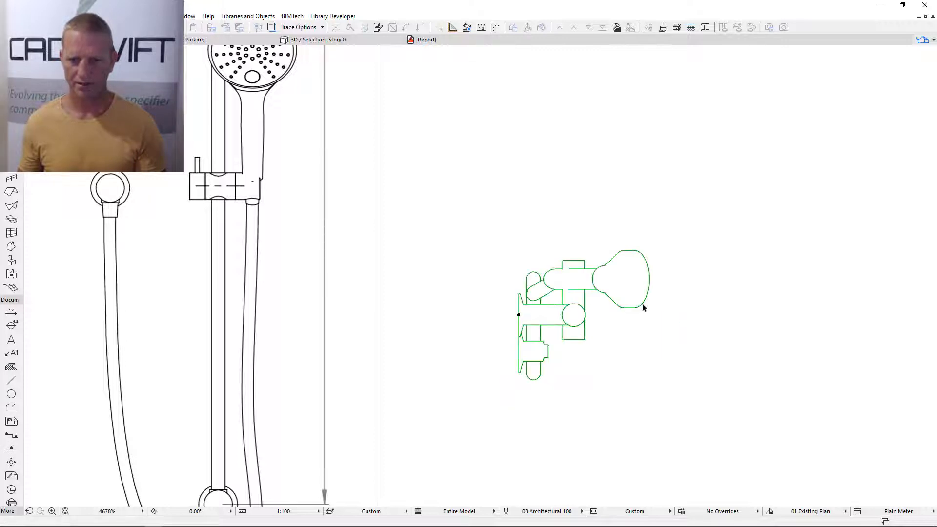
scroll(522, 361, "down", 2)
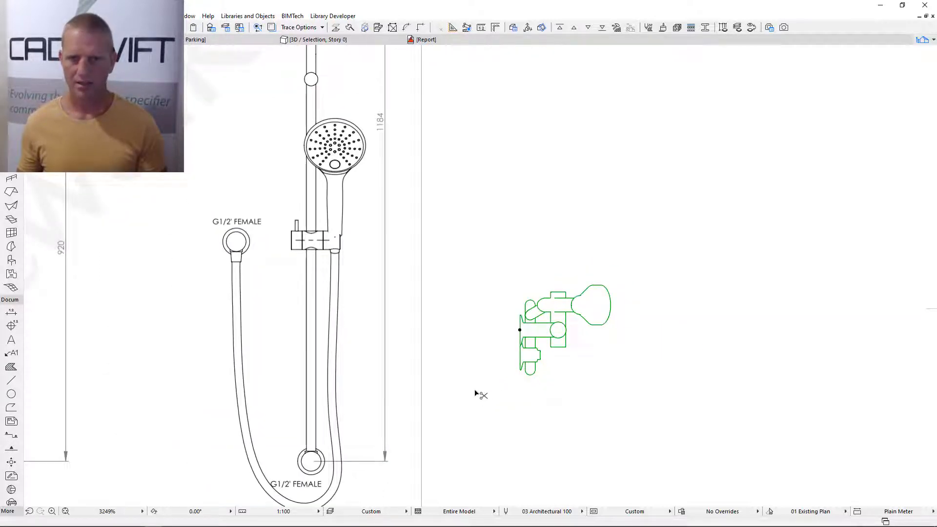
Step: Turn off Apply 3D Projection in the shower object's 2D representation and apply the settings to the placed object
key("ctrl+t")
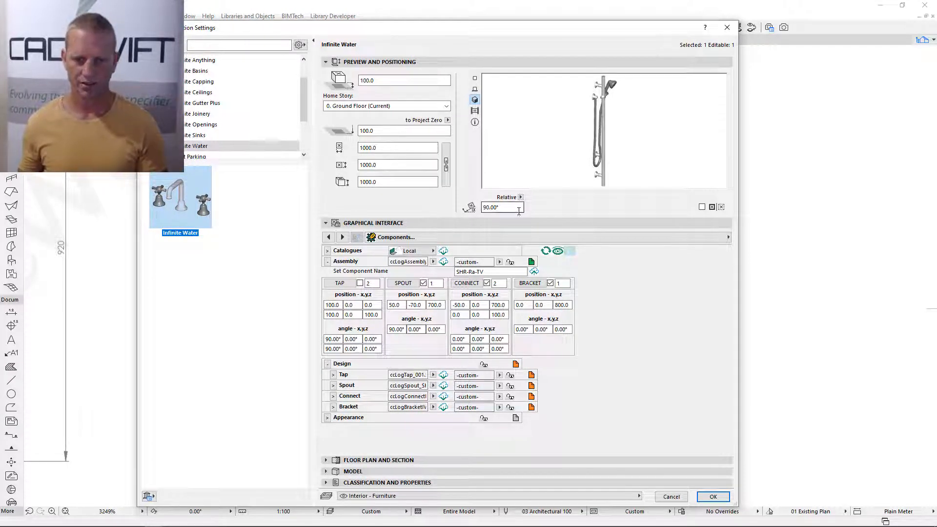
left_click(717, 237)
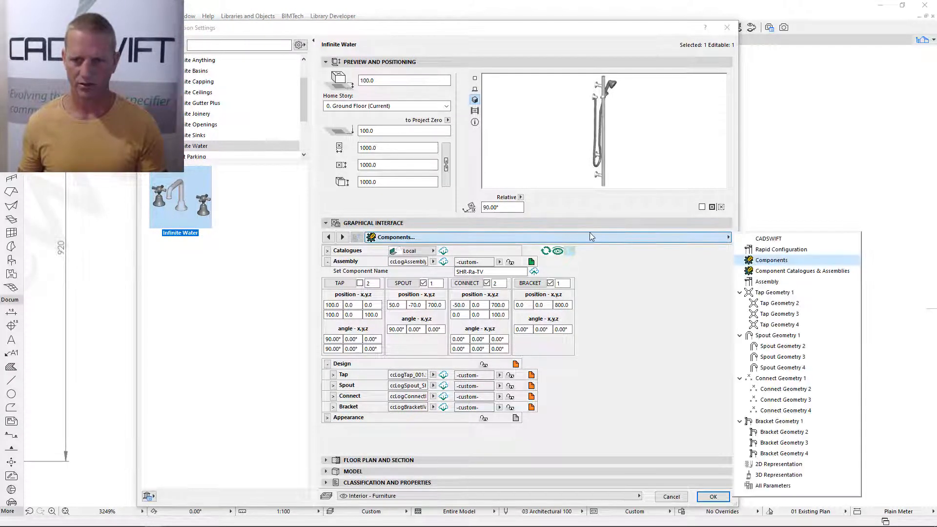
left_click(779, 464)
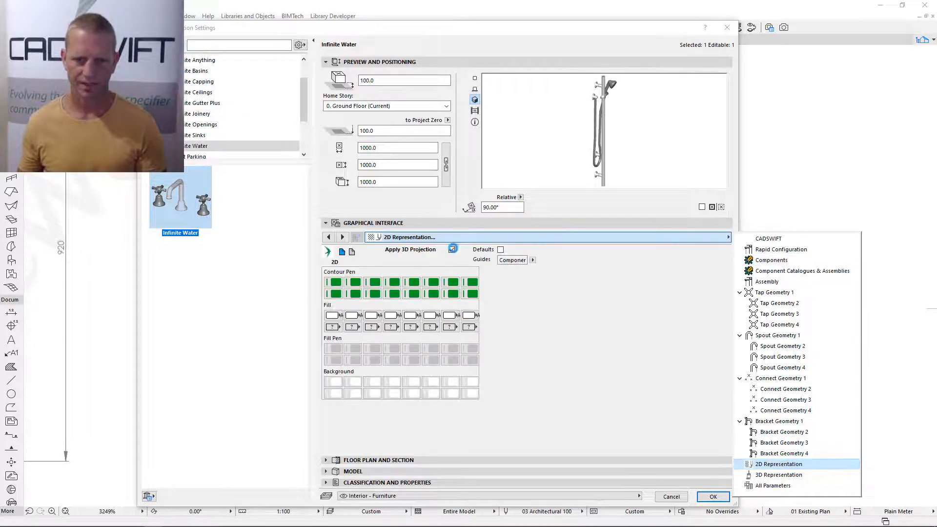
left_click(452, 249)
left_click(452, 250)
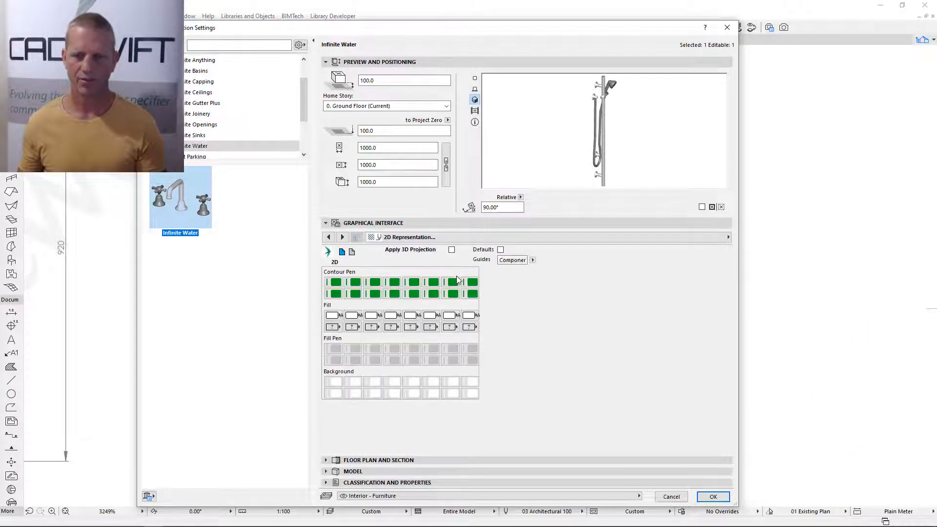
left_click(713, 496)
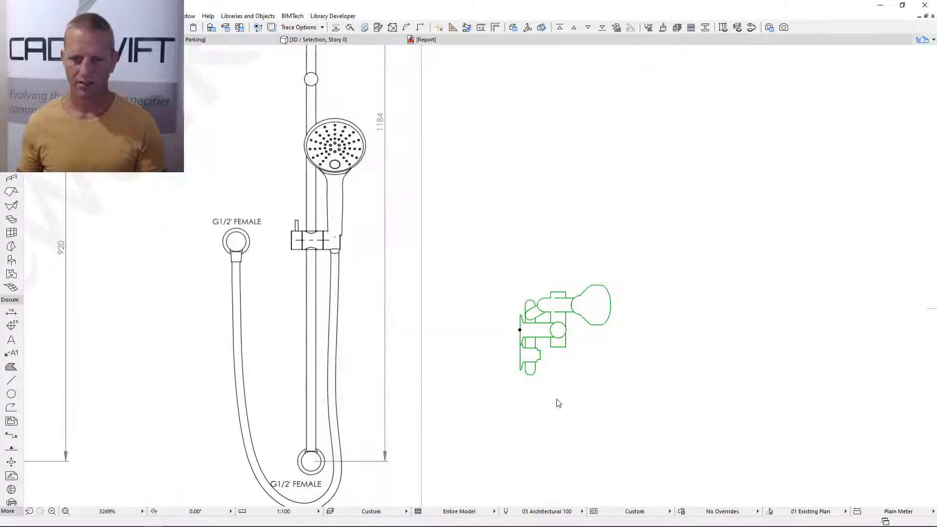
Step: Examine the wall connection outlines in the plan display and the wall flange's diameter and thickness dimensions on the Astra Walker drawing
middle_click_drag(700, 363, 484, 340)
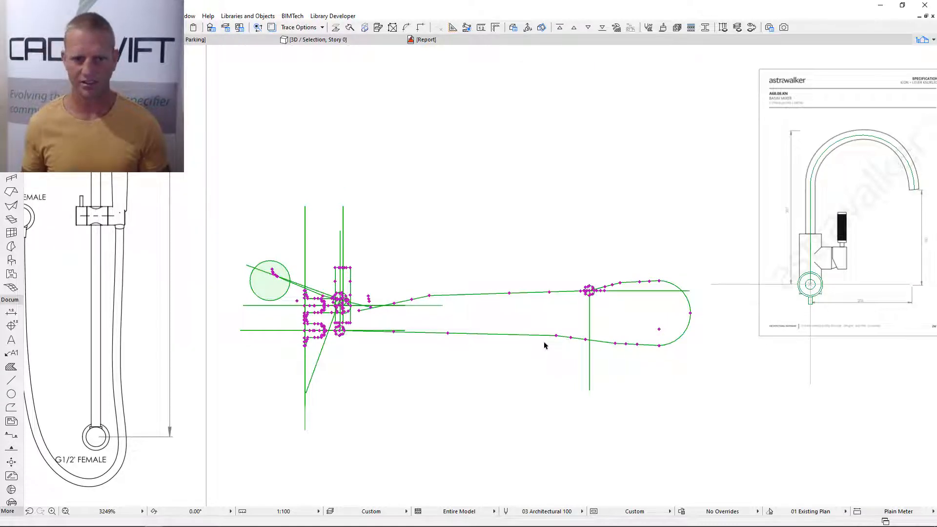
scroll(302, 338, "up", 4)
scroll(303, 338, "up", 2)
mouse_move(310, 351)
middle_mouse_down()
mouse_move(548, 312)
mouse_move(550, 326)
mouse_move(482, 390)
middle_mouse_up()
scroll(566, 326, "up", 3)
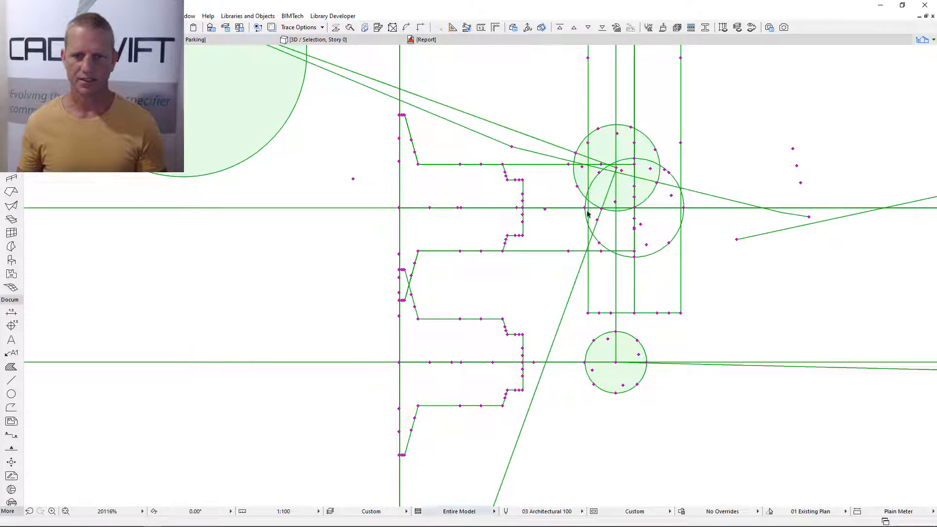
scroll(514, 297, "down", 3)
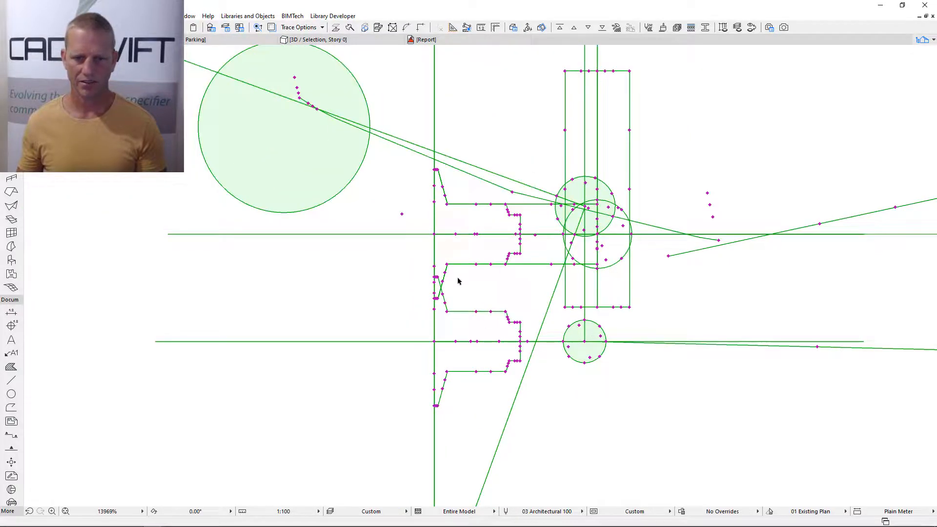
scroll(510, 284, "down", 3)
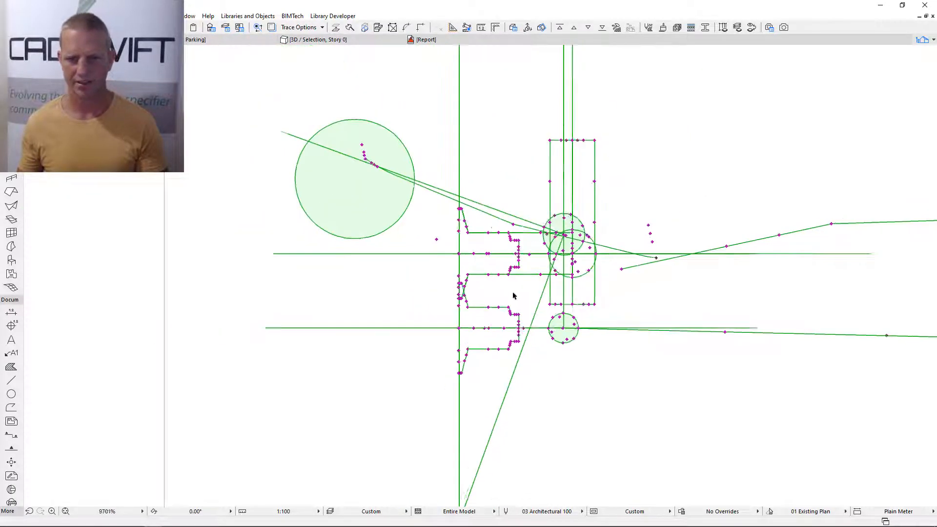
scroll(516, 300, "down", 3)
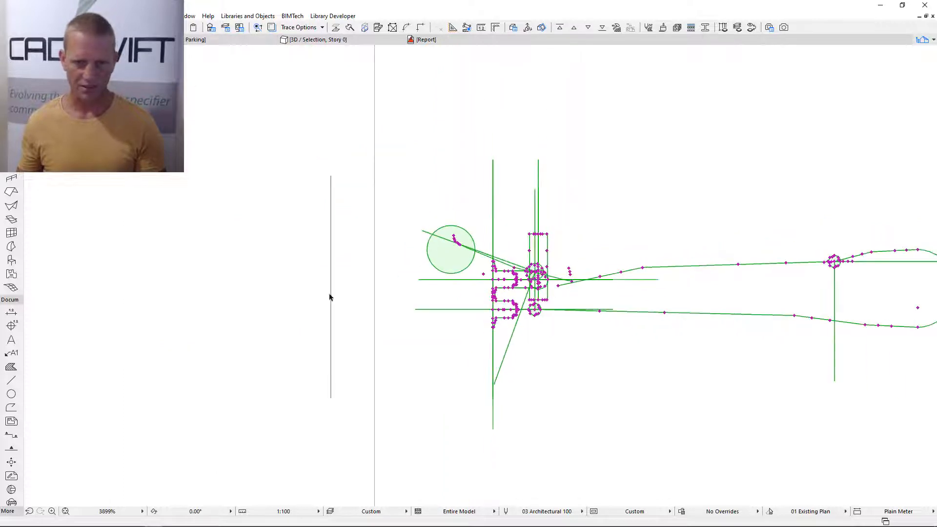
middle_click_drag(247, 334, 508, 328)
scroll(369, 256, "down", 5)
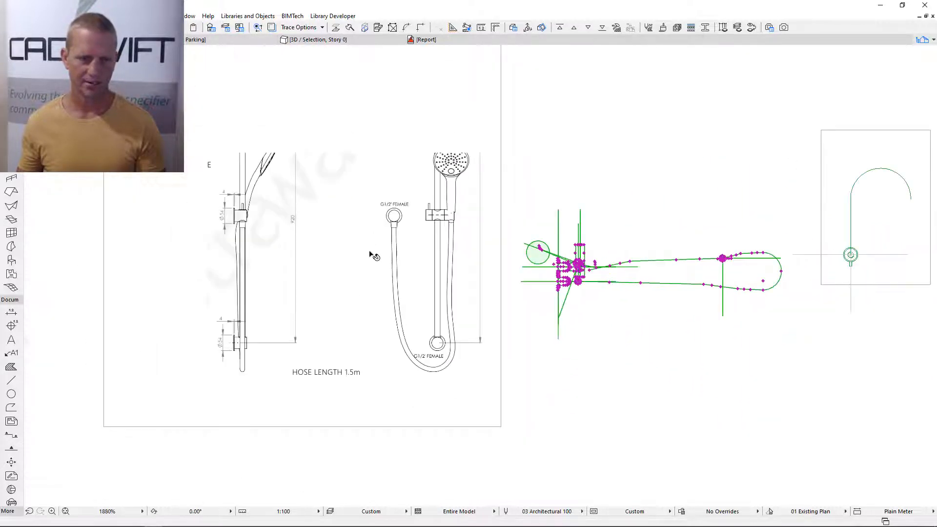
scroll(180, 342, "up", 10)
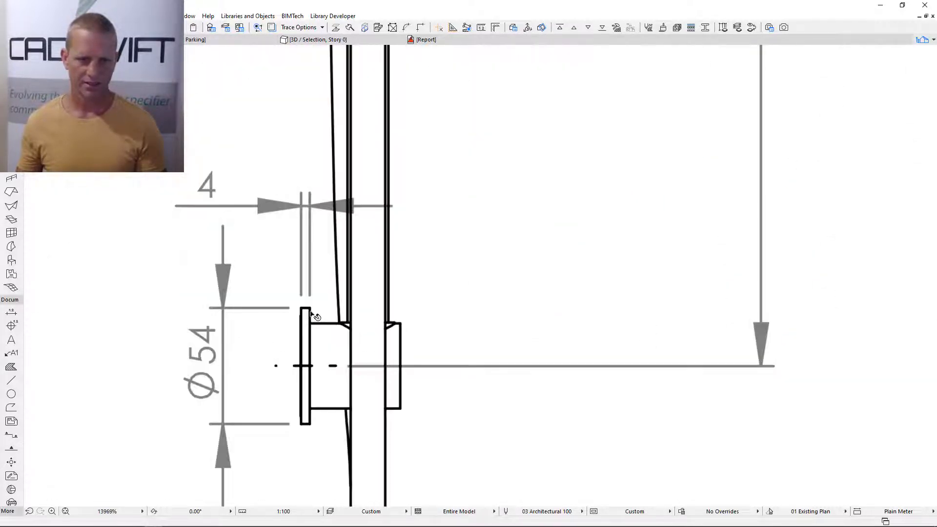
scroll(320, 330, "down", 3)
Step: Stretch the wall connection's flange nodes in plan to match the drawing's Ø54 flange with 4 mm thickness
left_click(11, 381)
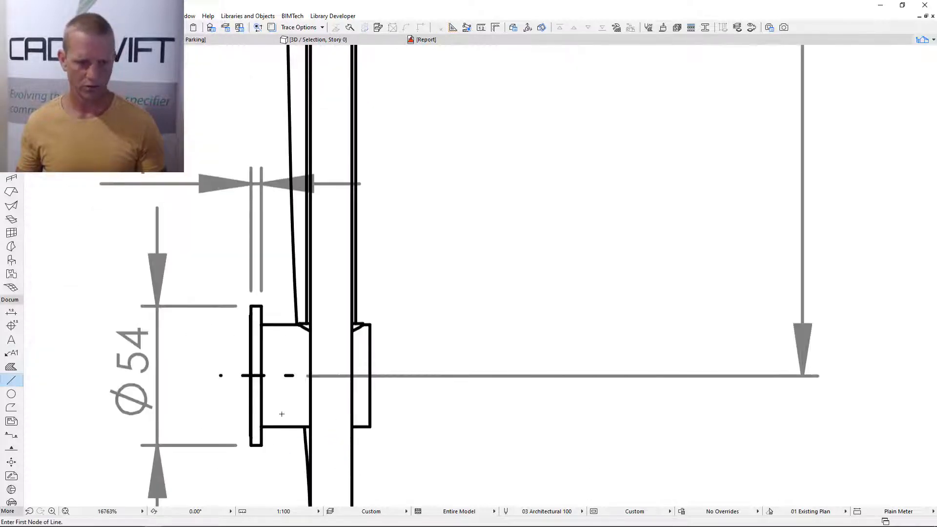
scroll(284, 372, "down", 1)
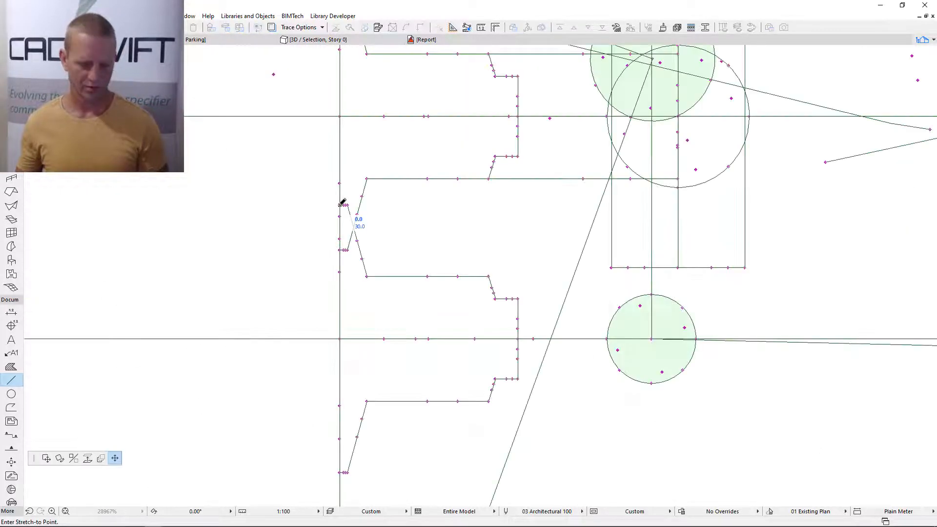
key("Tab")
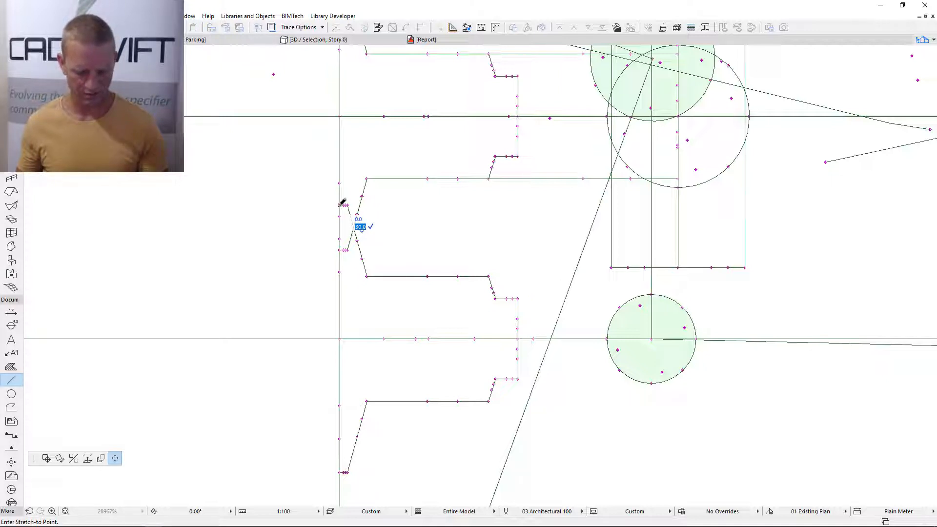
type("2")
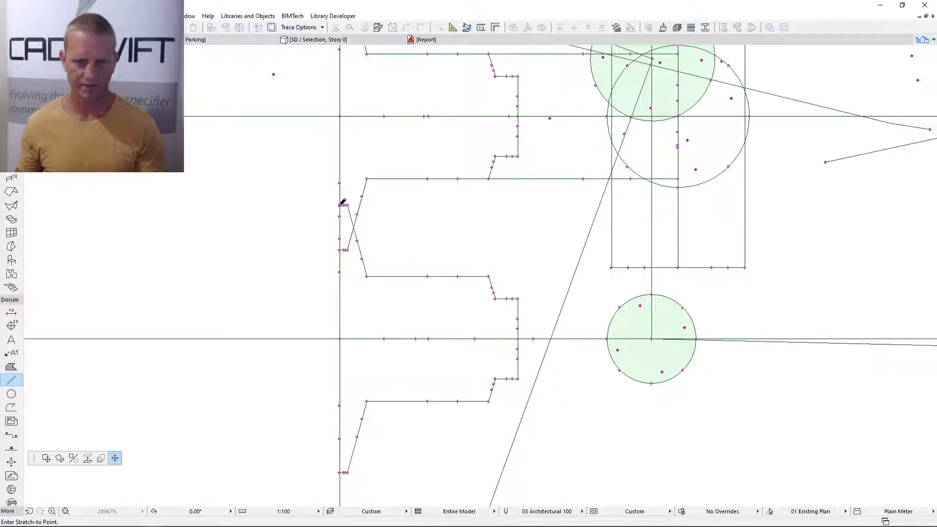
key("Return")
left_click(348, 205)
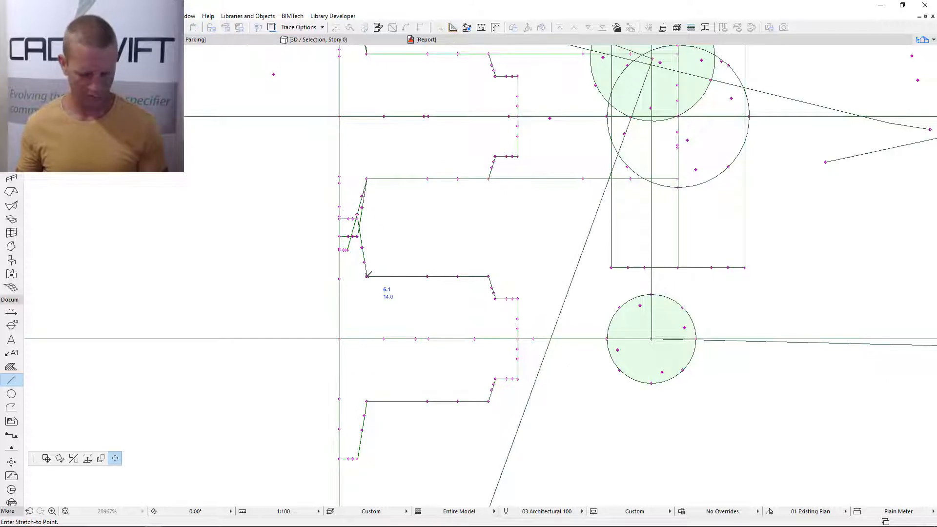
Step: Reshape the wall connection's body into a straight cylinder by stretching its profile nodes to a 20 mm radius and 45 mm projection
key("Tab")
type("20")
key("Return")
left_click(489, 276)
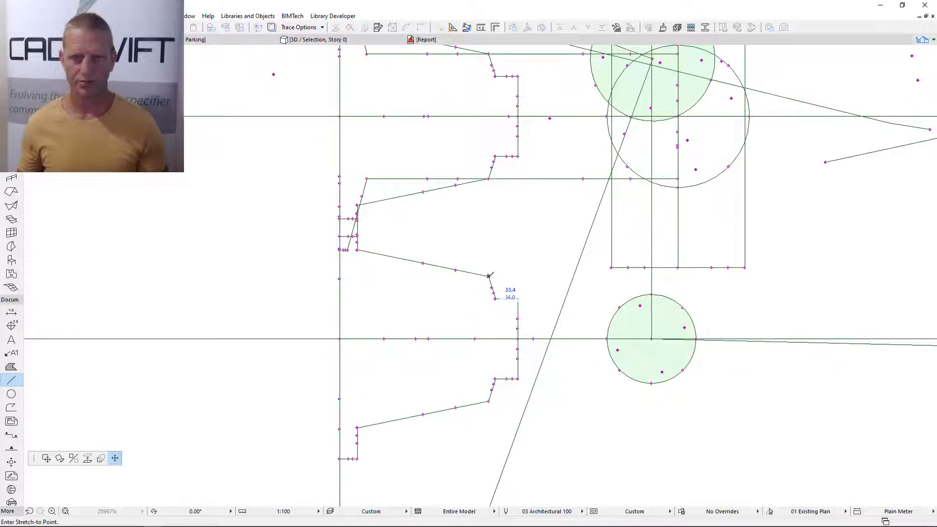
key("Tab")
type("45")
key("Return")
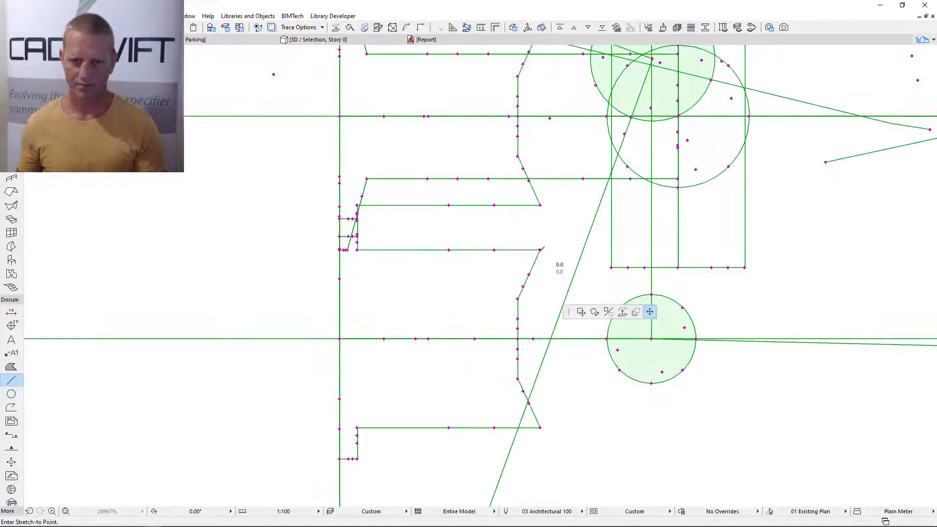
left_click(518, 339)
left_click(539, 249)
Step: Inspect the reshaped wall connections in the 3D view from several angles and return to the floor plan
scroll(490, 286, "down", 2)
key("F3")
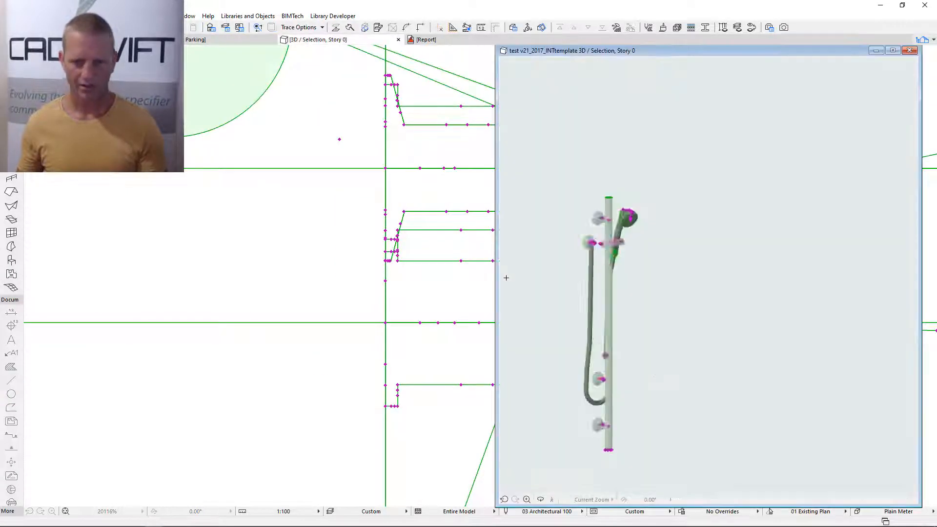
scroll(641, 385, "up", 1)
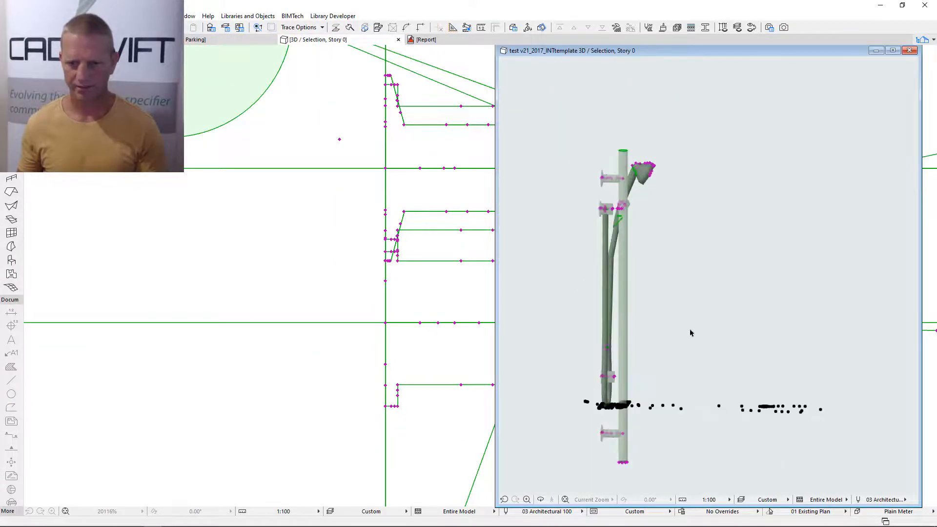
key("Escape")
middle_click_drag(612, 406, 540, 296, "shift")
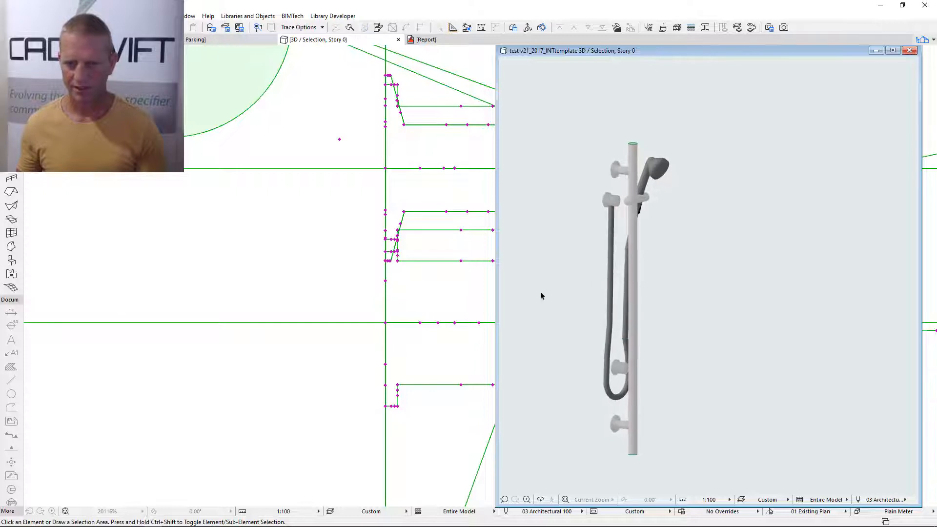
scroll(629, 198, "up", 5)
scroll(592, 215, "down", 6)
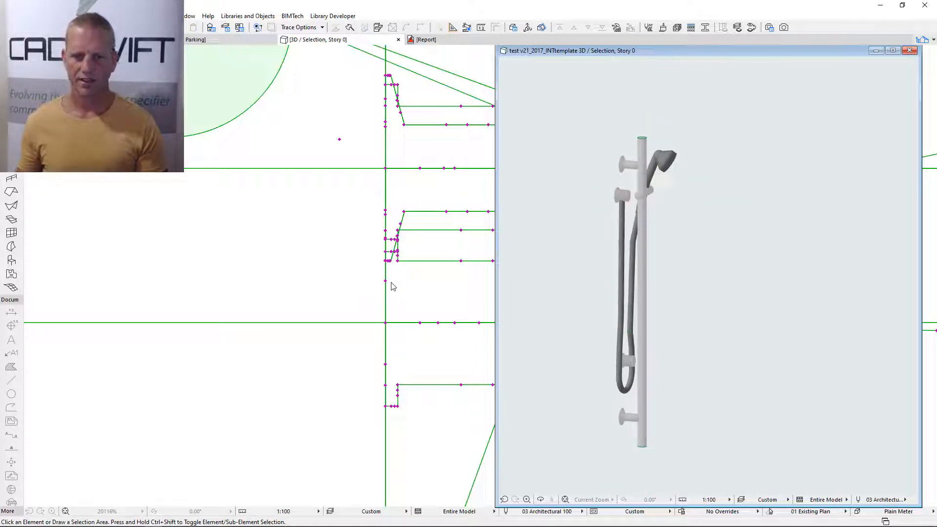
left_click(438, 289)
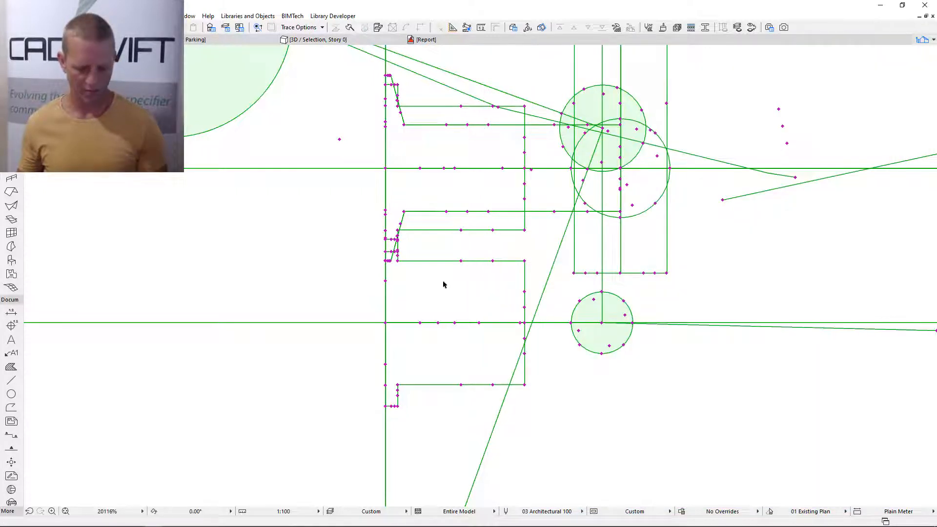
Step: Check the Bracket 1 quantity and Bracket 2 shape node values in the object settings, and turn Bracket 2 off
key("ctrl+t")
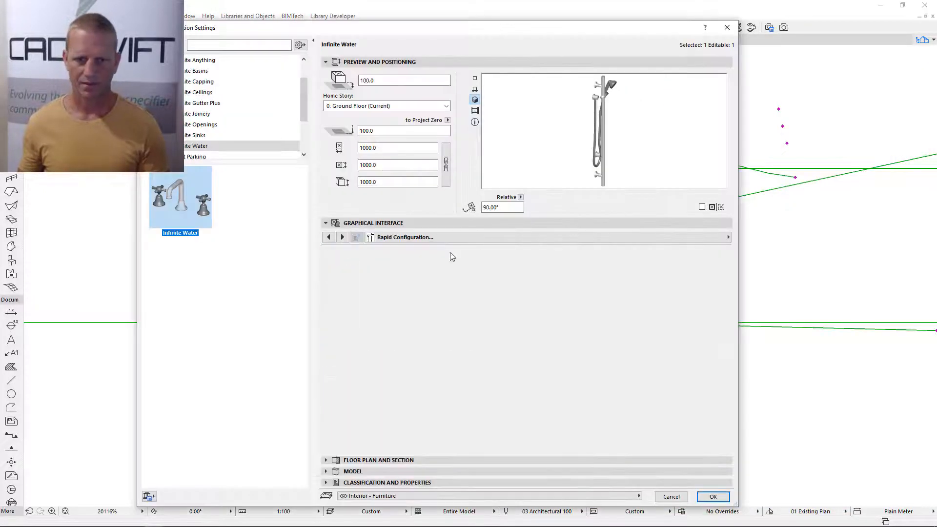
left_click(565, 251)
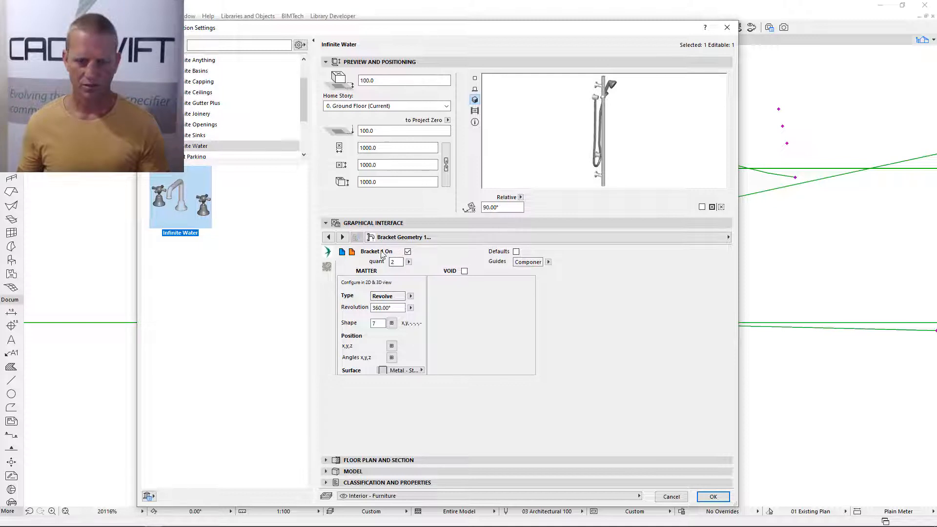
left_click(399, 261)
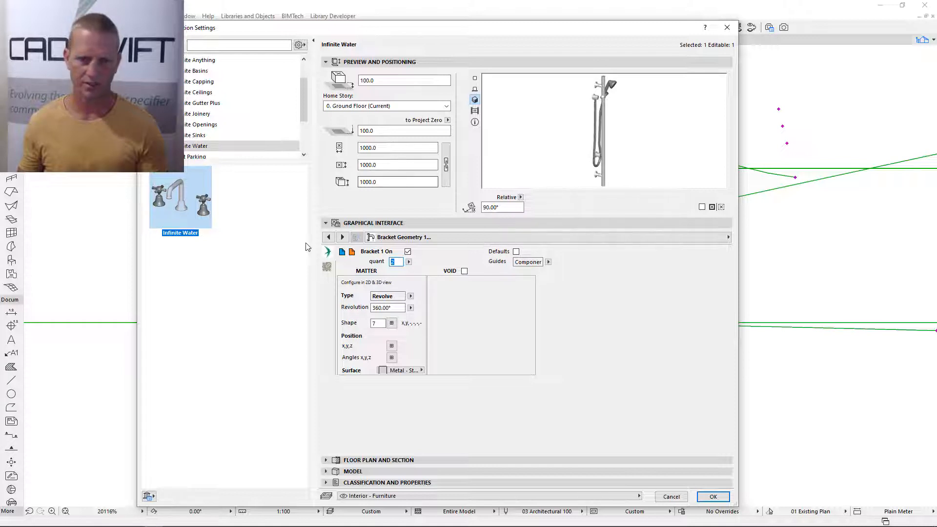
left_click(342, 237)
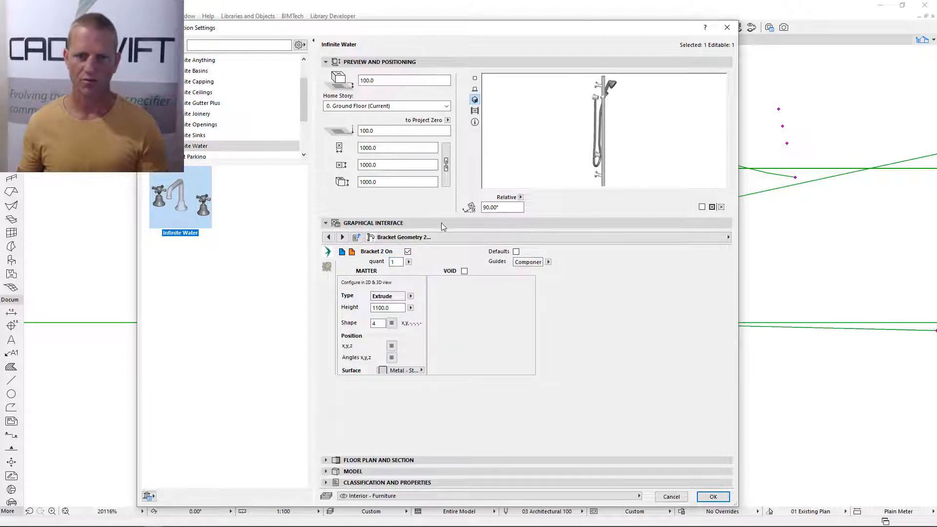
left_click(391, 323)
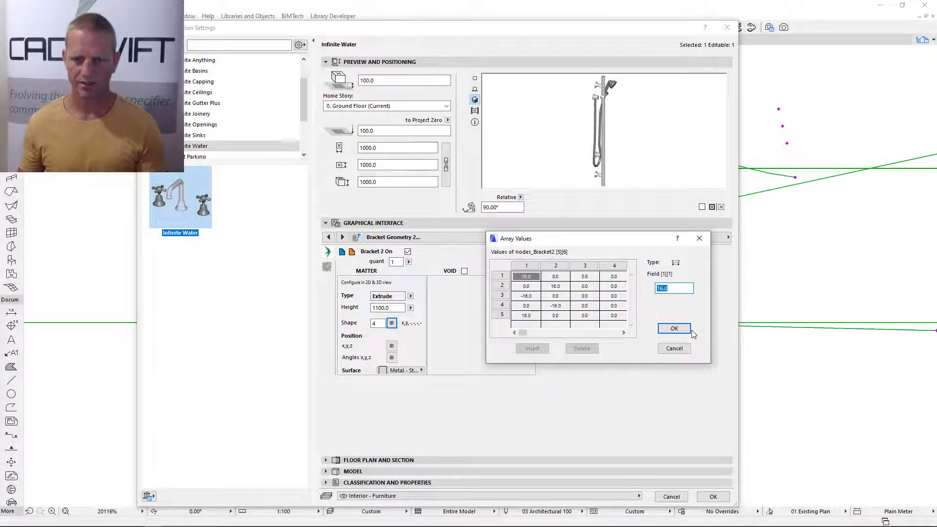
left_click(673, 327)
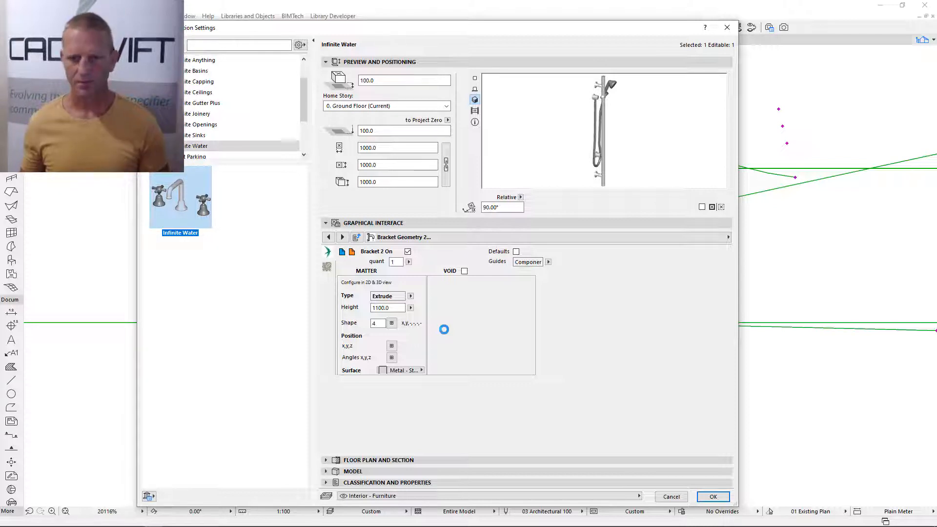
left_click(408, 252)
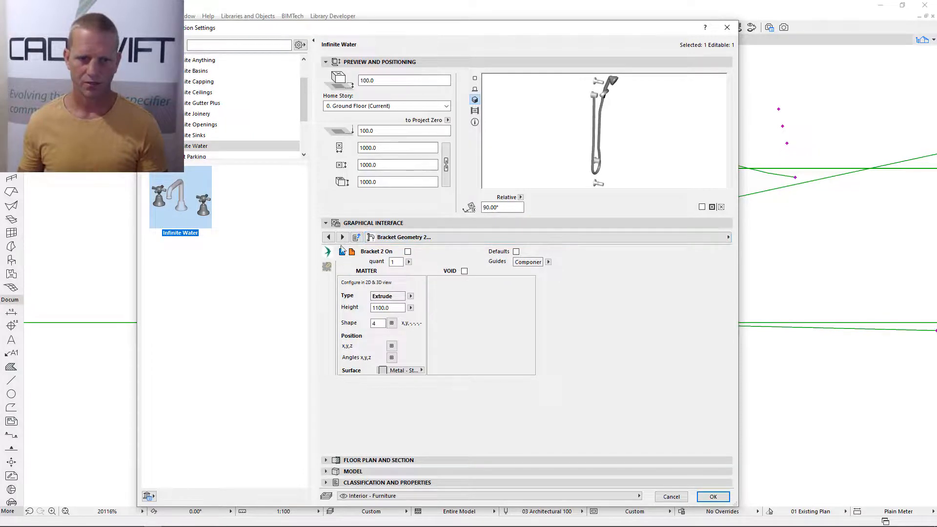
Step: Set the Bracket 1 quantity to 1, check its position offsets, and apply the object settings
left_click(328, 237)
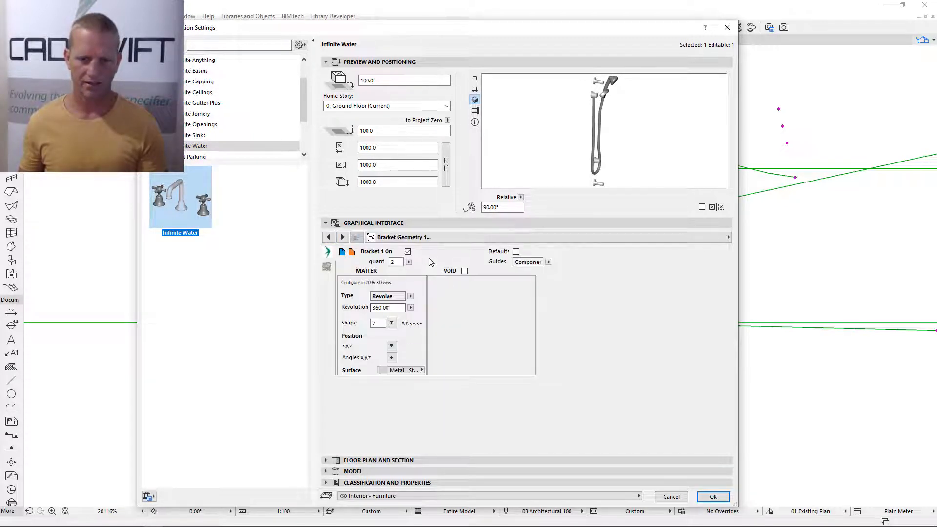
double_click(397, 261)
type("1")
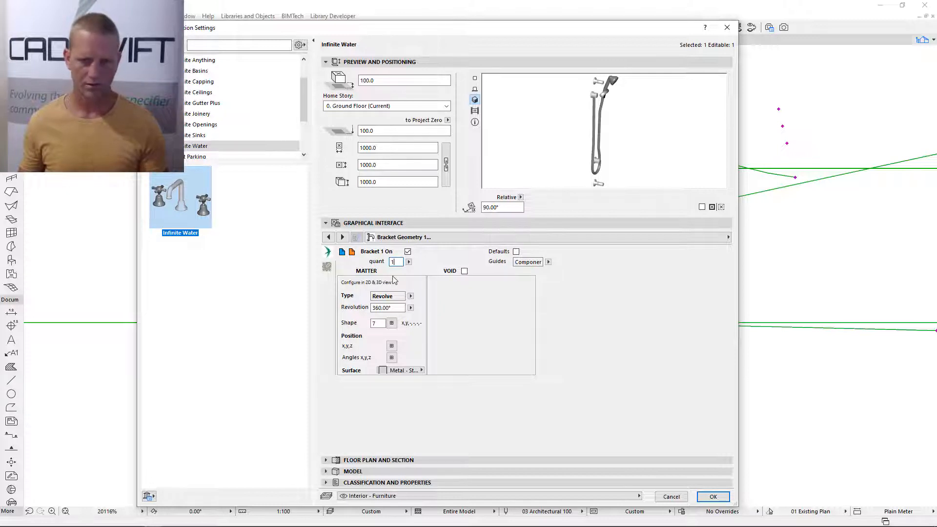
key("Return")
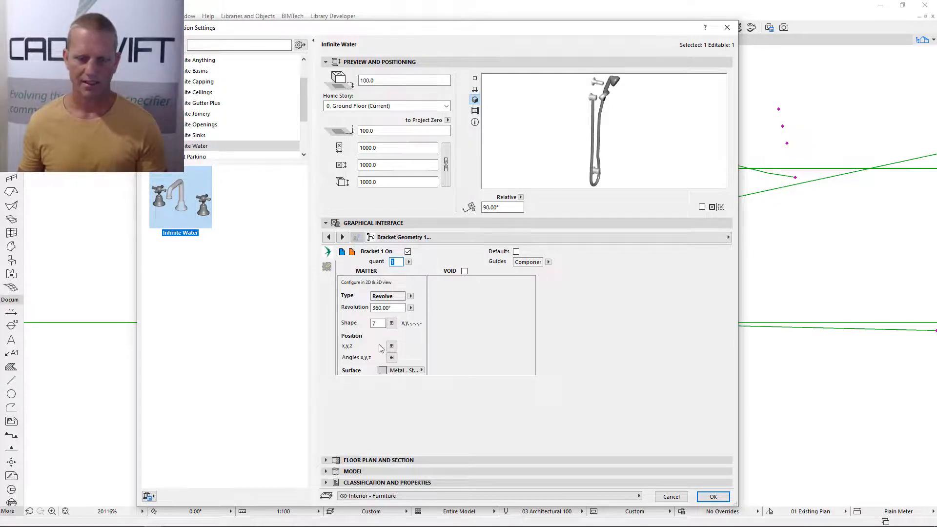
left_click(391, 345)
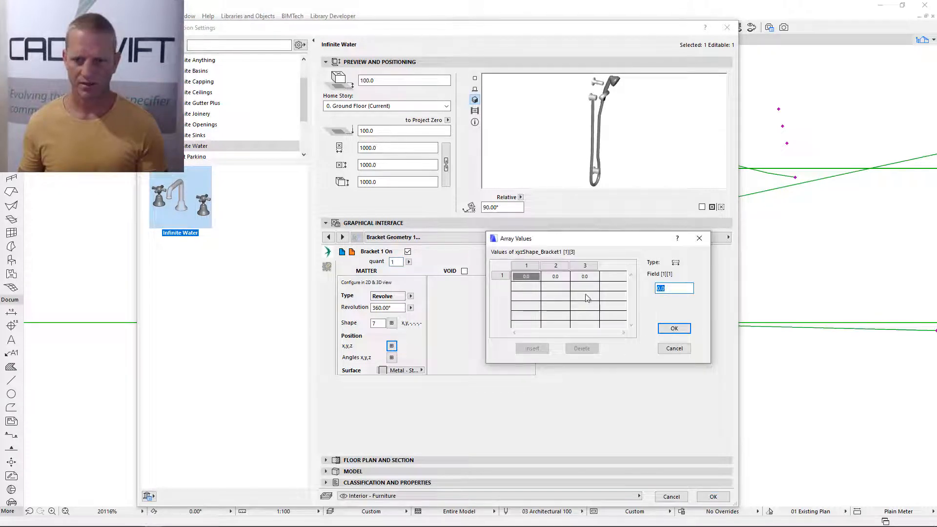
left_click(674, 329)
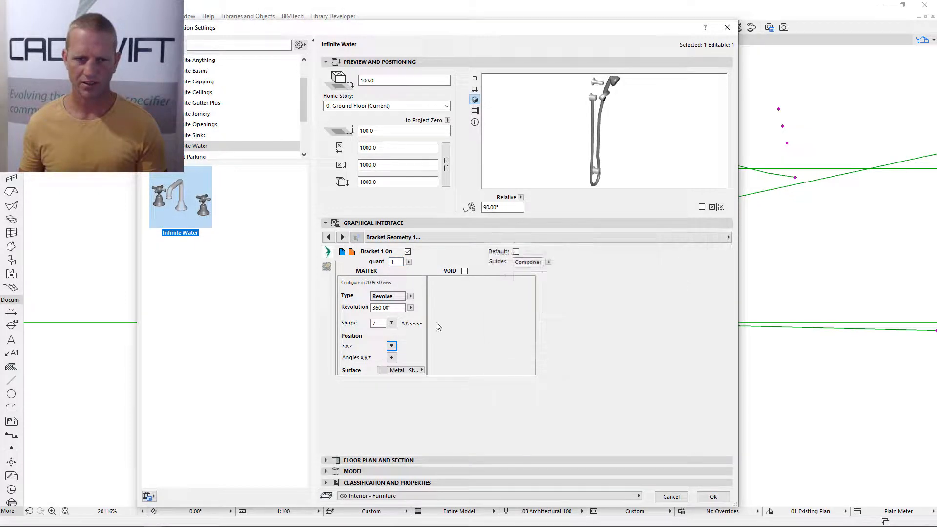
left_click(352, 252)
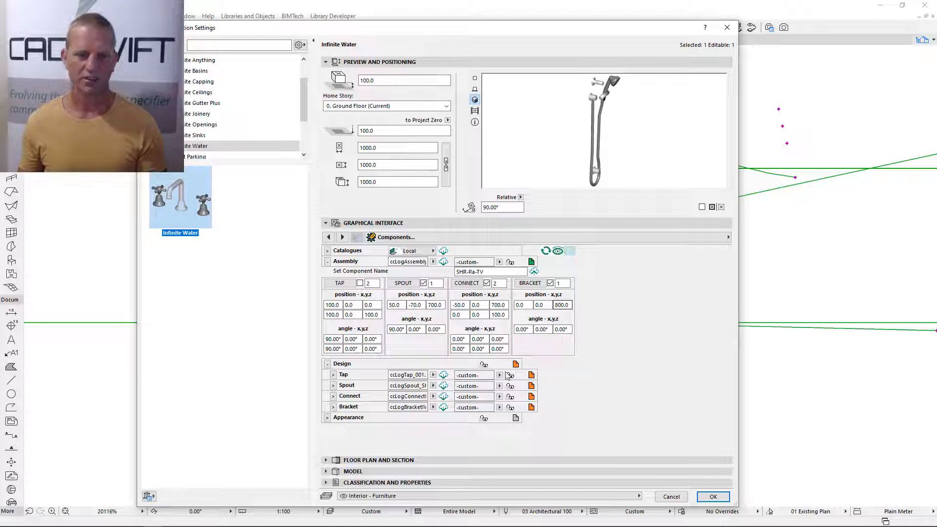
left_click(716, 499)
Step: Measure the vertical distance from the lower wall connection to the upper bracket on the drawing's front elevation
scroll(412, 305, "down", 5)
mouse_move(199, 302)
middle_mouse_down()
mouse_move(450, 344)
mouse_move(425, 360)
middle_mouse_up()
scroll(450, 344, "down", 2)
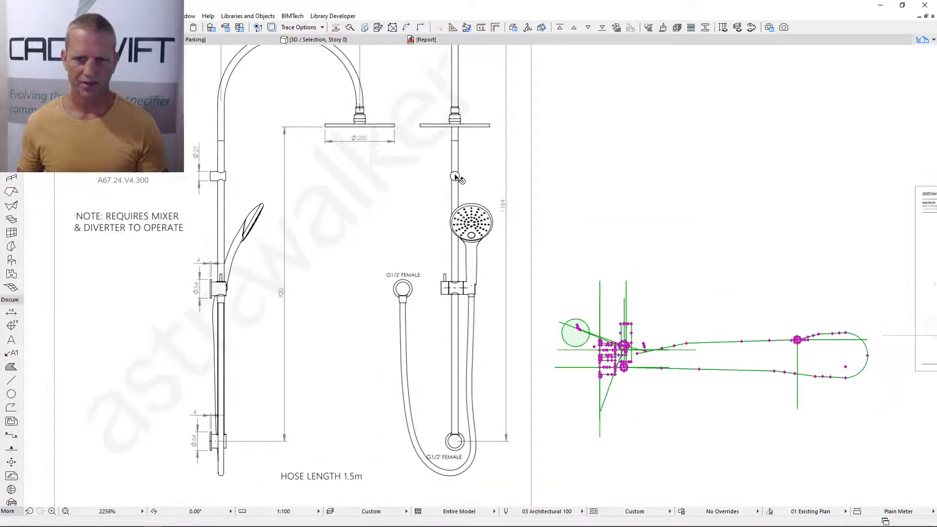
scroll(433, 215, "down", 1)
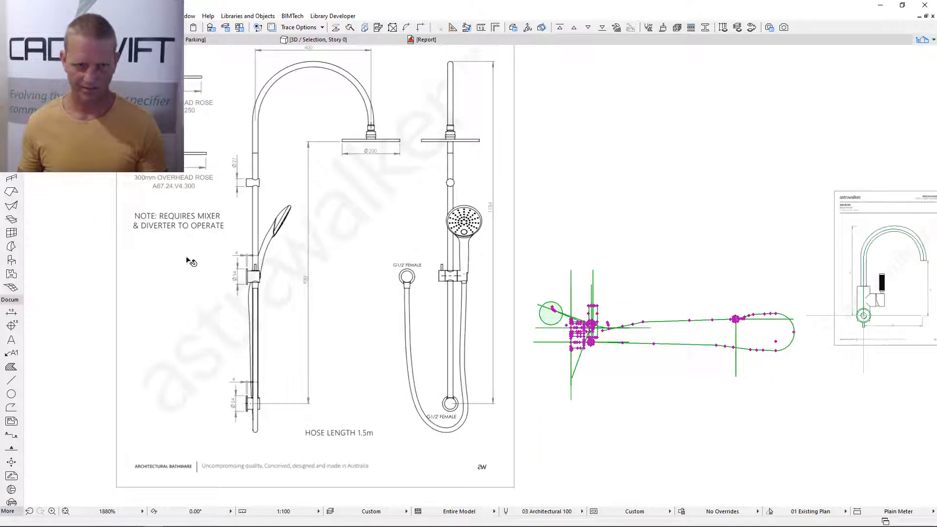
left_click(11, 380)
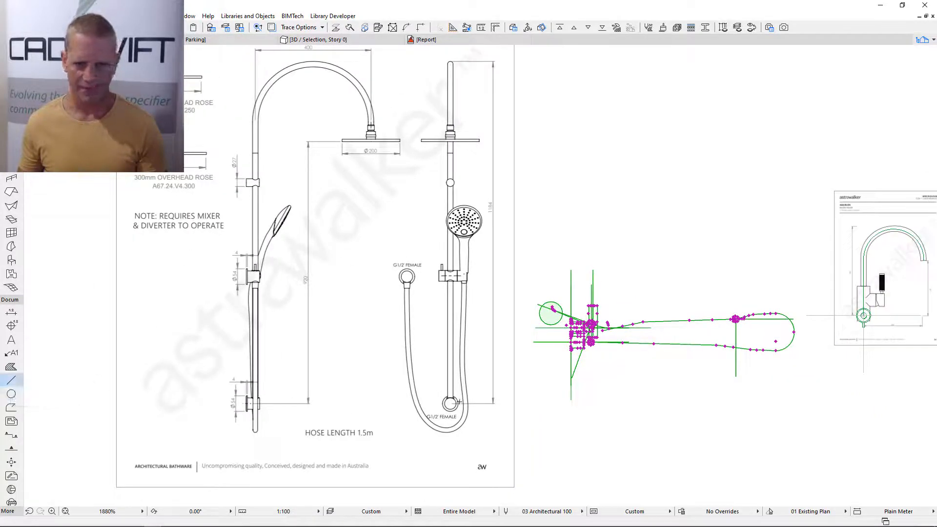
key("Escape")
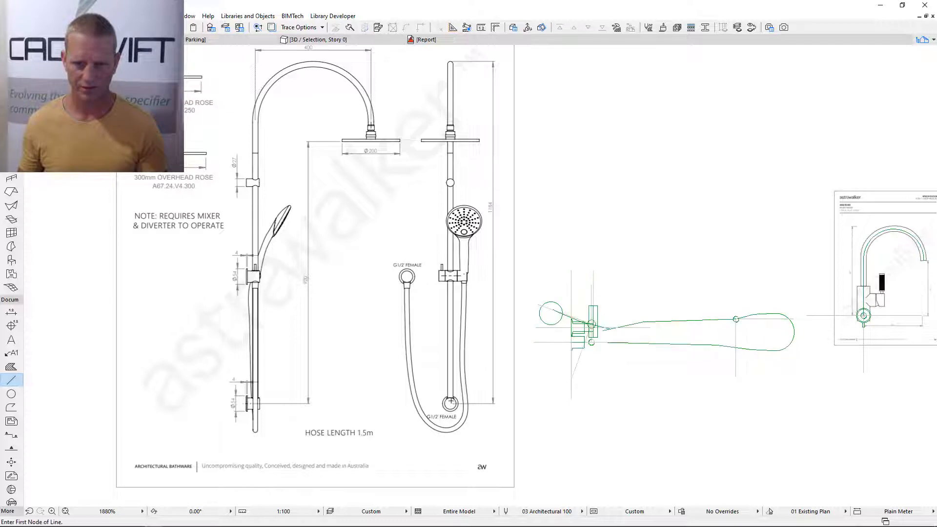
left_click(450, 403)
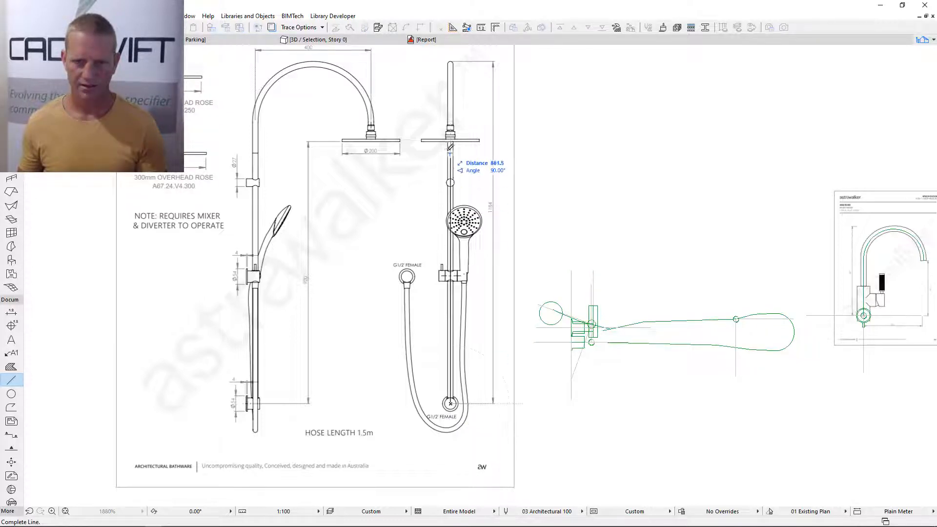
scroll(457, 181, "up", 5)
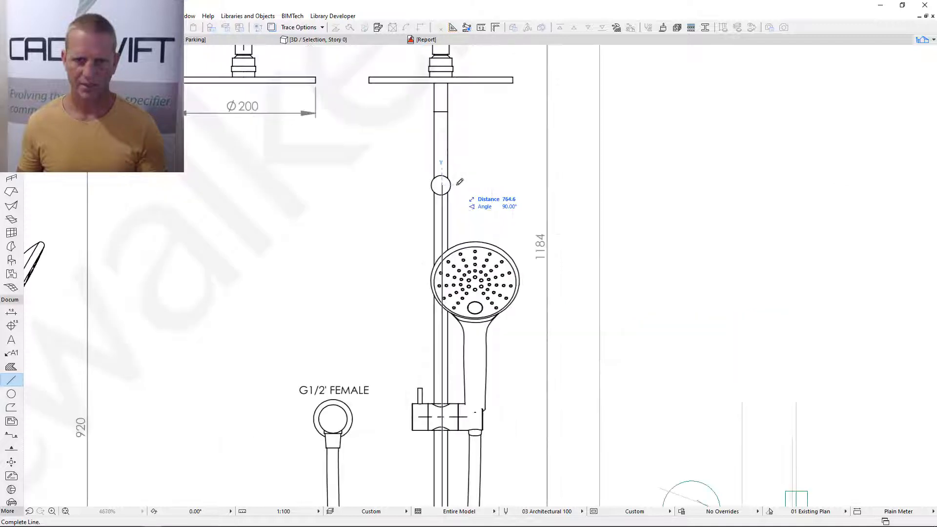
key("Escape")
scroll(496, 166, "down", 5)
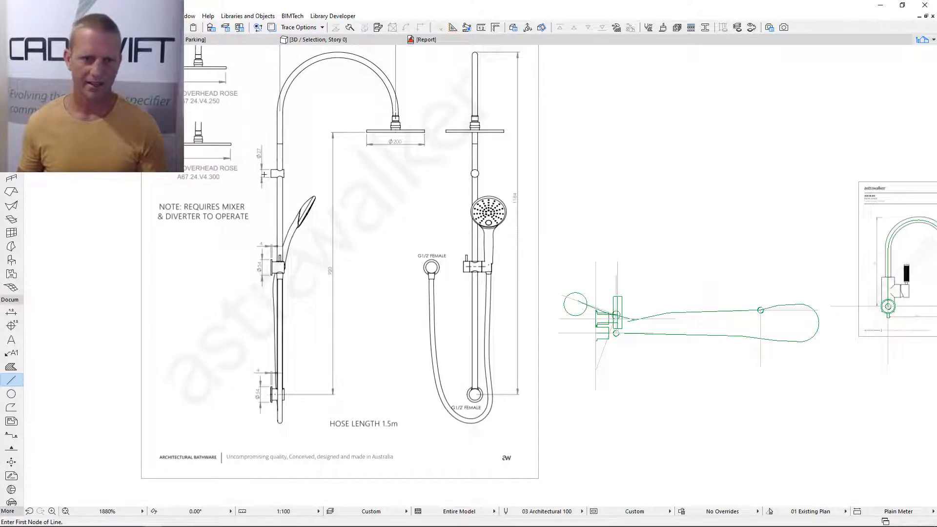
Step: Measure the upper bracket's projection along its edge in the drawing's side elevation
scroll(273, 171, "up", 5)
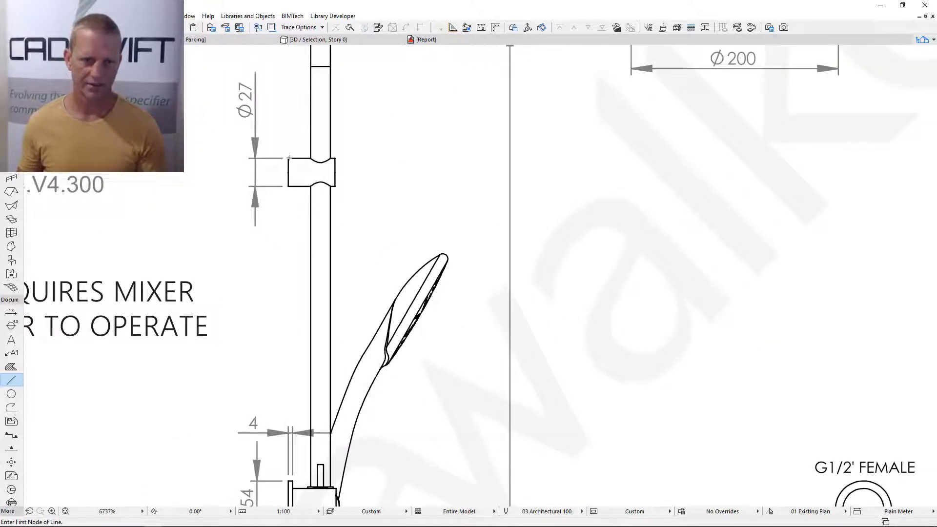
left_click(289, 158)
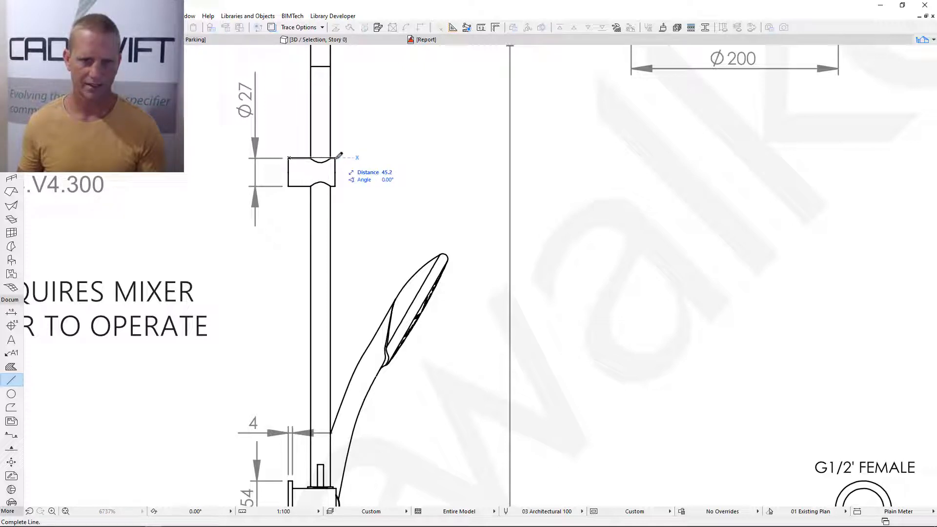
key("Escape")
scroll(428, 205, "down", 4)
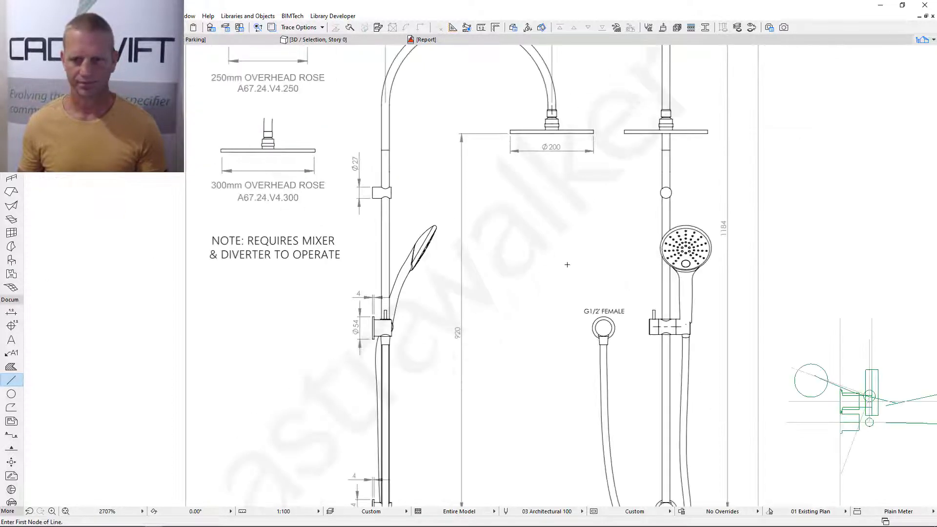
Step: Change the bracket's z position in the object's component settings to match the height measured on the drawing
scroll(567, 265, "down", 3)
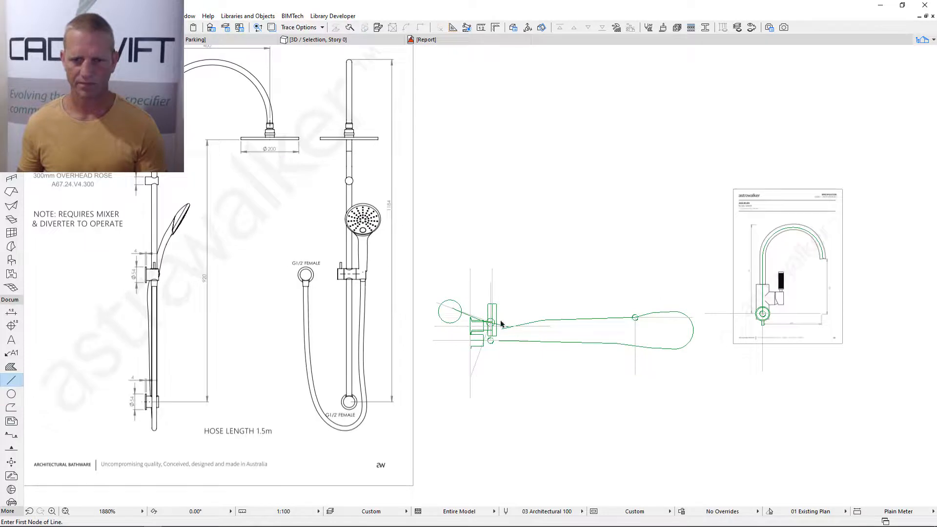
key("ctrl+a")
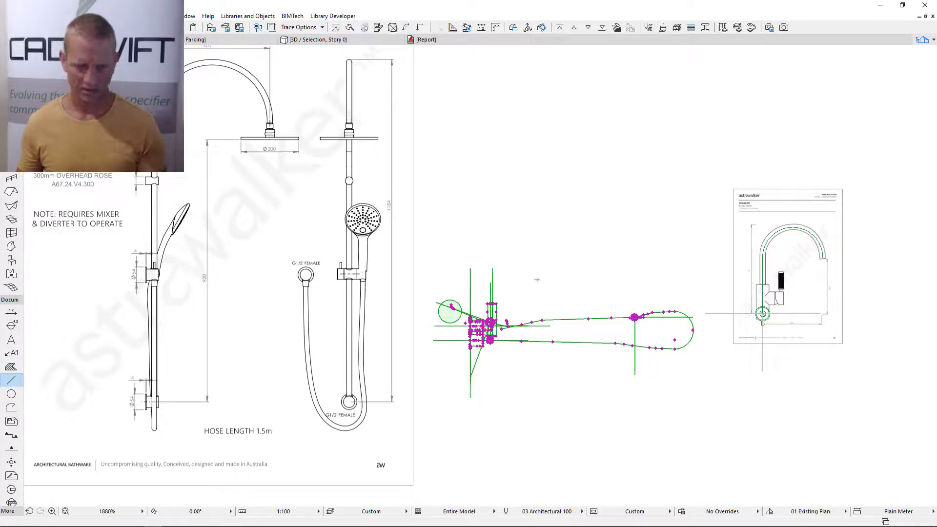
scroll(537, 280, "up", 3)
key("ctrl+t")
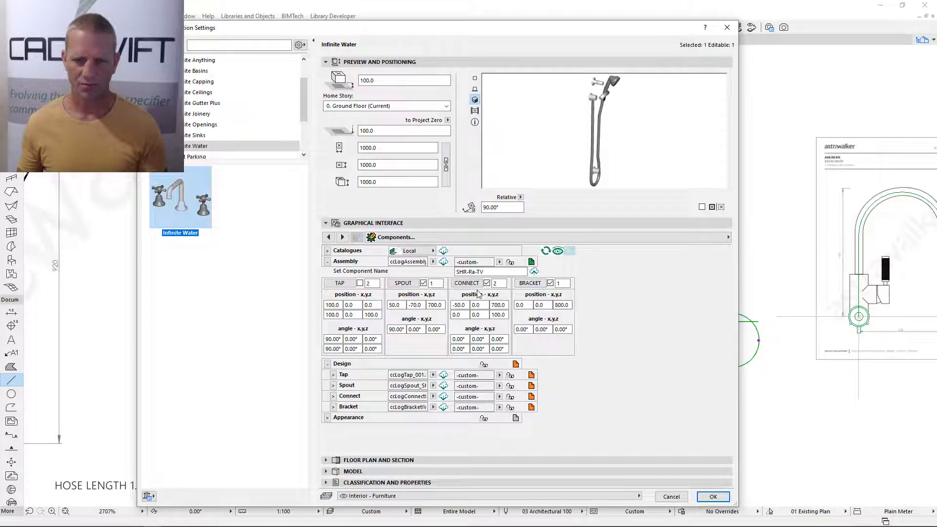
left_click(563, 305)
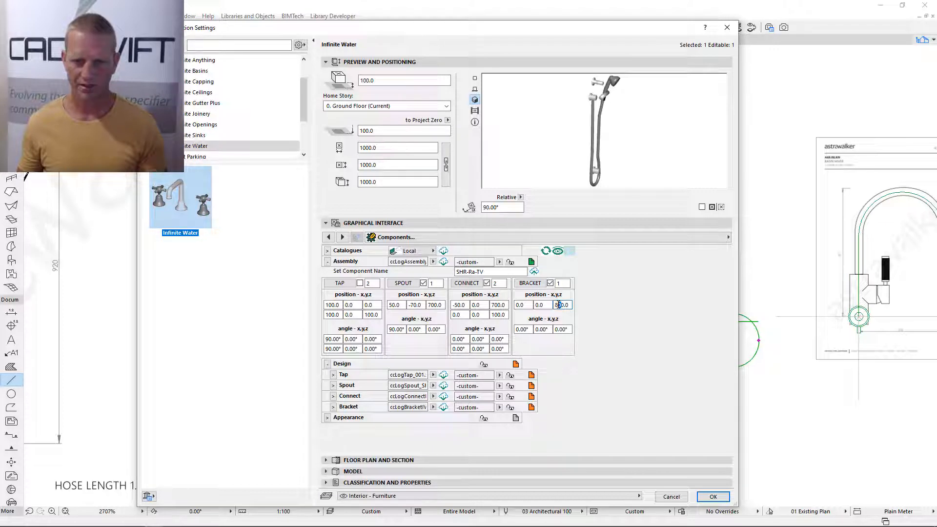
key("Return")
left_click(529, 283)
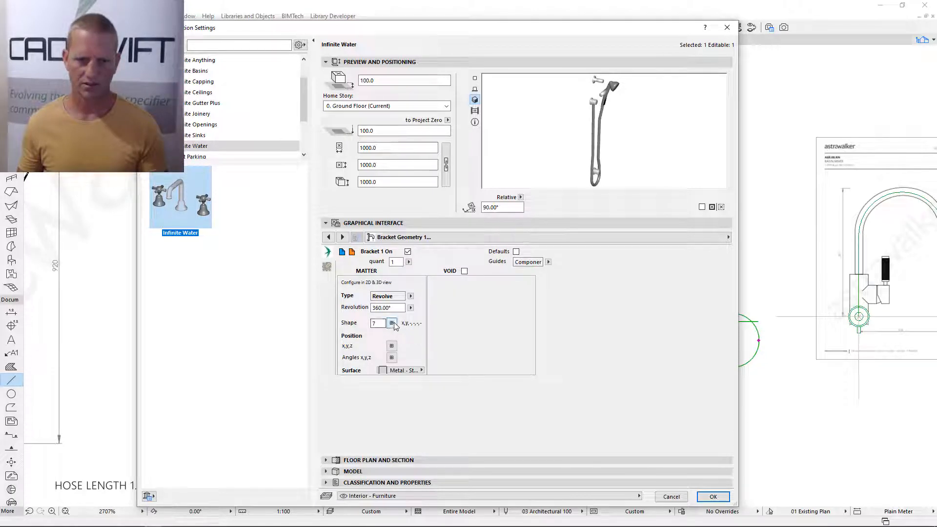
right_click(397, 328)
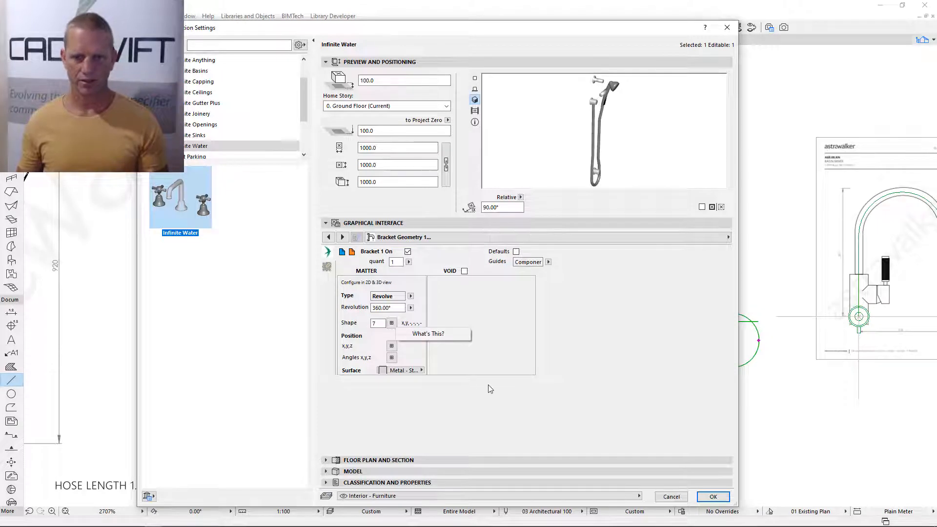
left_click(465, 365)
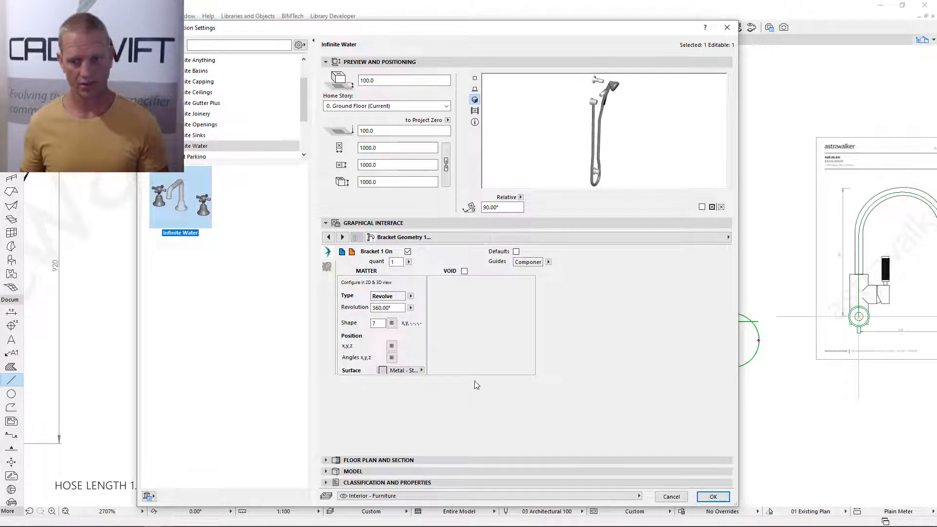
left_click(713, 496)
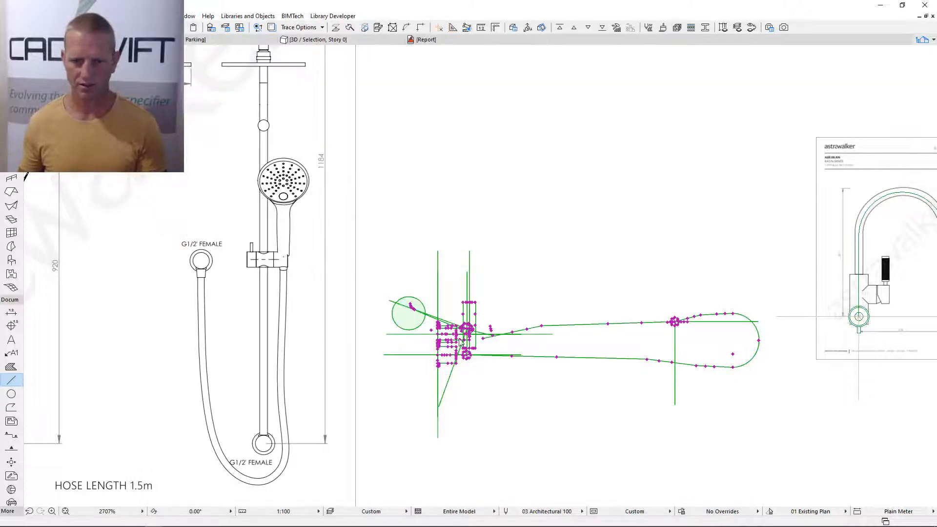
Step: Collapse the bracket's flared wall flange in plan by stretching its two outer nodes in to the body line
scroll(462, 336, "up", 10)
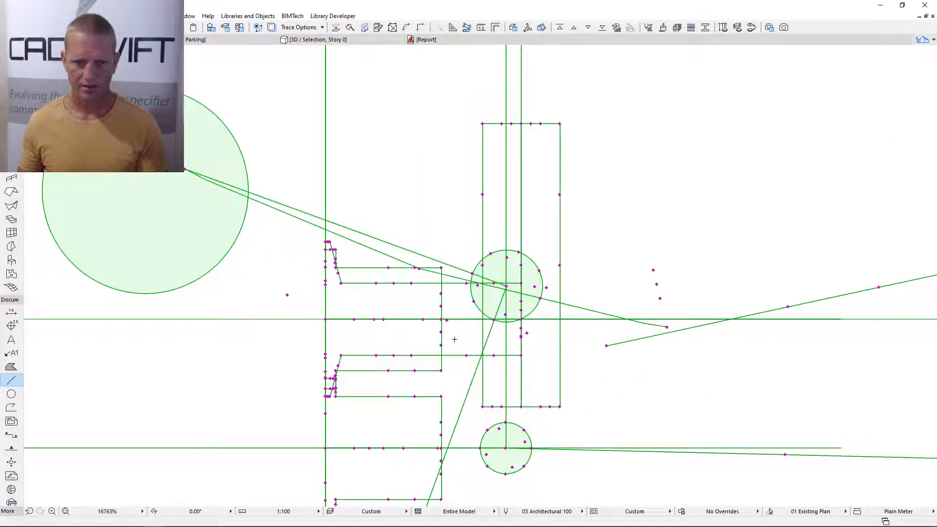
scroll(349, 297, "up", 3)
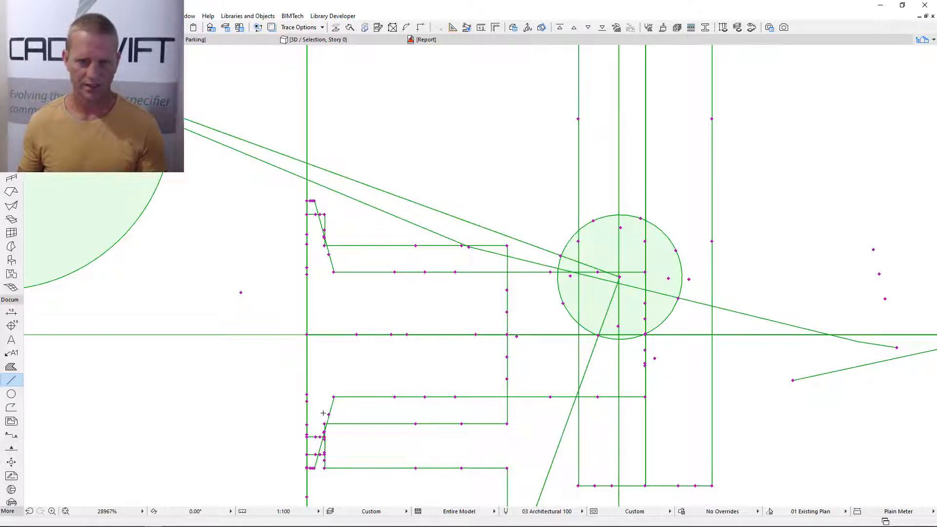
middle_click_drag(321, 413, 342, 390)
scroll(332, 203, "up", 5)
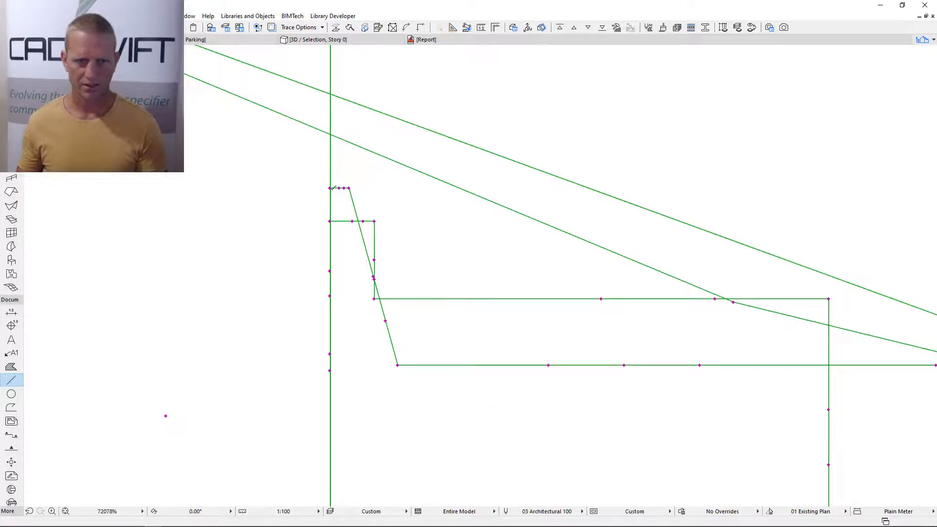
left_click(330, 187)
left_click(349, 188)
left_click(349, 188)
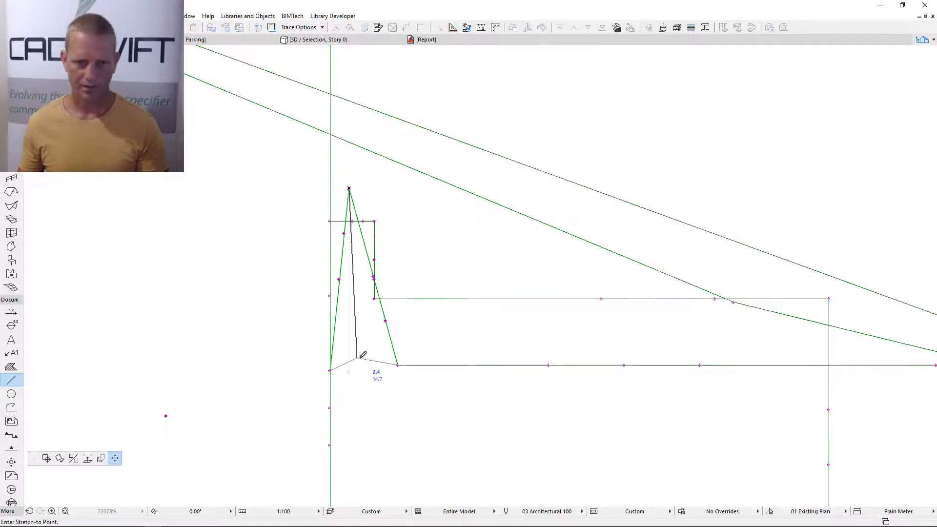
left_click(398, 364)
Step: Stretch the bracket's remaining profile nodes into a straight cylinder with a 45 mm projection and the drawing's Ø27
scroll(397, 365, "down", 6)
middle_click_drag(530, 428, 369, 374)
left_click(237, 311)
left_click(337, 311)
left_click(337, 310)
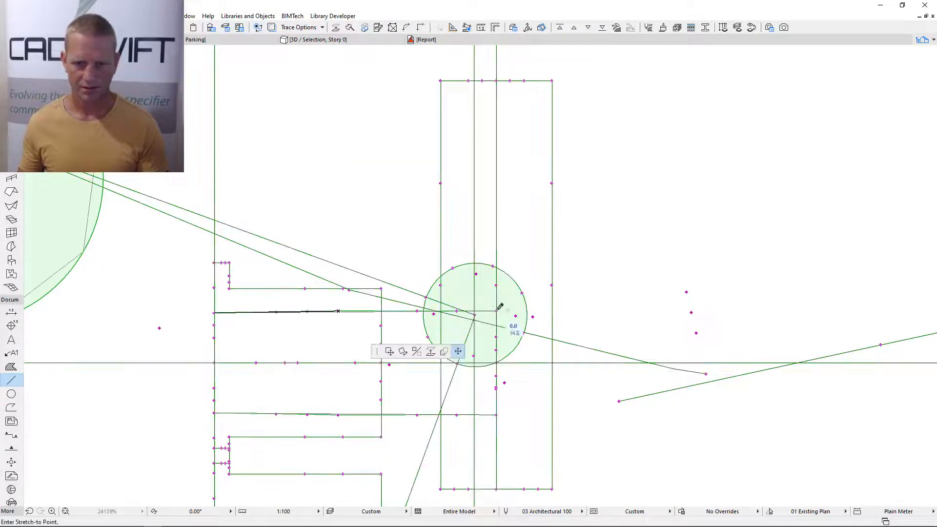
left_click(496, 311)
left_click(497, 311)
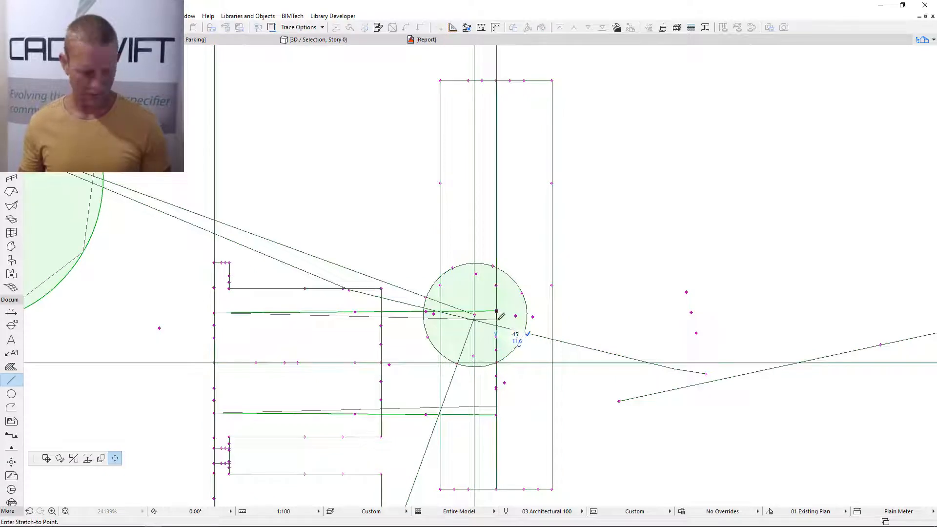
left_click(381, 313)
scroll(539, 379, "up", 3)
left_click(464, 349)
left_click(266, 349)
scroll(302, 344, "down", 5)
Step: Inspect the reshaped bracket on the shower set in the 3D view and return to the floor plan
key("F3")
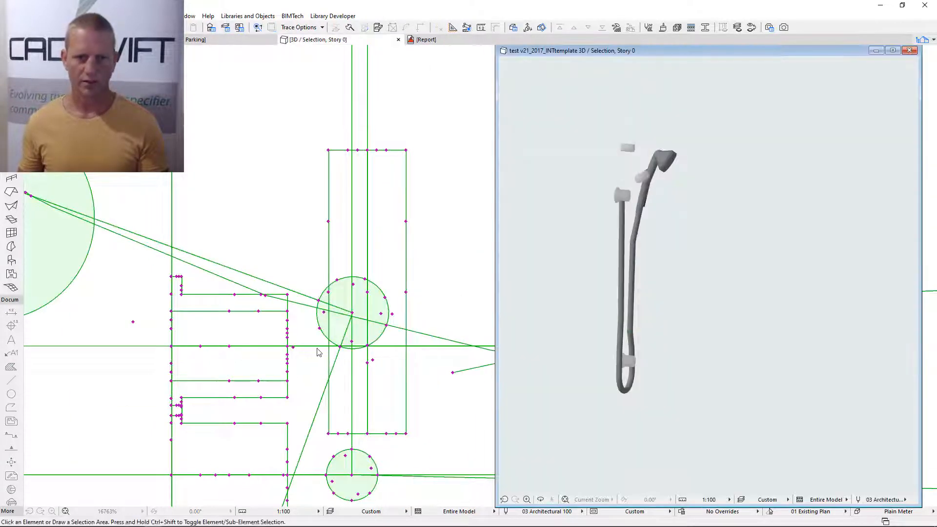
scroll(655, 150, "up", 4)
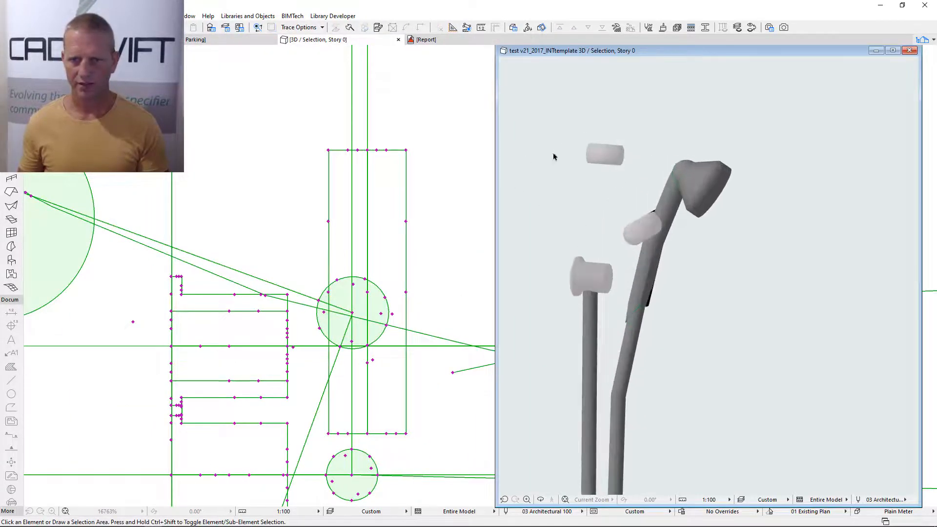
scroll(553, 156, "down", 6)
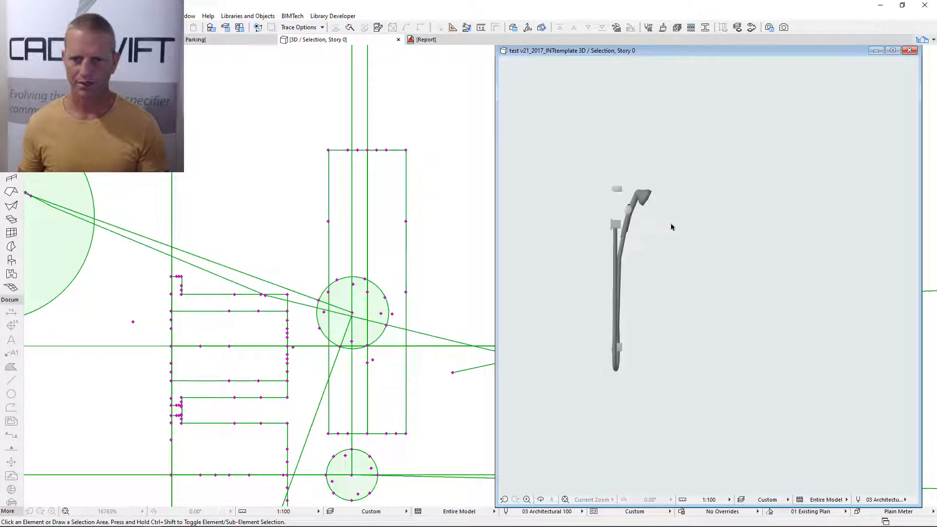
middle_click_drag(671, 227, 657, 197, "shift")
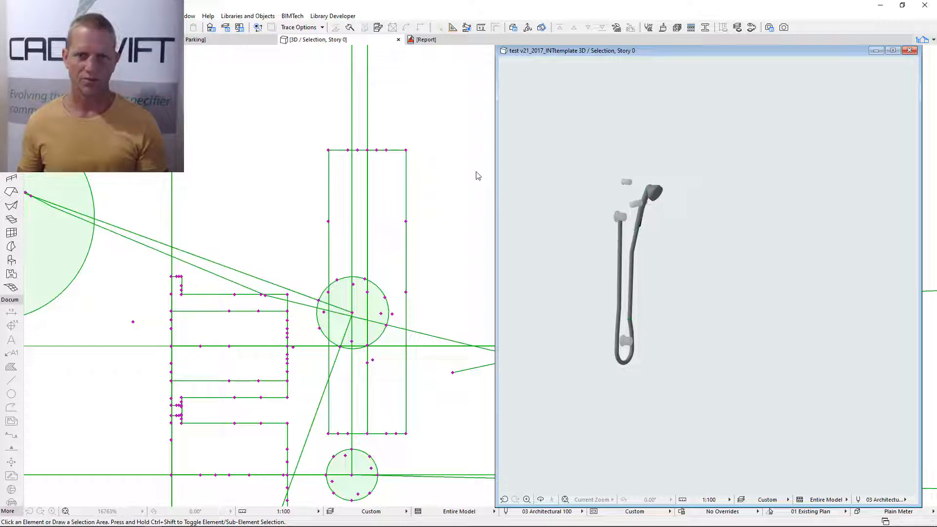
left_click(437, 150)
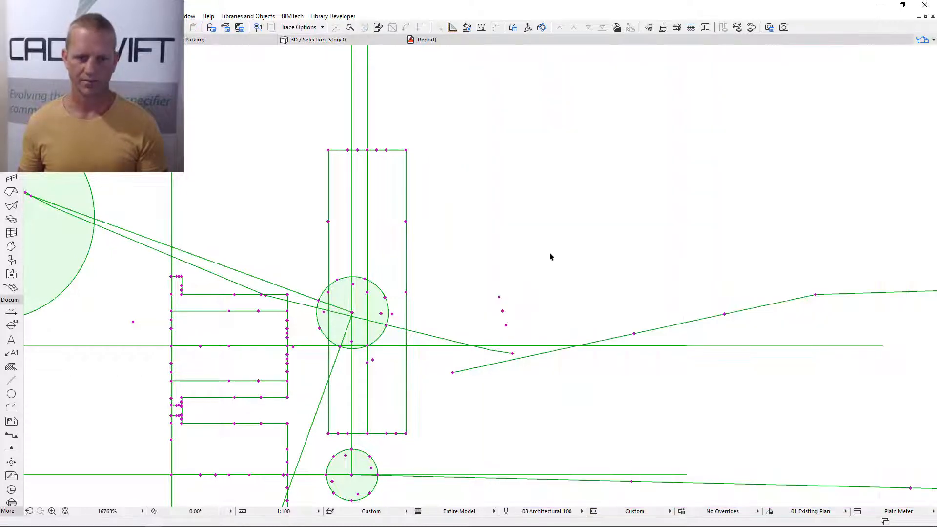
Step: Measure the vertical distance from the upper bracket's centre to the overhead rose connector's top on the drawing using a temporary line
scroll(458, 312, "down", 8)
scroll(355, 322, "up", 3)
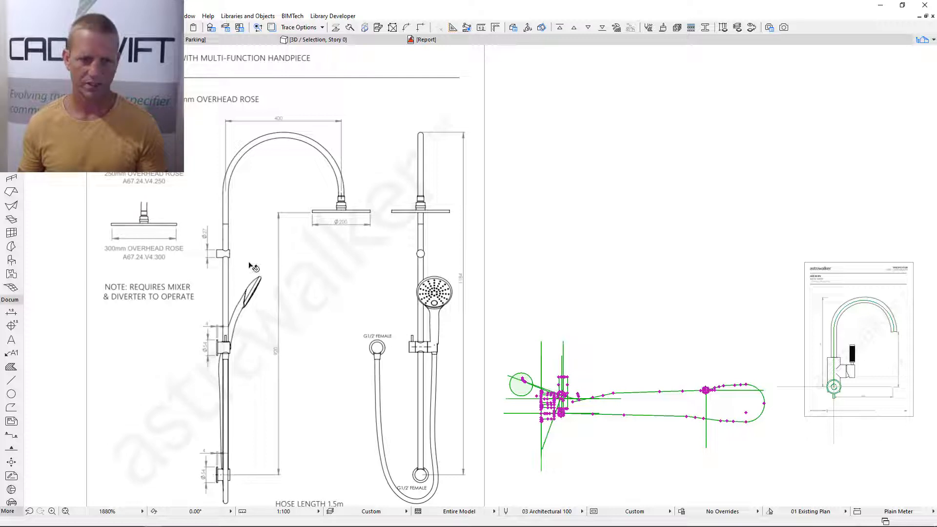
scroll(260, 148, "up", 5)
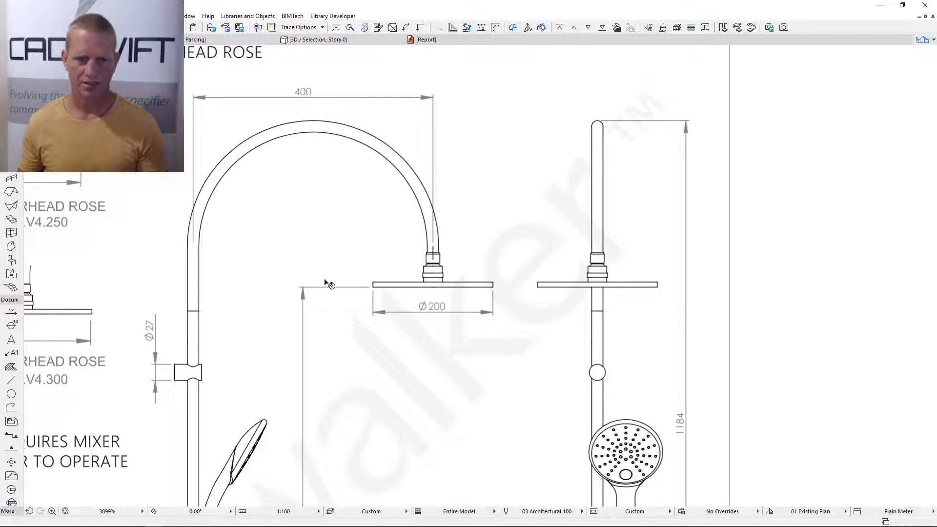
scroll(326, 282, "down", 4)
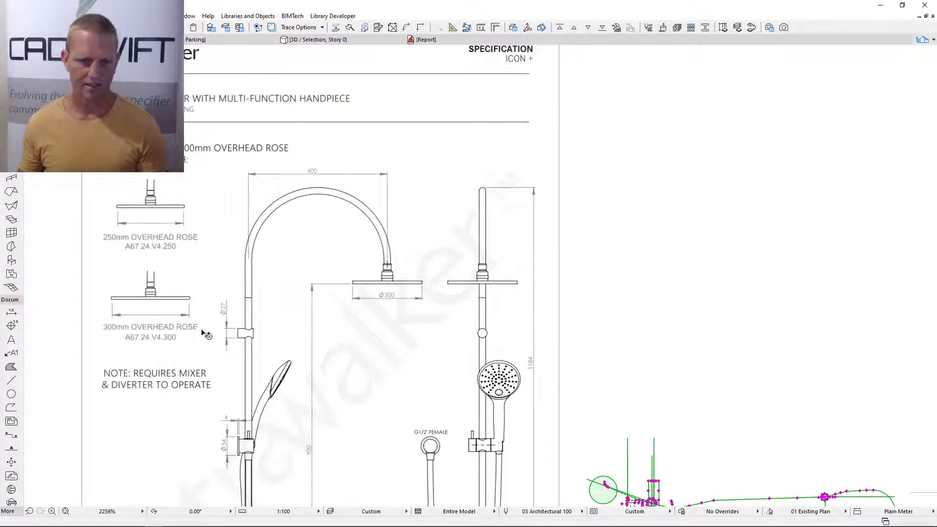
left_click(11, 381)
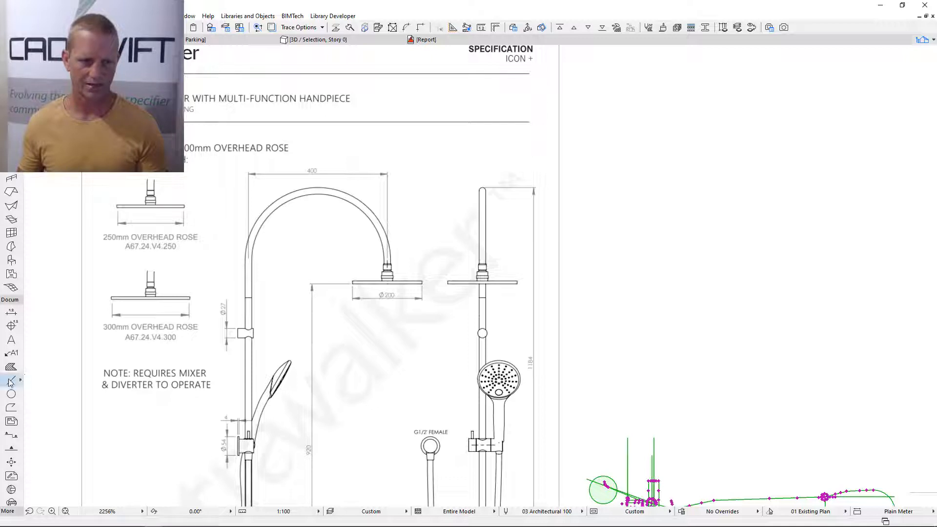
scroll(486, 323, "up", 5)
scroll(486, 324, "down", 5)
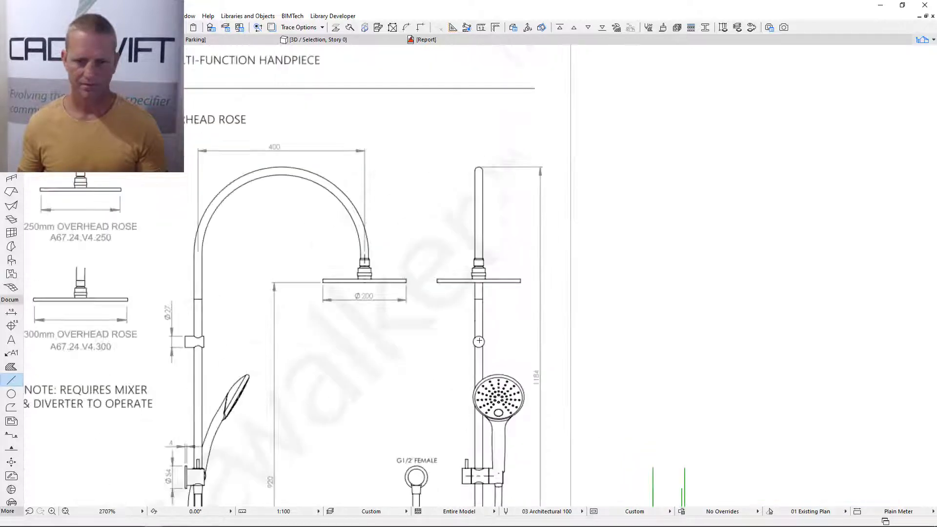
scroll(478, 344, "up", 6)
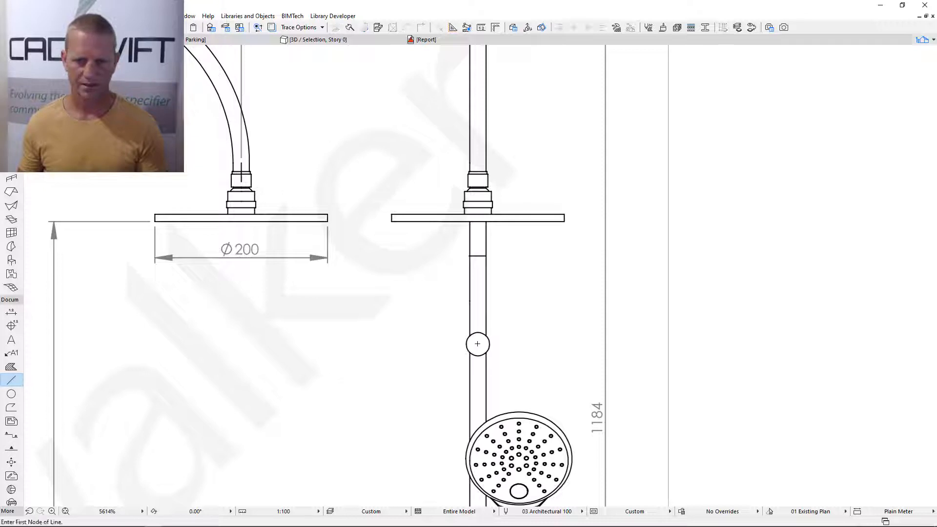
left_click(477, 344)
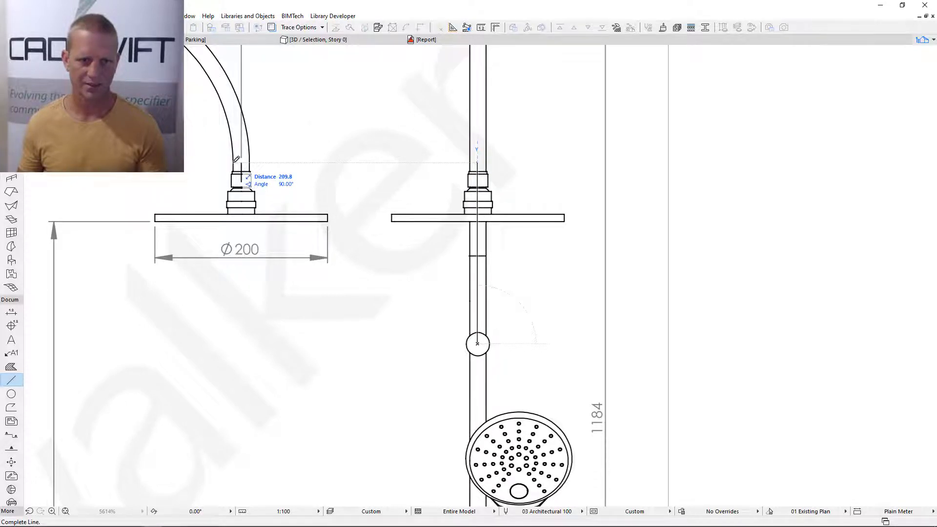
scroll(236, 159, "down", 5)
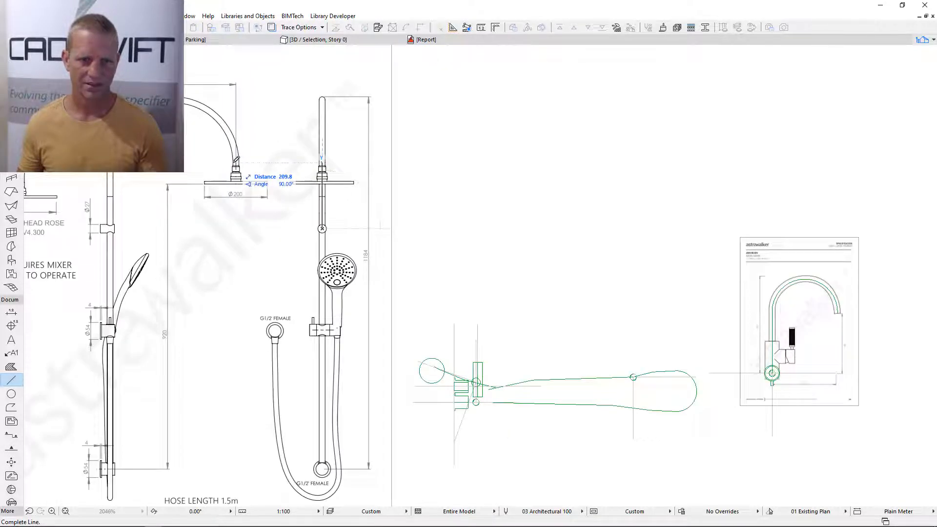
scroll(237, 160, "up", 6)
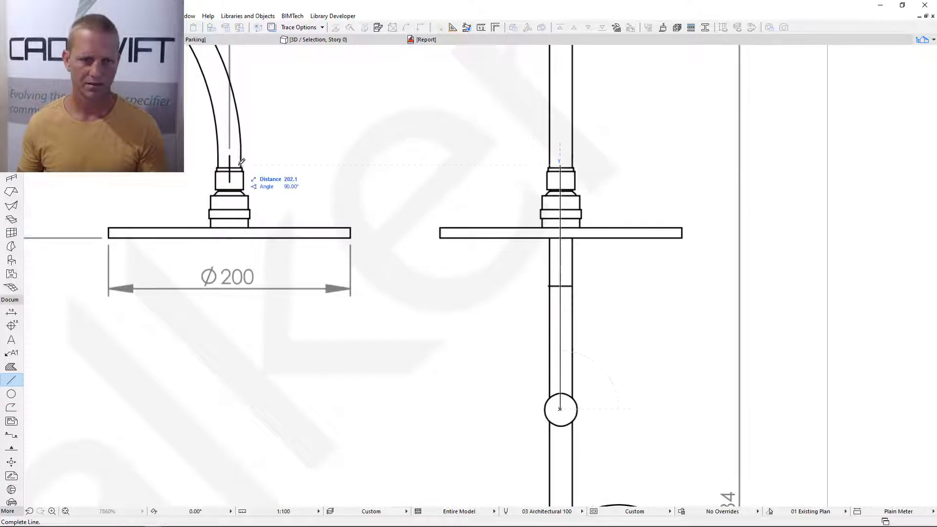
scroll(259, 168, "down", 4)
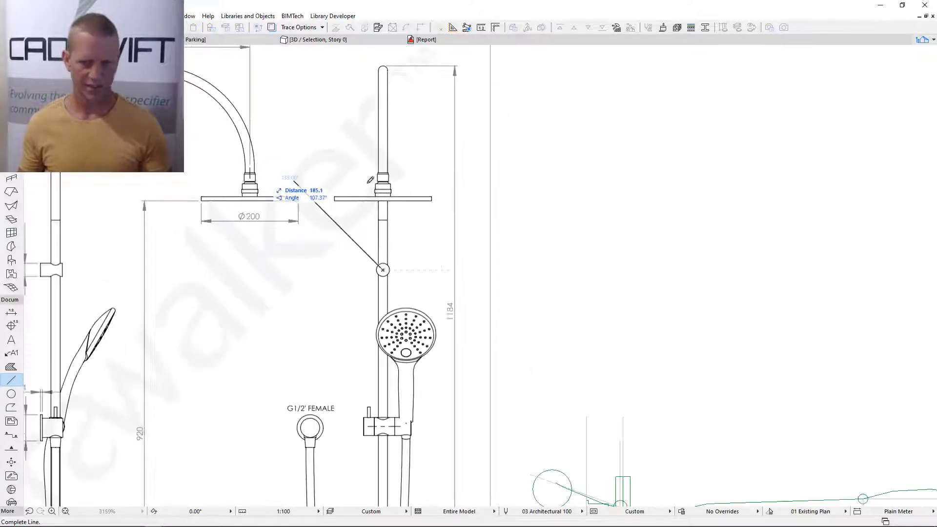
key("Escape")
Step: Open the selected shower set's settings and go from its component overview to the first spout's geometry
scroll(521, 209, "down", 3)
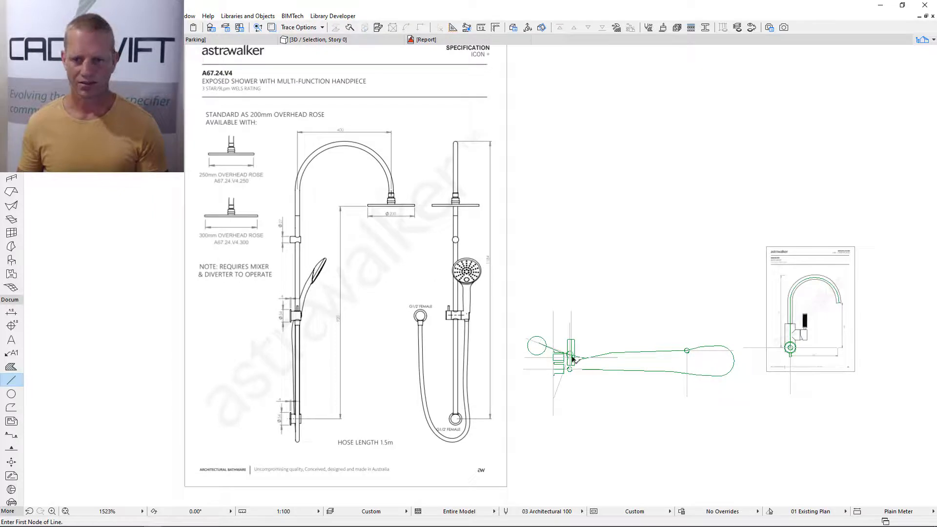
key("ctrl+a")
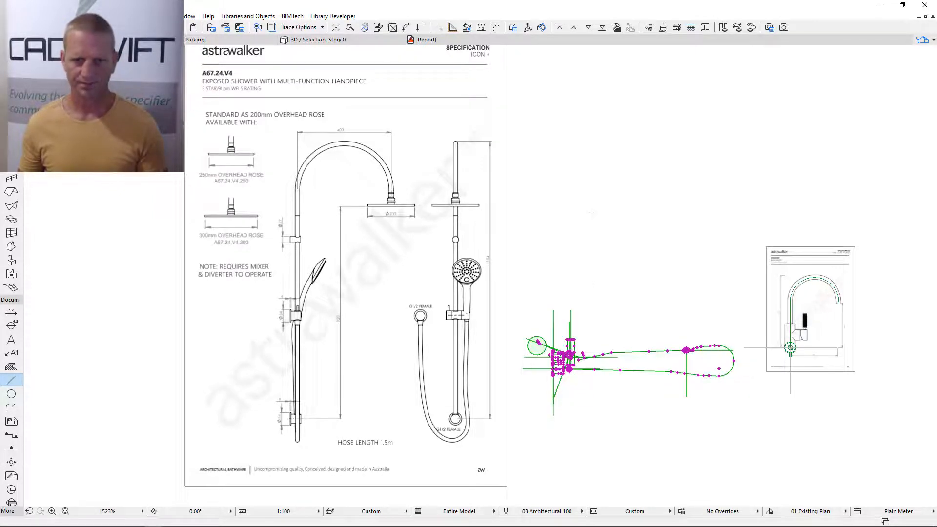
key("ctrl+t")
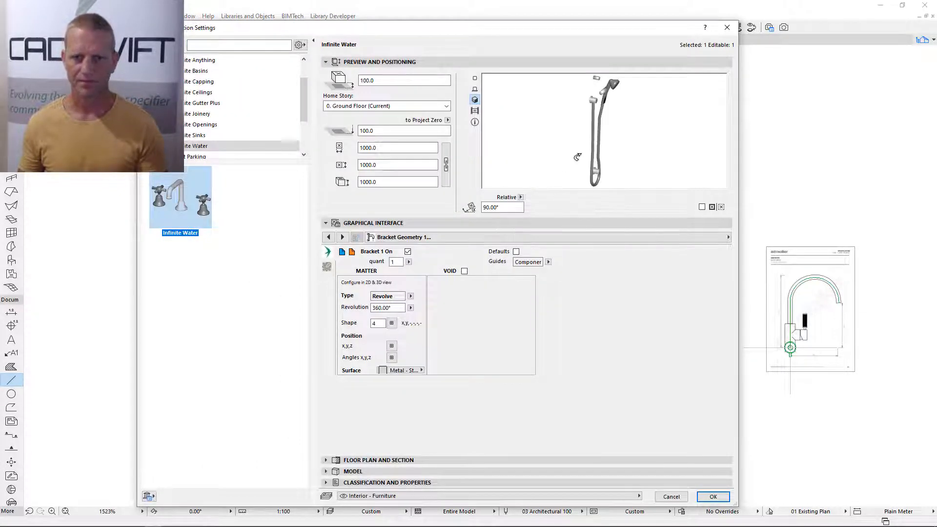
left_click(351, 251)
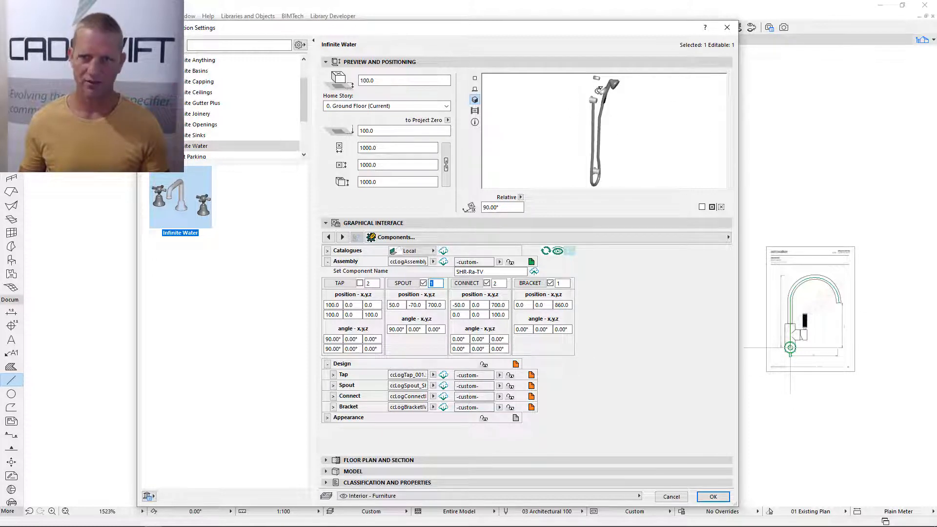
left_click(403, 284)
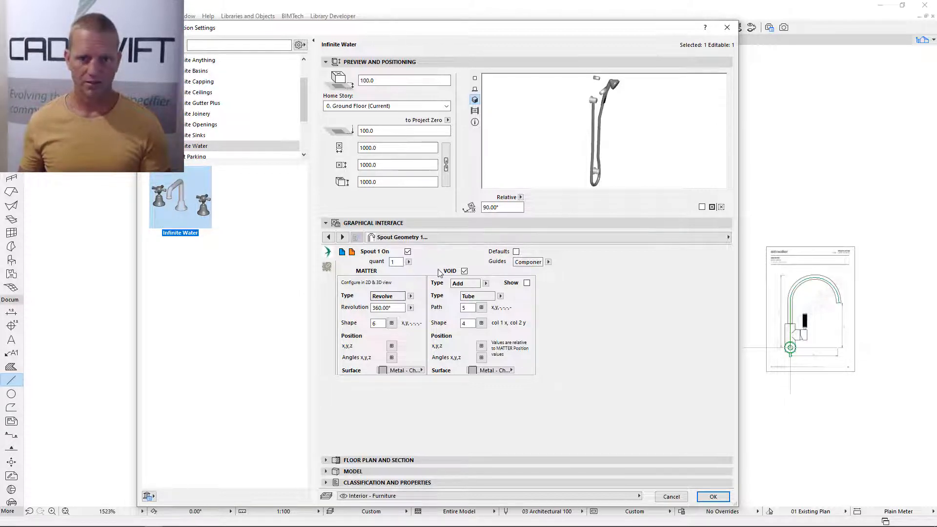
Step: Narrow the object settings dialog and review its list of component geometry pages
left_click(432, 237)
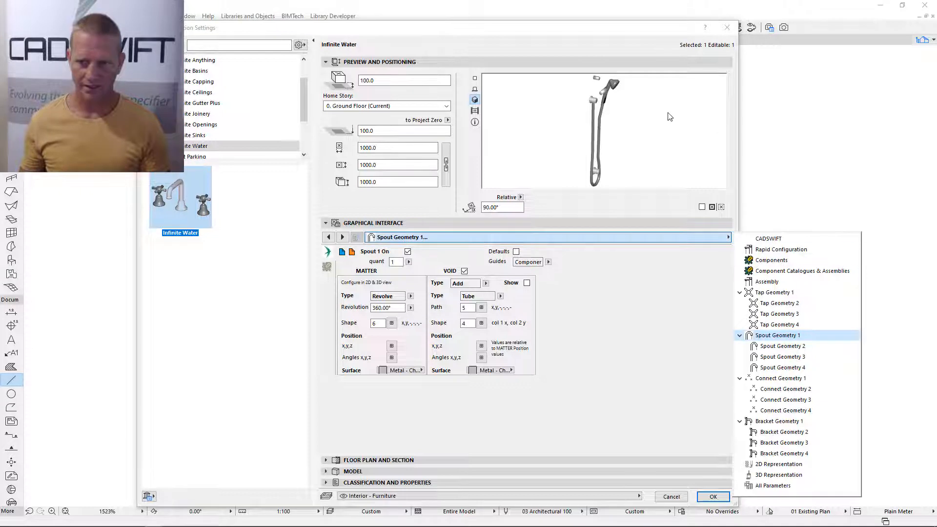
left_click(686, 278)
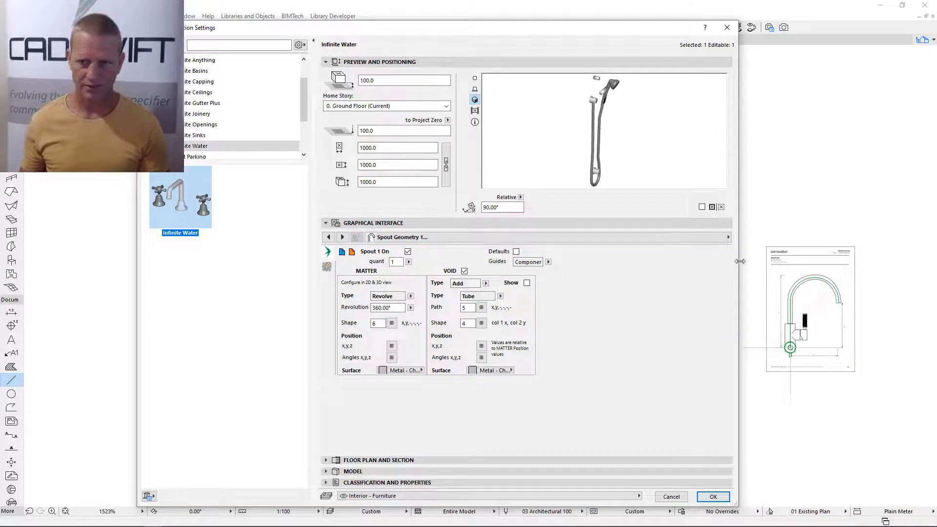
left_click_drag(740, 261, 568, 261)
left_click(562, 237)
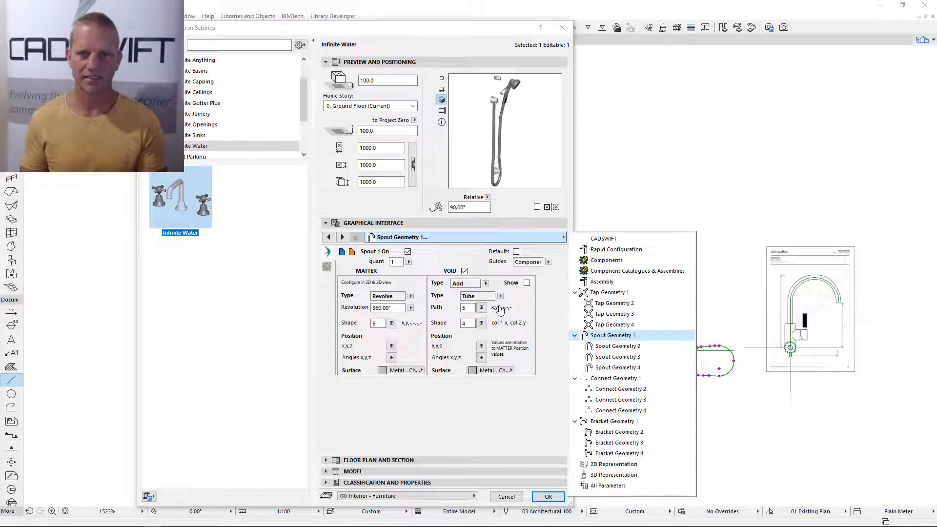
Step: Check which combination types the first spout's void offers, keeping it on Add
left_click(486, 283)
left_click(486, 284)
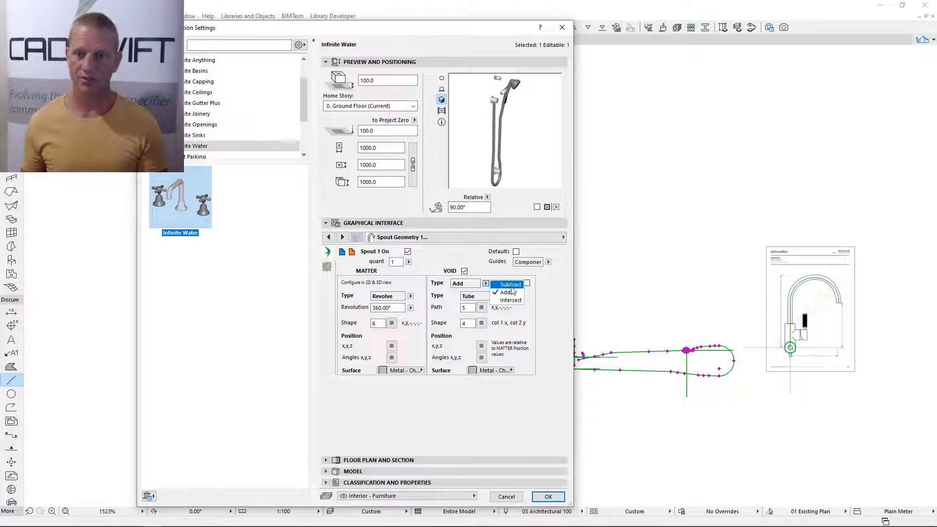
left_click(469, 251)
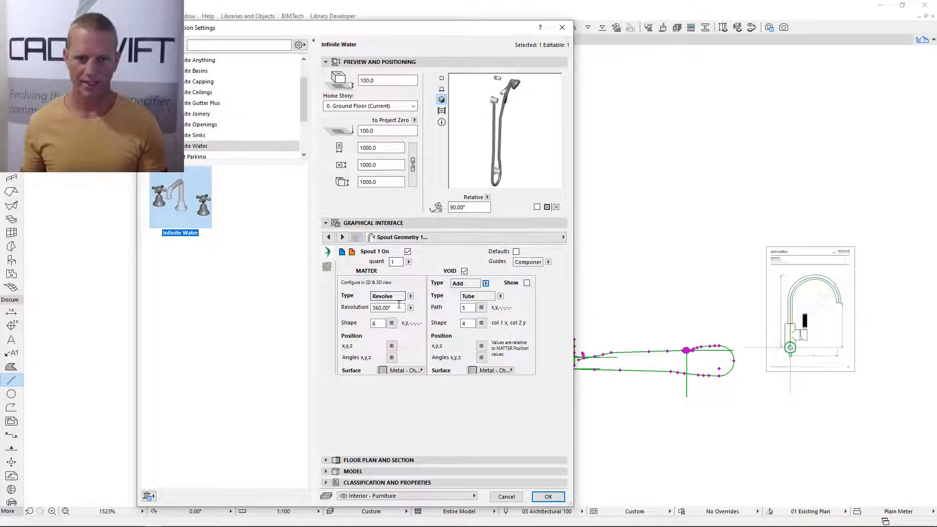
Step: Review the first spout's matter and void types, switching its void off and on to identify that part in the preview
left_click(472, 284)
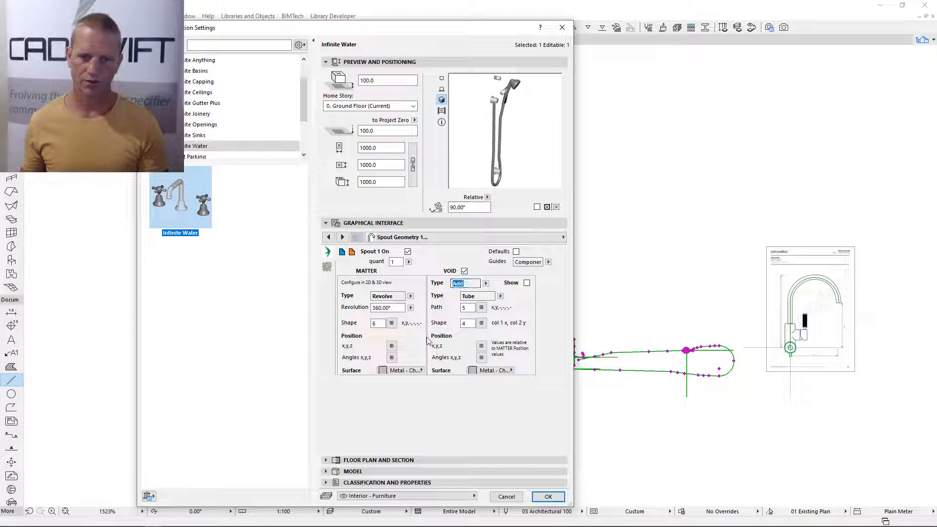
left_click(384, 295)
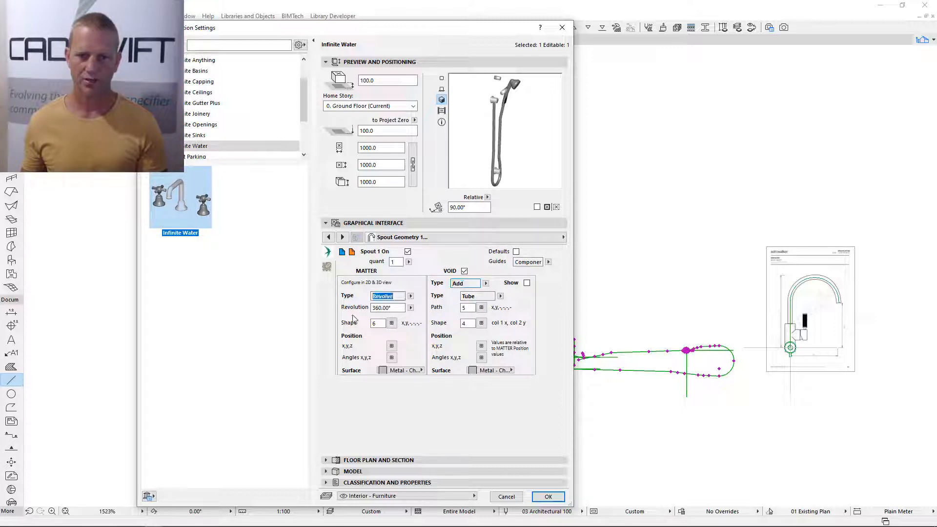
left_click(471, 295)
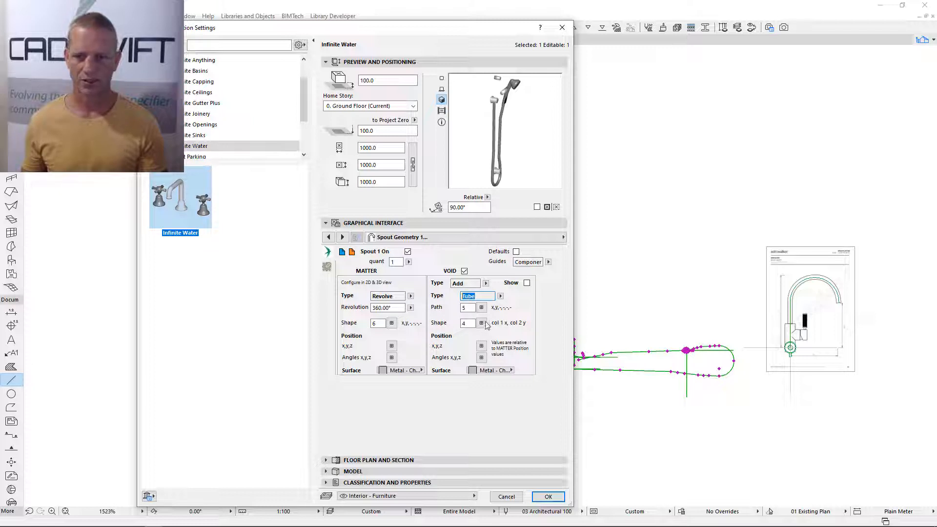
left_click(464, 271)
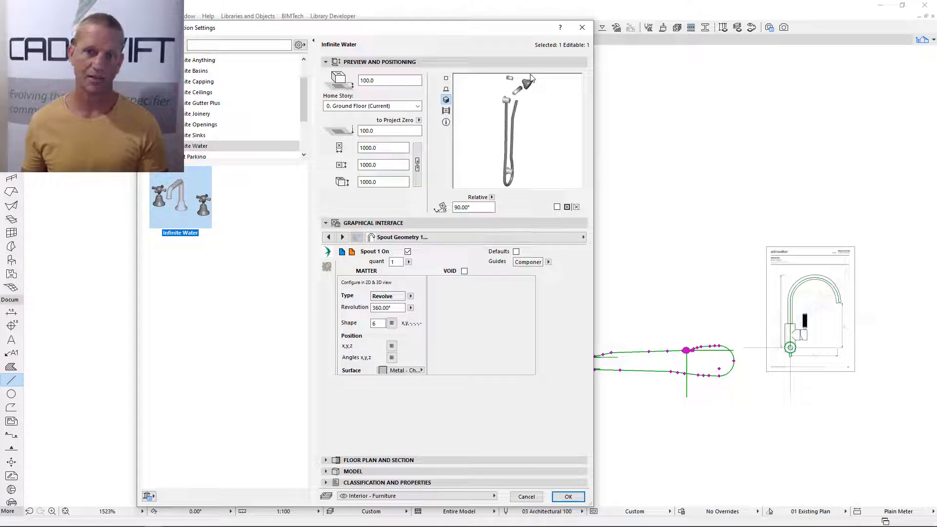
left_click(464, 271)
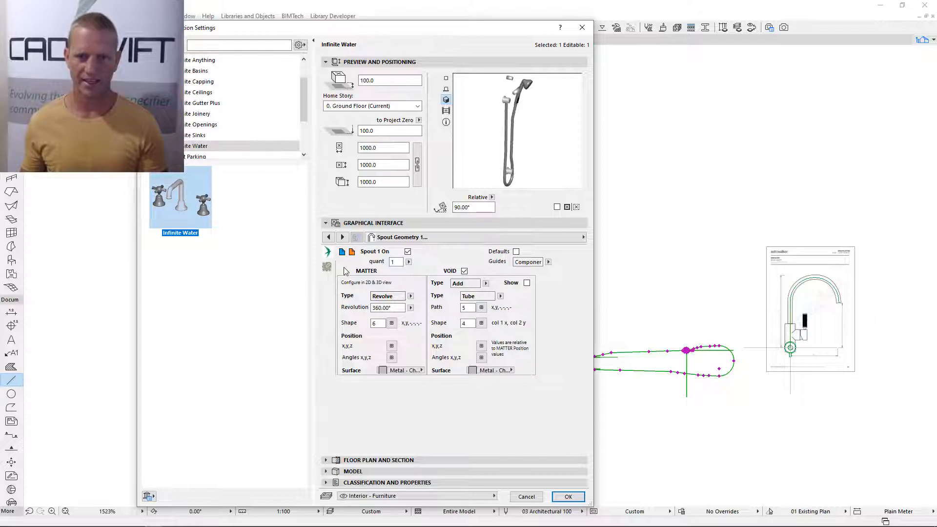
Step: Review the second spout's geometry types, switching its void off and on to identify the hose section in the preview
left_click(342, 237)
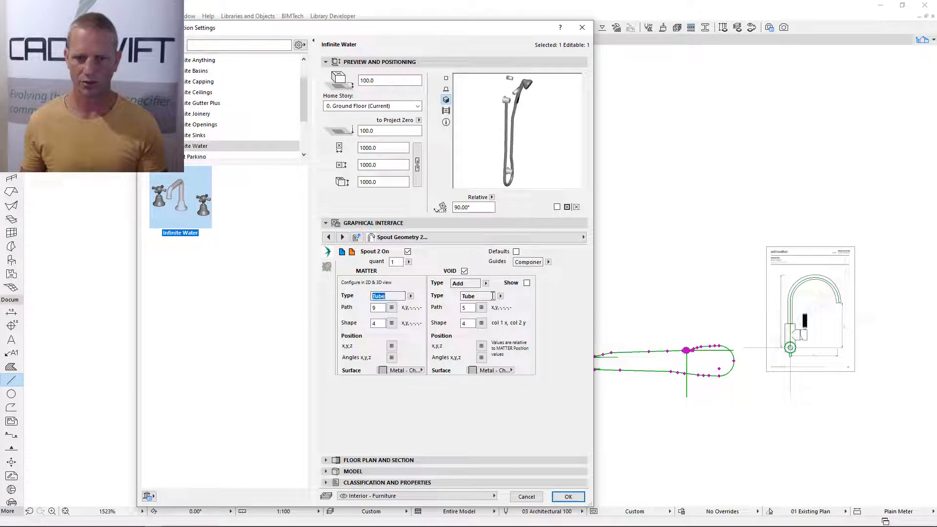
left_click(477, 296)
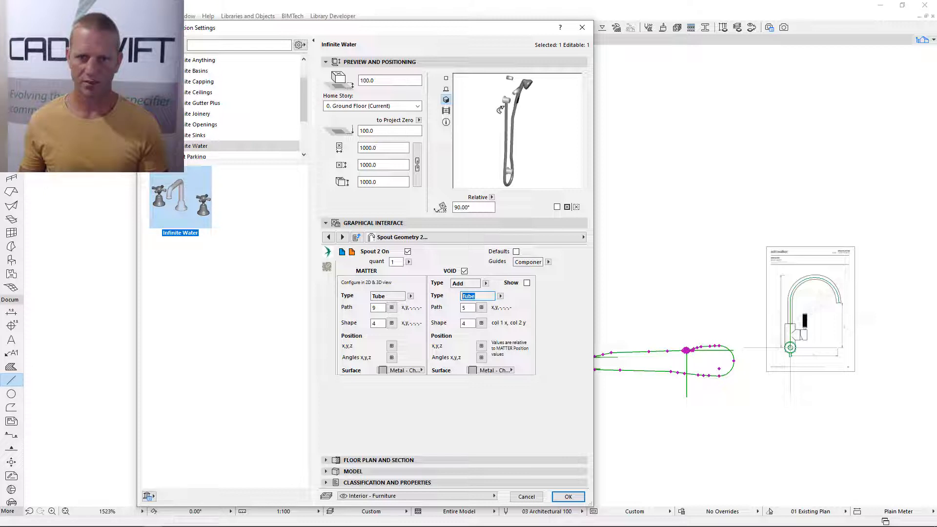
left_click(464, 271)
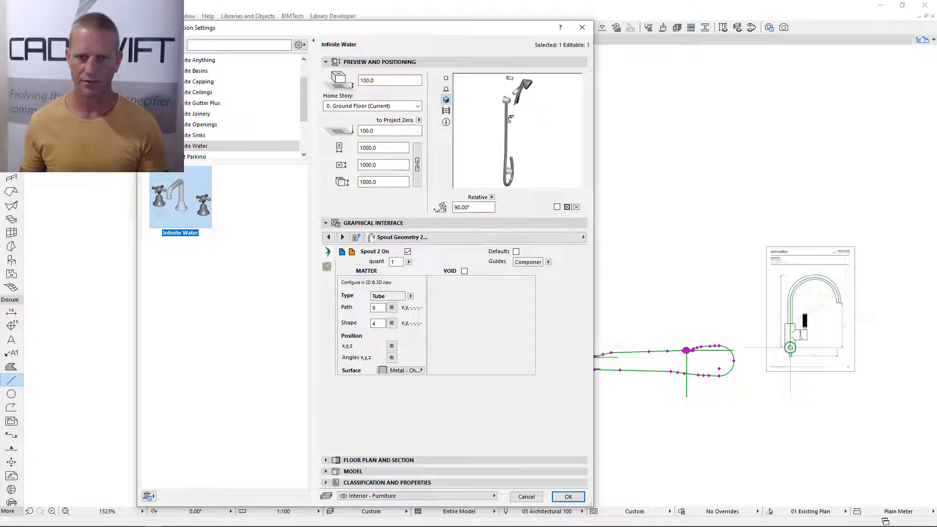
left_click(464, 271)
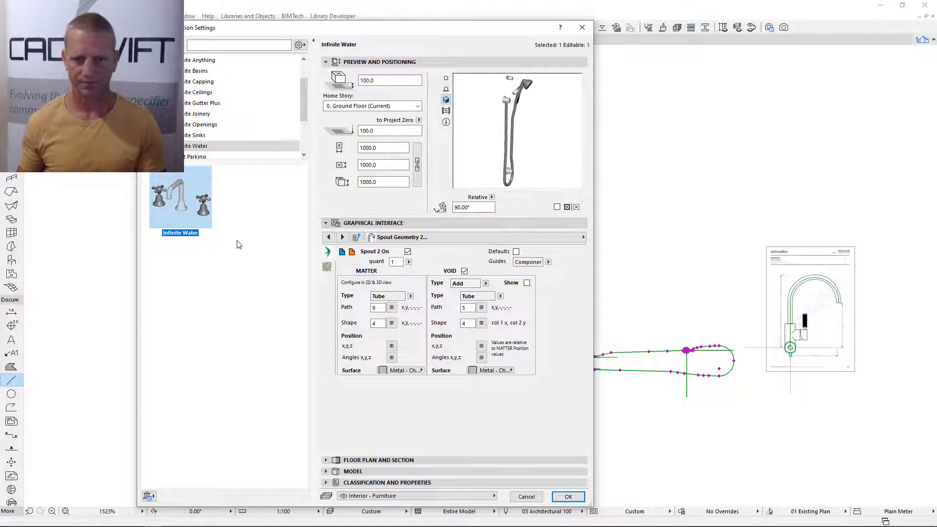
Step: Check the matter types available for the third spout, keep Revolve and accept the object settings
left_click(342, 237)
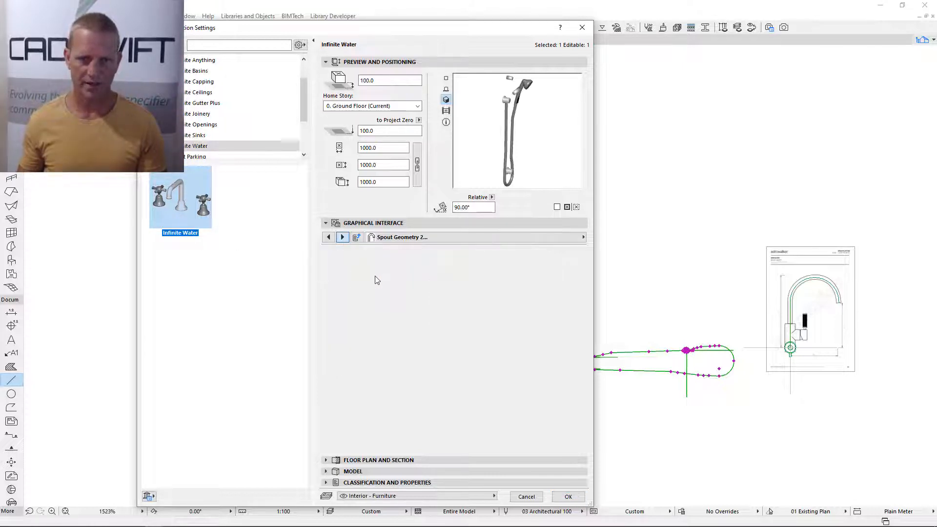
left_click(411, 296)
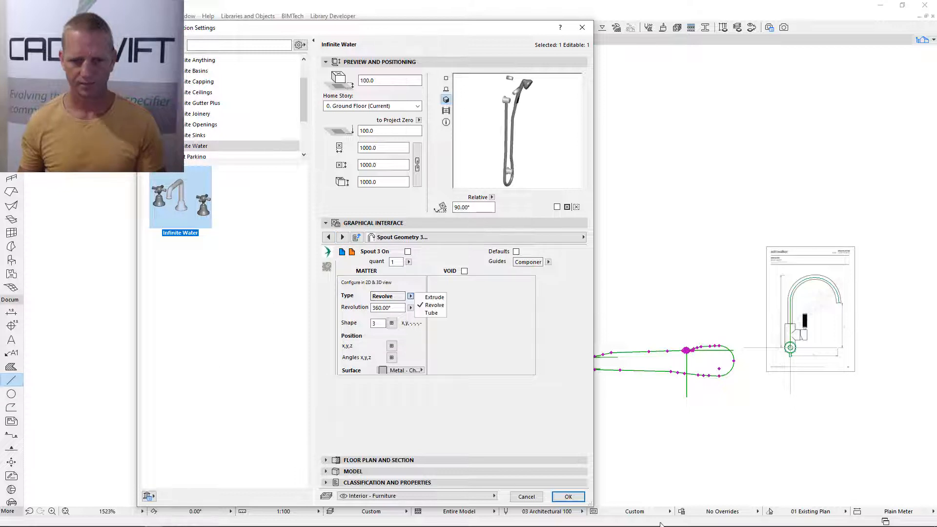
left_click(575, 499)
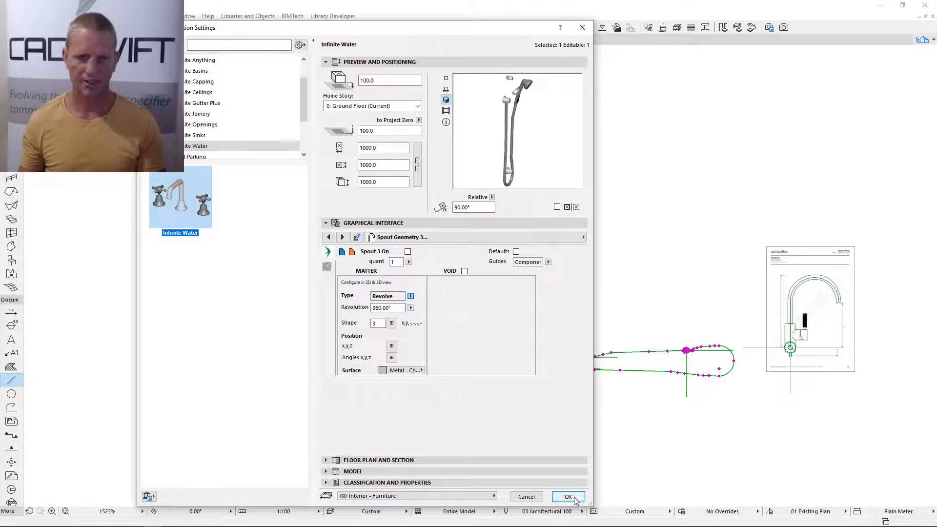
left_click(574, 498)
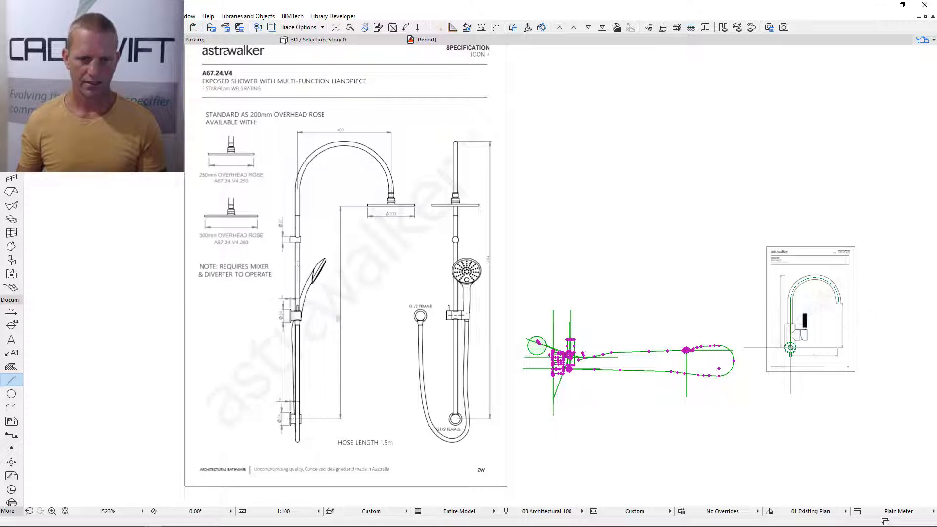
Step: Examine the shower drawing's wall bracket, rail, handpiece holder and hose down to the lower wall connection
scroll(297, 263, "up", 7)
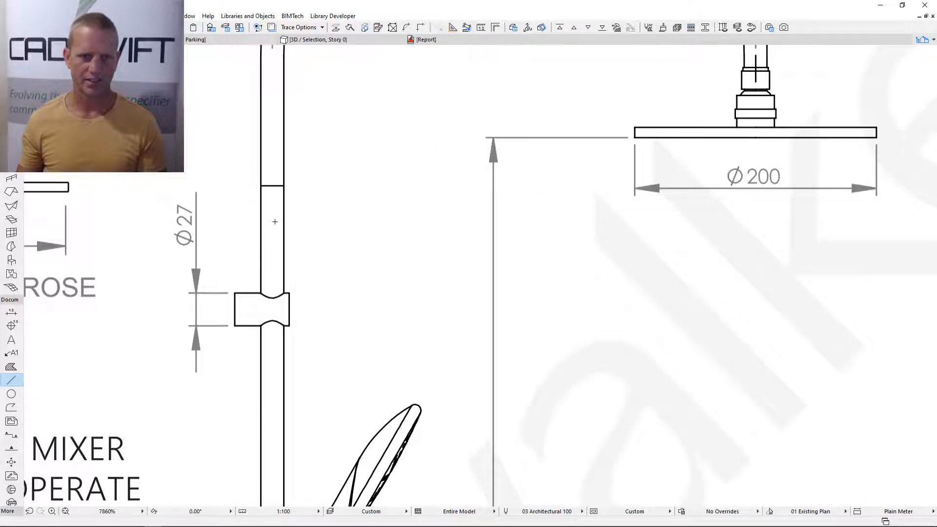
scroll(275, 221, "down", 6)
scroll(275, 211, "up", 2)
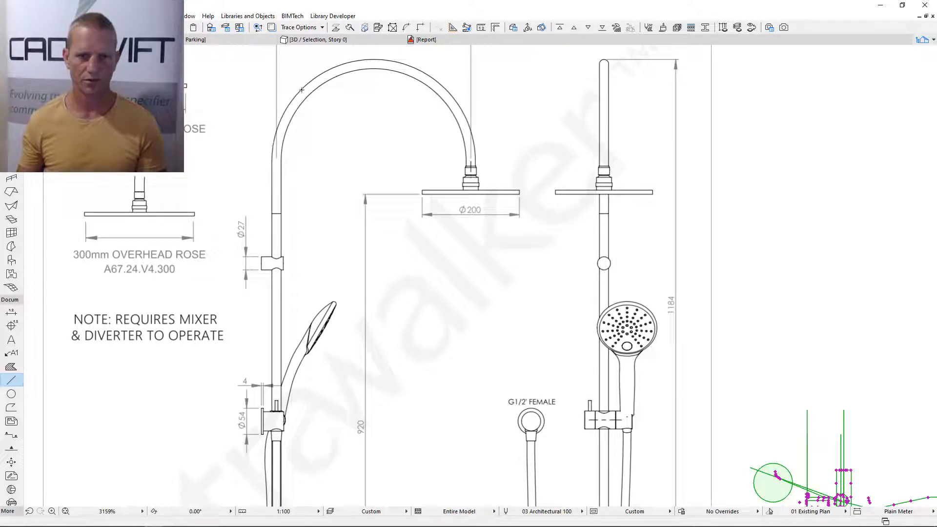
scroll(306, 366, "down", 1)
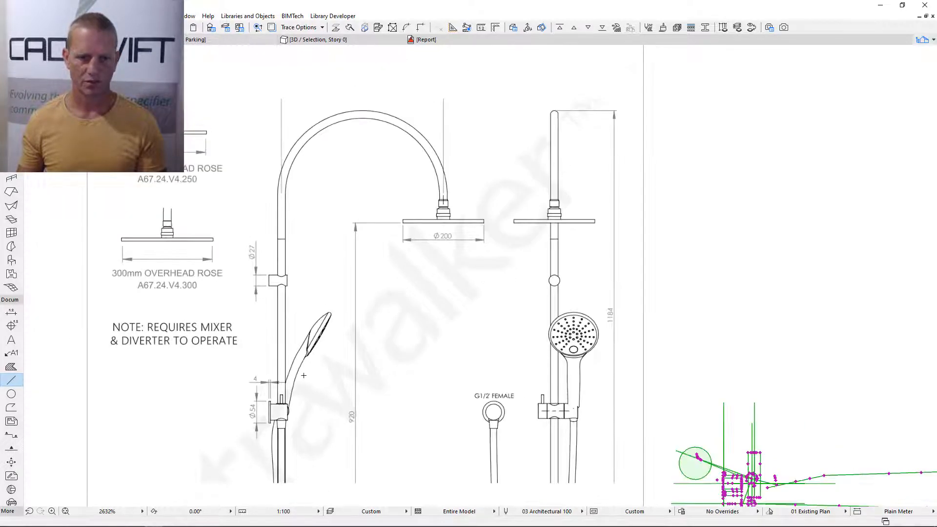
middle_click_drag(302, 420, 305, 332)
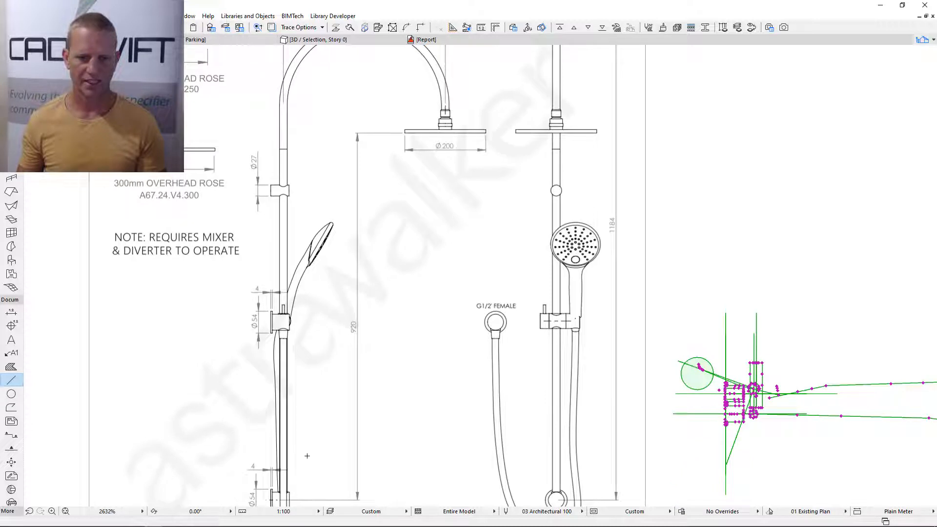
middle_click_drag(307, 456, 311, 370)
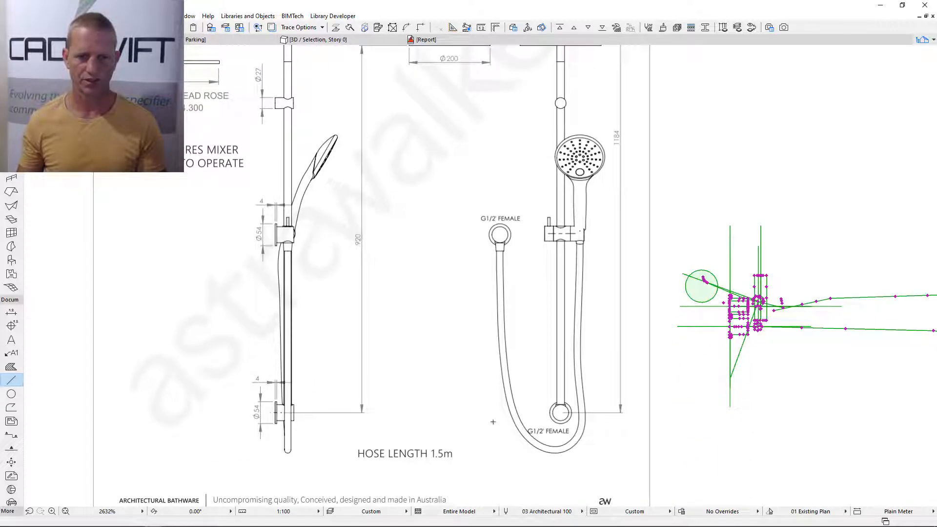
scroll(558, 391, "down", 3)
middle_click_drag(391, 184, 396, 291)
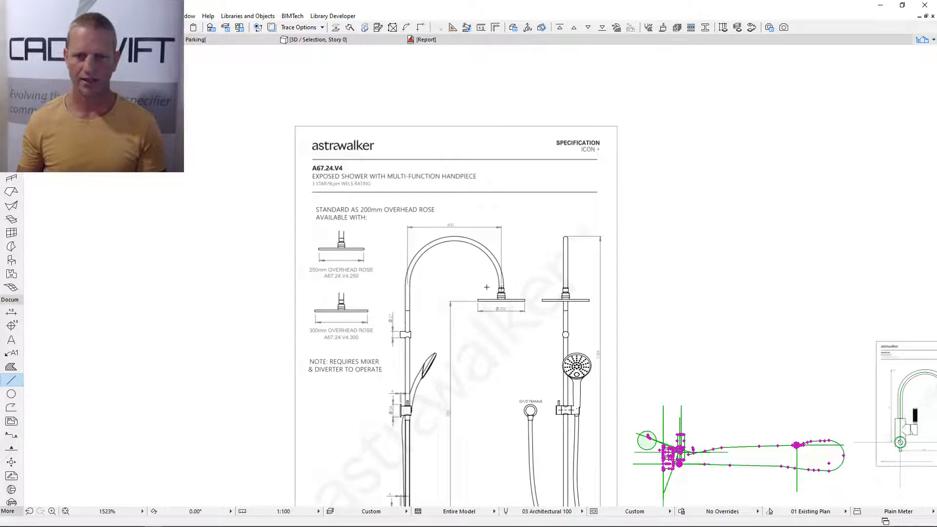
Step: Examine the curved overhead rose arm on the drawing, including its connection to the rail and the dimensions given
right_click(485, 288)
left_click(516, 278)
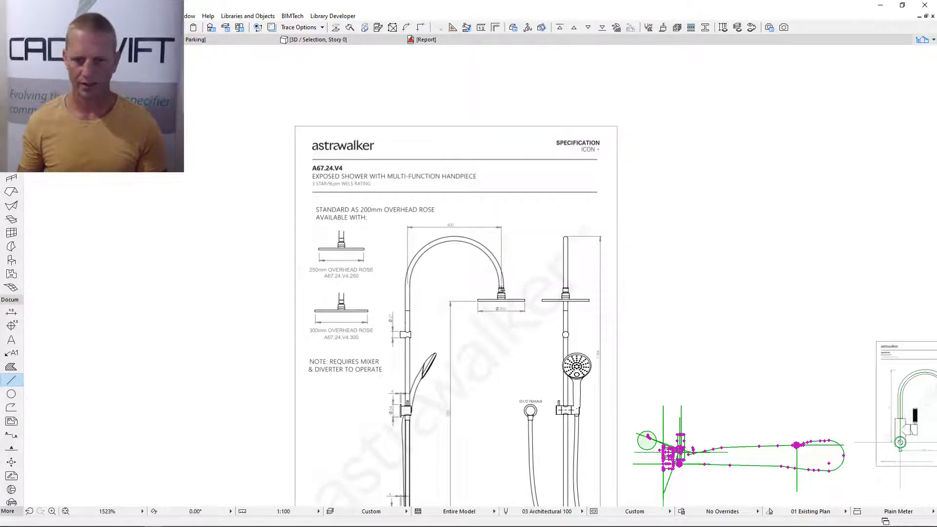
scroll(503, 290, "up", 5)
scroll(558, 339, "down", 5)
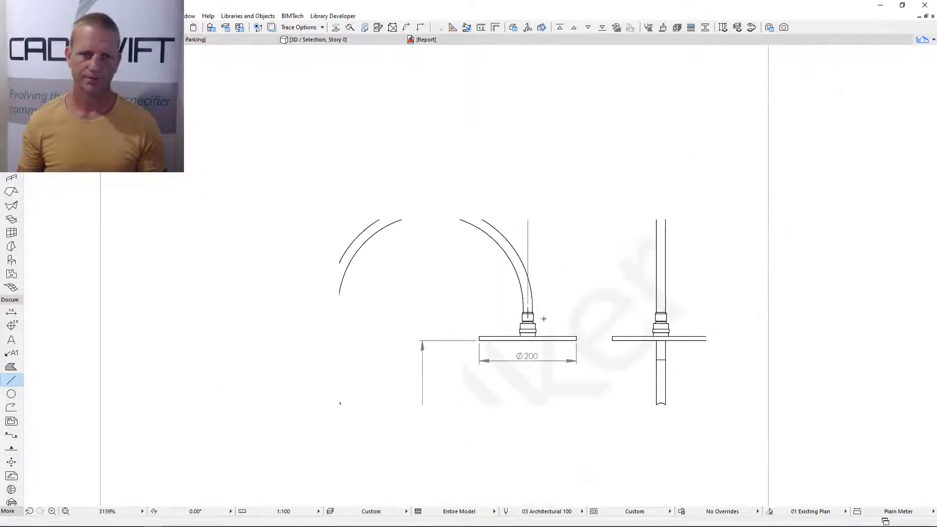
scroll(305, 466, "up", 3)
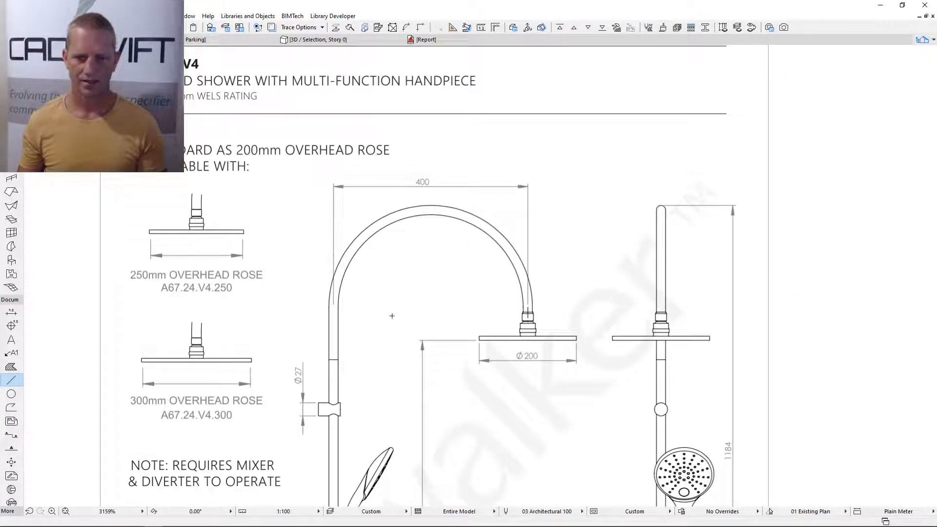
scroll(373, 303, "down", 1)
middle_click_drag(467, 292, 461, 256)
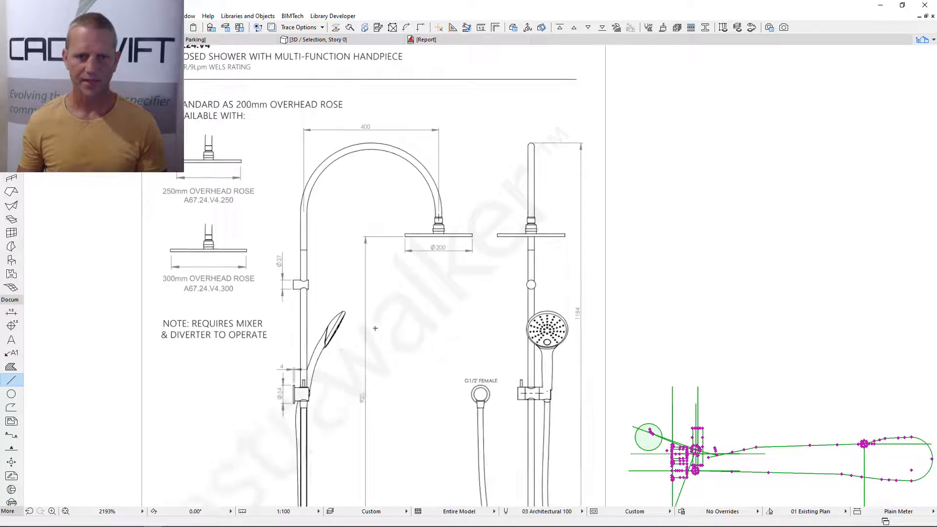
scroll(422, 248, "up", 2)
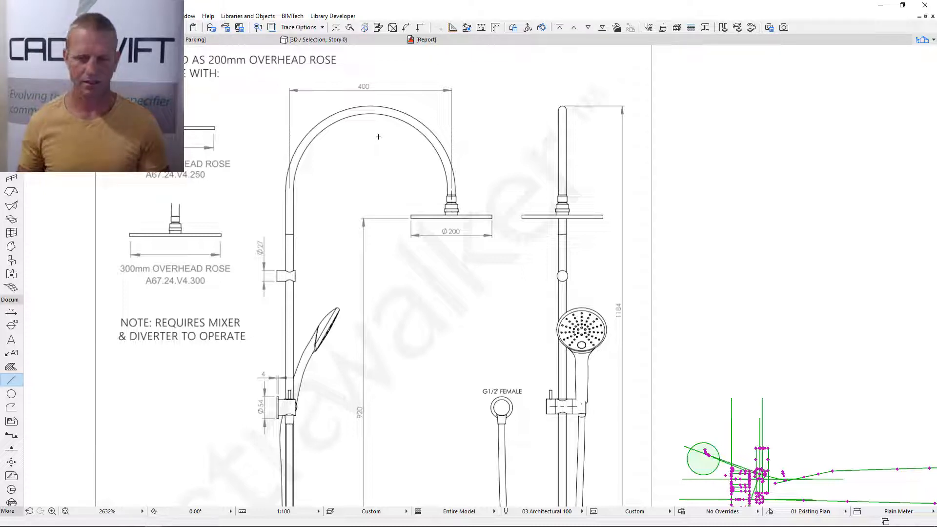
scroll(527, 298, "down", 2)
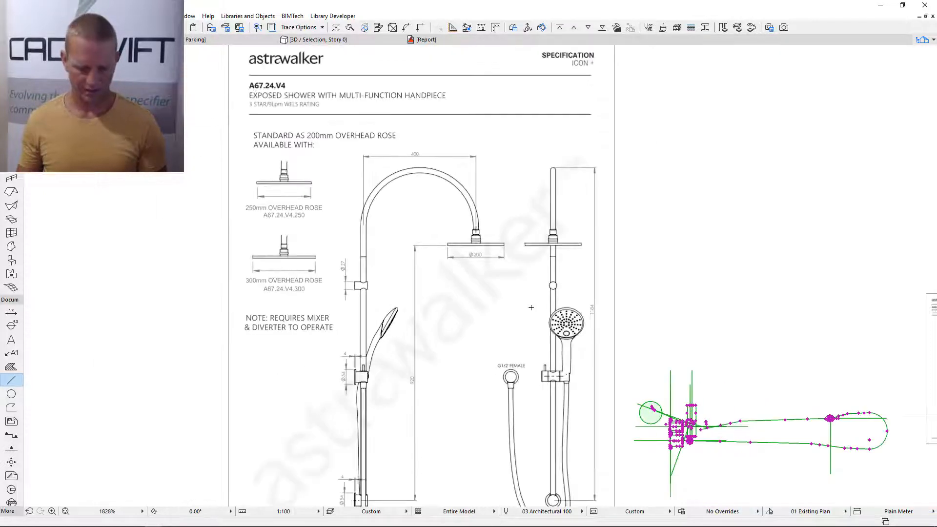
Step: Set the third spout's matter type to Tube with 5 path points and 3 shape points, and switch the spout on
key("ctrl+t")
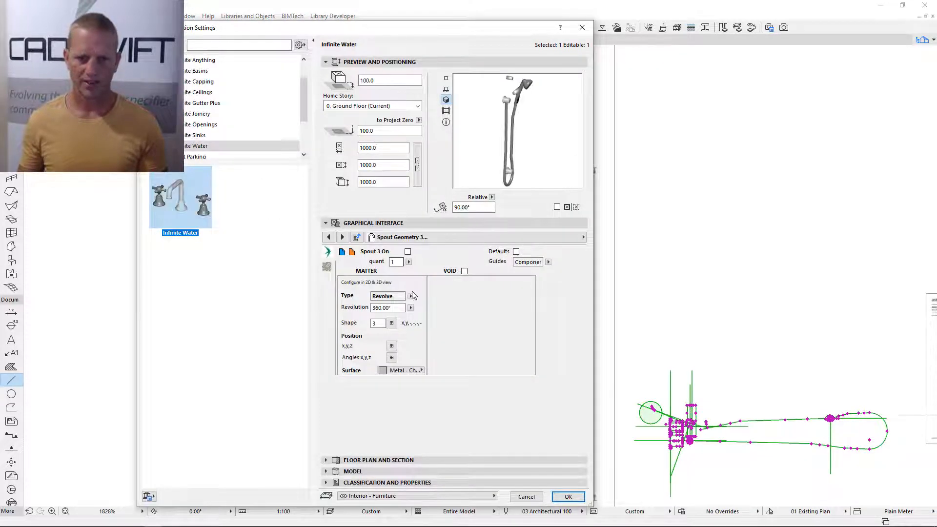
left_click(411, 296)
left_click(431, 312)
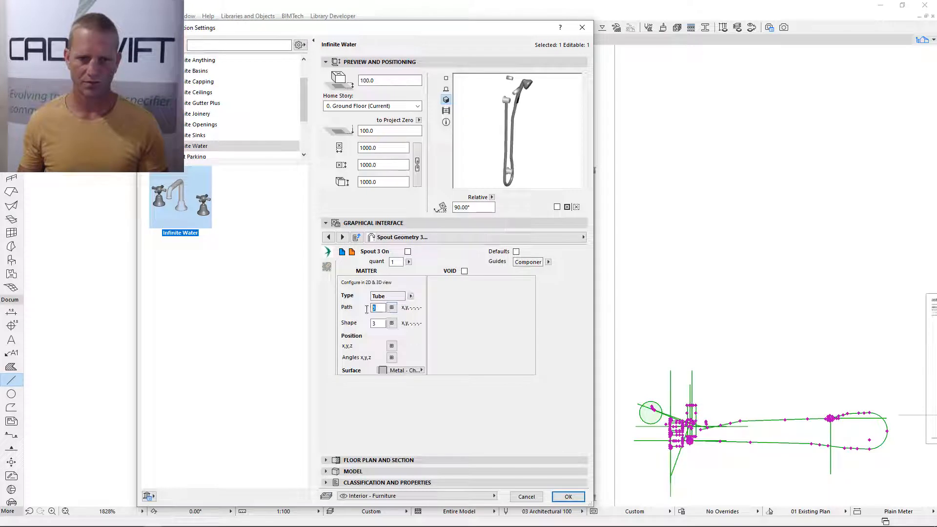
double_click(376, 323)
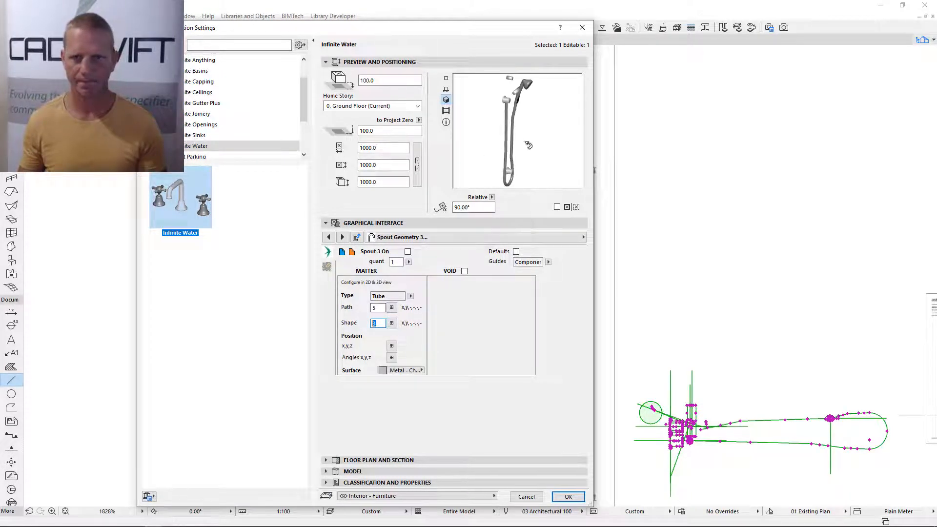
left_click(408, 251)
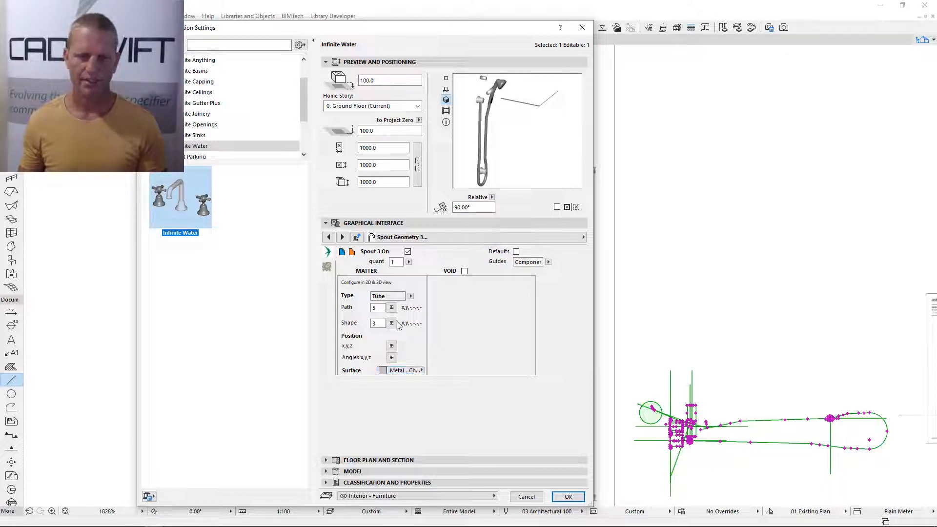
Step: Set the third spout's matter y angle to 0°
left_click(392, 358)
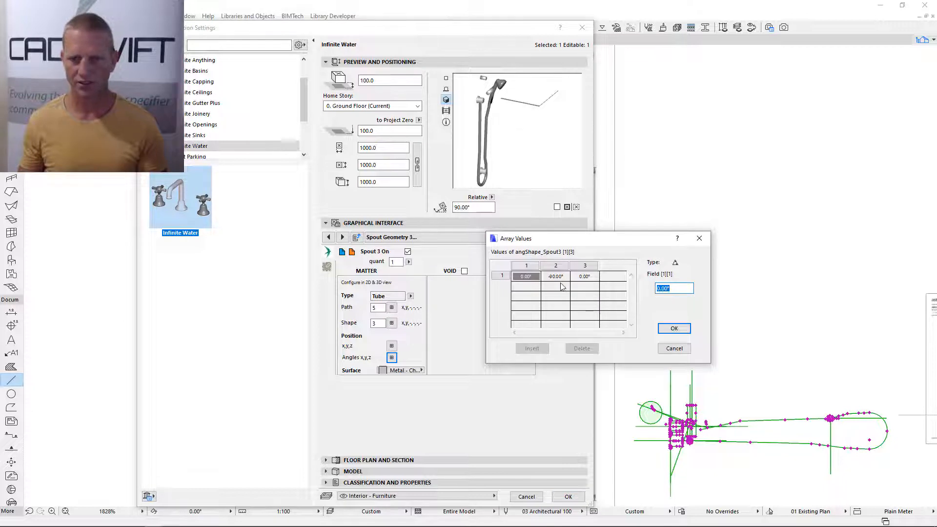
left_click(556, 277)
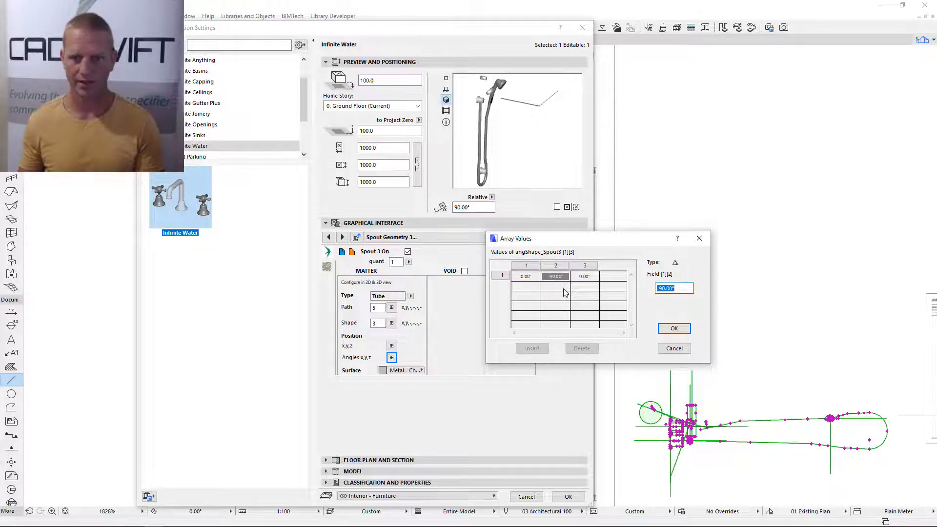
type("0")
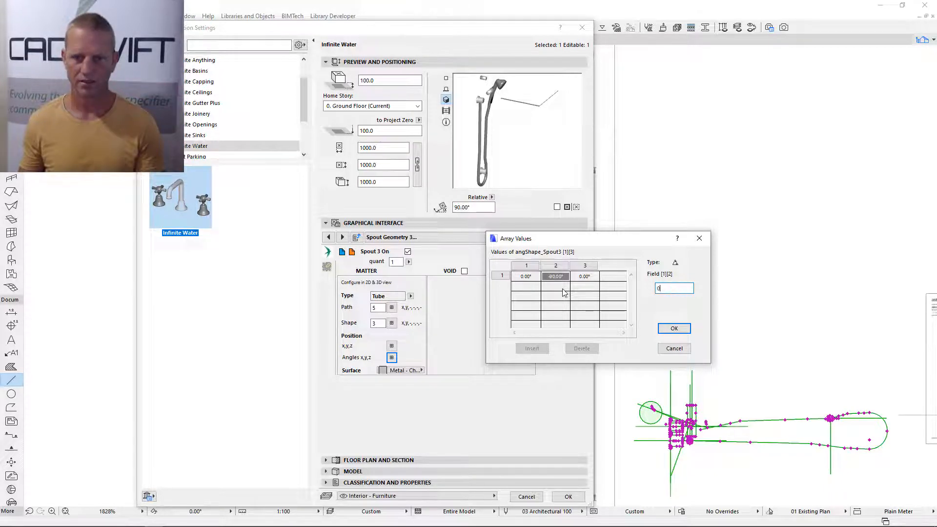
left_click(673, 329)
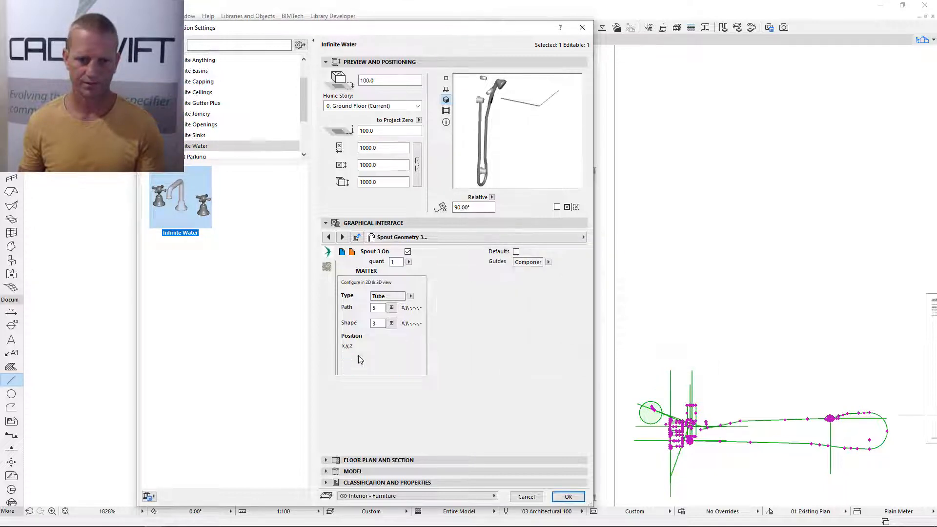
Step: Set the third spout's matter z position to 0 and accept the object settings
left_click(391, 346)
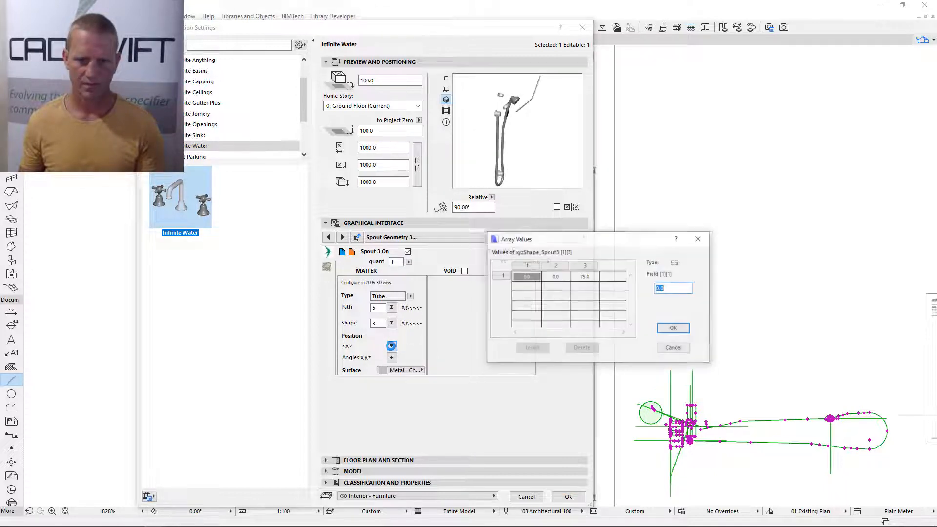
left_click(582, 277)
type("0")
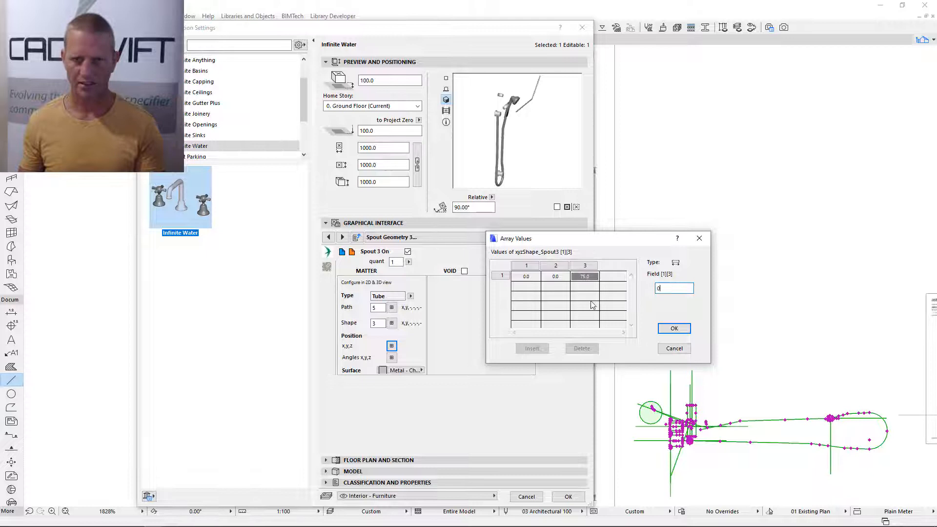
left_click(671, 329)
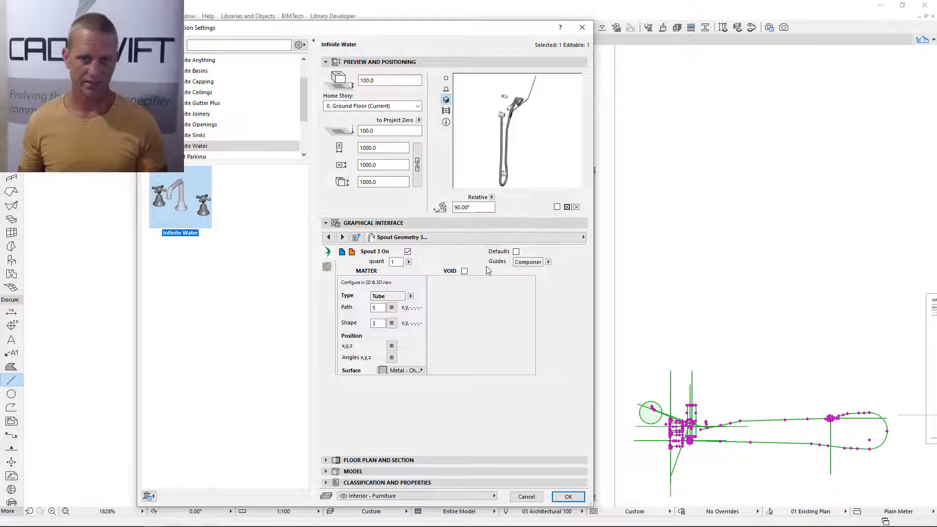
left_click(568, 496)
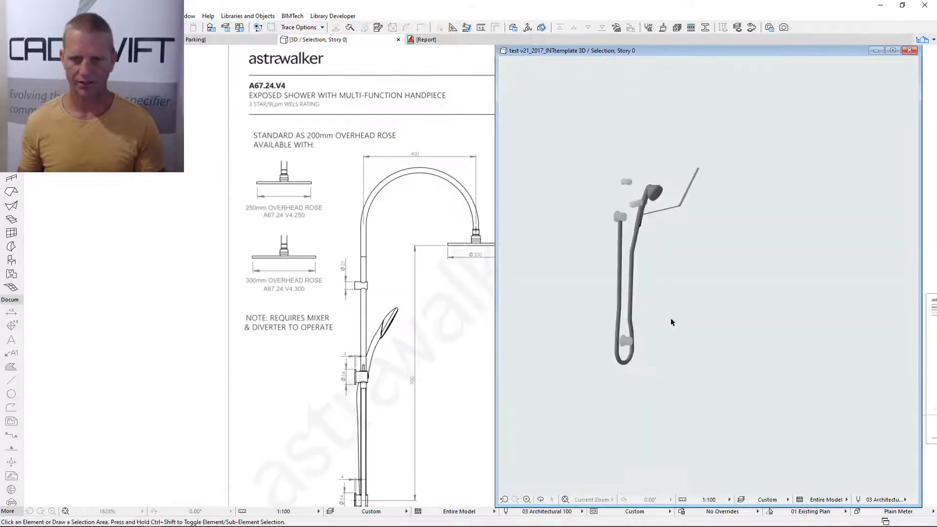
Step: Inspect the third spout's tube from several angles in the 3D view and return to the floor plan
scroll(666, 210, "up", 8)
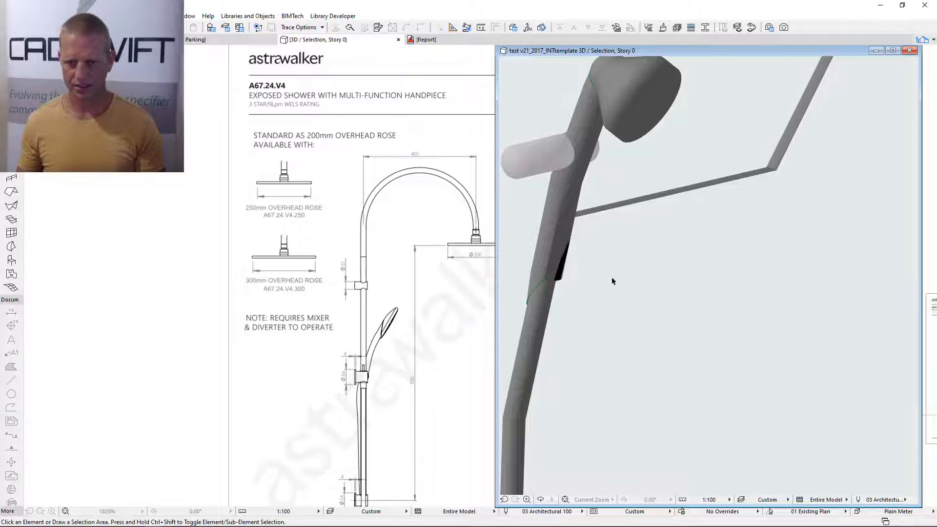
middle_click_drag(612, 281, 572, 195, "shift")
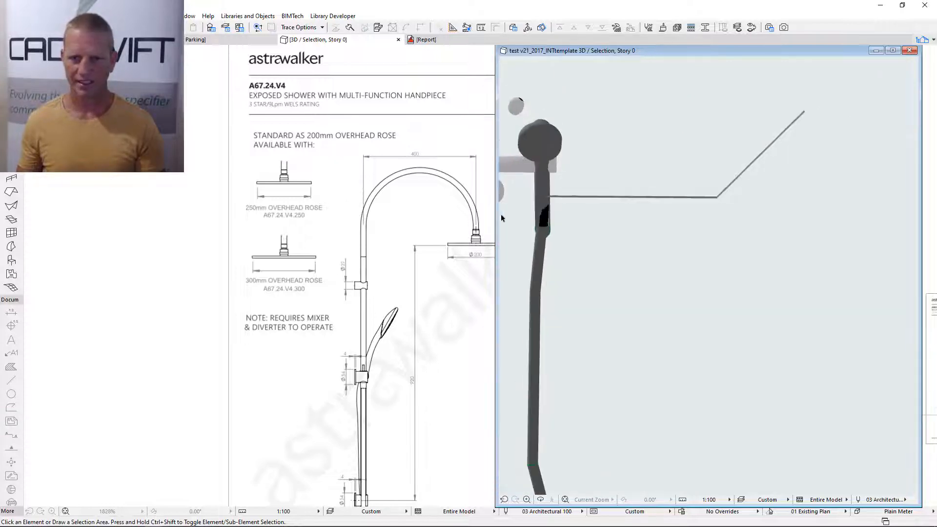
scroll(558, 200, "down", 6)
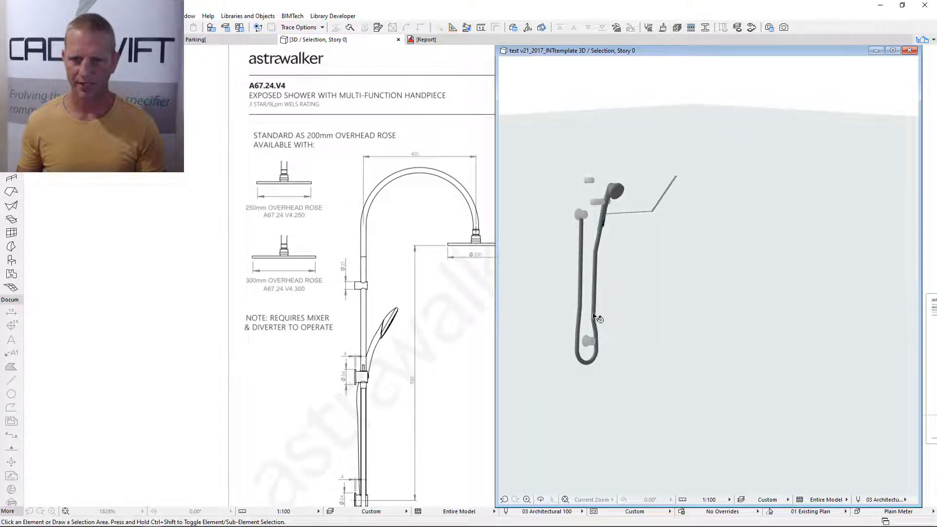
left_click(278, 247)
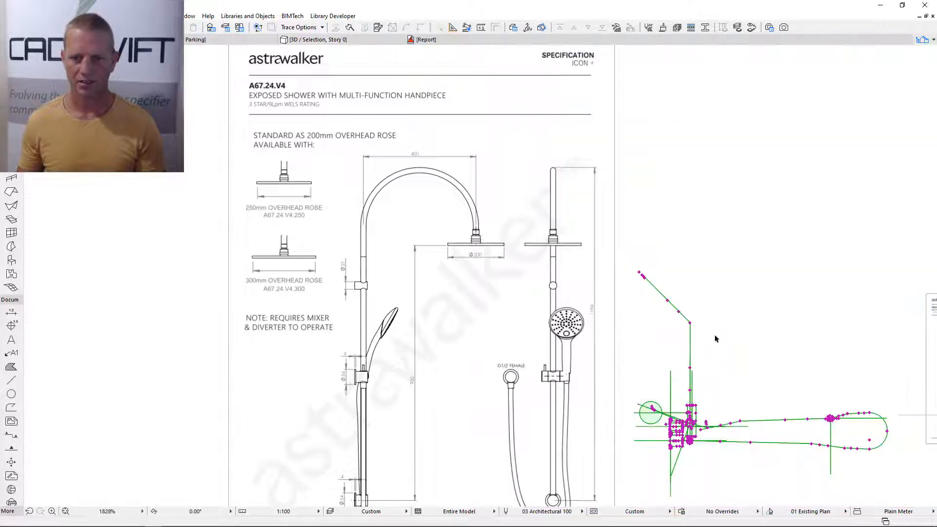
Step: Check the spout's x, y and z position among the object's component settings and open the Spout 3 geometry settings
key("ctrl+t")
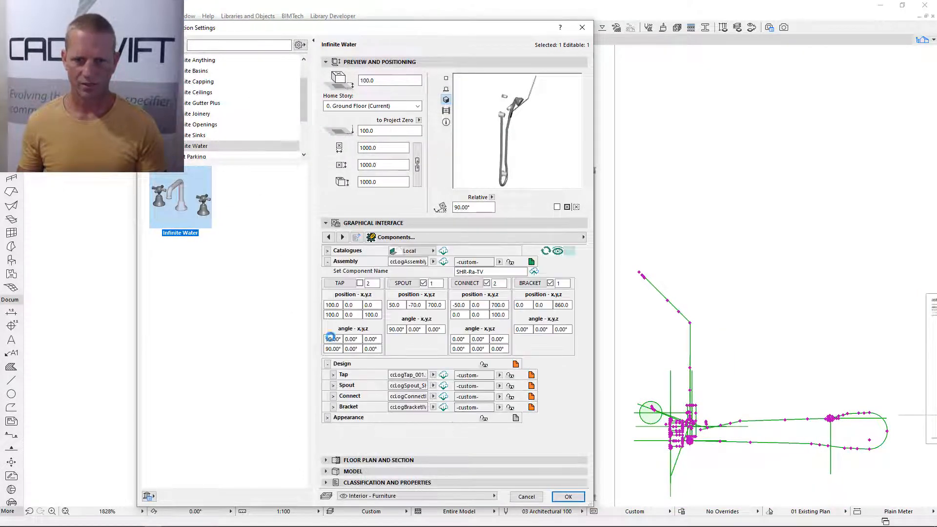
left_click(398, 306)
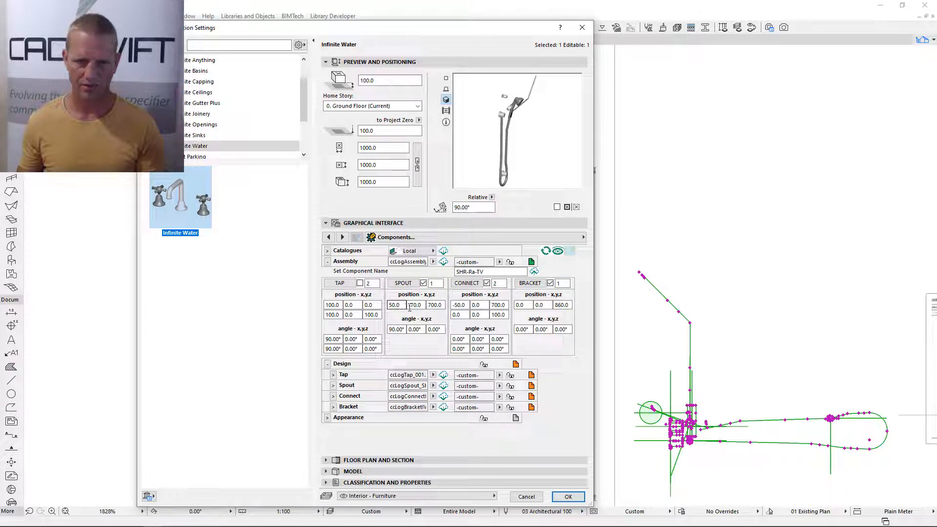
key("Tab")
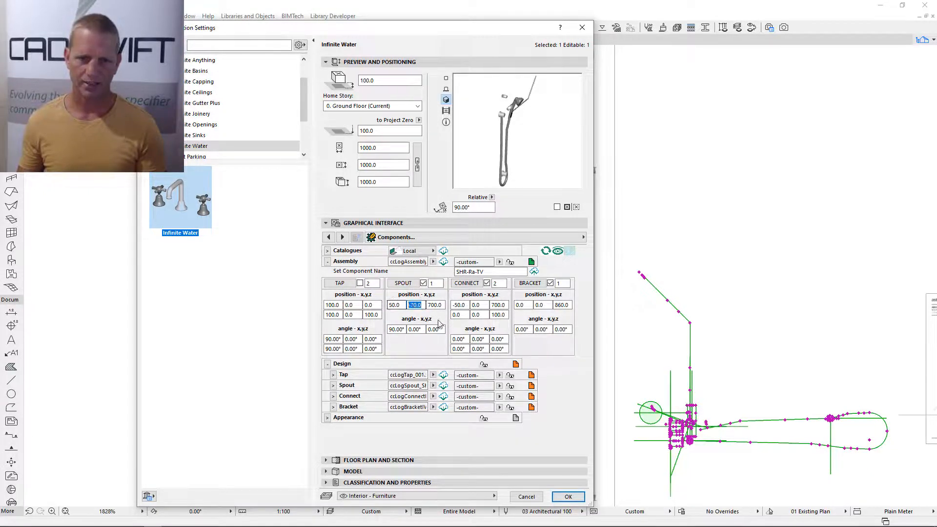
key("Tab")
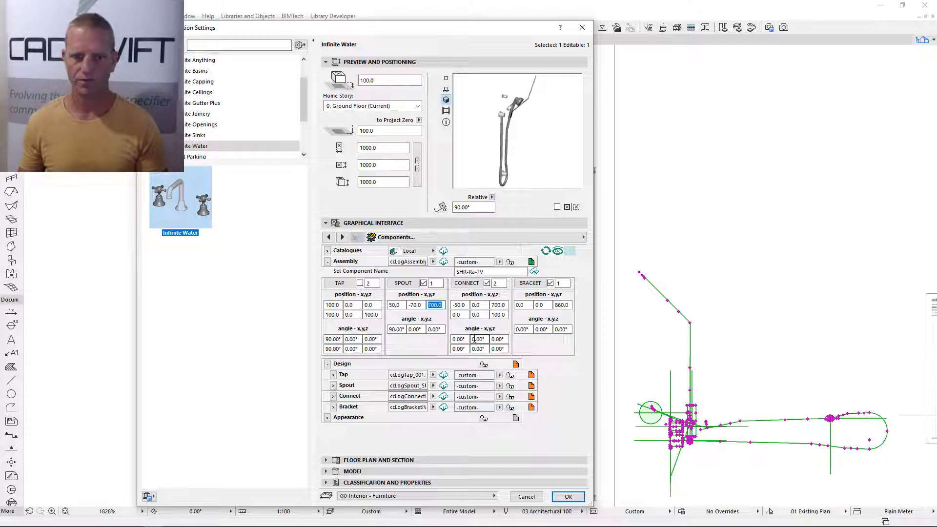
left_click(396, 286)
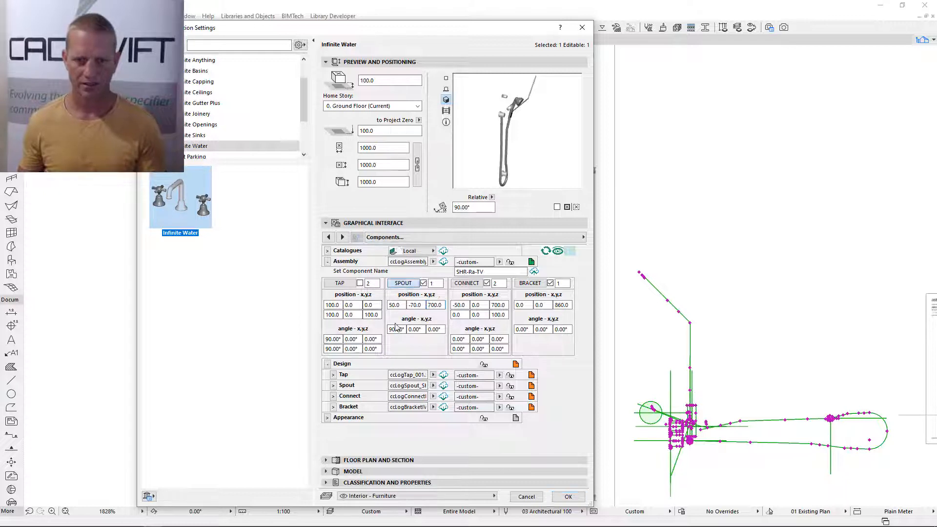
left_click(342, 238)
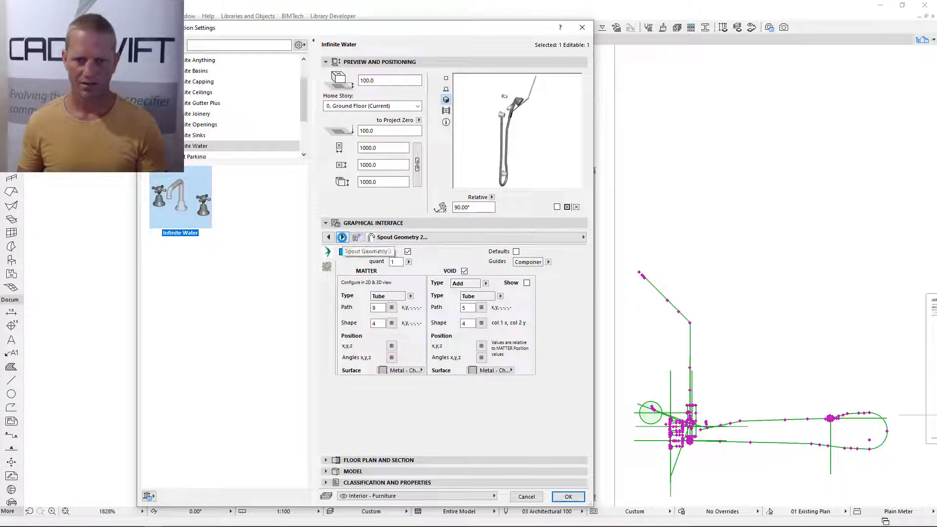
left_click(342, 237)
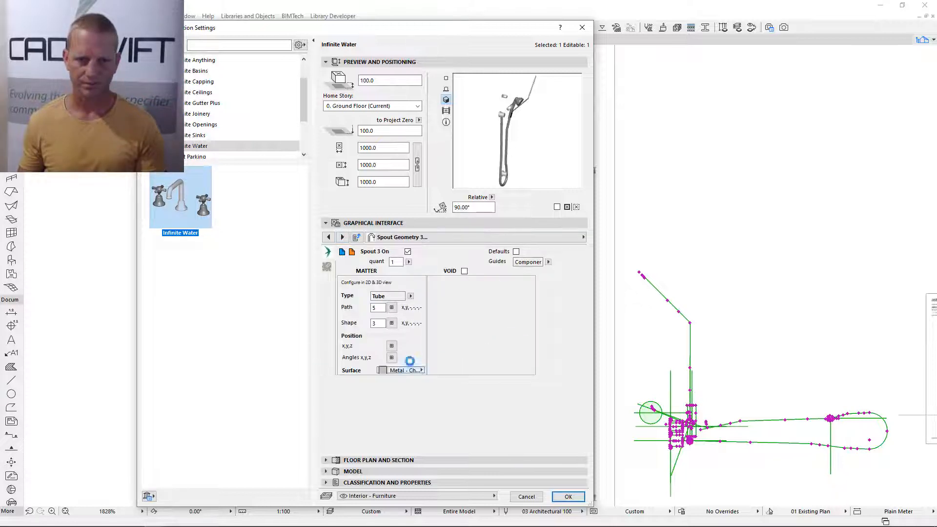
Step: Set Spout 3's matter position to x -50, y -40 and z -700
left_click(392, 345)
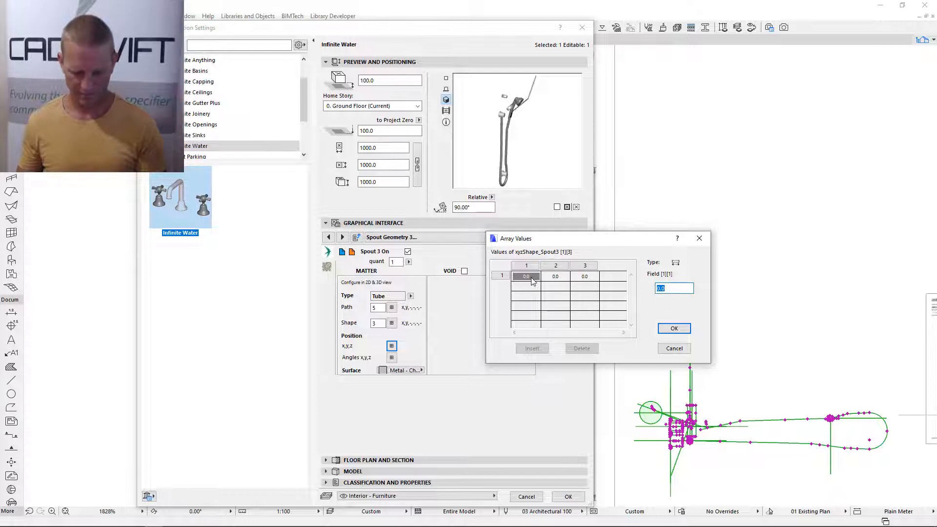
type("-50")
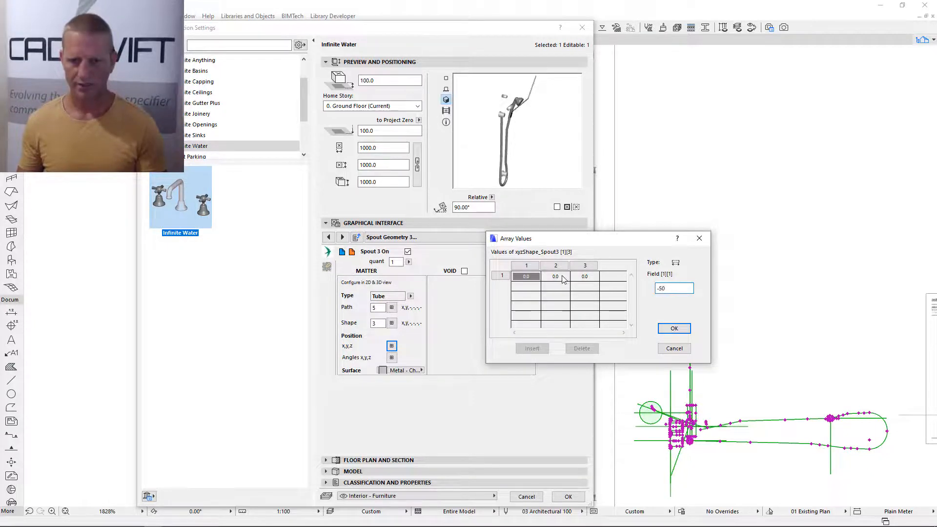
left_click(561, 282)
left_click(592, 277)
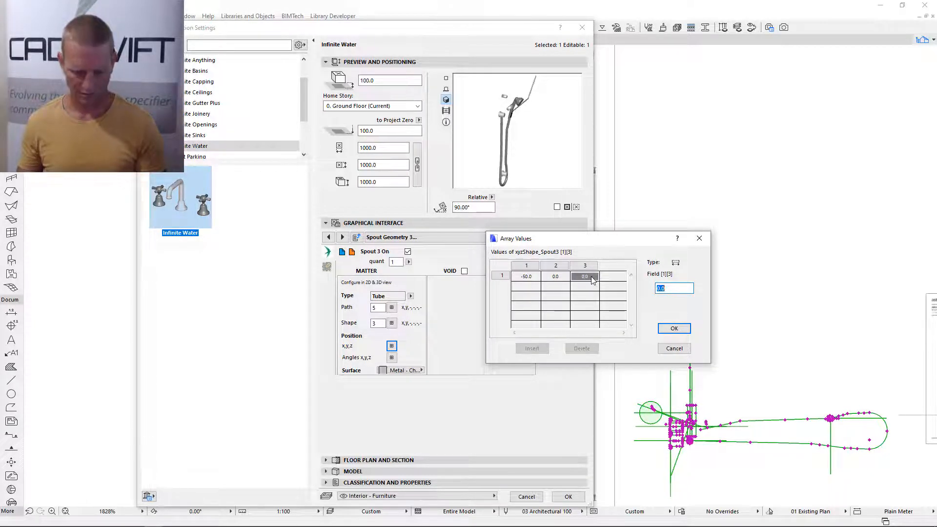
type("-7")
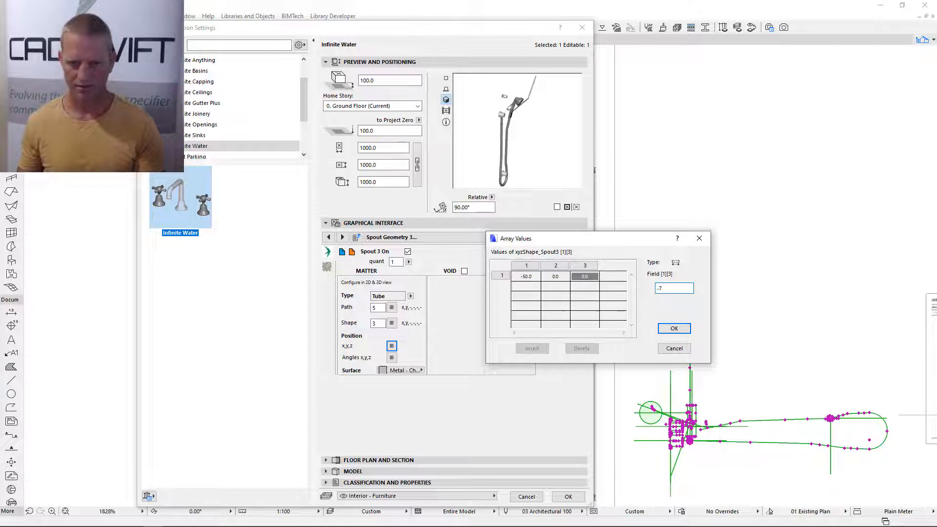
type("00")
left_click(561, 282)
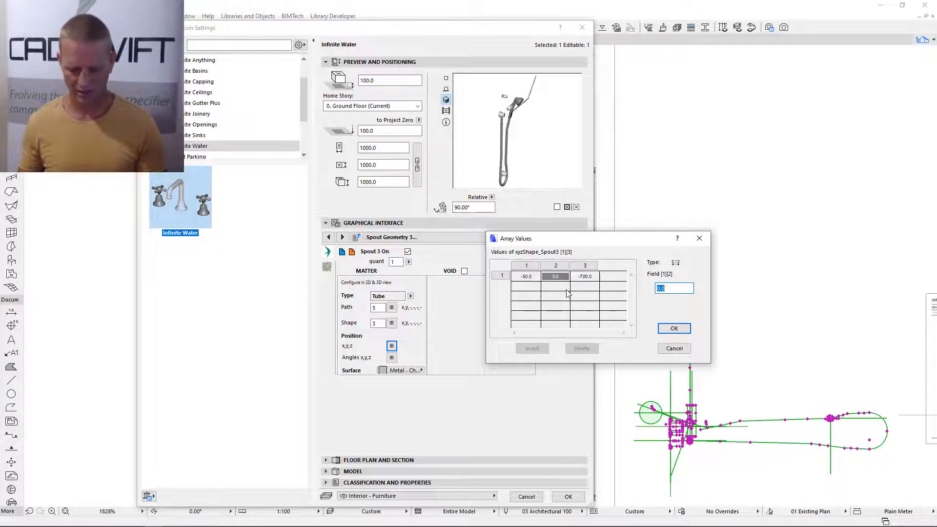
type("-40")
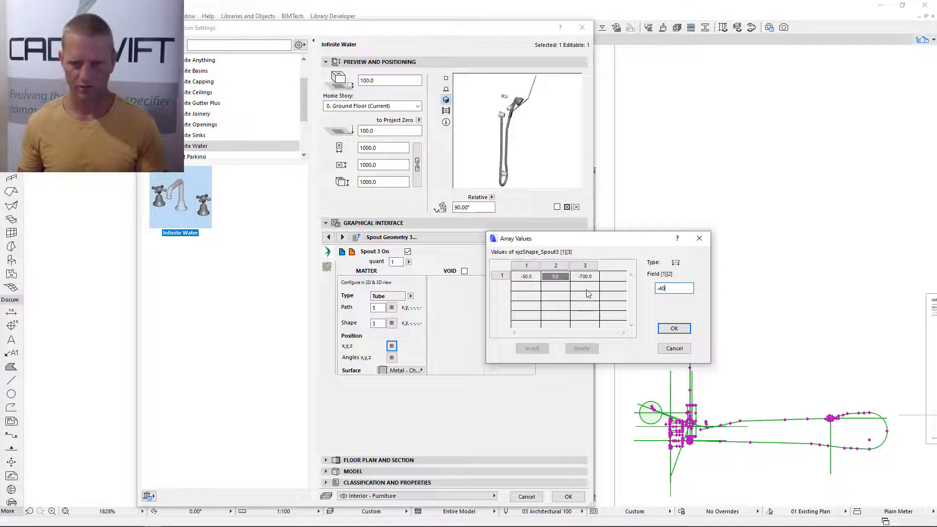
key("Return")
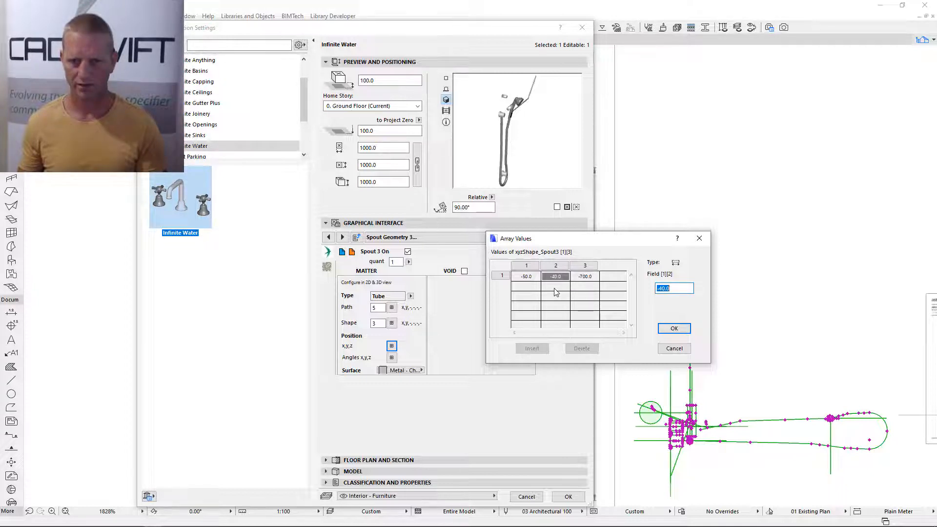
left_click(678, 330)
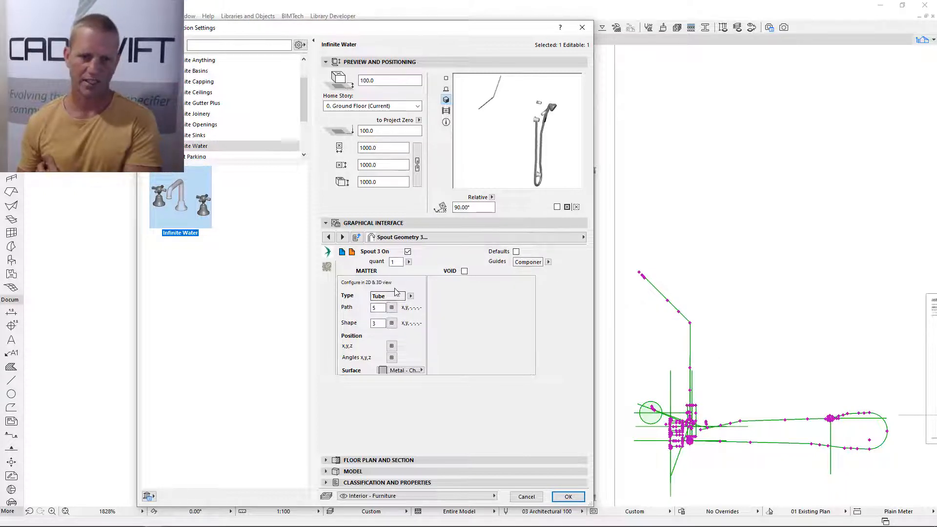
Step: Check the spout's placement among the component settings and set Spout 3's matter position to y -700 and z -40
left_click(352, 252)
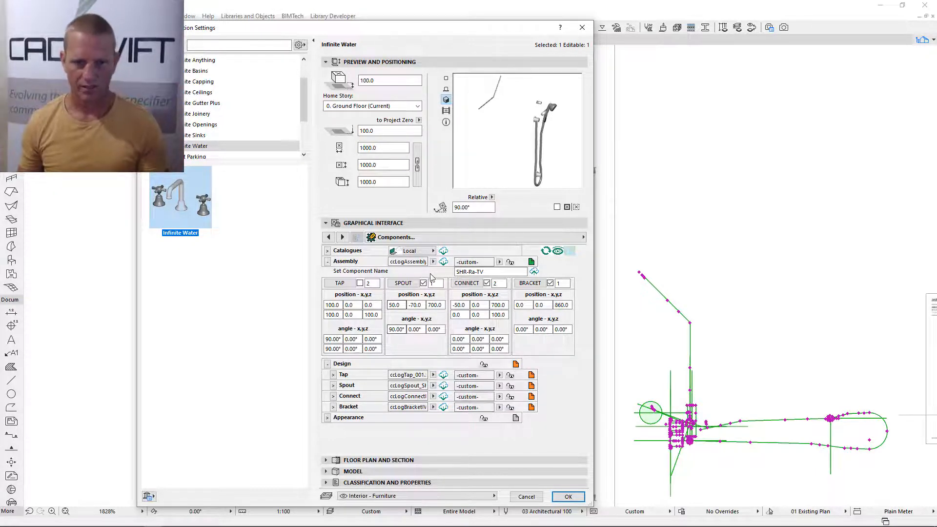
left_click(407, 285)
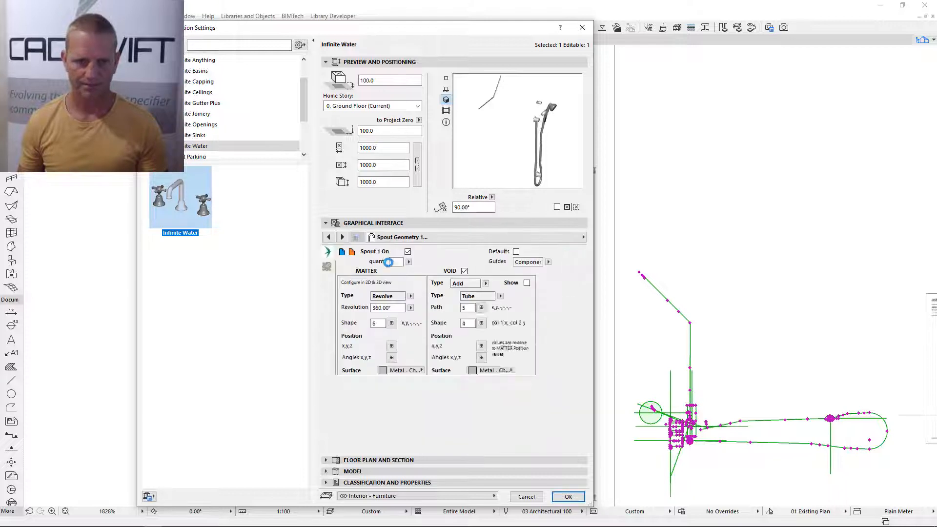
left_click(391, 345)
left_click(591, 277)
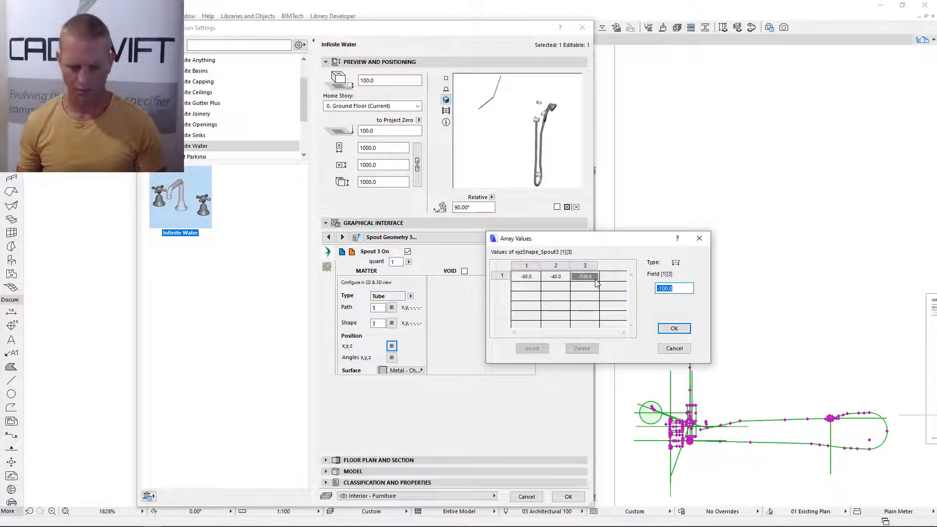
type("-40")
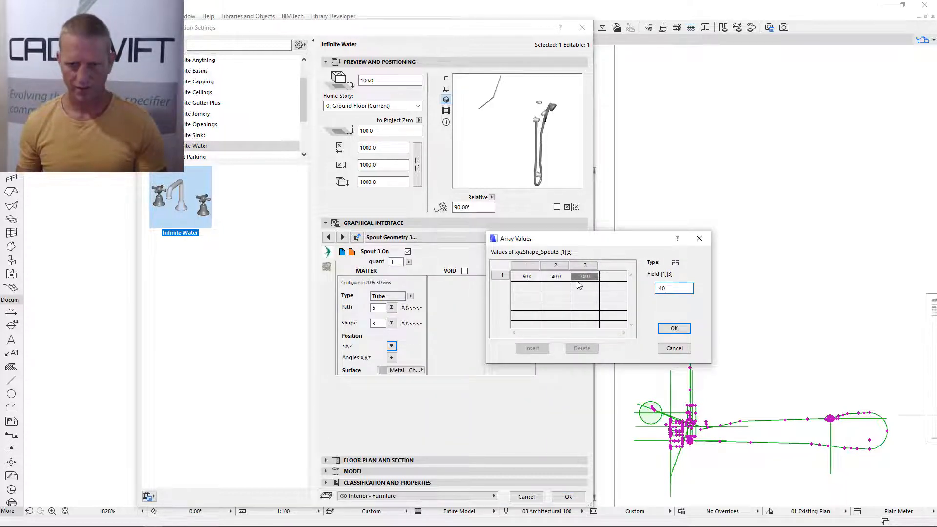
left_click(562, 276)
type("-")
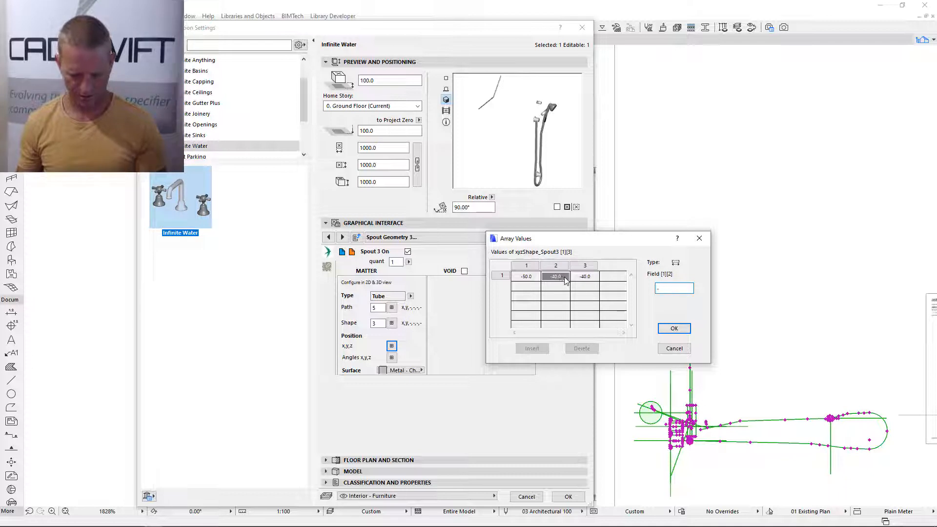
type("40")
left_click(674, 327)
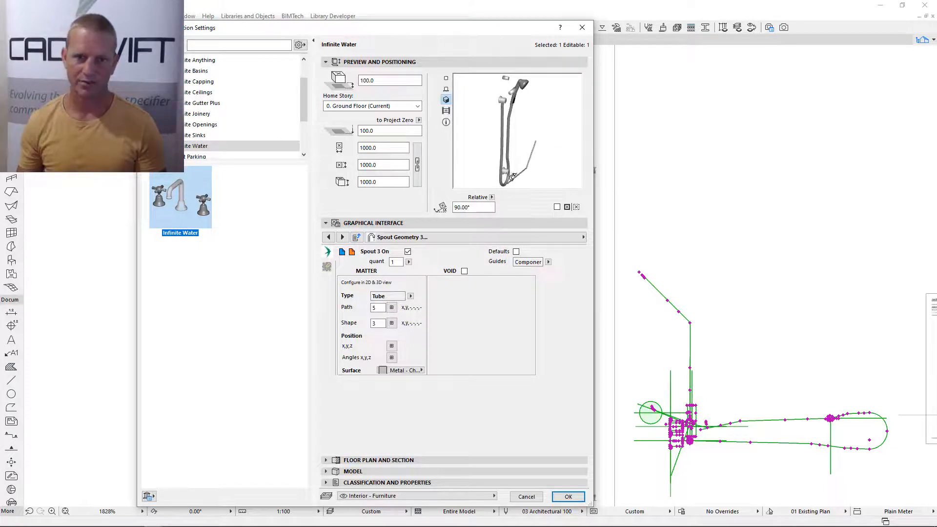
Step: Set Spout 3's matter y position to -600 and accept the object settings
left_click(392, 346)
left_click(561, 278)
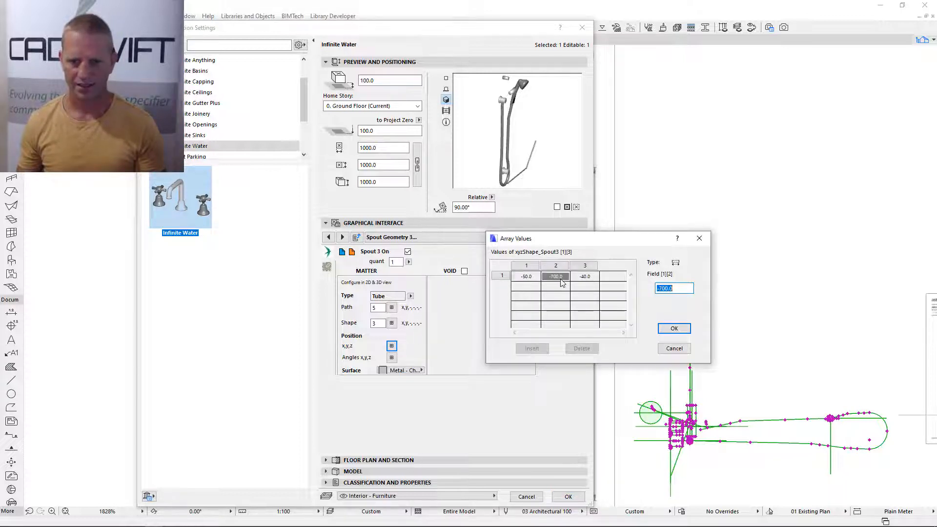
type("-600")
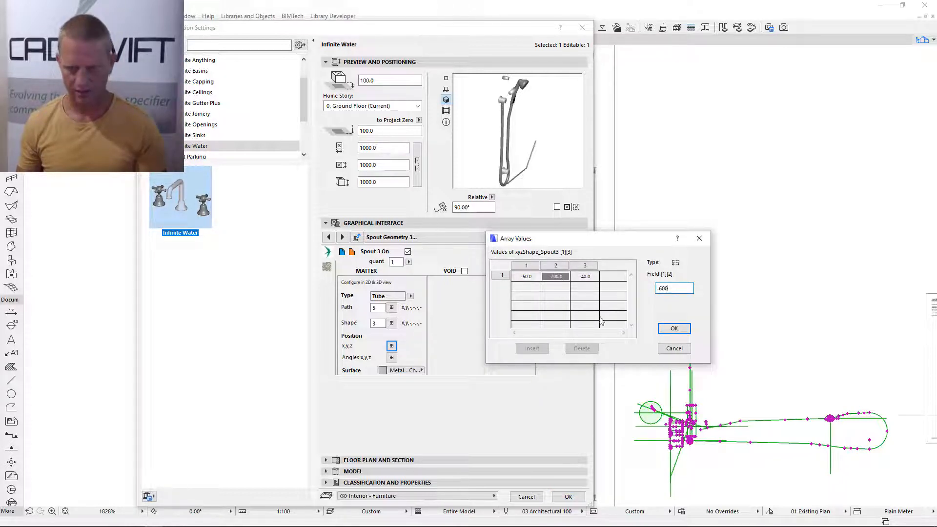
left_click(673, 329)
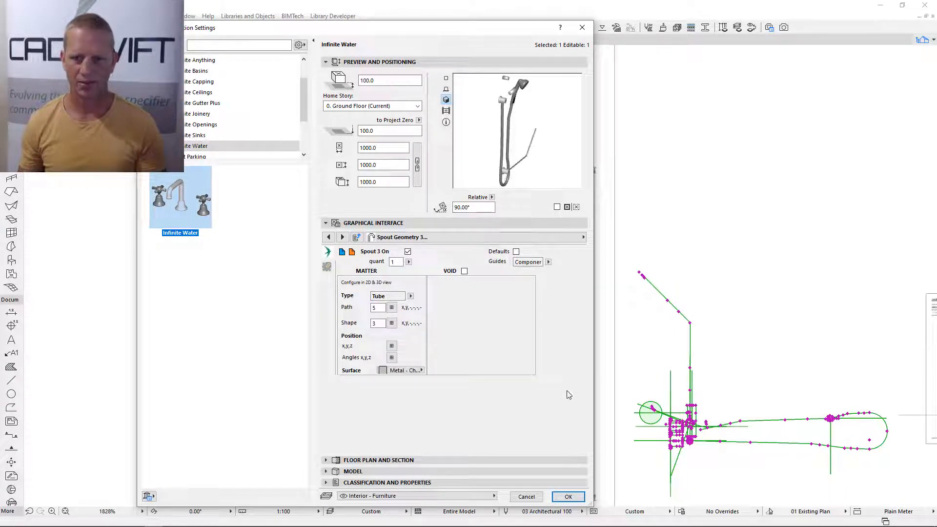
left_click(569, 496)
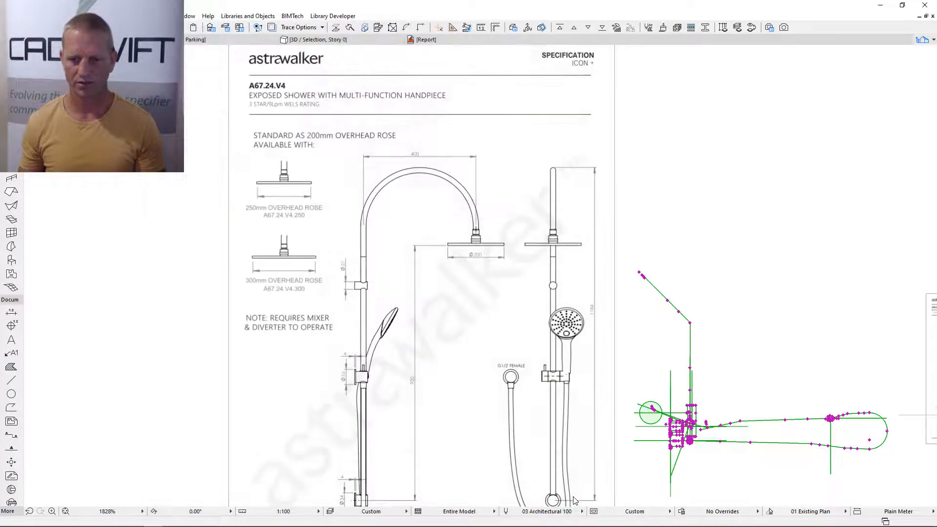
Step: On the floor plan, stretch the lower corner of the third spout's small tube profile downward and move its upper corner up 7.5 mm
scroll(577, 373, "down", 5)
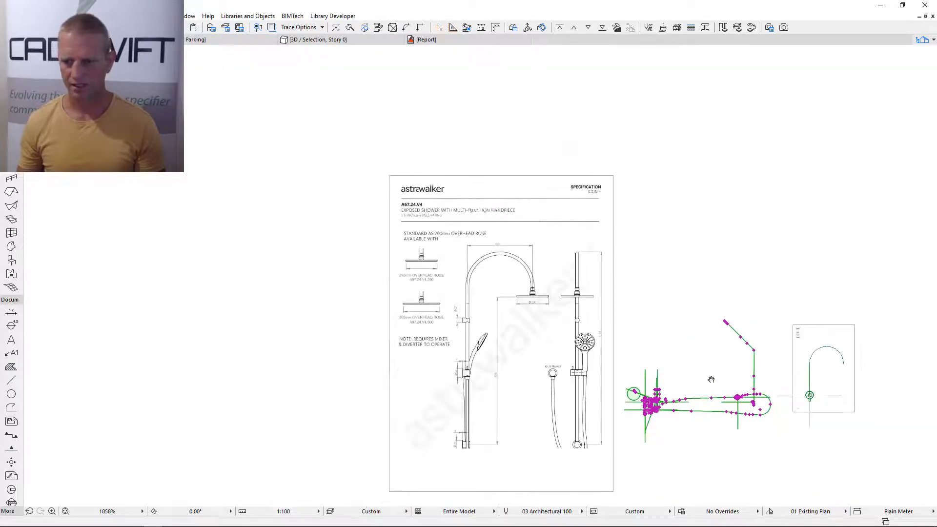
scroll(578, 364, "up", 20)
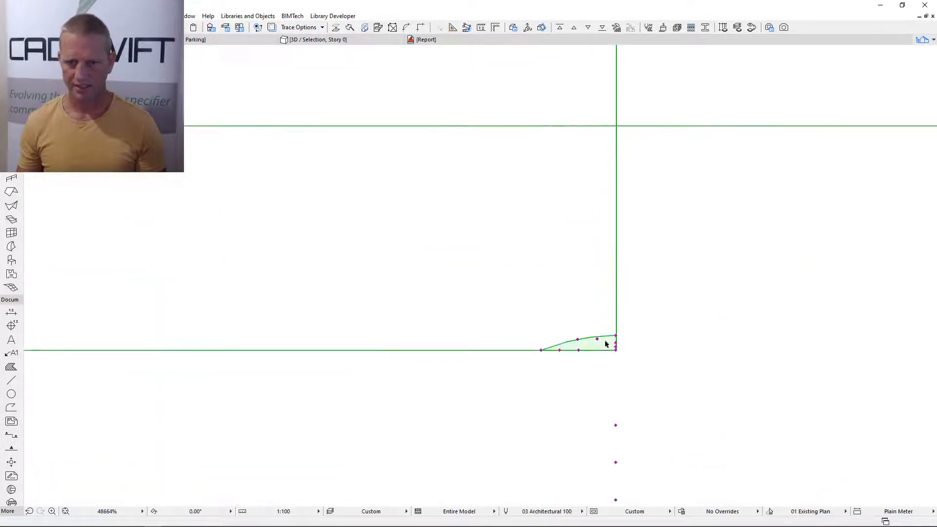
scroll(560, 366, "down", 20)
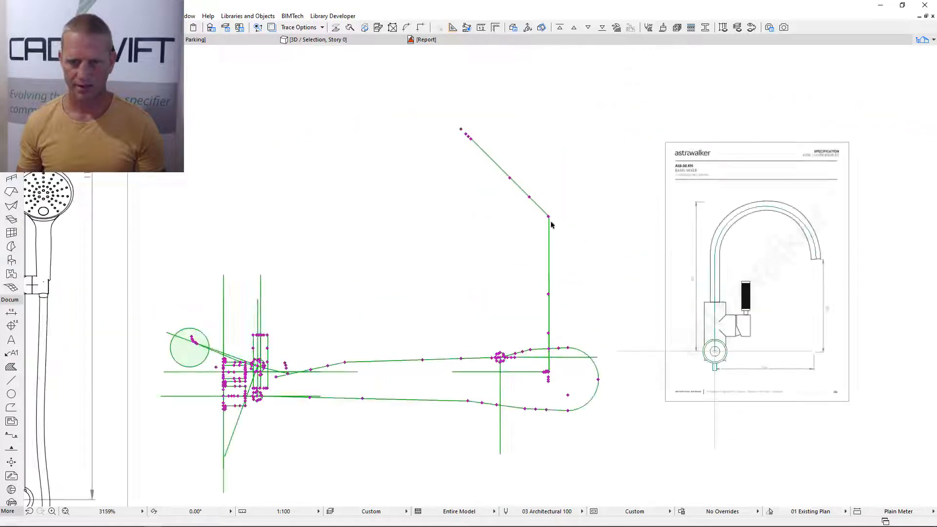
scroll(549, 340, "up", 10)
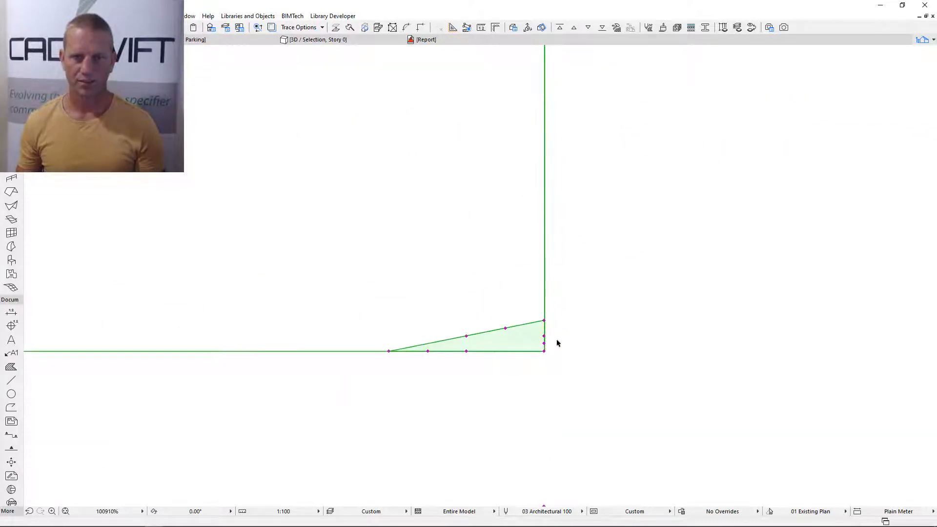
scroll(548, 346, "up", 3)
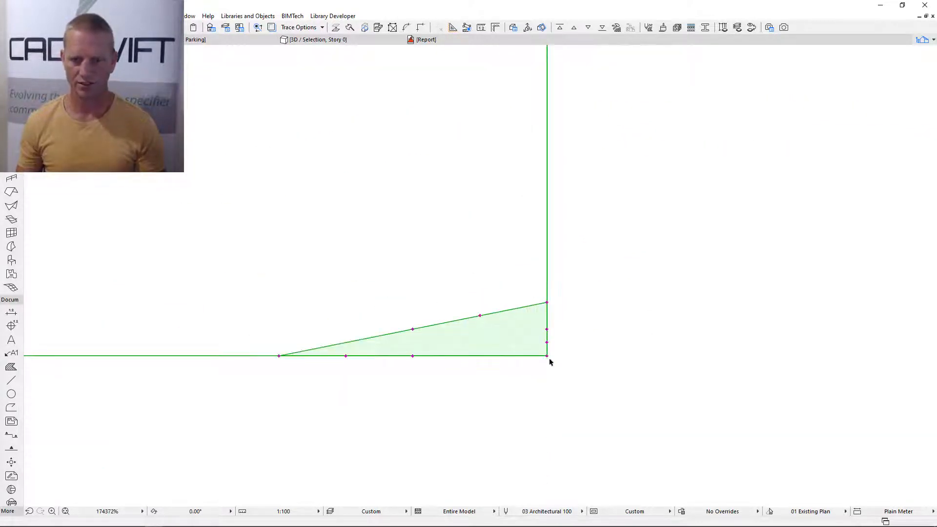
left_click(547, 355)
key("Return")
scroll(555, 368, "down", 4)
left_click(552, 347)
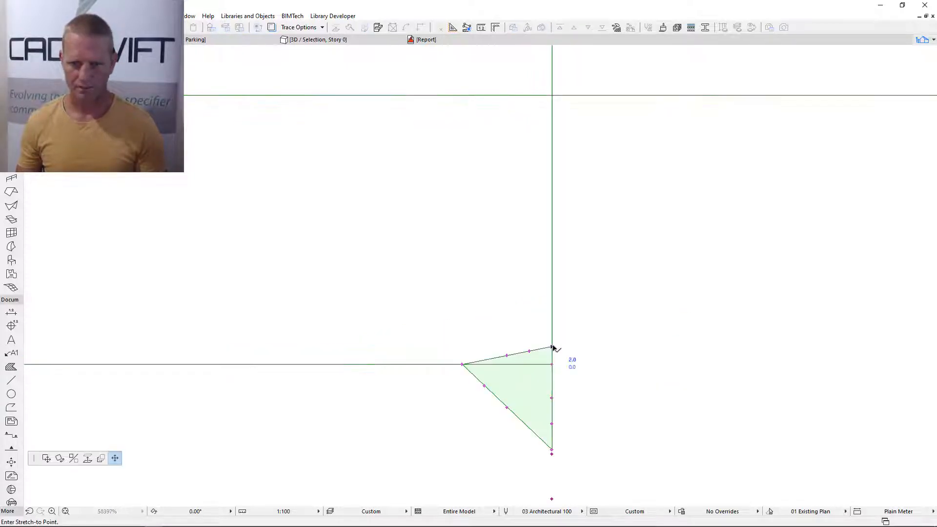
type("7.5")
key("Return")
Step: Move the profile's outer corner 0.5 mm towards its centre and pull its straight edge out 9.5 mm on the opposite side, forming a diamond
left_click(463, 364)
type("0.5")
key("Return")
left_click(552, 407)
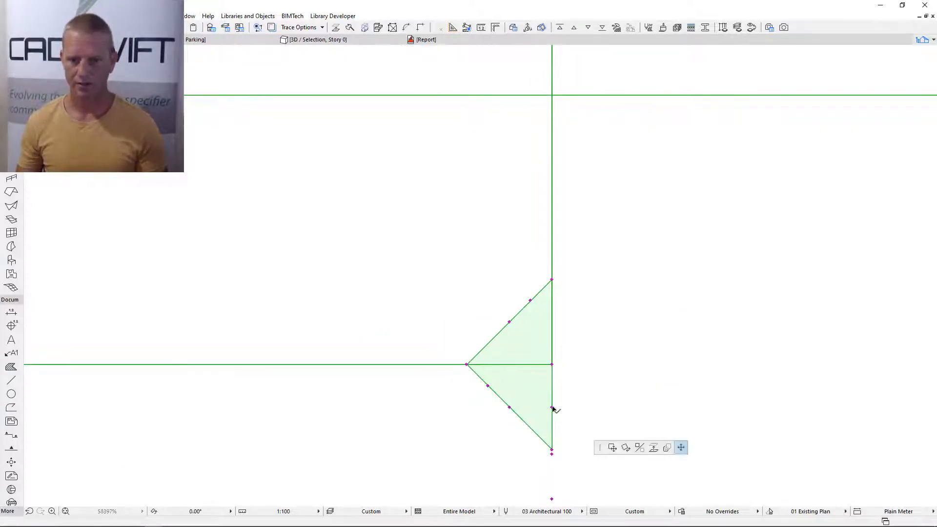
type("9.5")
key("Return")
Step: Curve all four edges of the diamond profile outward to form a full circle
left_click(509, 322)
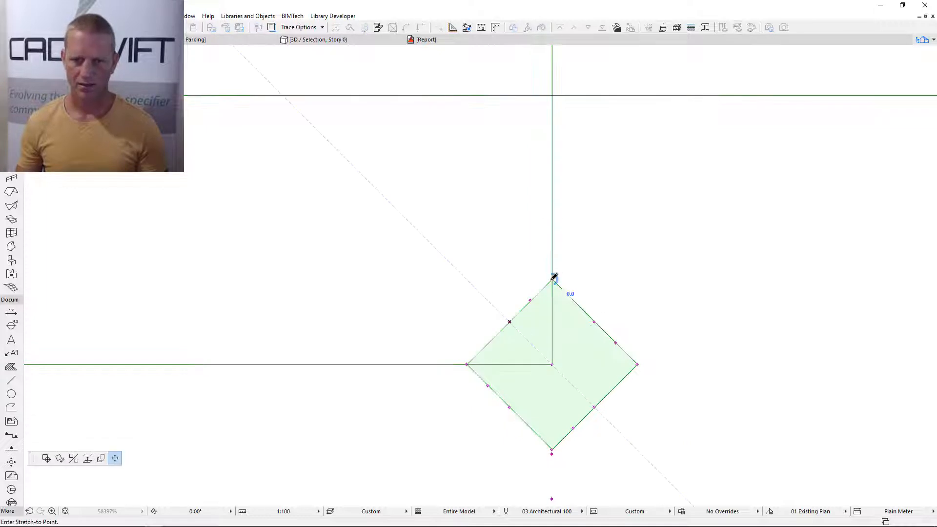
left_click(491, 304)
left_click(594, 322)
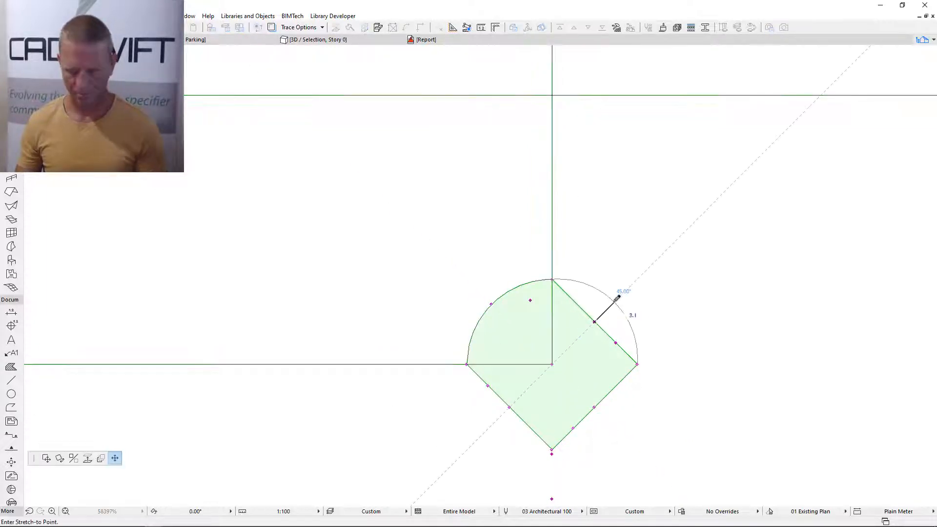
left_click(611, 304)
left_click(594, 406)
left_click(612, 424)
left_click(509, 407)
left_click(491, 425)
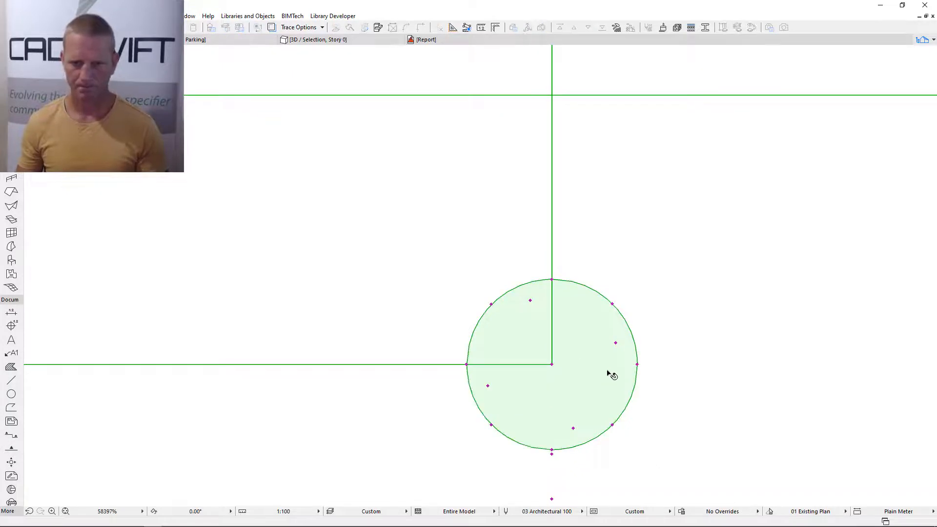
Step: Stretch the first bend of the third spout's path straight upward and set the next path node's coordinates to 1070 and 400
scroll(612, 375, "down", 10)
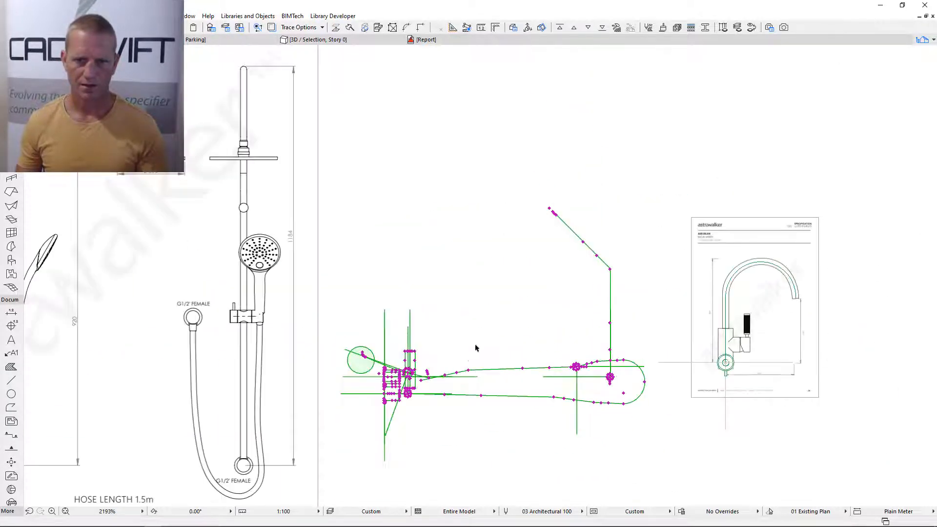
mouse_move(460, 359)
middle_mouse_down()
mouse_move(624, 354)
mouse_move(618, 338)
middle_mouse_up()
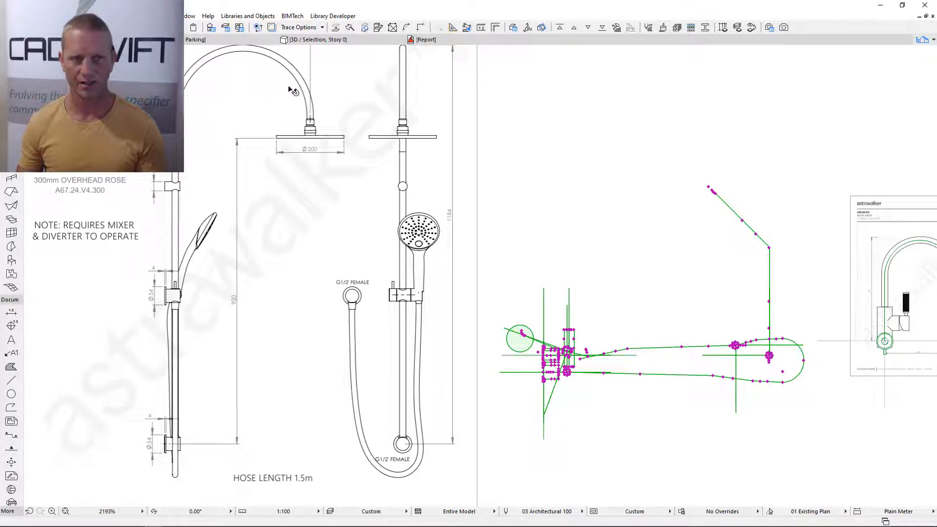
scroll(271, 210, "down", 3)
scroll(580, 247, "up", 5)
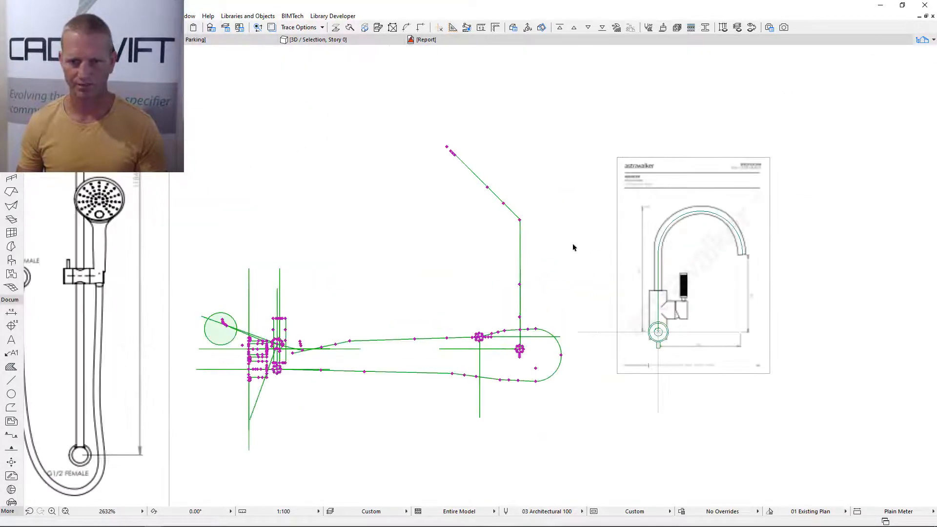
left_click(520, 221)
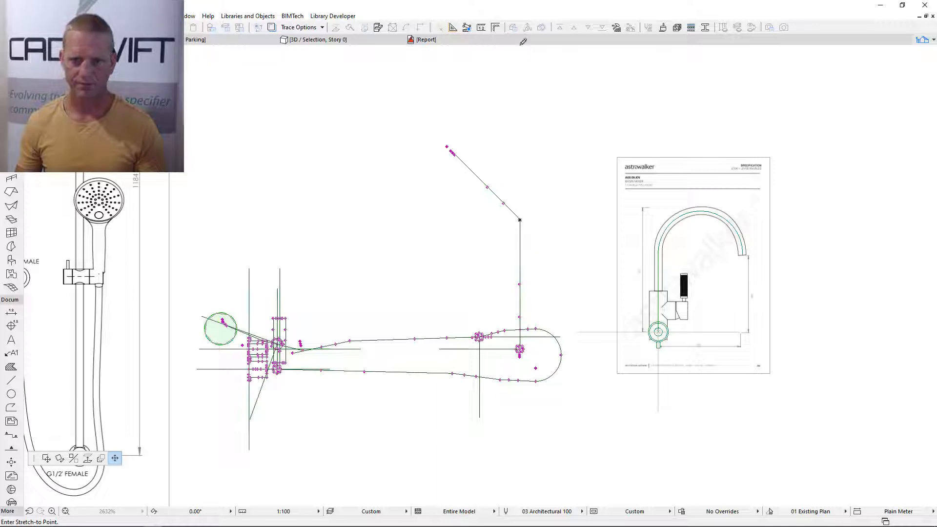
scroll(450, 199, "down", 2)
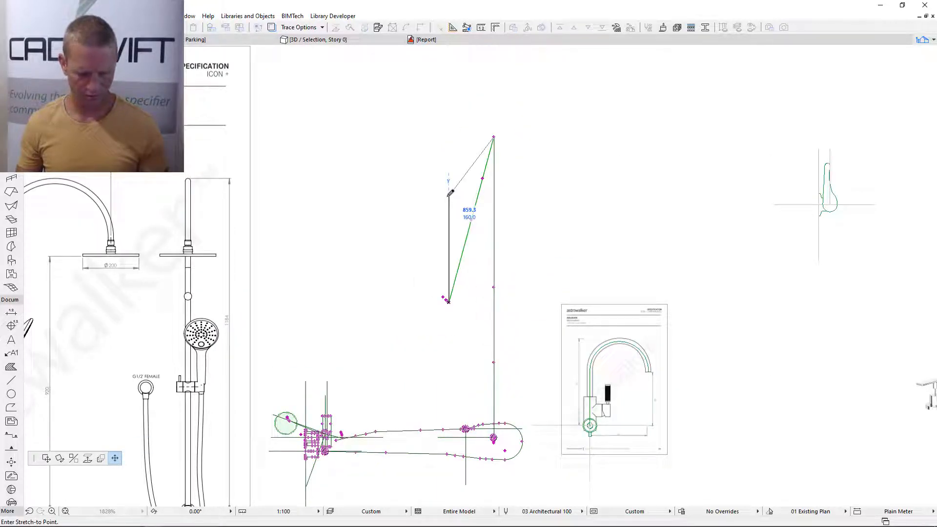
type("10")
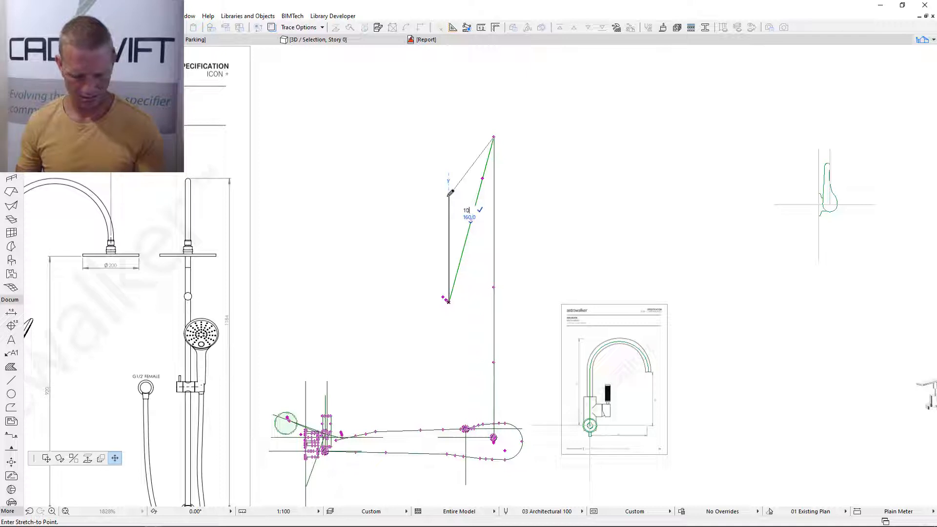
type("70")
key("Tab")
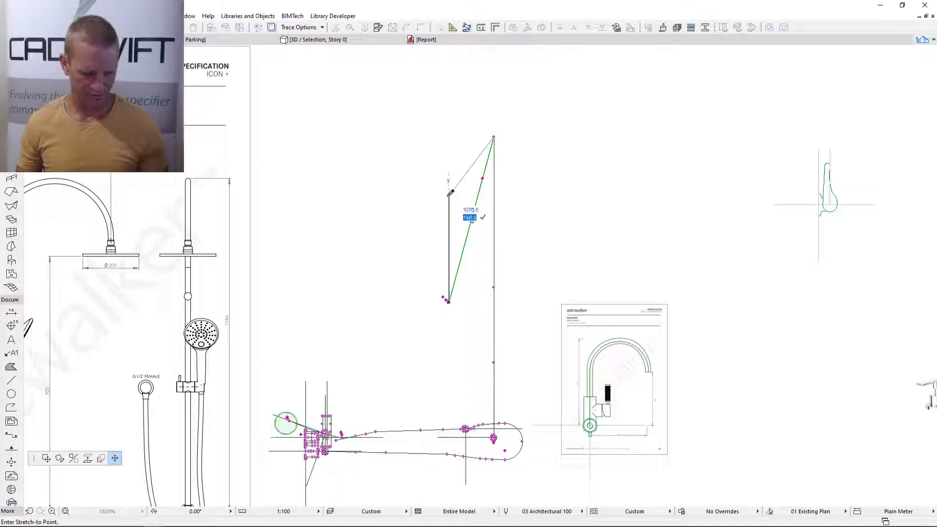
type("400")
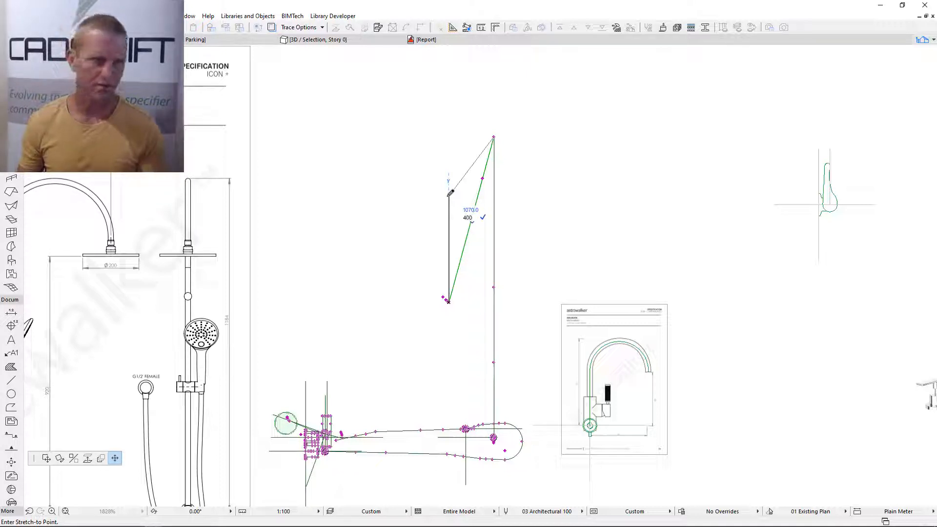
key("Return")
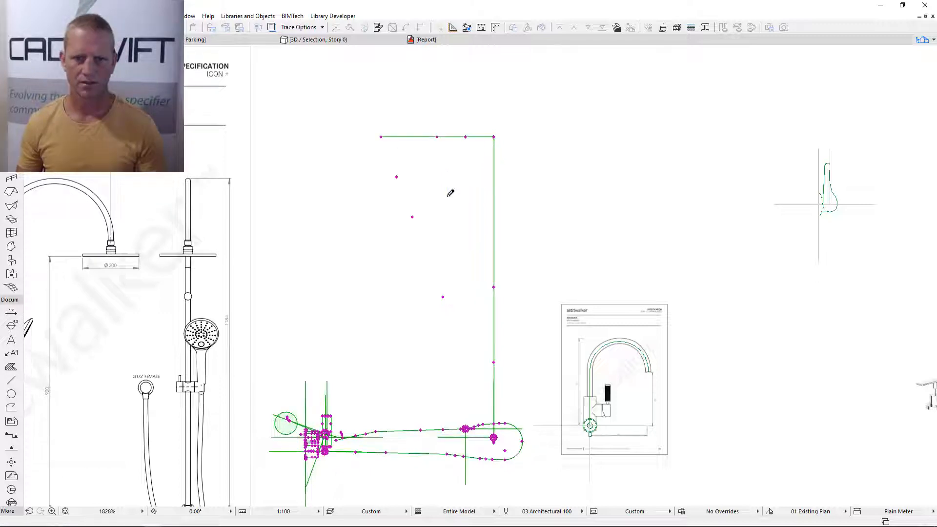
Step: Move the path's detached end node to just below the far corner and set the adjacent node's coordinates to 1060 and 400
left_click(442, 297)
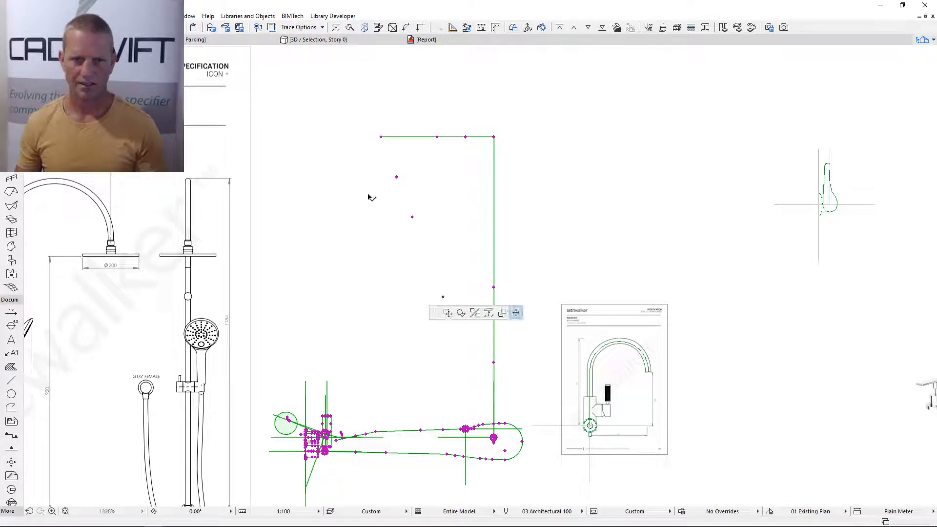
left_click(380, 167)
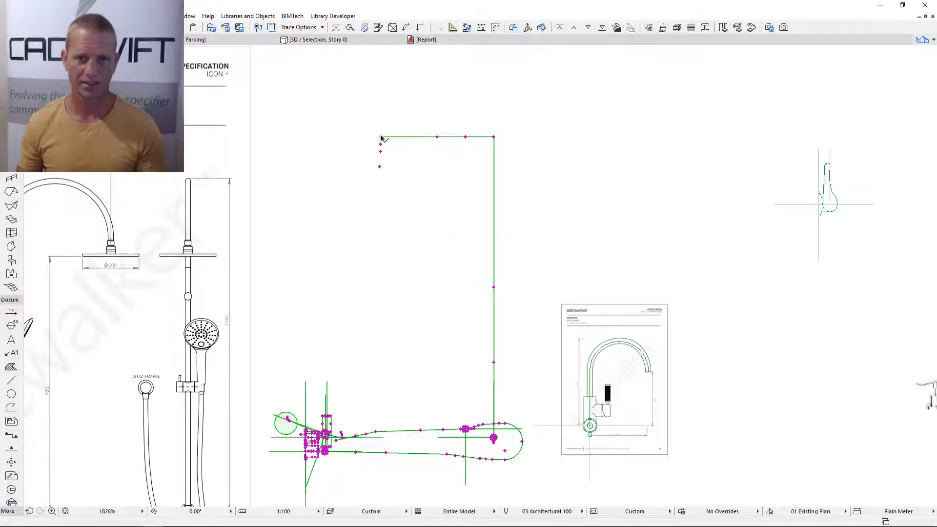
scroll(381, 138, "up", 4)
scroll(368, 169, "down", 2)
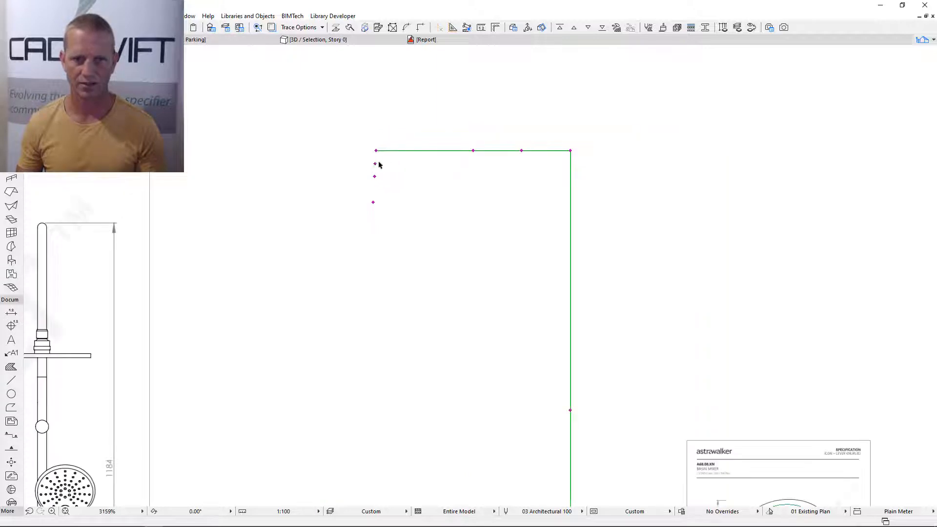
left_click(375, 165)
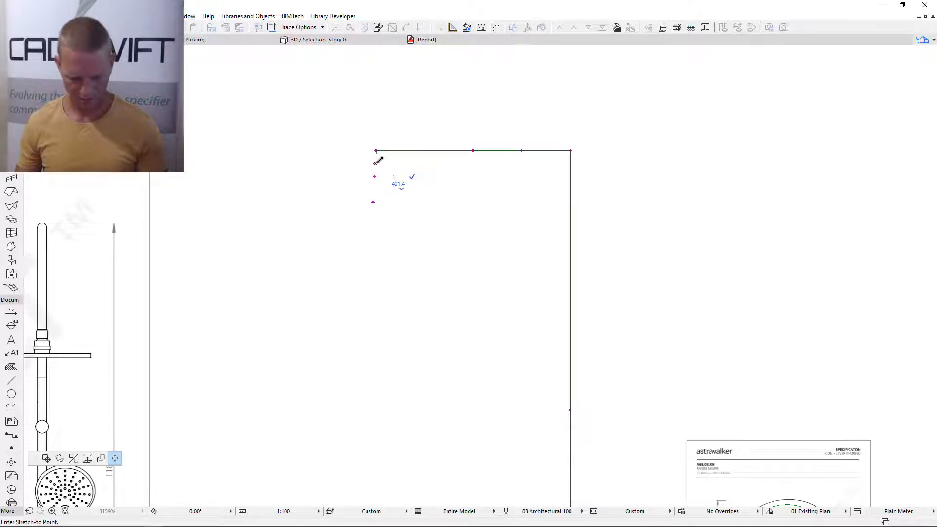
type("10")
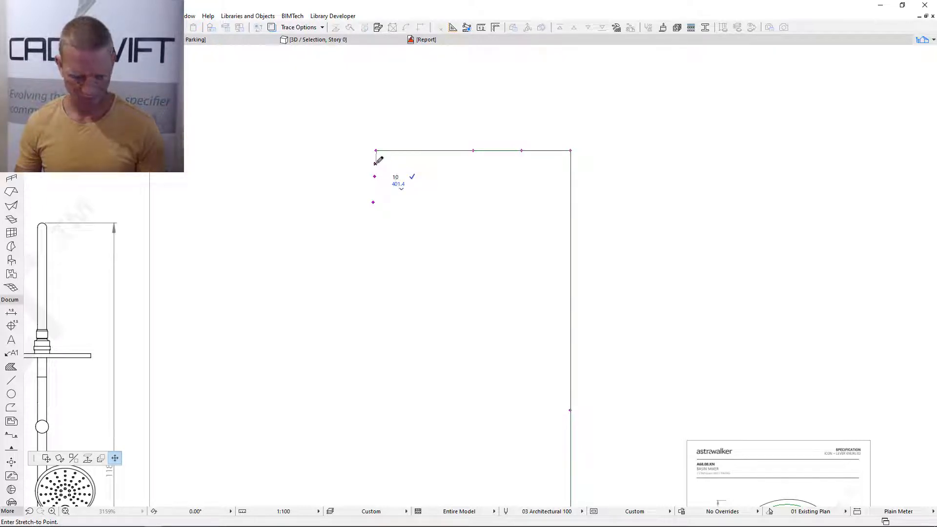
type("60")
key("Tab")
type("4")
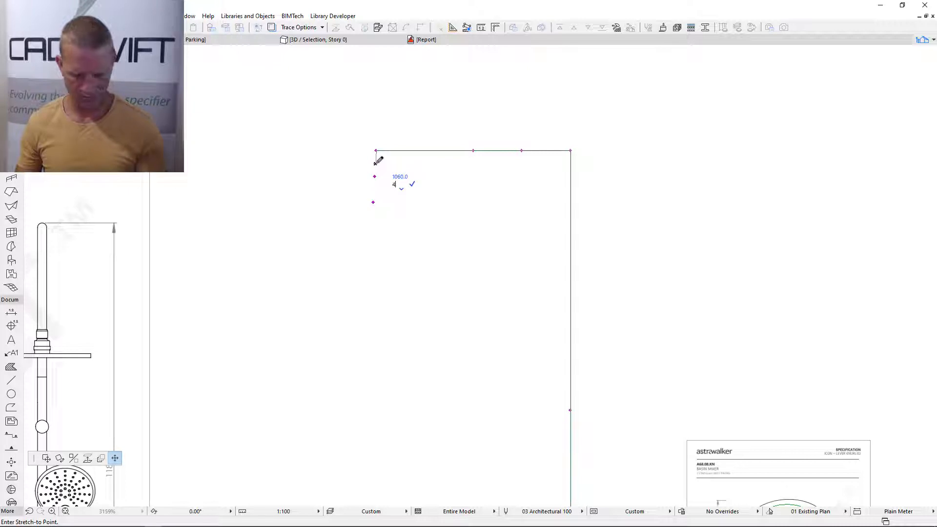
type("00")
key("Return")
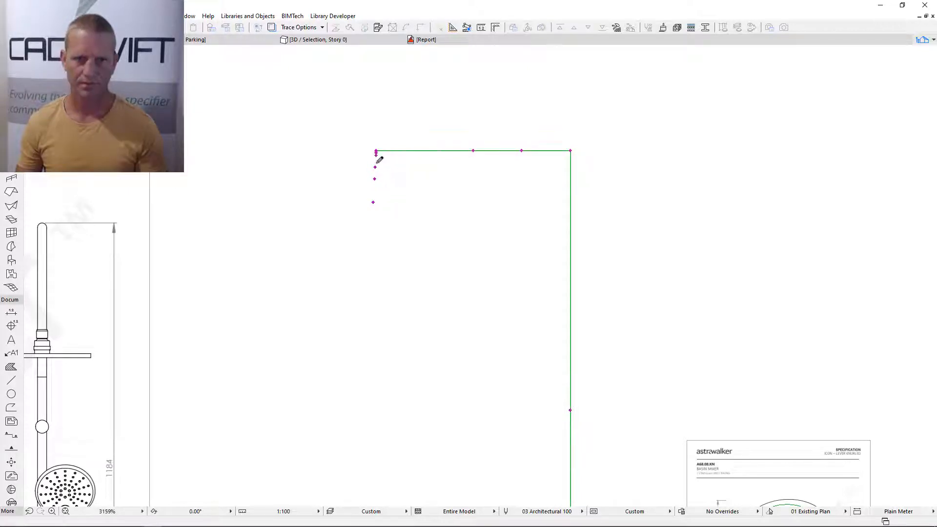
Step: Move the path's last node up in line with the short vertical end, close beneath the preceding node
scroll(374, 151, "up", 3)
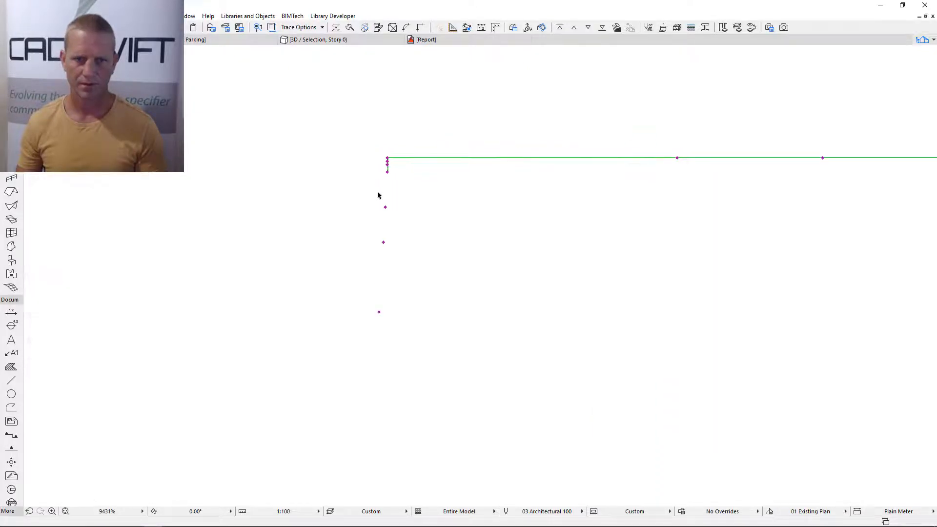
left_click(383, 295)
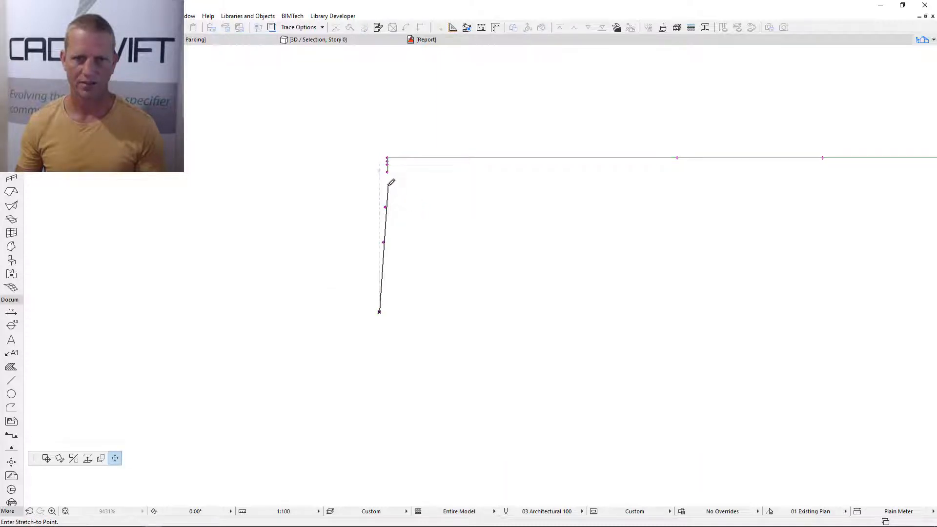
left_click(387, 186)
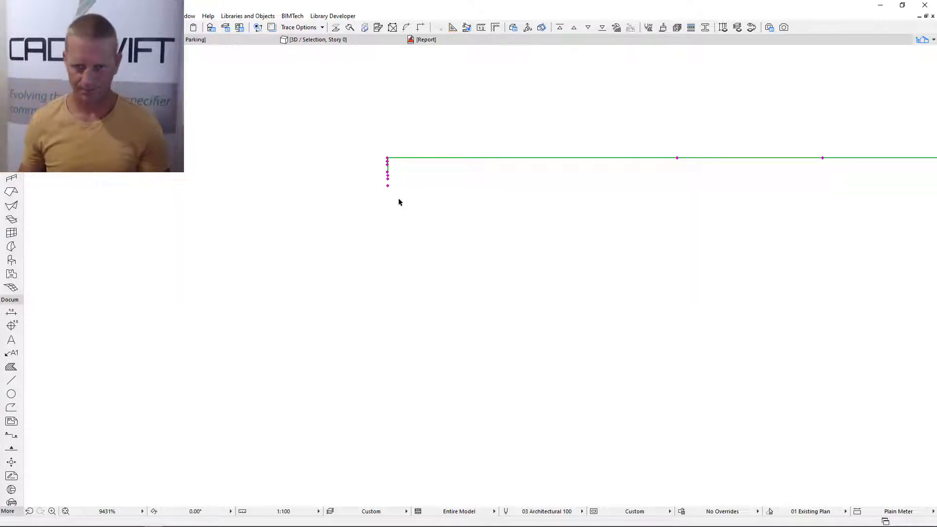
scroll(395, 184, "up", 3)
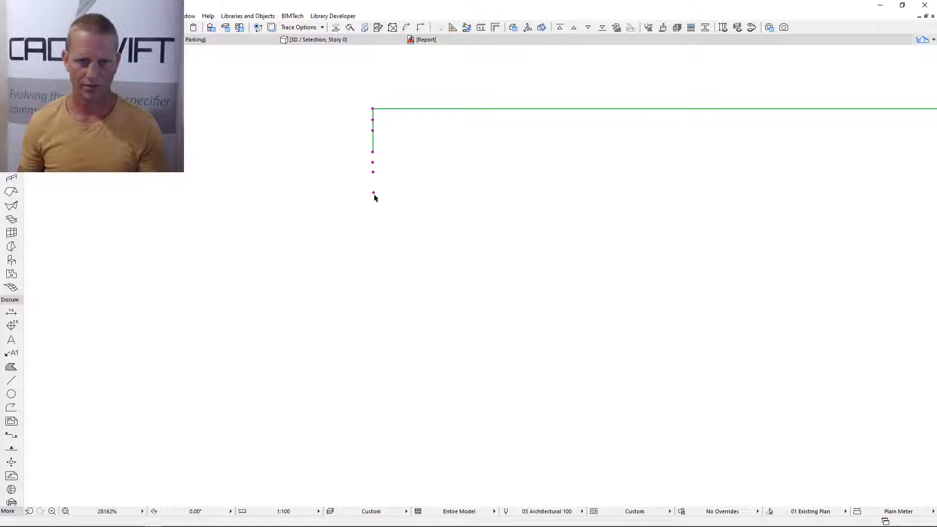
left_click(373, 193)
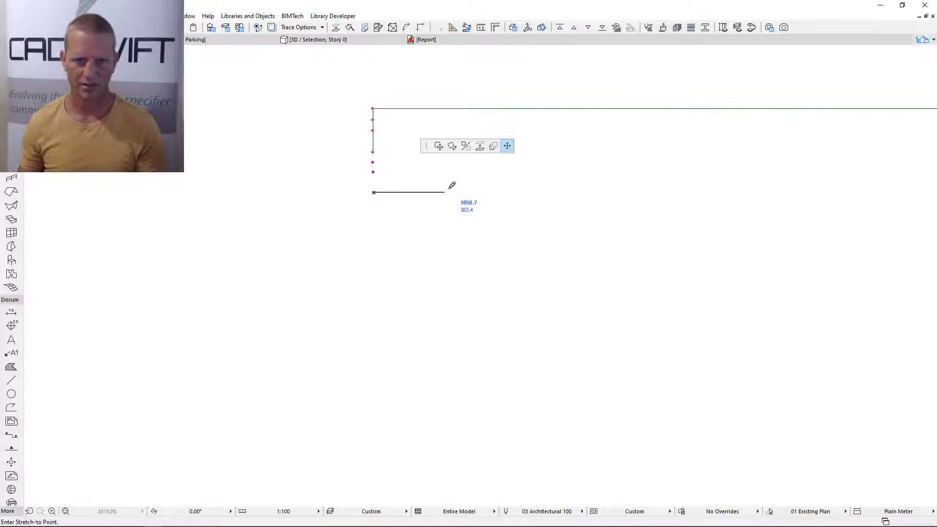
left_click(376, 148)
scroll(390, 256, "down", 5)
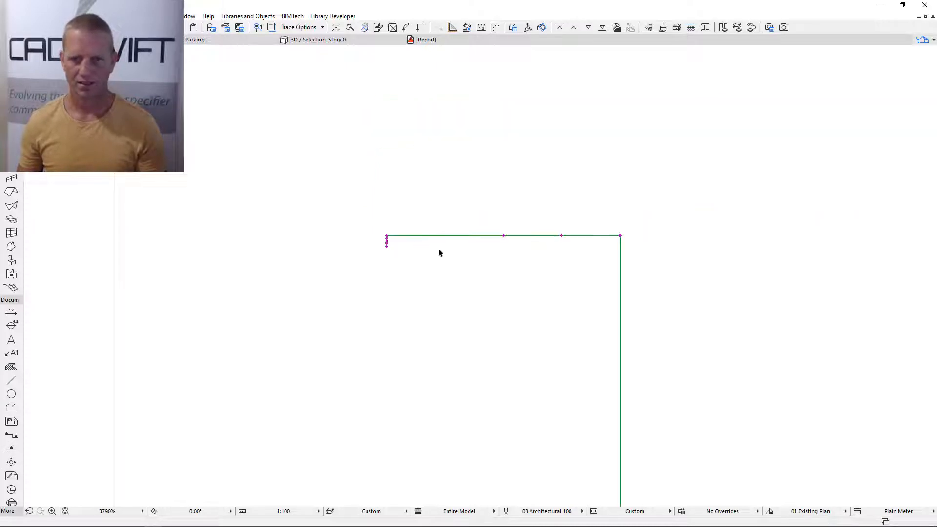
Step: Curve the path's horizontal top edge 200 mm upward into a semicircular arc and show the object in 3D
left_click(504, 236)
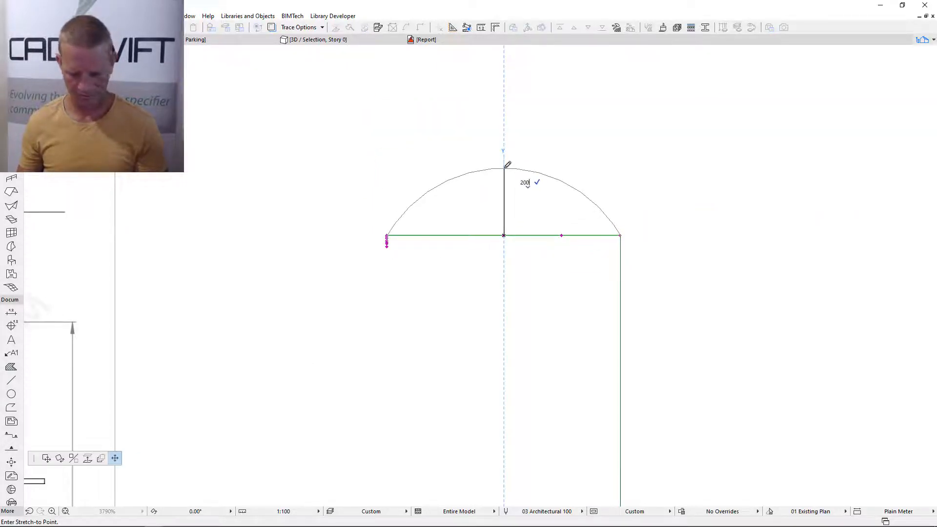
left_click(507, 164)
scroll(498, 211, "down", 3)
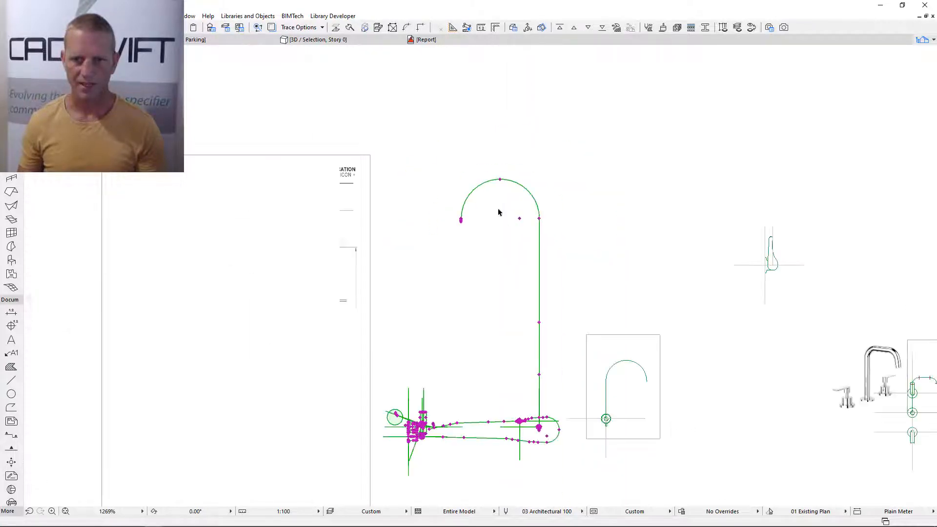
key("F5")
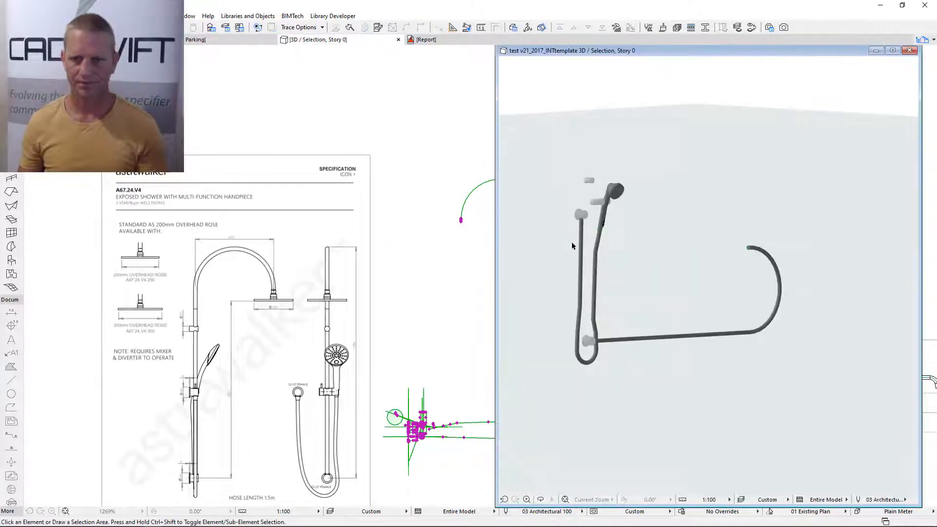
middle_click_drag(573, 246, 579, 371, "shift")
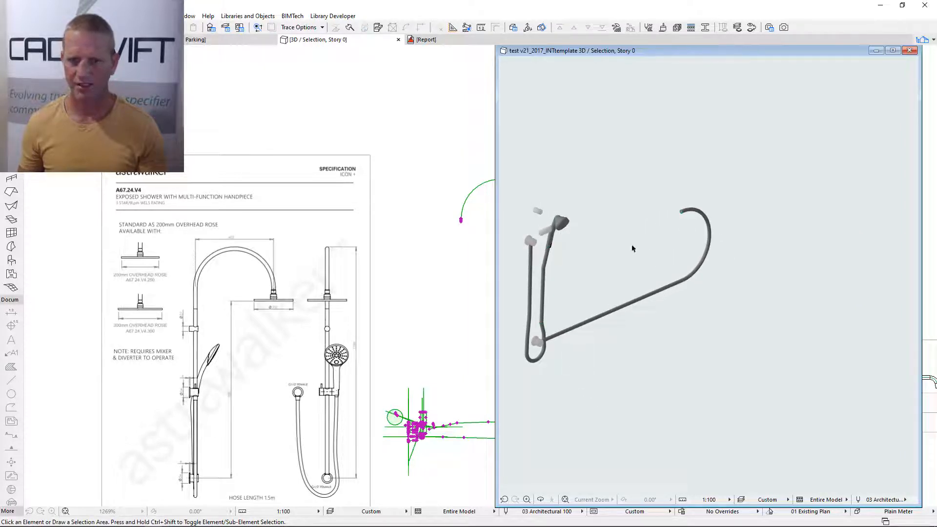
middle_click_drag(657, 267, 584, 307, "shift")
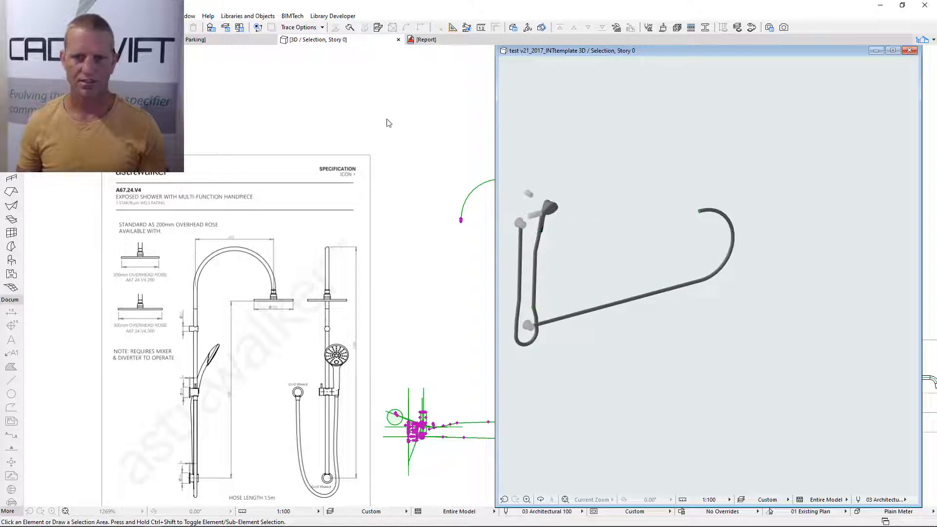
Step: Open the Infinite Water object's settings and set Spout 3's y angle to -90°
double_click(542, 239)
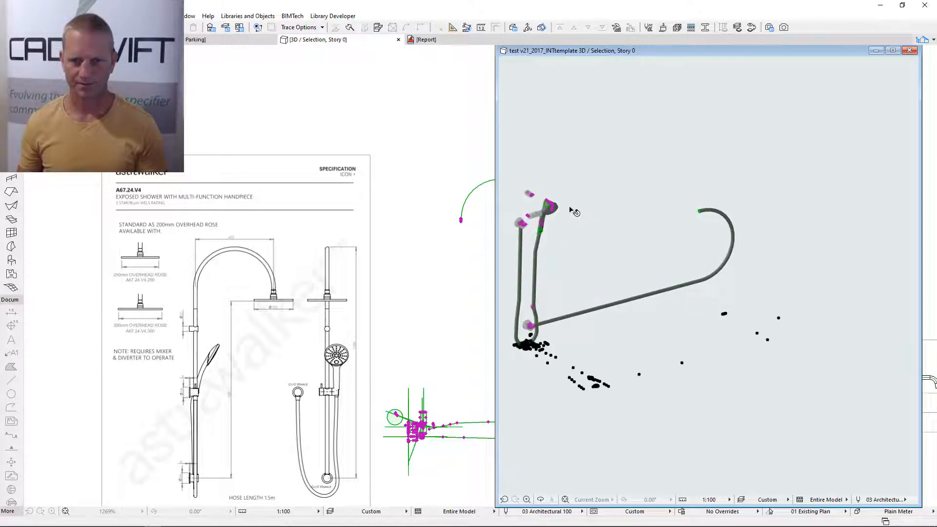
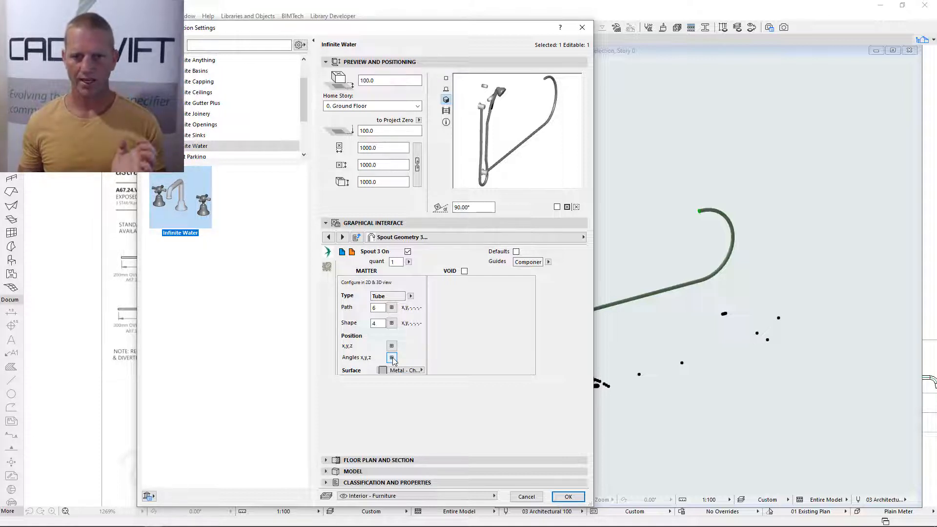
left_click(392, 358)
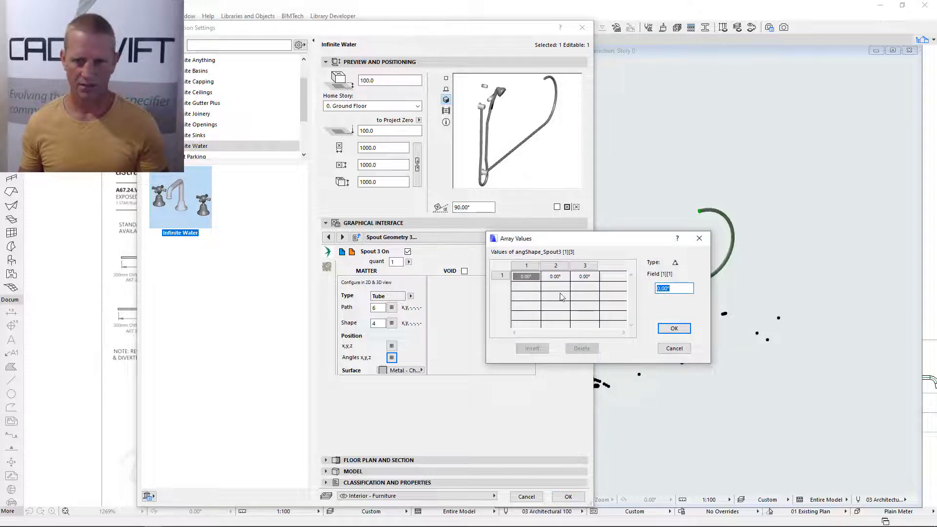
left_click(560, 279)
type("-")
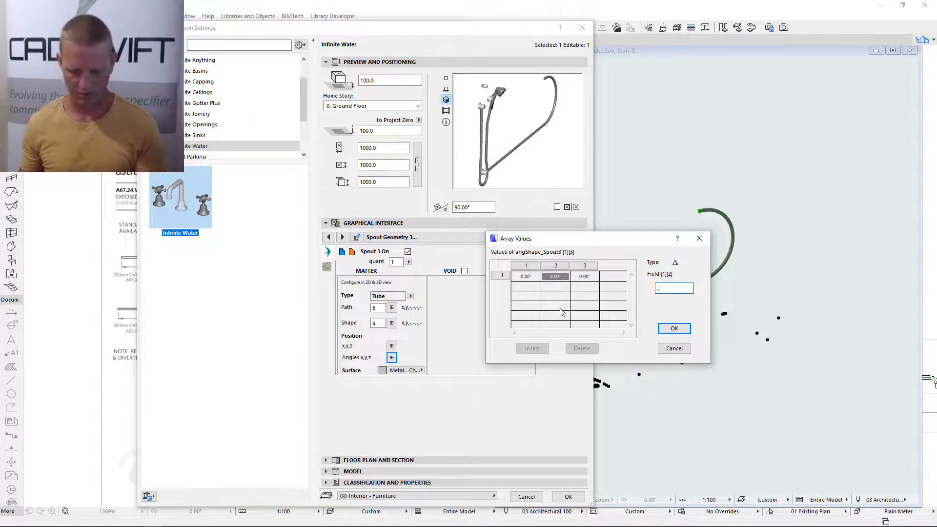
type("90")
left_click(674, 329)
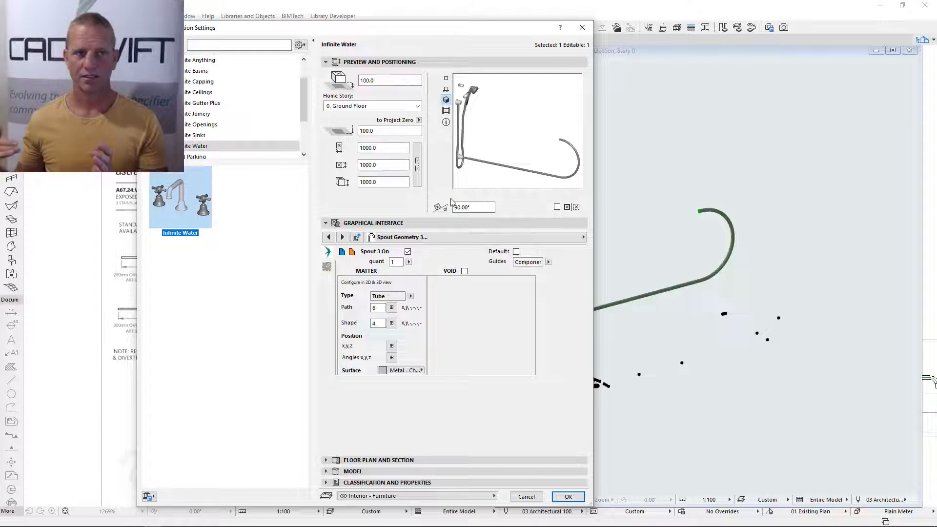
Step: Set Spout 3's z angle to -90° as well
left_click(391, 357)
left_click(588, 277)
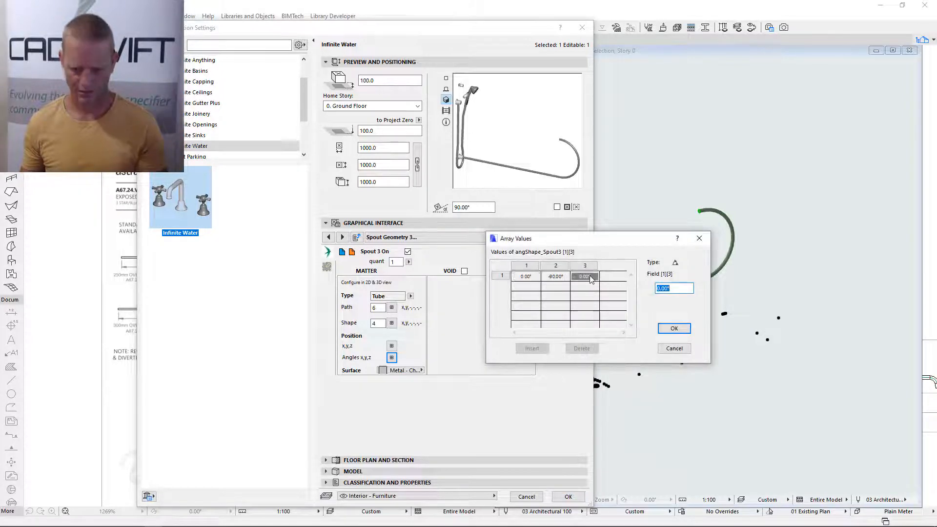
type("-90")
left_click(559, 278)
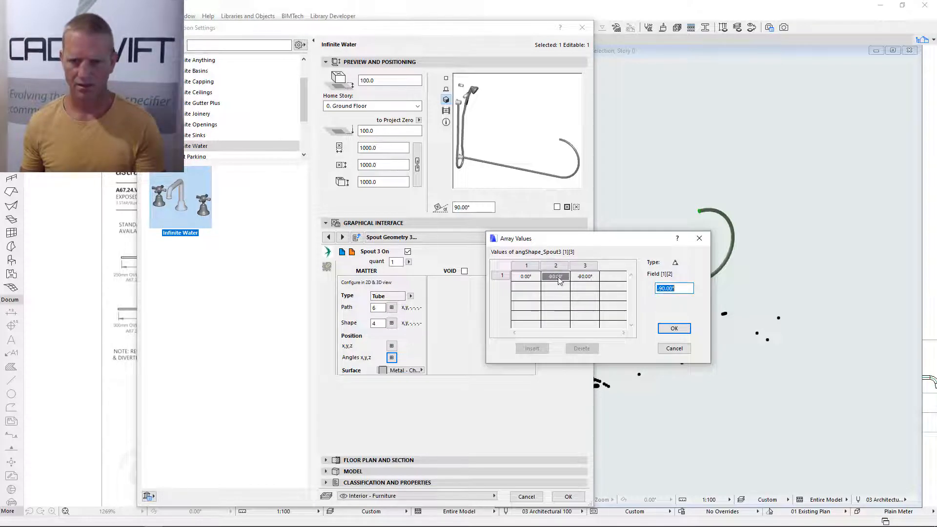
left_click(674, 328)
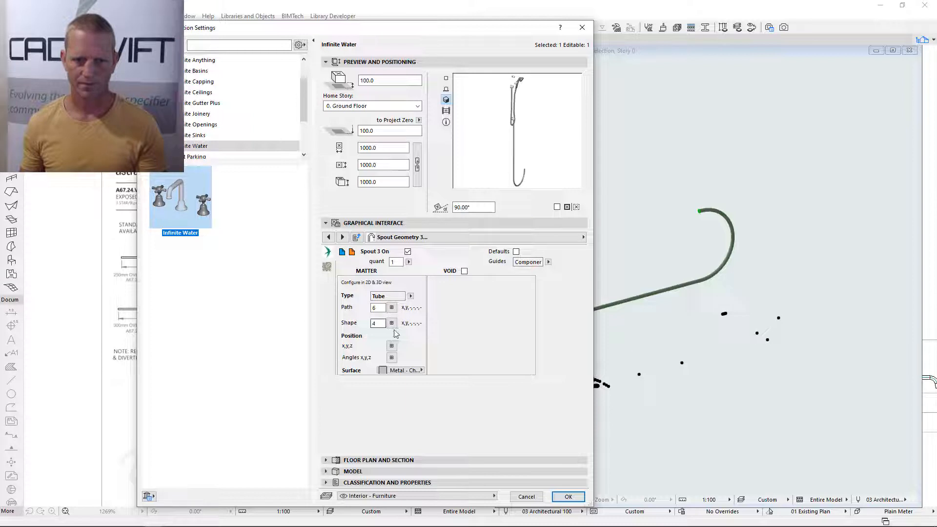
Step: Set Spout 3's z angle to 90°, apply the object settings and check the overhead arm's orientation in 3D
left_click(392, 358)
left_click(587, 282)
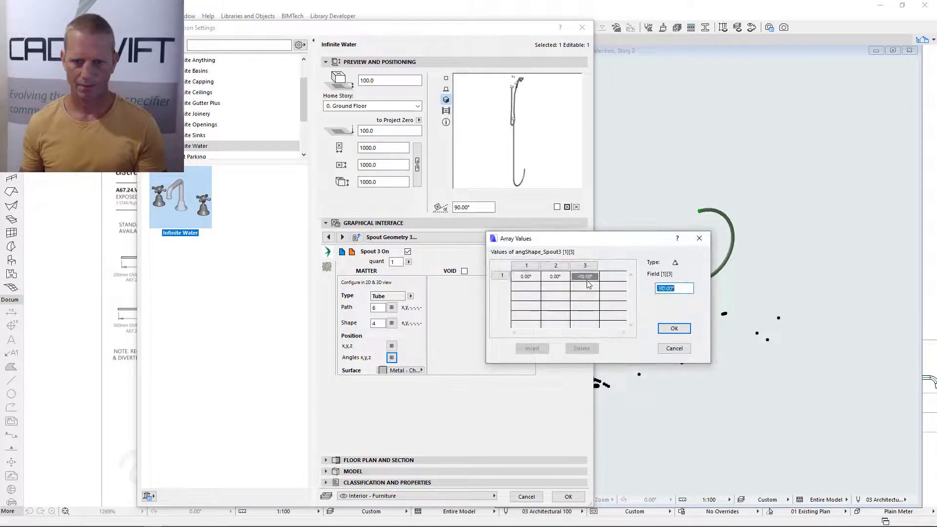
type("90")
left_click(674, 328)
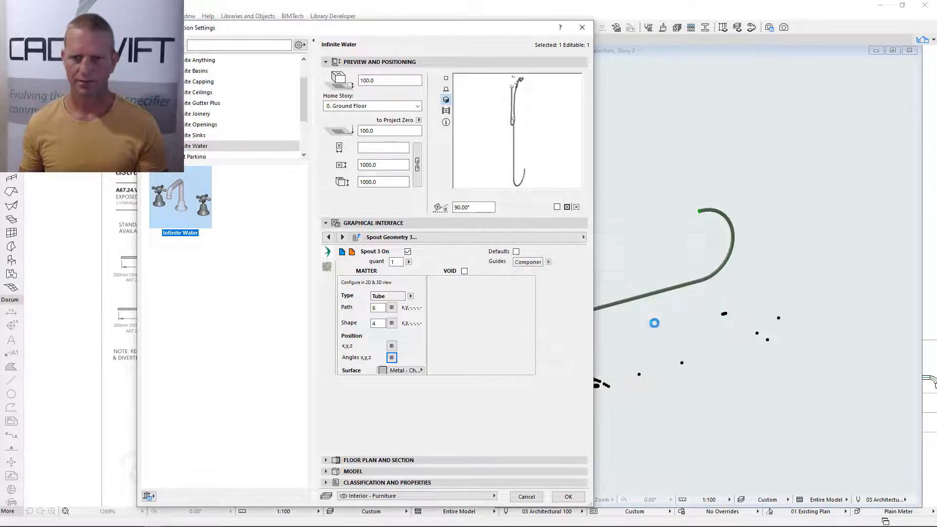
left_click(568, 496)
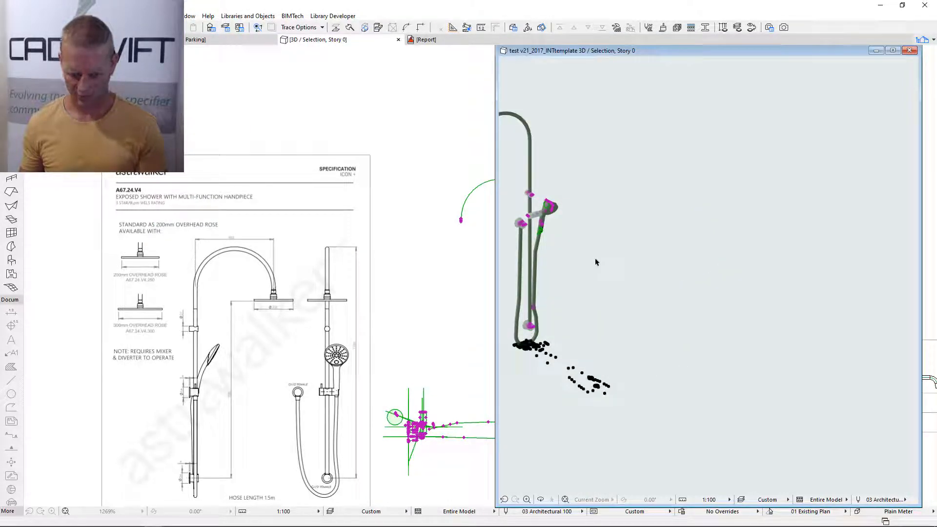
left_click(599, 278)
middle_click_drag(600, 282, 677, 267, "shift")
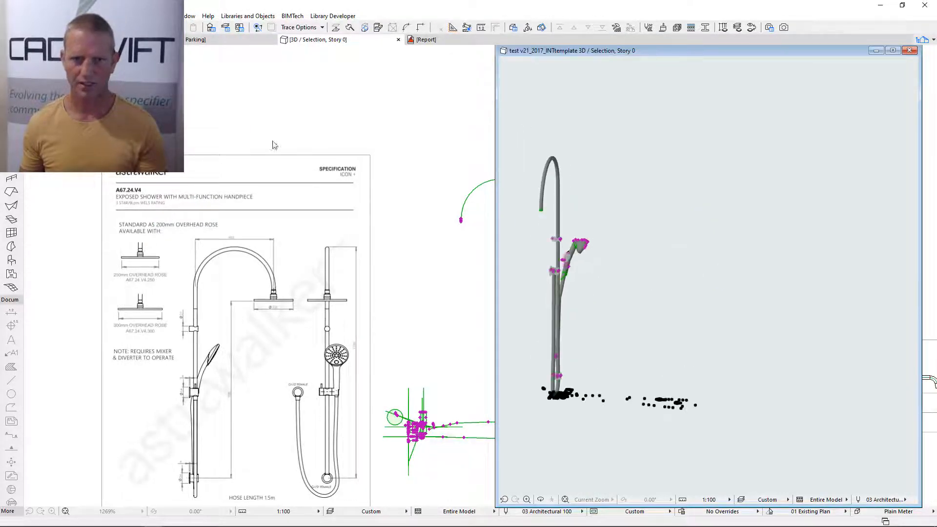
Step: Reopen the Infinite Water object's settings and set Spout 3's x angle to 90°
key("ctrl+t")
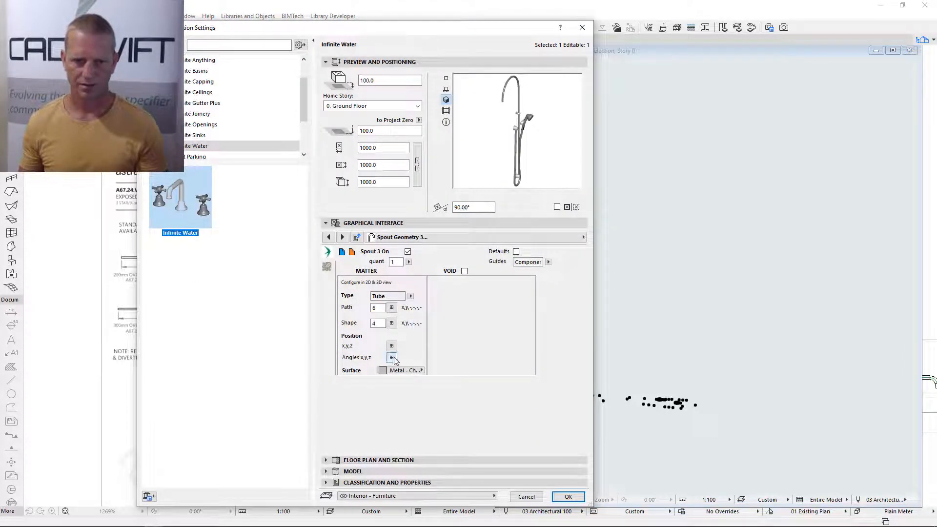
left_click(392, 357)
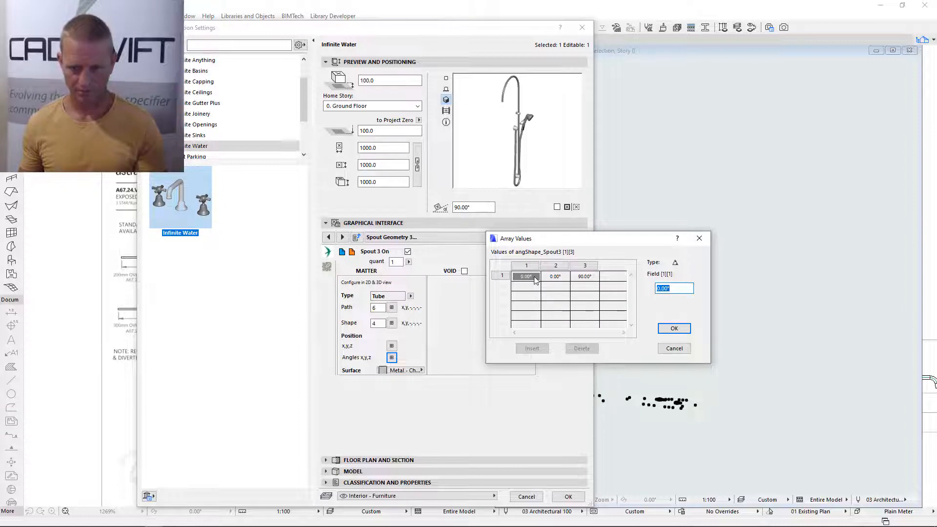
type("90")
left_click(674, 328)
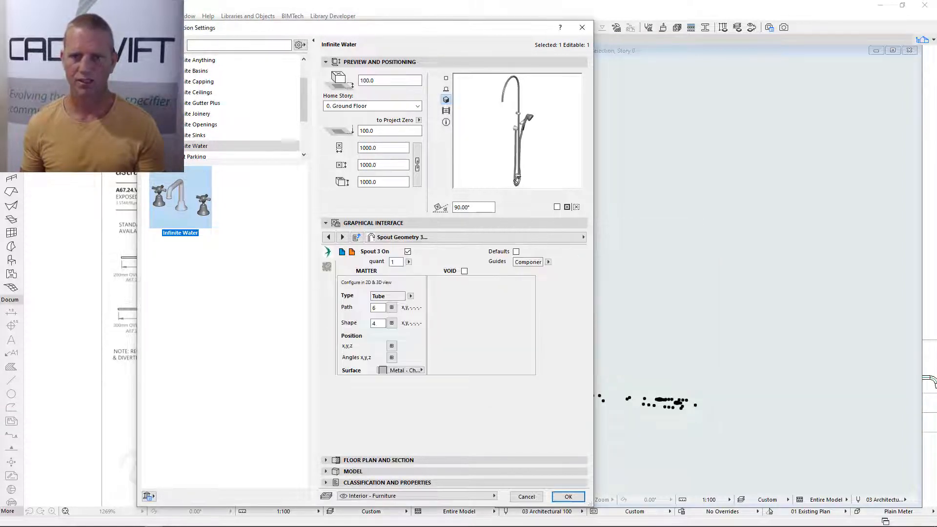
Step: Open Spout 3's x angle value for editing again
left_click(391, 358)
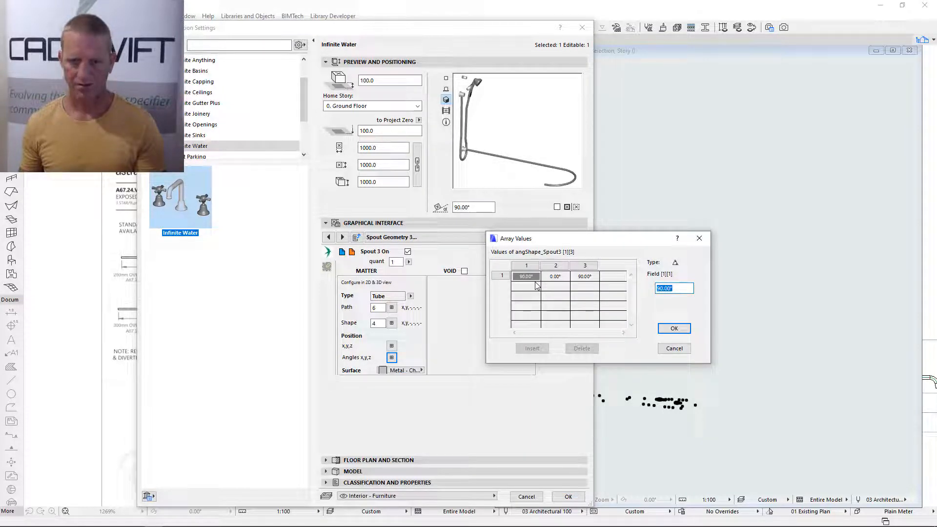
Step: Set the Spout 3 tube's x angle to 0° and y angle to 90°, and apply the settings to the shower
type("0")
left_click(557, 283)
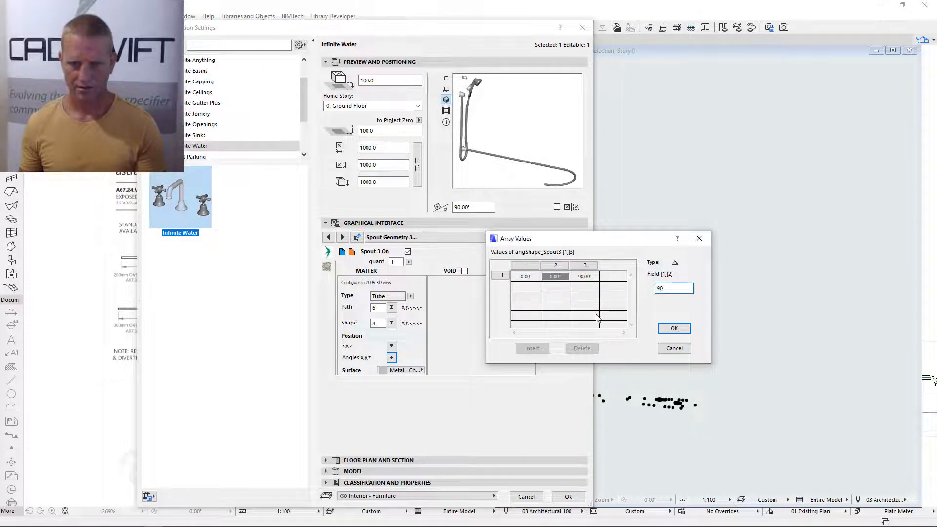
left_click(673, 328)
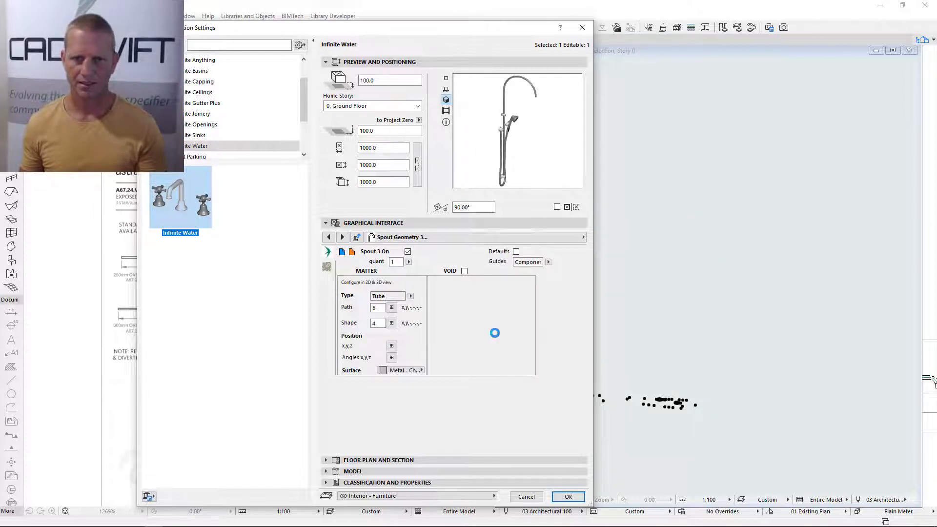
left_click(568, 496)
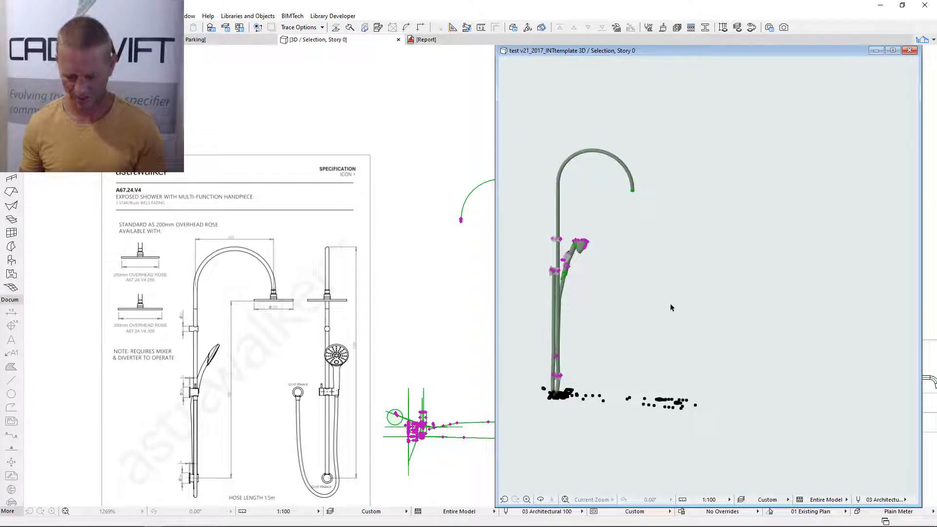
Step: Set the spout component's y position to -30 in the shower's assembly settings
mouse_move(670, 307)
middle_mouse_down("shift")
mouse_move(568, 295)
mouse_move(606, 288)
mouse_move(622, 261)
mouse_move(693, 293)
mouse_move(696, 306)
mouse_move(685, 310)
middle_mouse_up("shift")
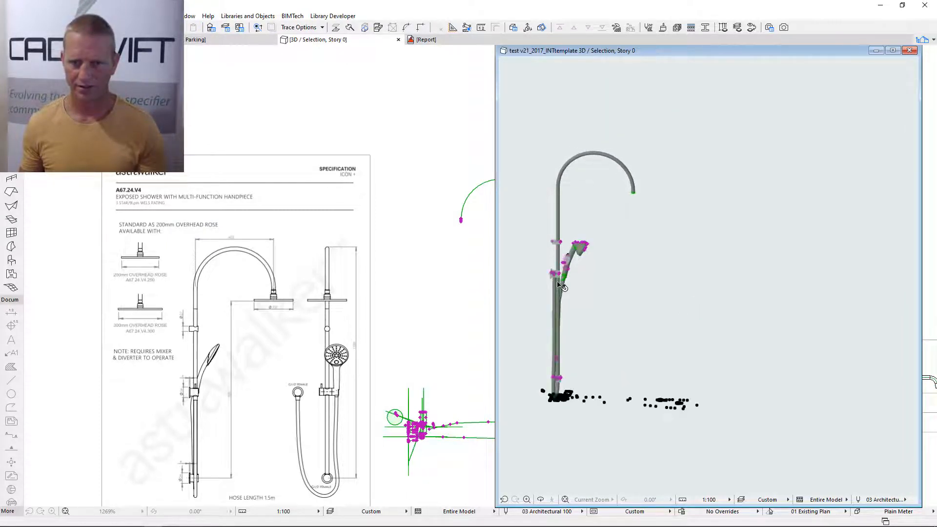
scroll(583, 245, "up", 5)
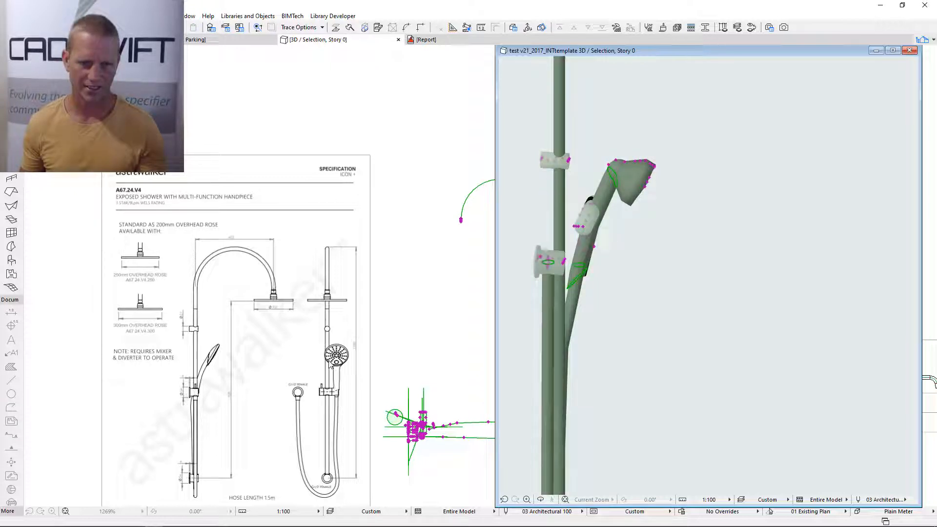
scroll(605, 281, "down", 5)
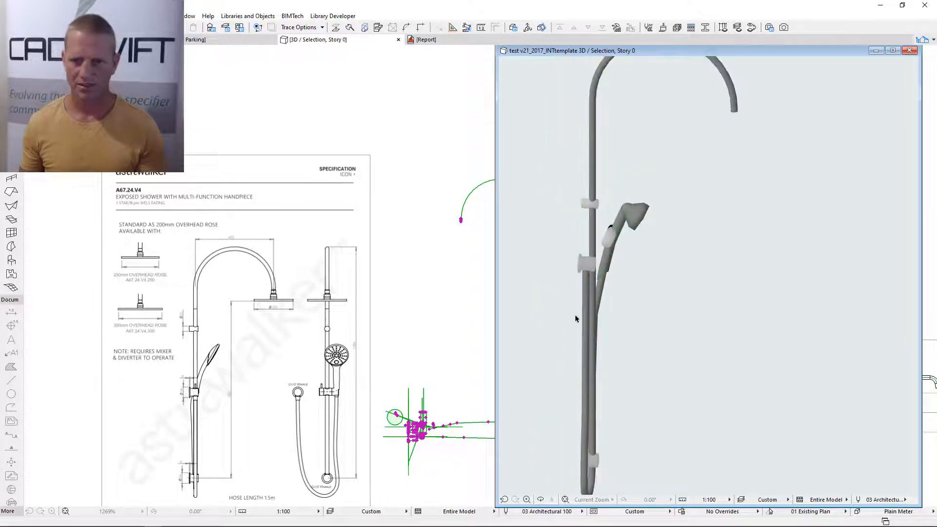
scroll(640, 312, "down", 3)
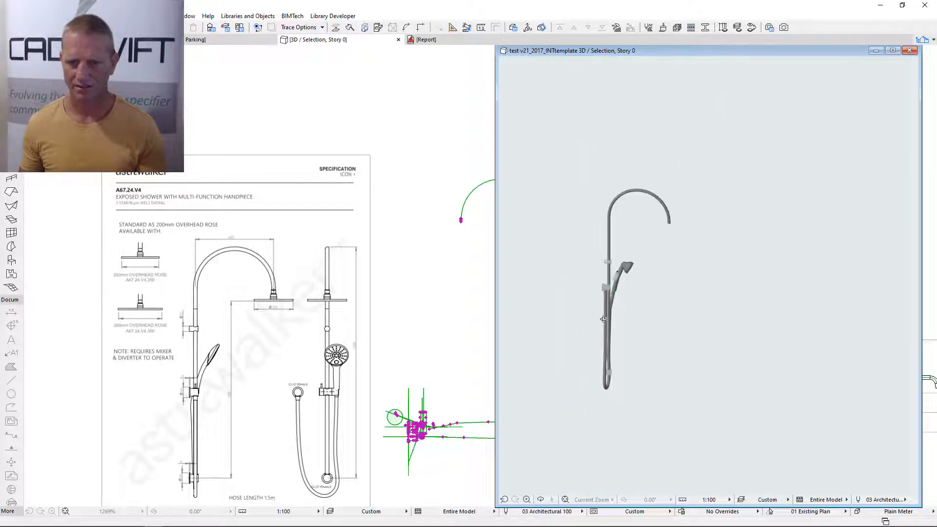
scroll(639, 312, "up", 3)
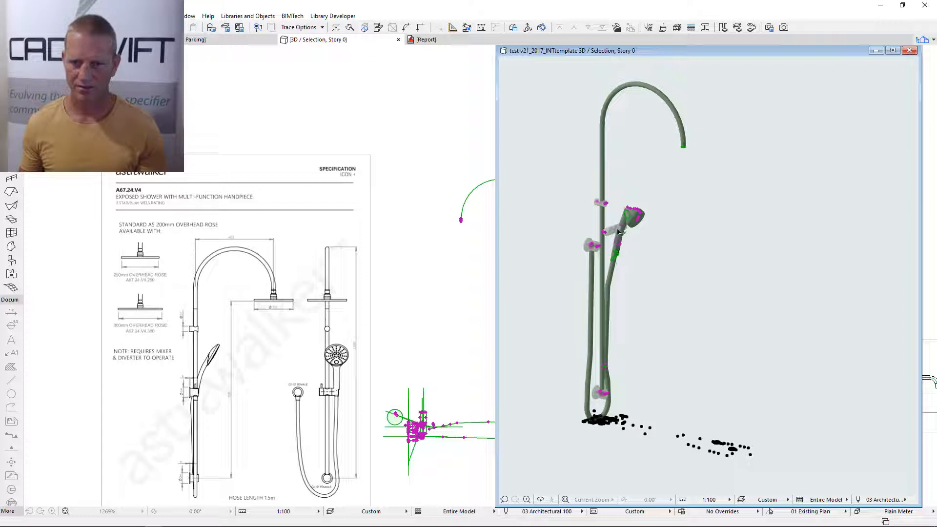
mouse_move(659, 367)
middle_mouse_down("shift")
mouse_move(600, 370)
mouse_move(649, 374)
mouse_move(647, 366)
middle_mouse_up("shift")
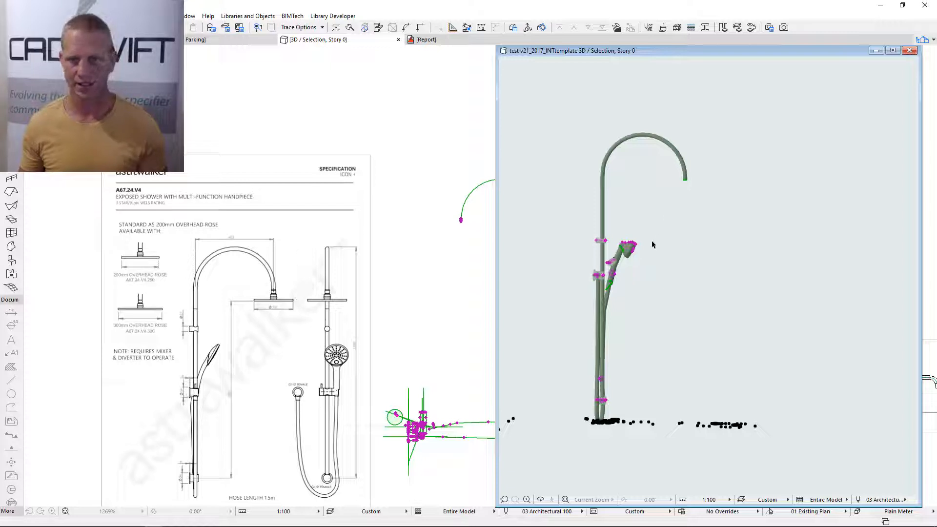
double_click(601, 265)
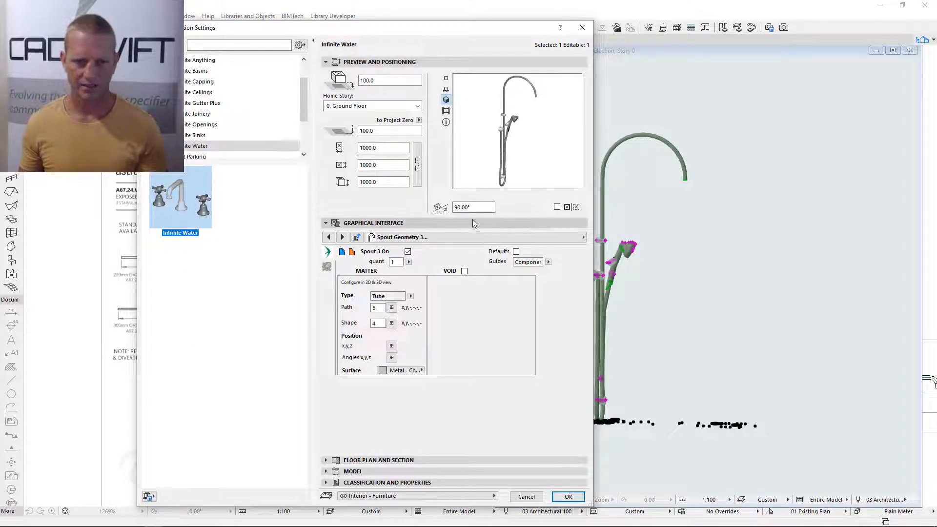
left_click(329, 236)
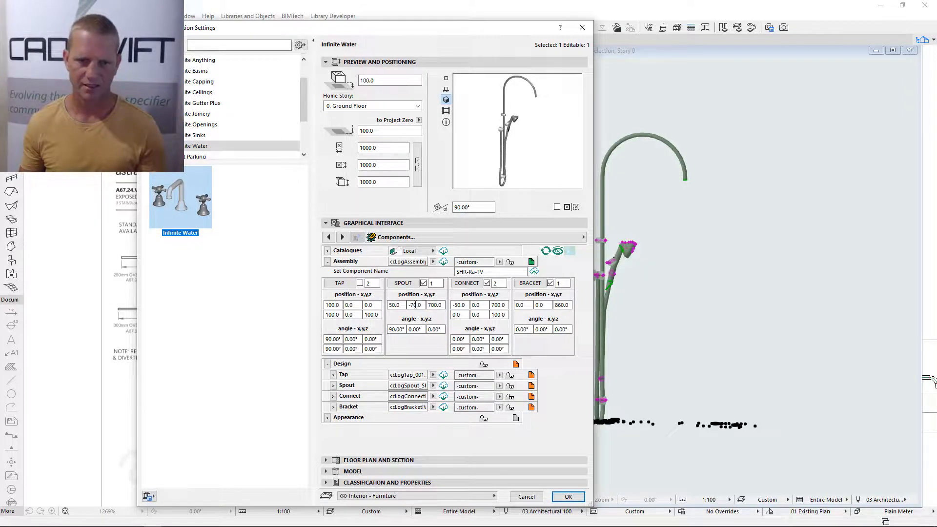
left_click_drag(414, 305, 411, 304)
type("3")
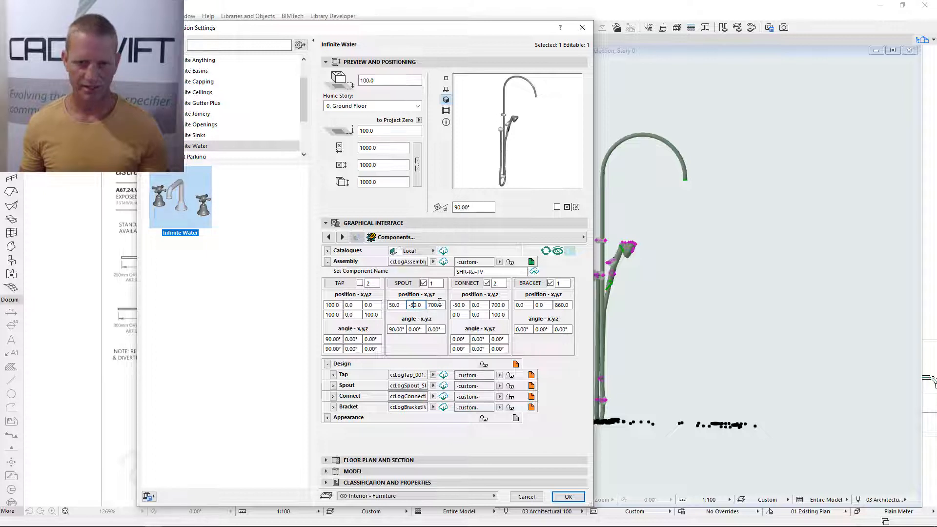
key("Return")
Step: Set the z position of Spout Geometry 3 to 0 and apply the settings to the shower
left_click(403, 284)
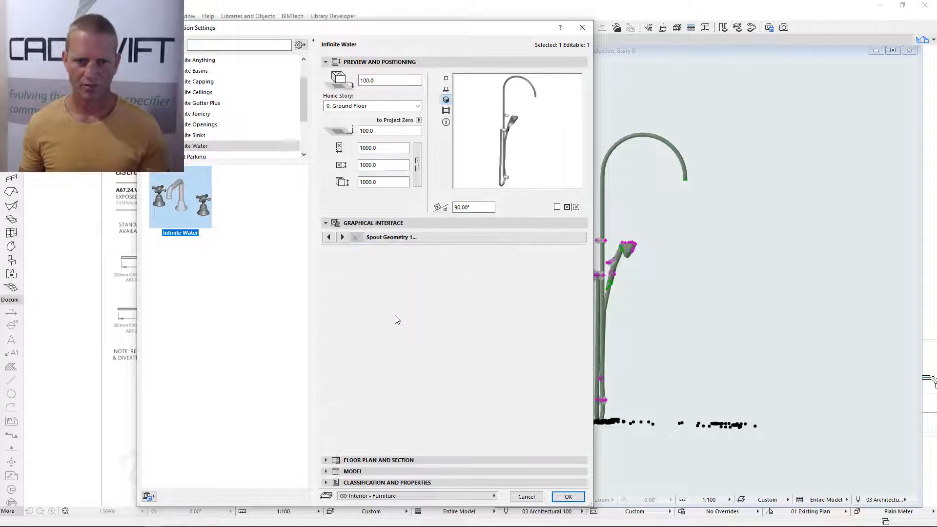
left_click(341, 237)
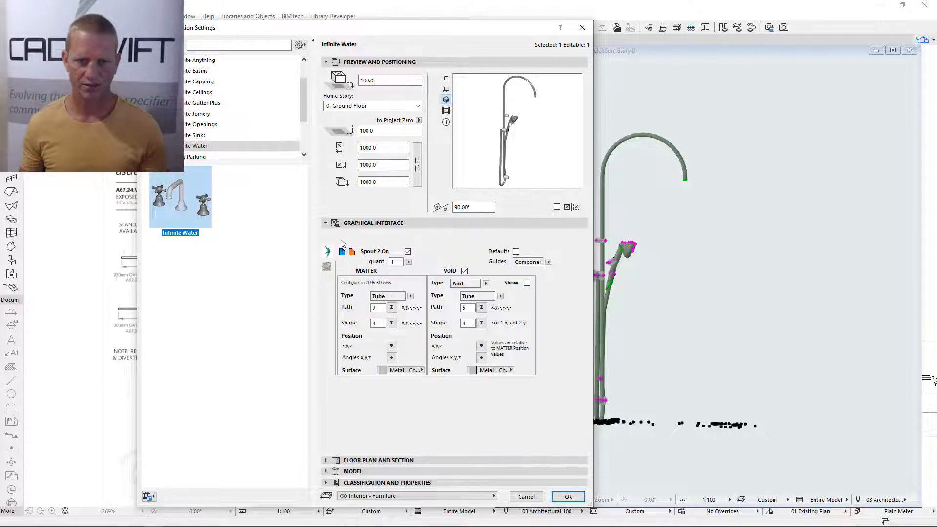
left_click(341, 237)
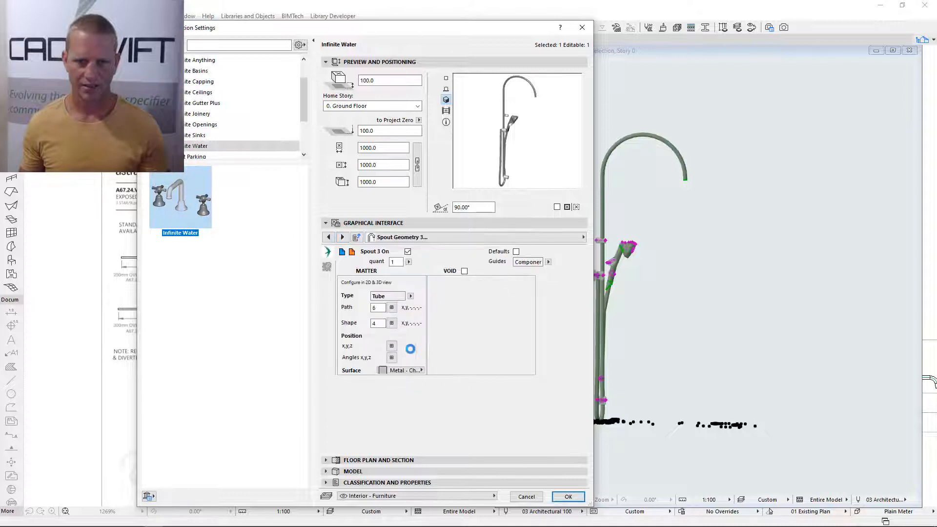
left_click(392, 346)
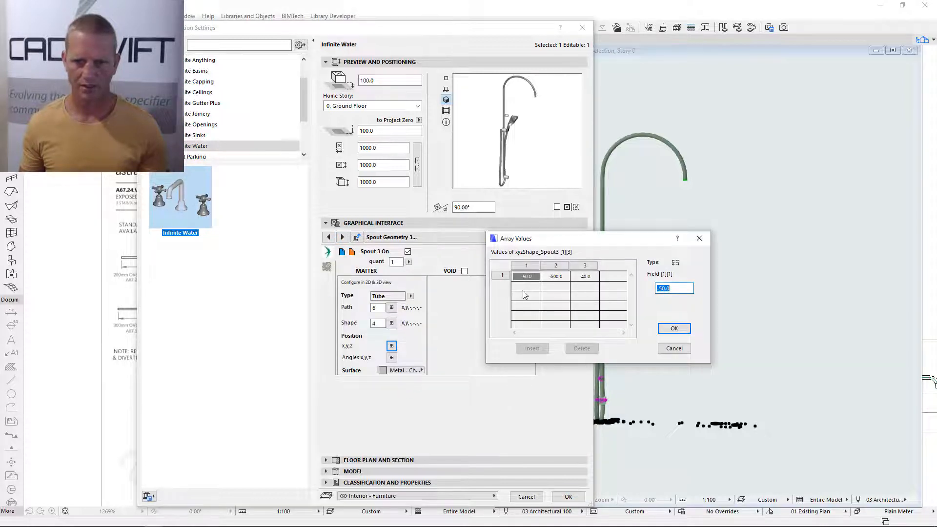
left_click(586, 279)
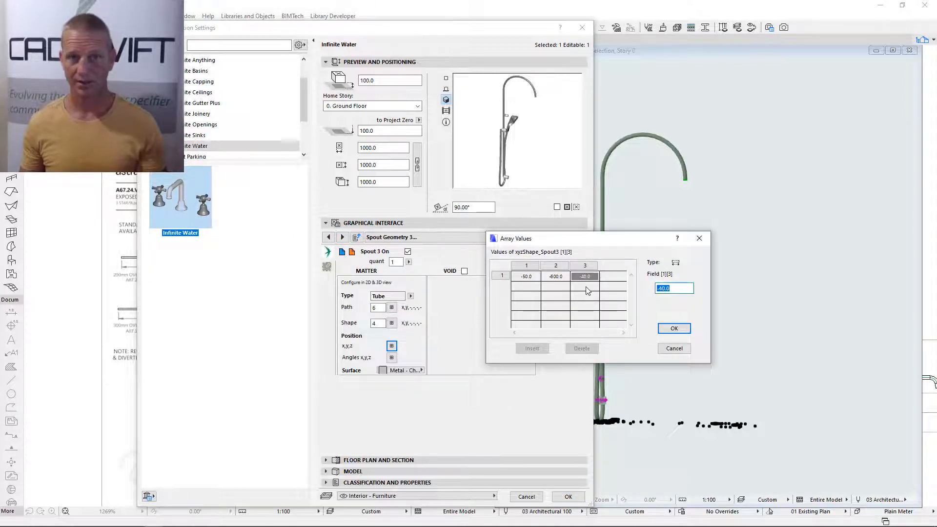
type("0")
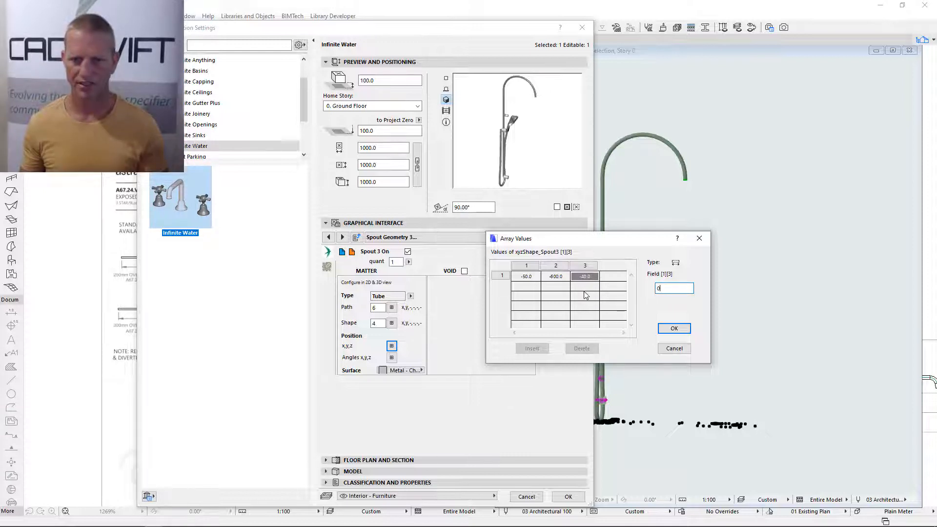
key("Return")
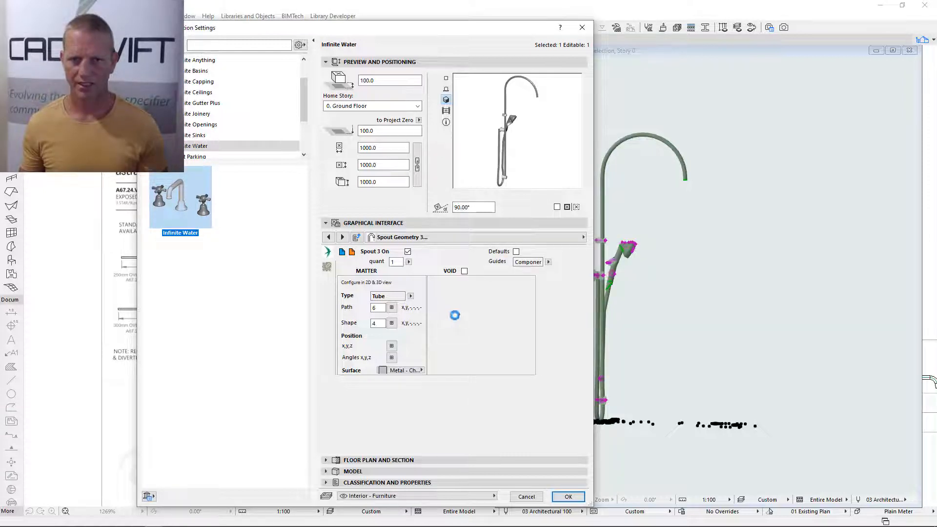
left_click(569, 497)
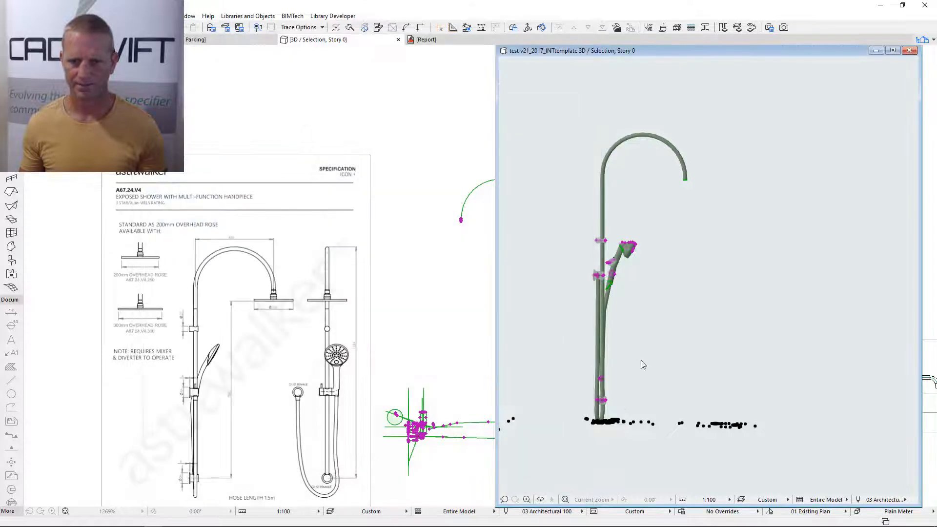
Step: Set the y position of Bracket Geometry 3 to -30 and its z position to -200, and apply the settings
scroll(617, 288, "up", 5)
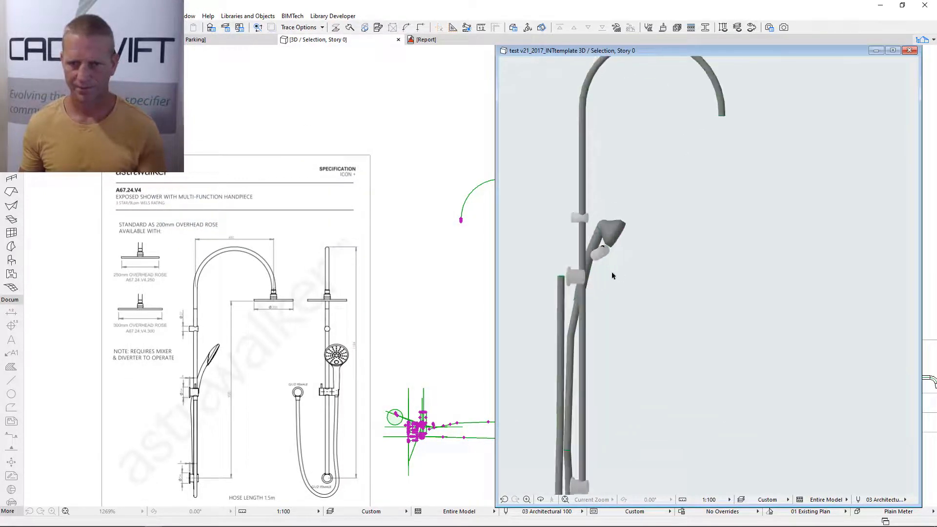
mouse_move(582, 298)
middle_mouse_down("shift")
mouse_move(661, 303)
mouse_move(522, 301)
mouse_move(590, 295)
middle_mouse_up("shift")
scroll(603, 301, "down", 3)
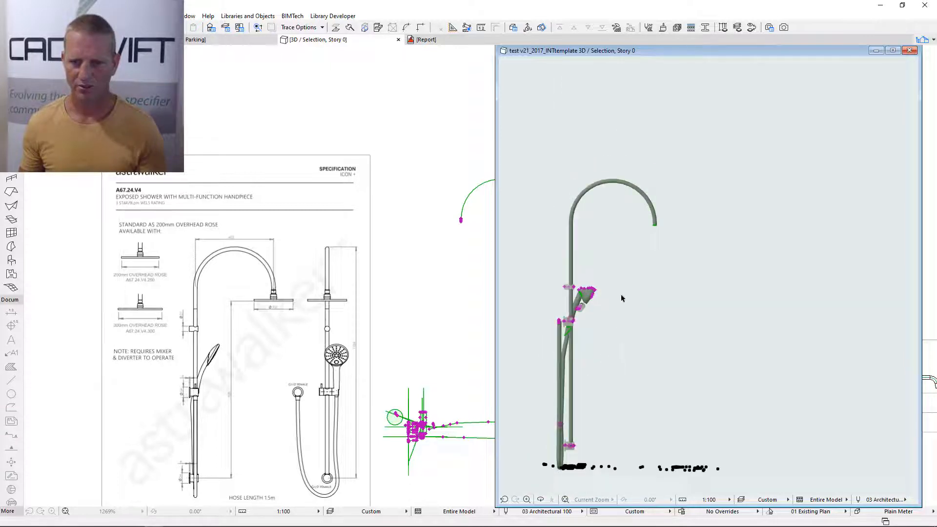
scroll(621, 298, "up", 5)
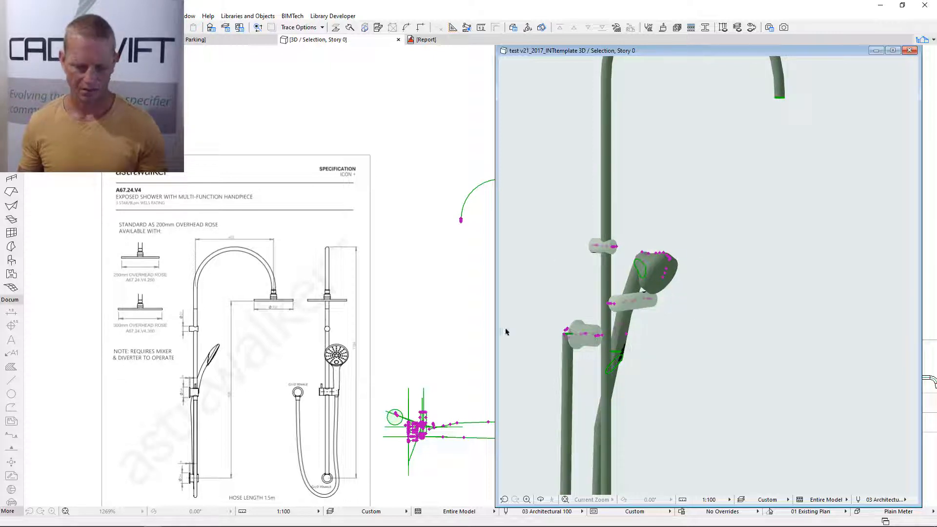
double_click(628, 317)
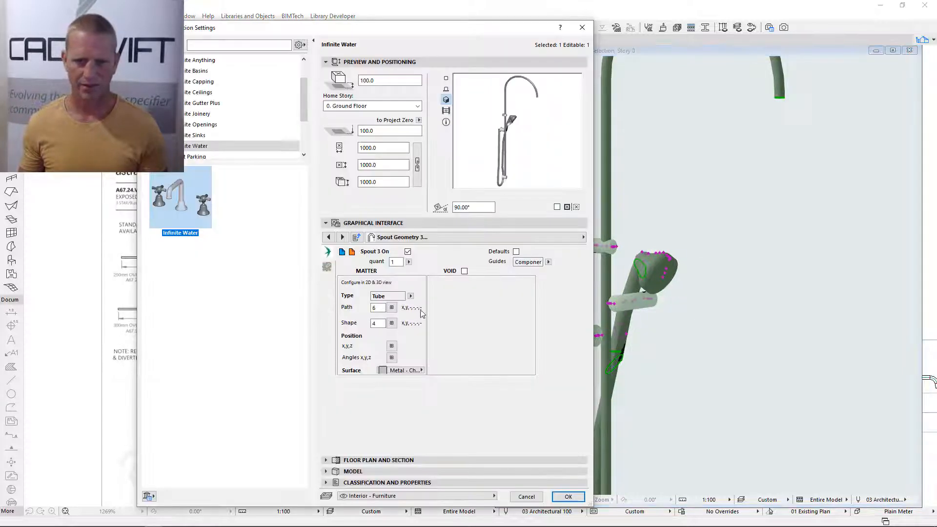
left_click(434, 237)
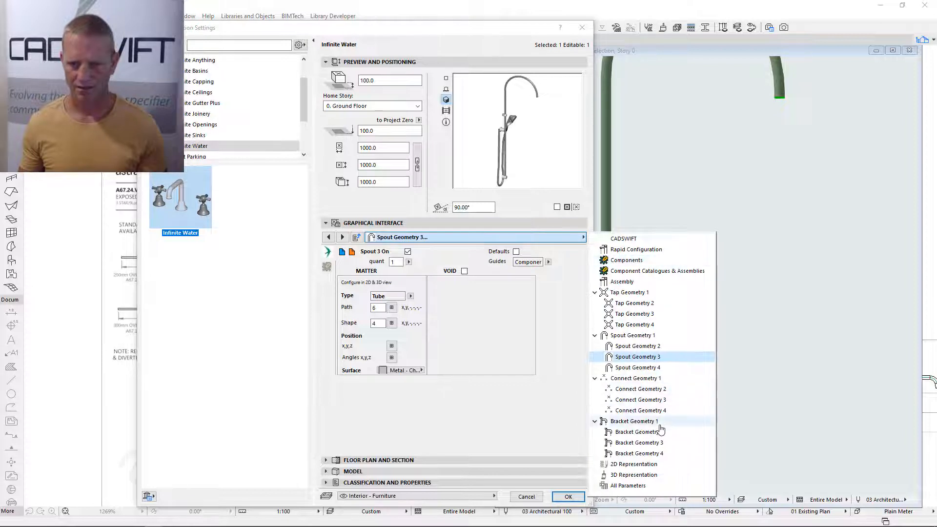
left_click(645, 422)
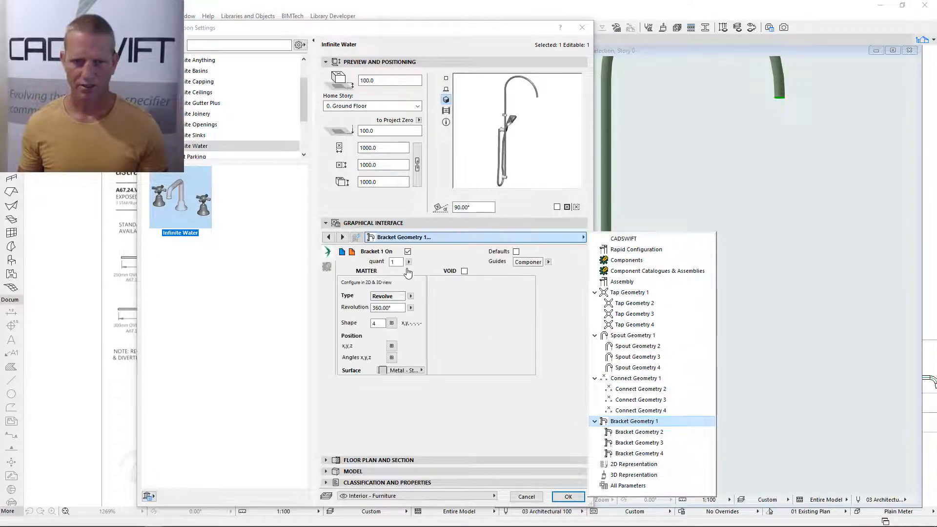
left_click(343, 239)
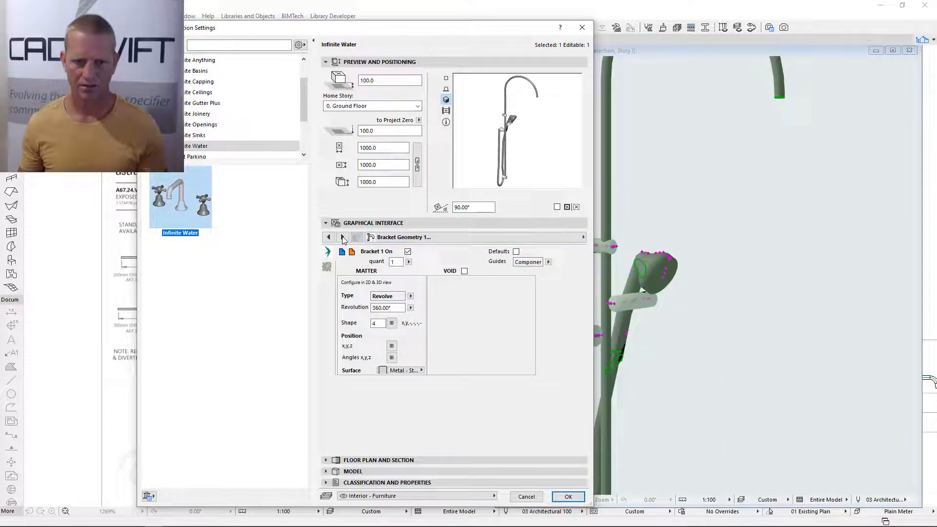
left_click(342, 237)
left_click(342, 237)
left_click(392, 346)
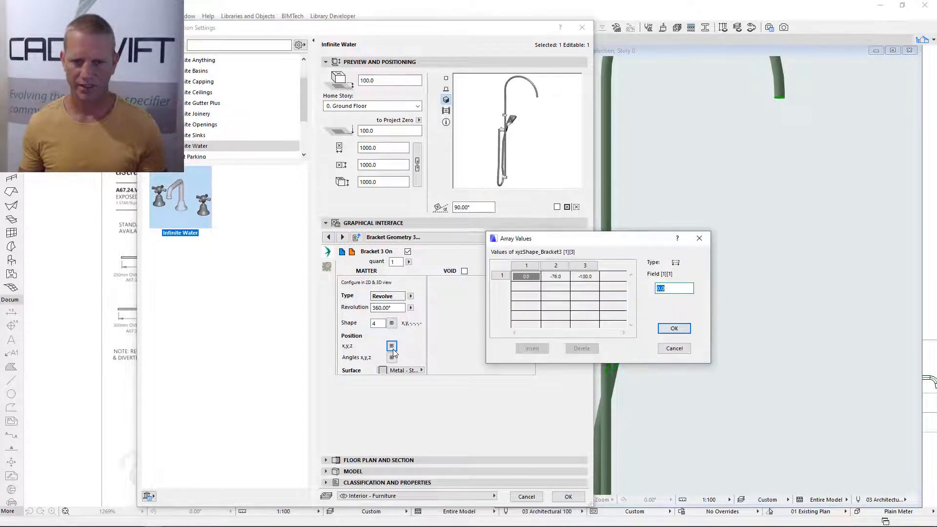
left_click(566, 277)
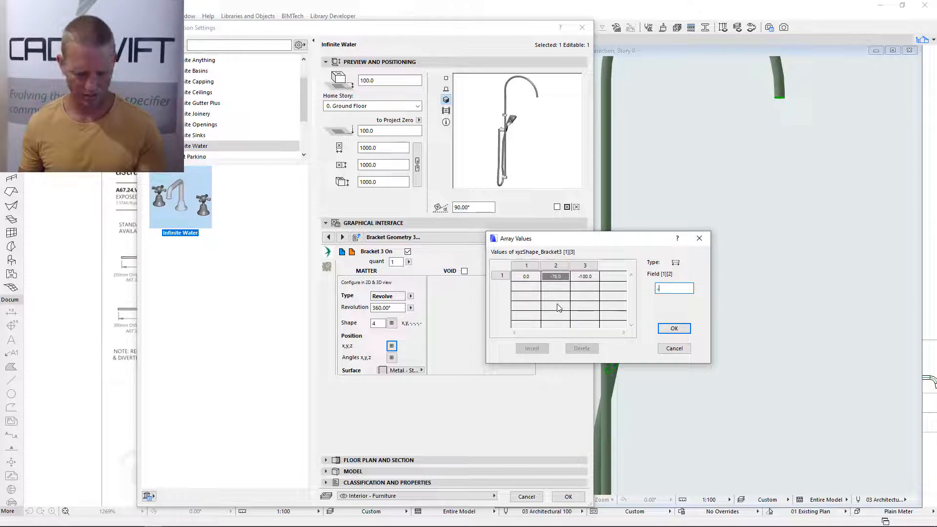
left_click(674, 329)
key("Return")
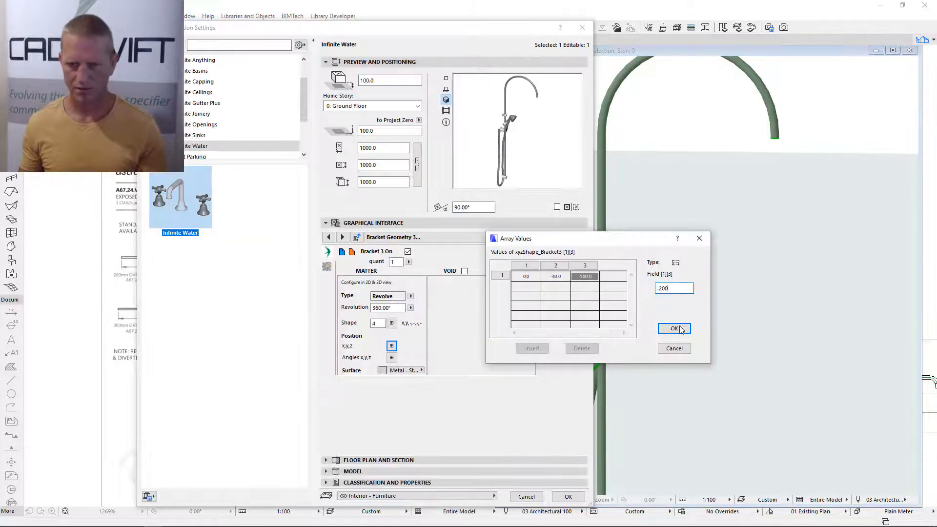
left_click(673, 328)
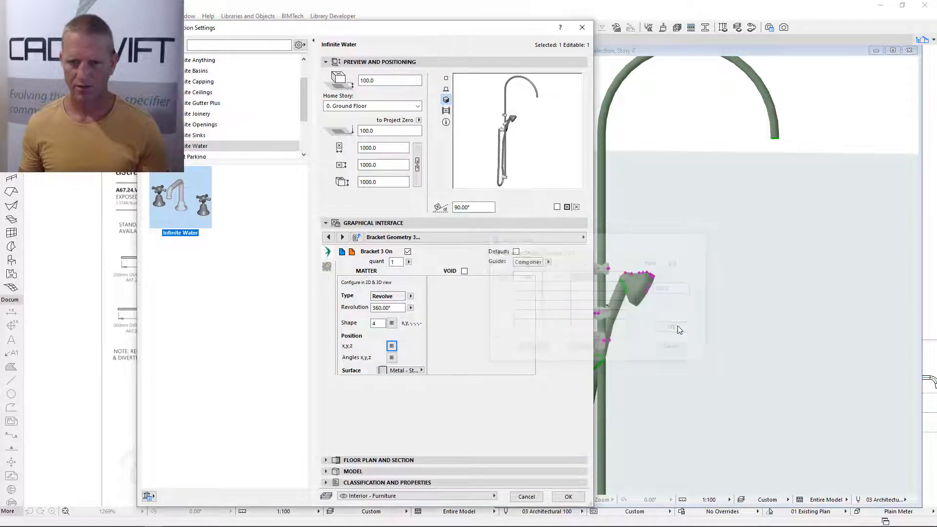
key("Return")
Step: Set the z position of Spout Geometry 1 to 54 and apply the settings to the shower
middle_click_drag(505, 376, 676, 362, "shift")
scroll(668, 363, "up", 5)
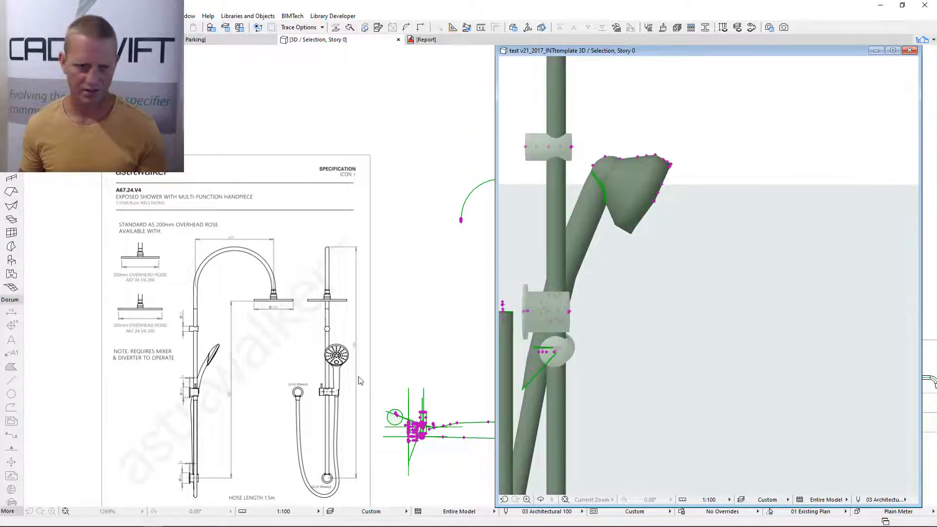
middle_click_drag(615, 343, 595, 335, "shift")
key("ctrl+t")
left_click(352, 252)
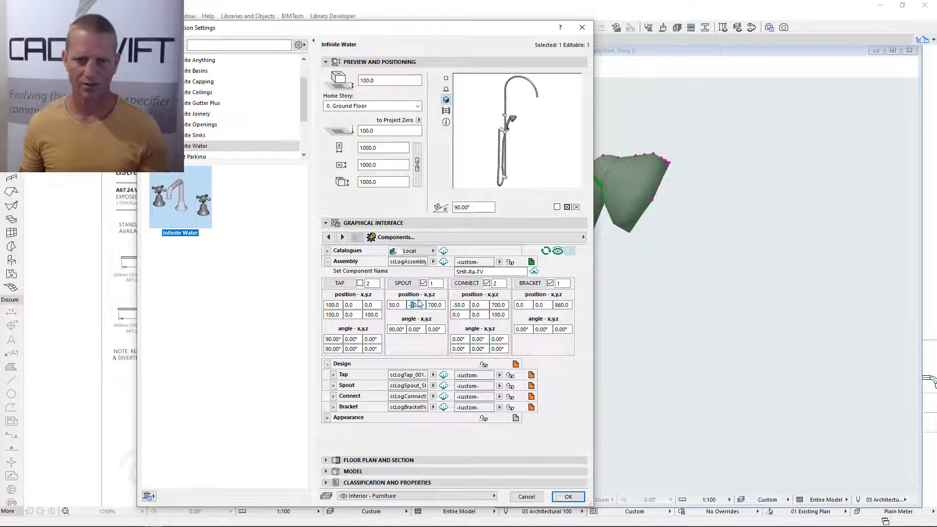
left_click(410, 284)
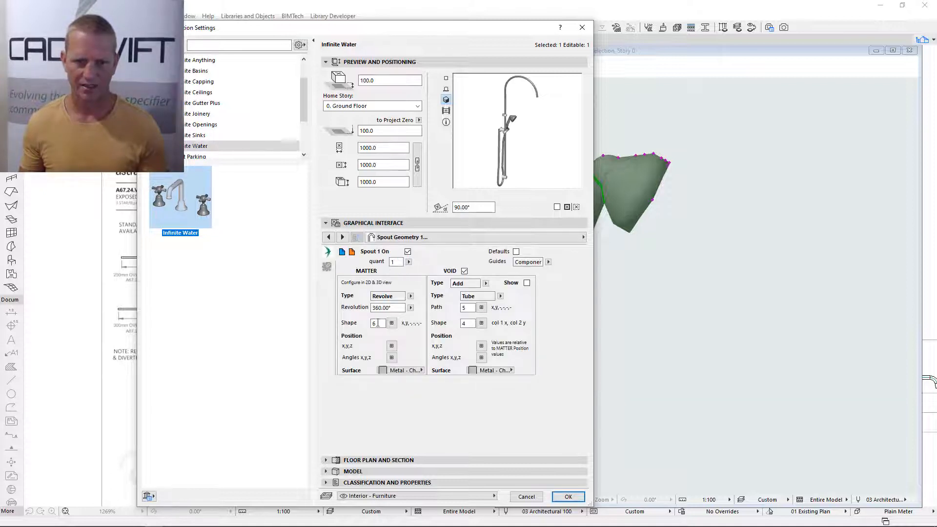
left_click(391, 347)
left_click(560, 288)
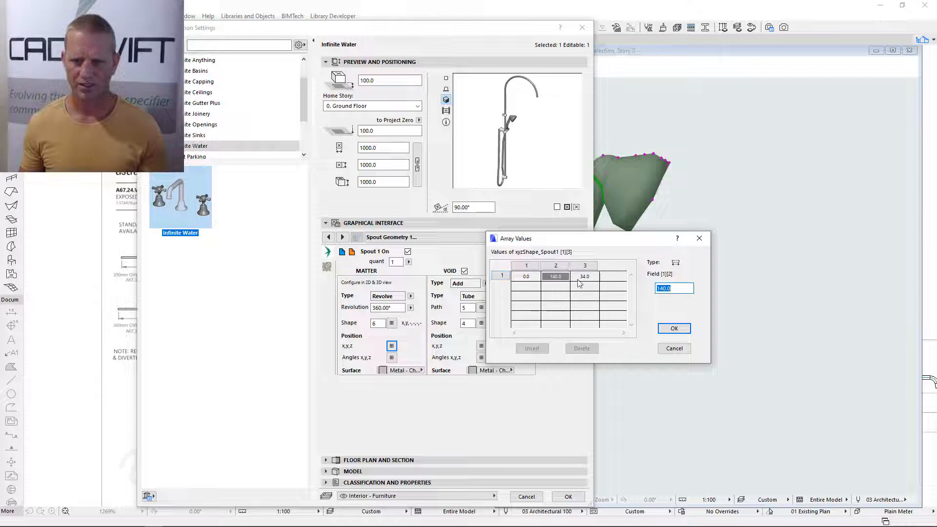
left_click(588, 279)
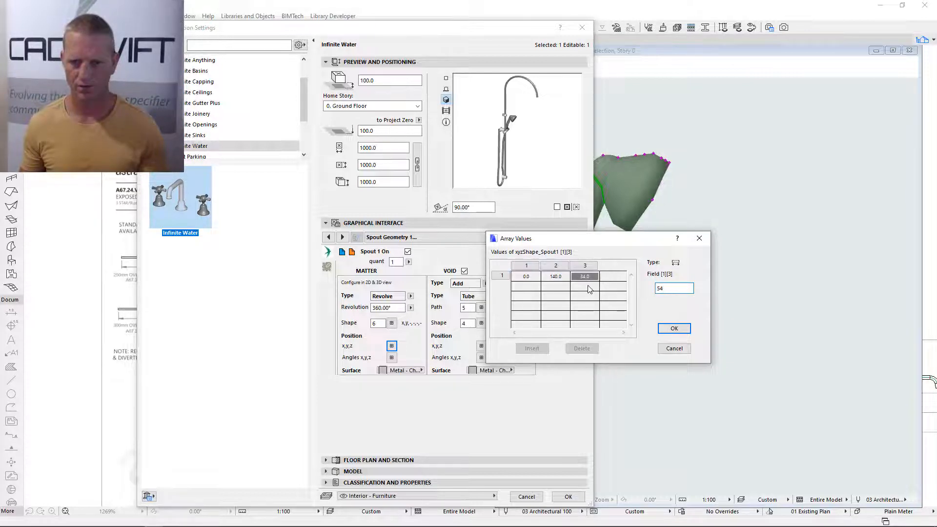
key("Return")
key("Return")
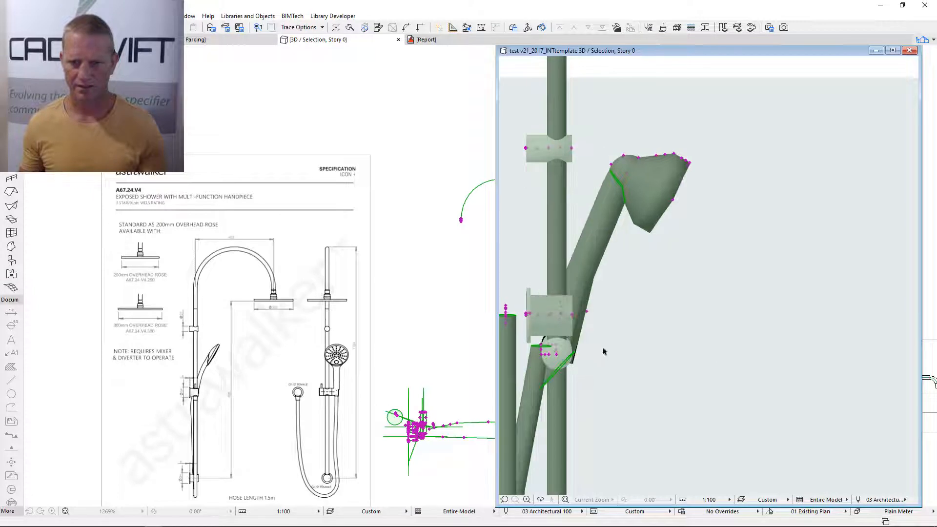
Step: Set the z position of the Spout Geometry 2 tube to -30 and apply the settings
scroll(603, 352, "down", 2)
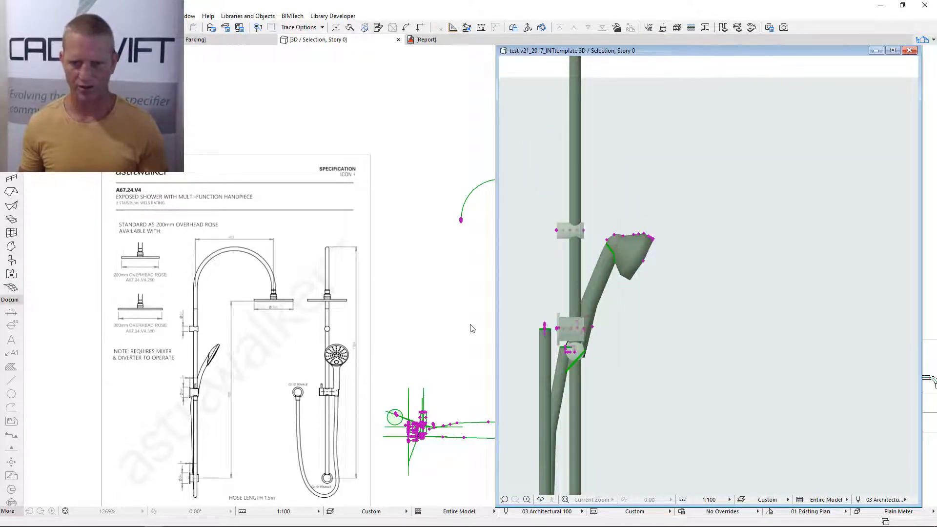
key("ctrl+t")
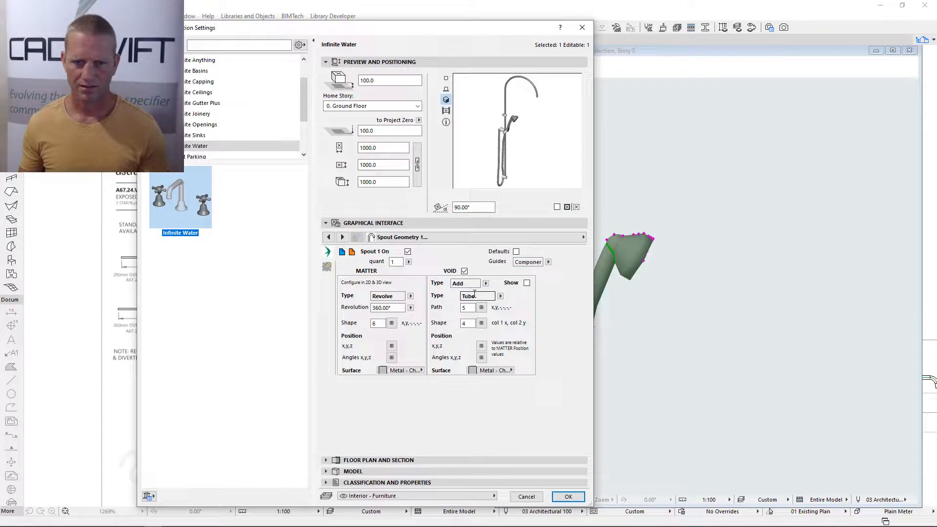
left_click(342, 237)
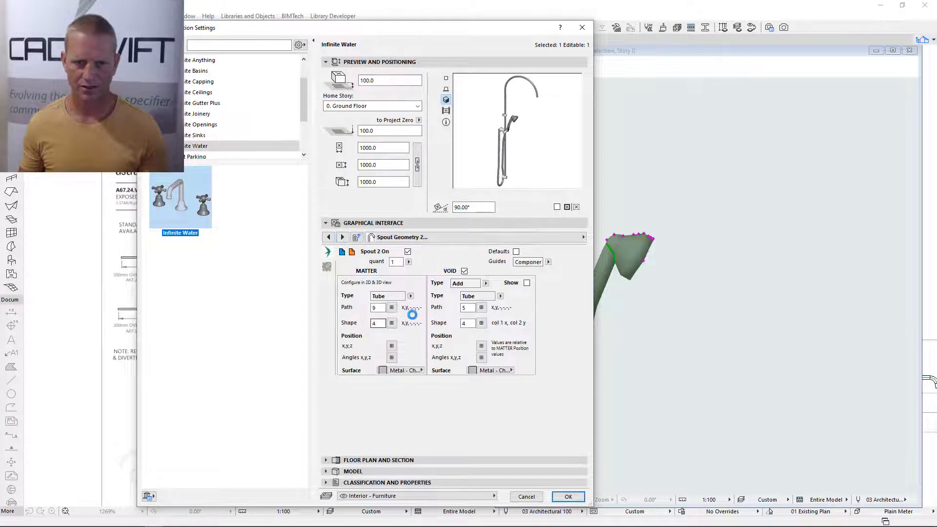
left_click(392, 346)
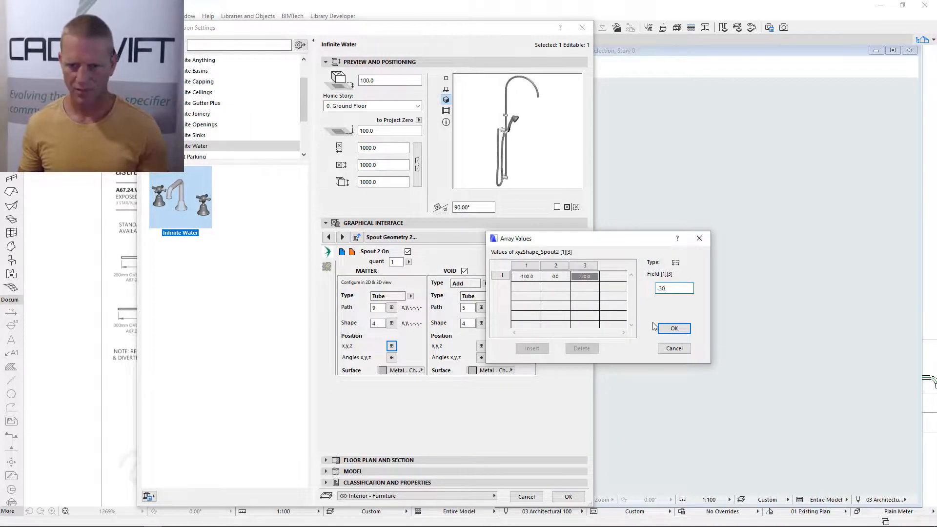
left_click(674, 329)
key("Return")
scroll(598, 371, "down", 1)
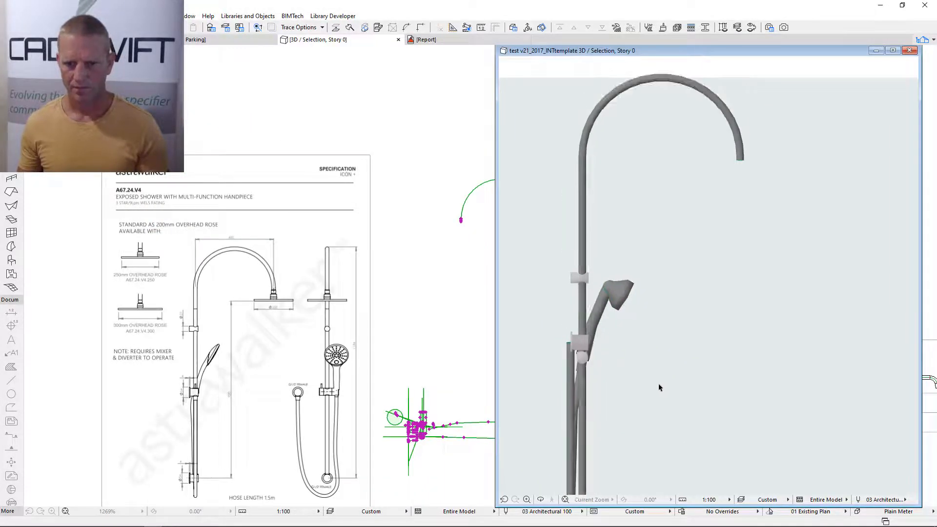
Step: Examine from several angles how the hose, handpiece and brackets line up in the 3D model
middle_click_drag(659, 386, 617, 224, "shift")
middle_click_drag(556, 260, 635, 246, "shift")
middle_click_drag(653, 366, 608, 360, "shift")
middle_click_drag(713, 356, 807, 347, "shift")
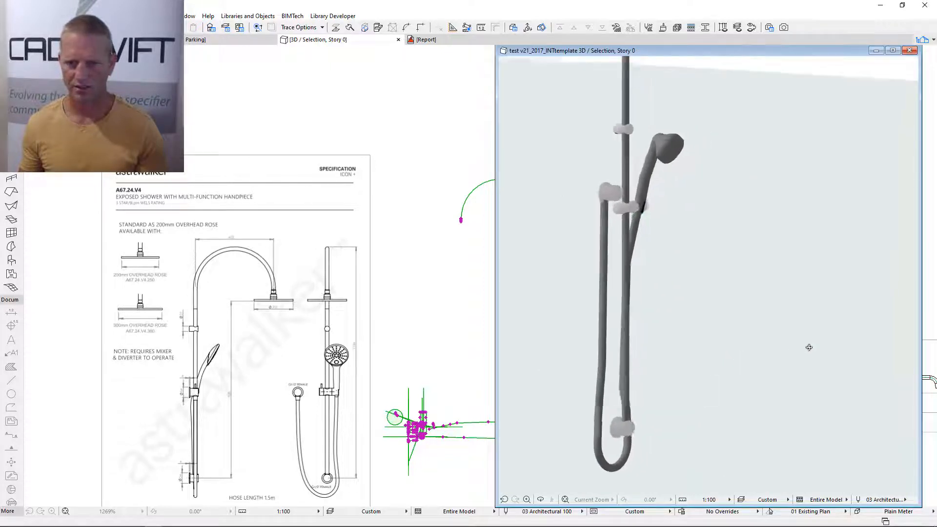
middle_click_drag(662, 382, 709, 366, "shift")
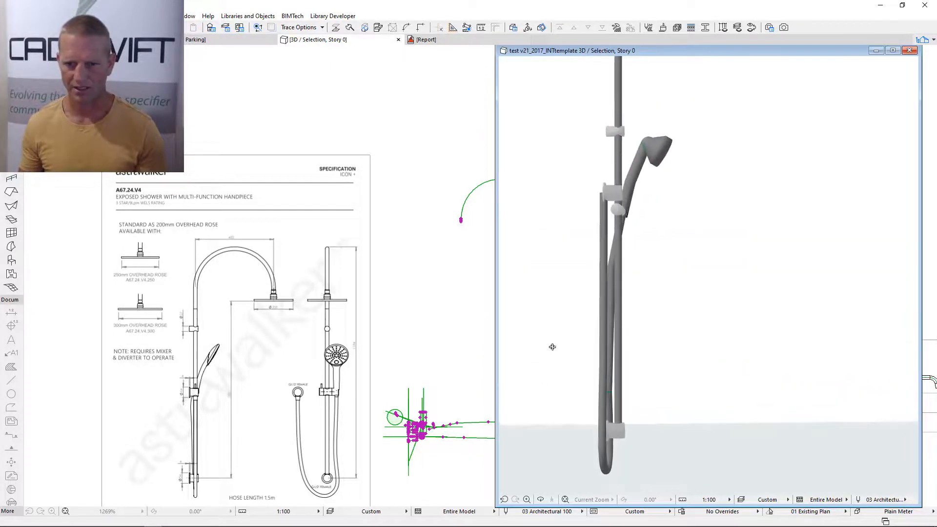
scroll(620, 201, "up", 4)
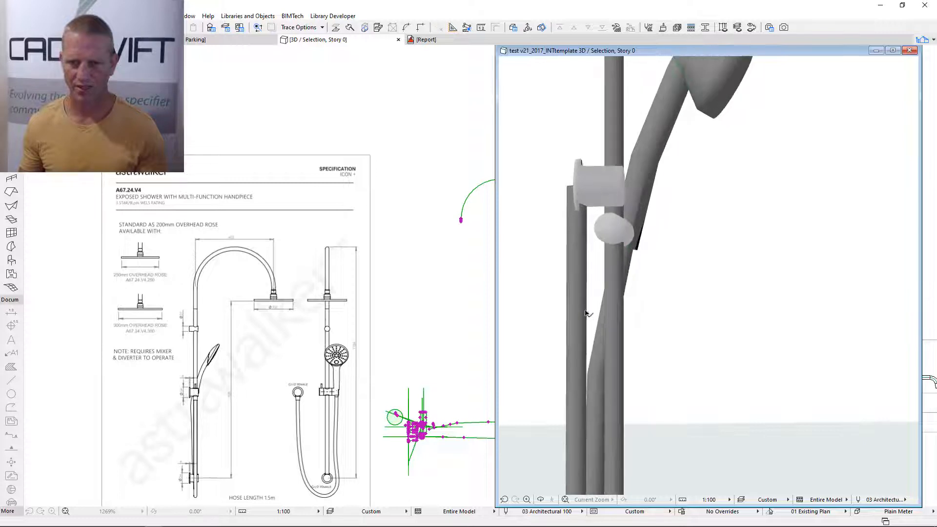
middle_click_drag(588, 313, 580, 356, "shift")
scroll(576, 351, "down", 2)
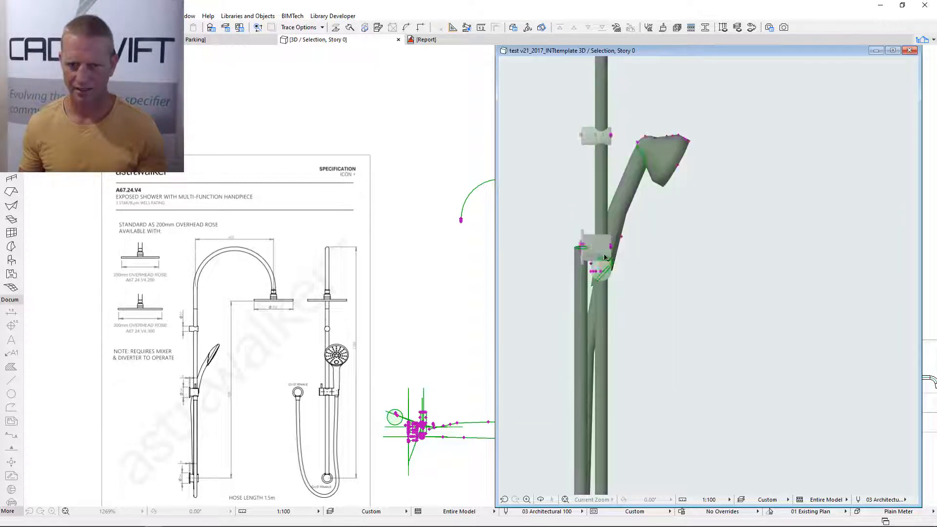
middle_click_drag(668, 349, 482, 334, "shift")
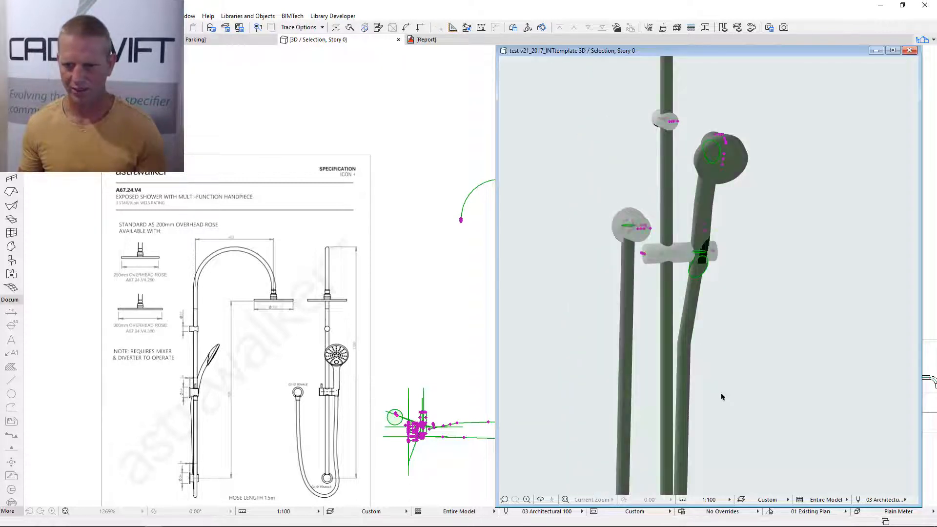
middle_click_drag(720, 393, 594, 284)
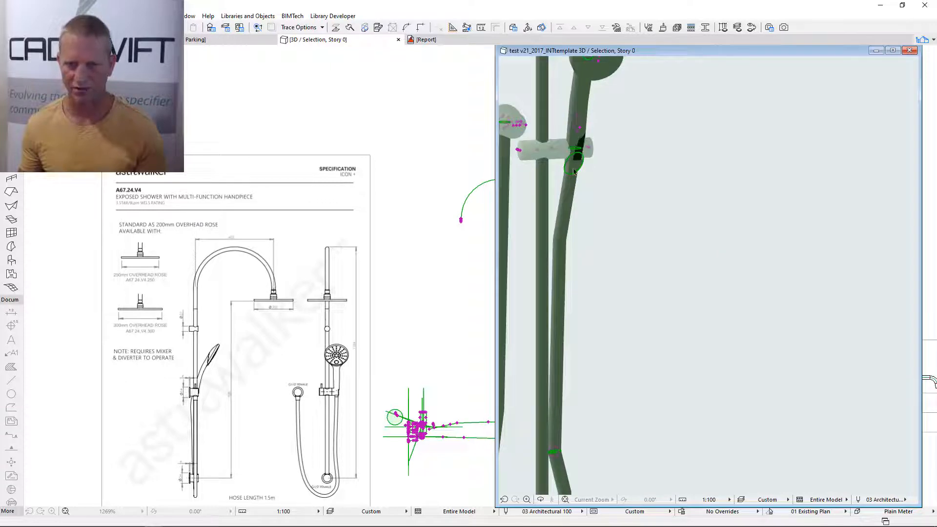
scroll(649, 273, "down", 3)
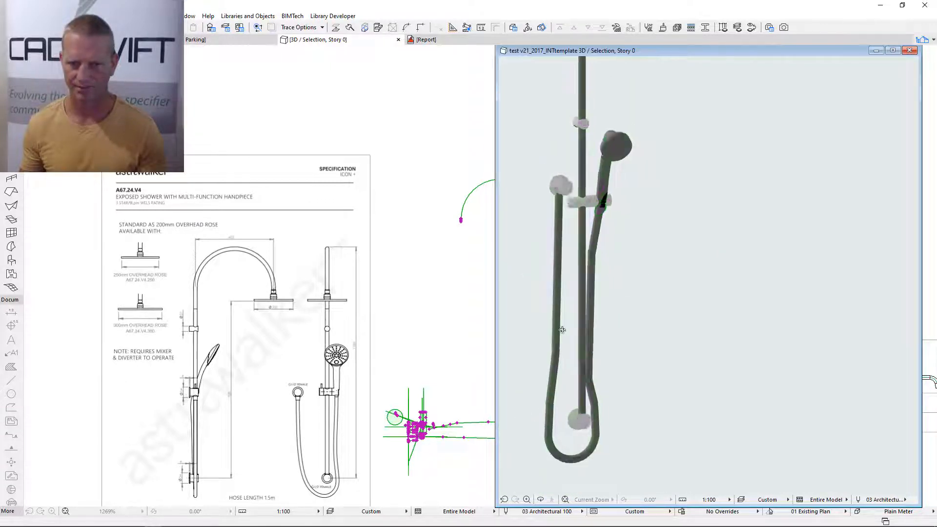
middle_click_drag(561, 329, 641, 338, "shift")
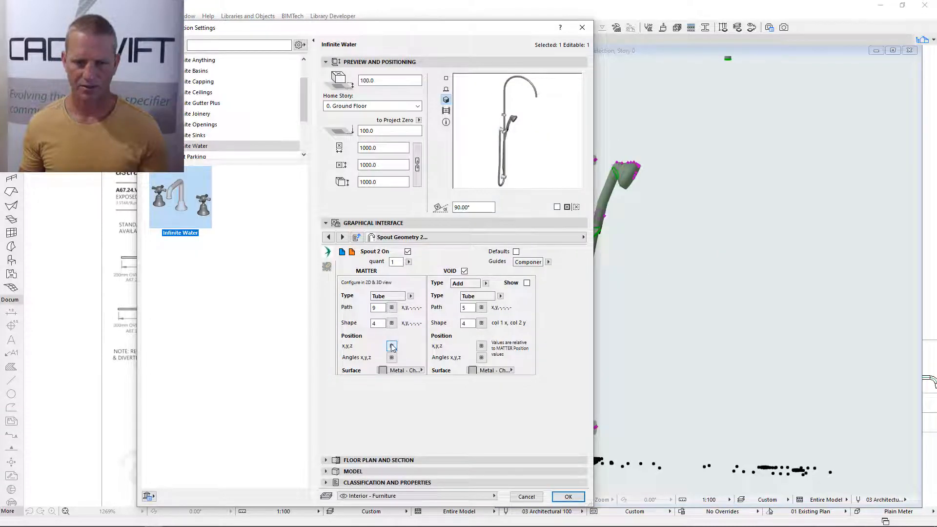
Step: Set the z position of the Spout Geometry 2 tube to 20 and apply the settings to the shower
left_click(392, 347)
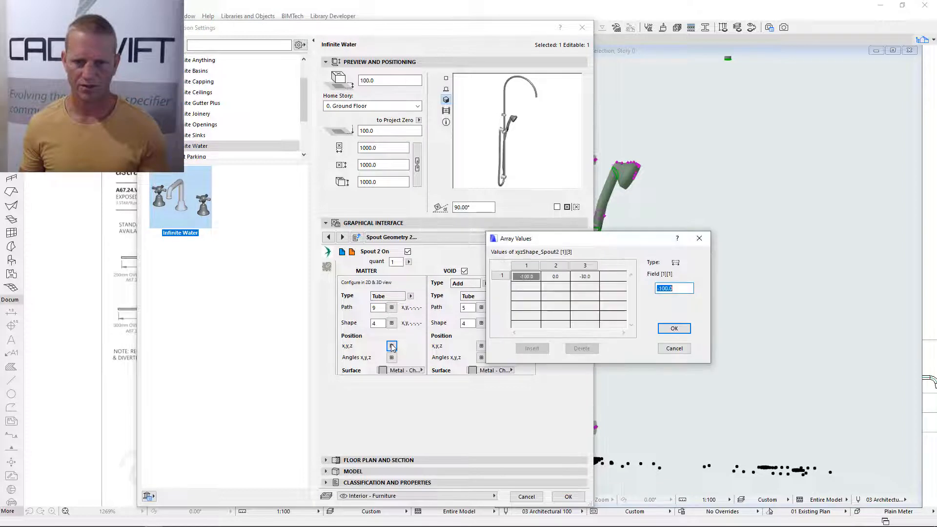
left_click(593, 279)
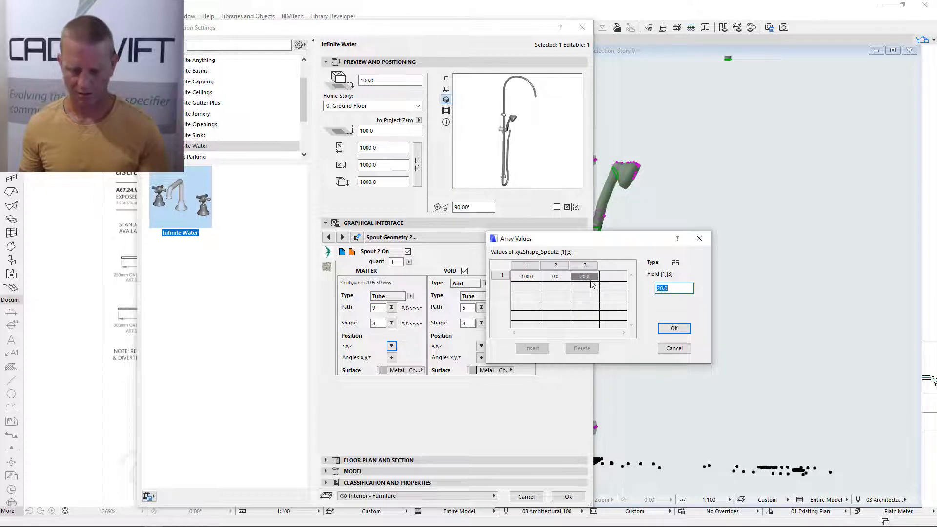
type("20")
key("Return")
left_click(568, 496)
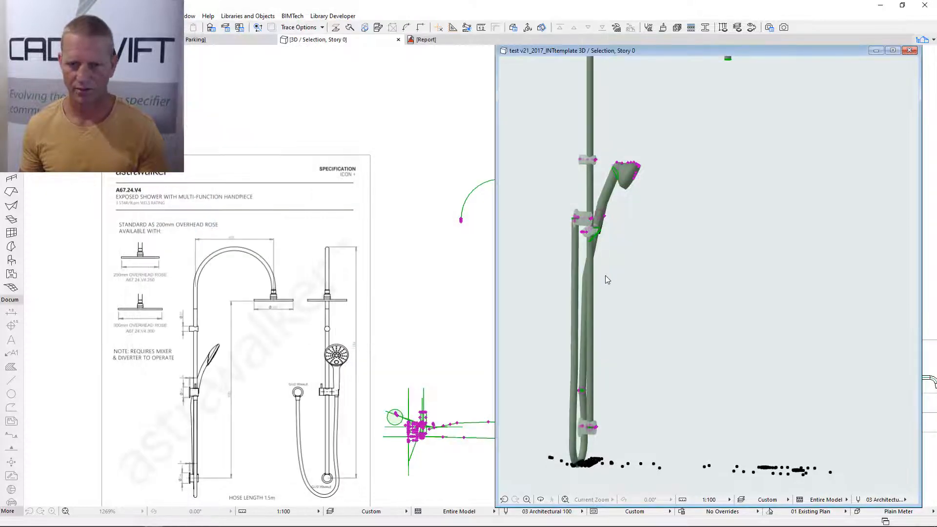
Step: Inspect the hose's upper end against the handpiece and its holder from the side, back and front in 3D
scroll(604, 259, "up", 5)
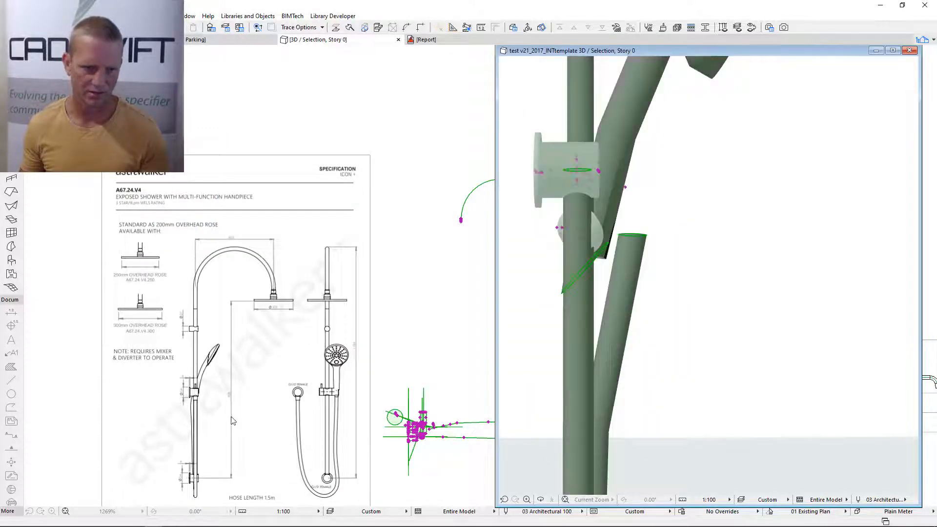
scroll(590, 230, "down", 5)
scroll(557, 278, "up", 4)
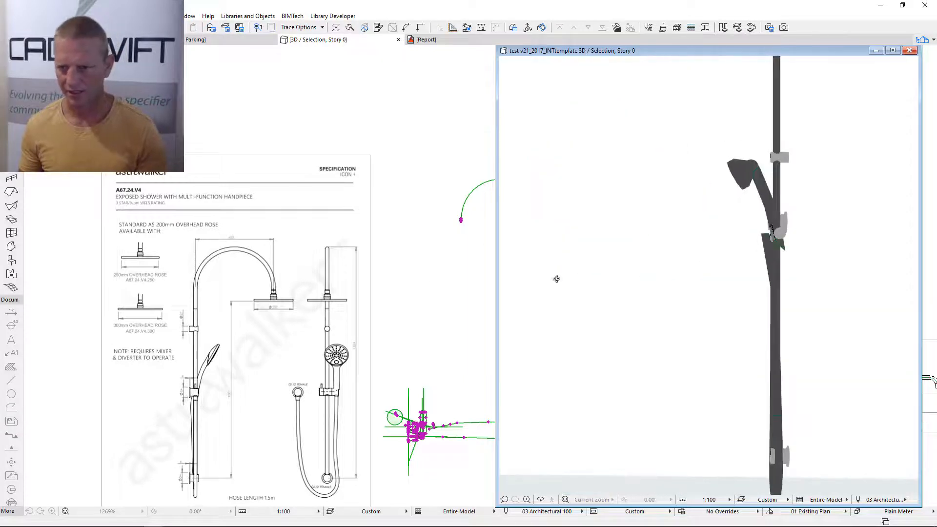
right_click(713, 308)
left_click(703, 313)
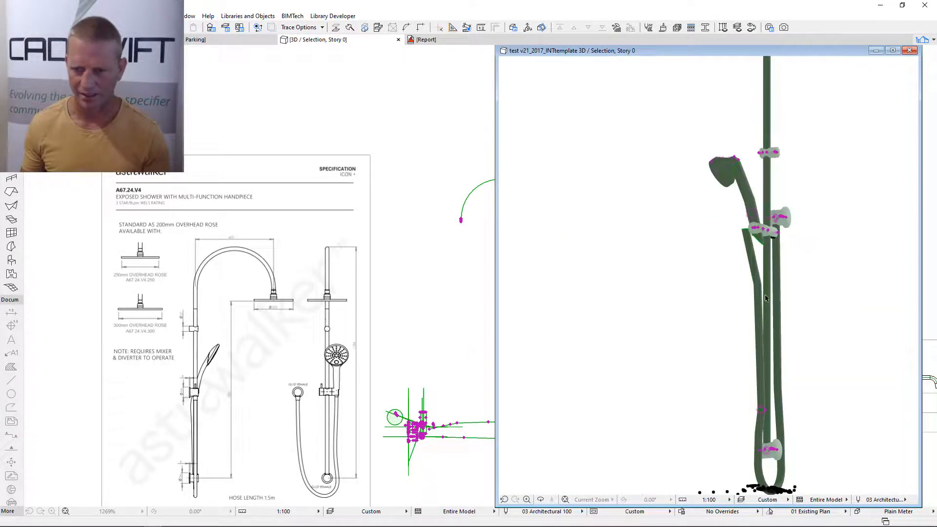
scroll(683, 278, "up", 5)
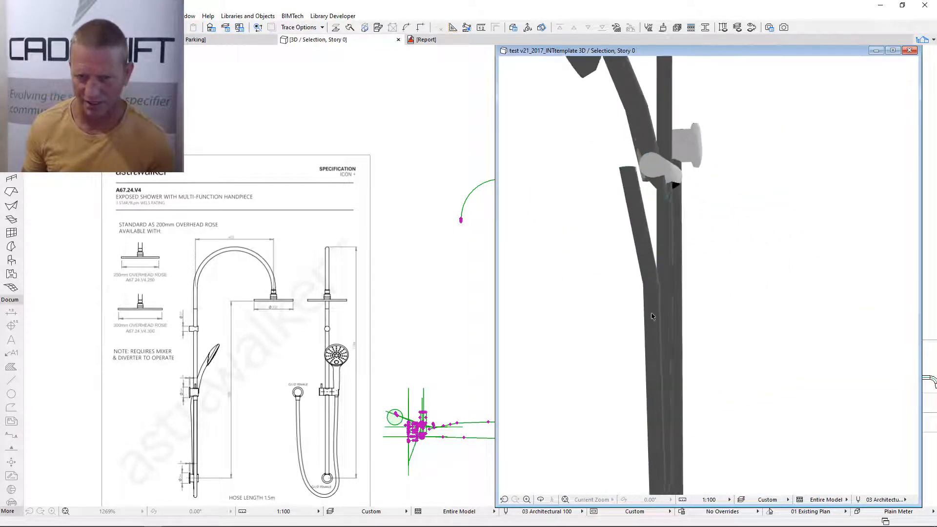
scroll(656, 266, "down", 3)
left_click(636, 173)
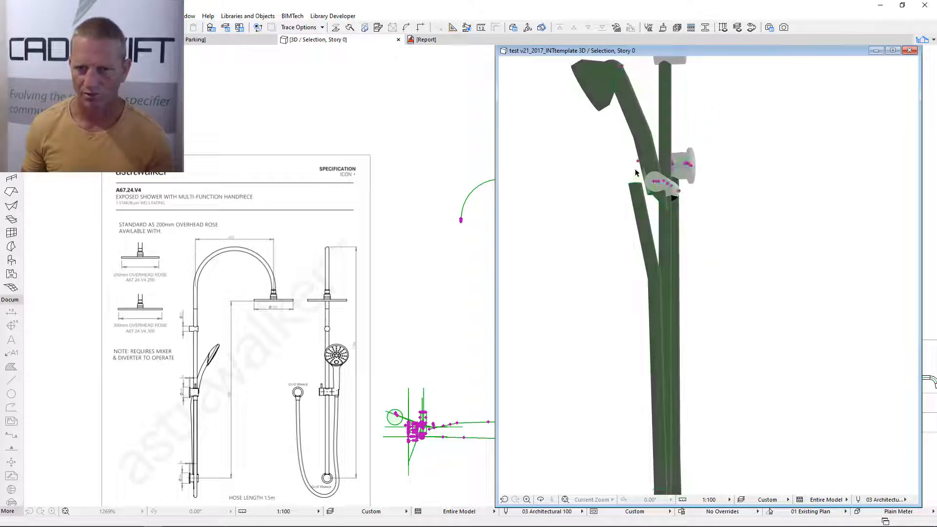
scroll(679, 266, "down", 3)
middle_click_drag(679, 266, 781, 300, "shift")
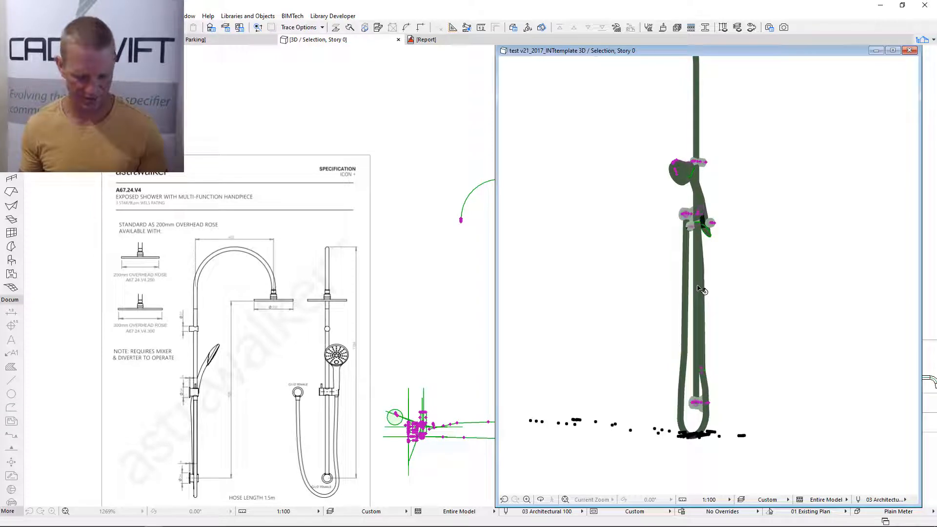
Step: In the floor plan, stretch the hose path's end node near the handpiece level with the adjacent bend node
key("F2")
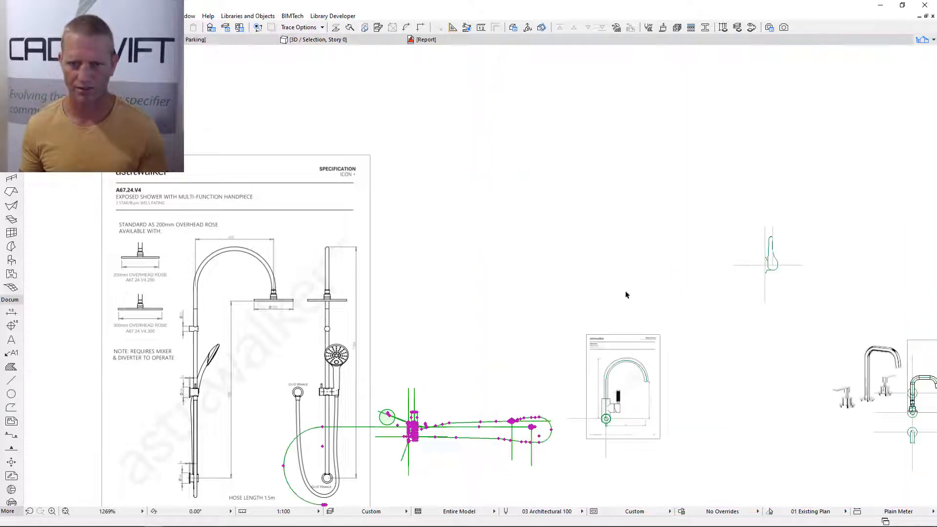
scroll(488, 444, "up", 10)
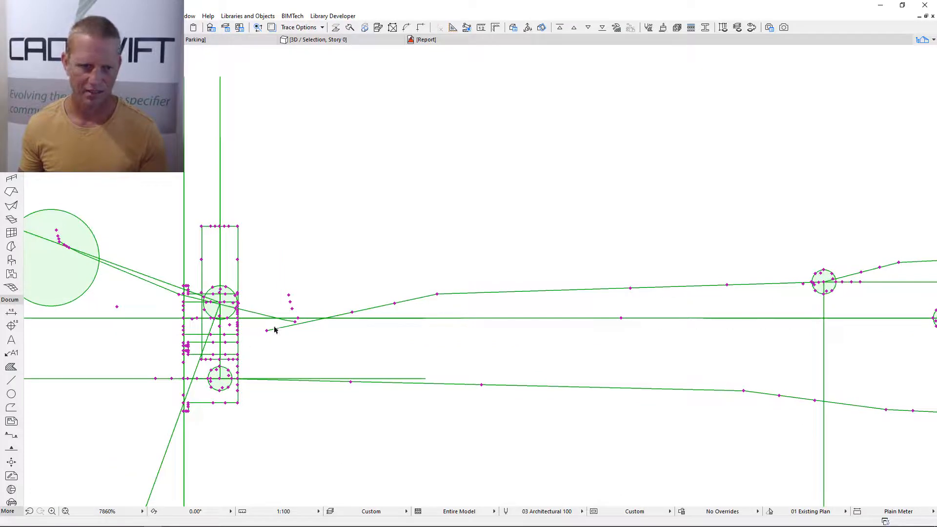
left_click(267, 330)
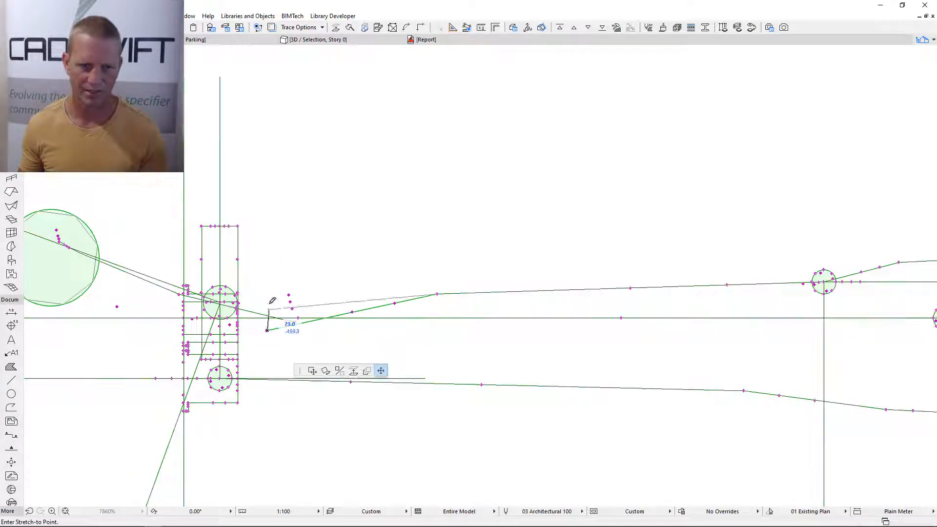
left_click(266, 296)
key("F3")
Step: Stretch the hose path's node at the lower circle off its centre in plan, and check the hose in 3D
middle_click_drag(706, 298, 724, 313, "shift")
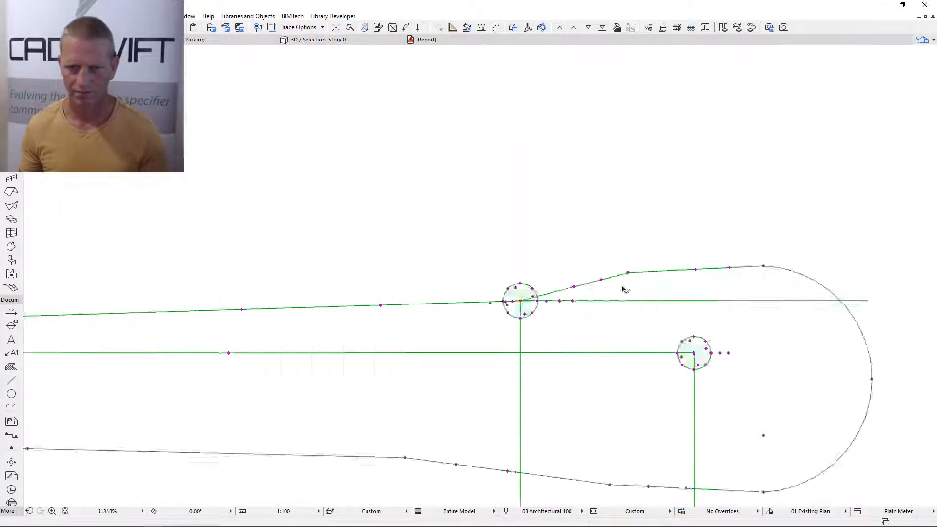
scroll(623, 229, "down", 3)
left_click(211, 304)
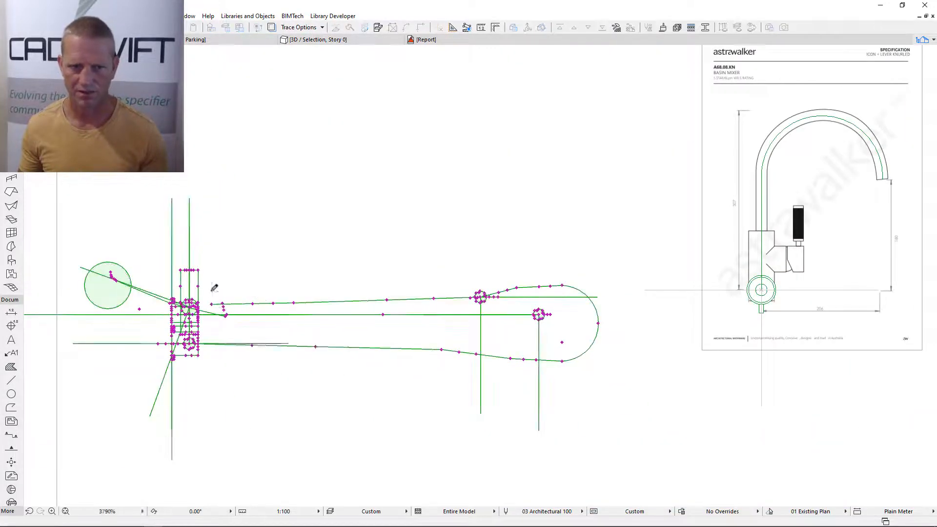
scroll(410, 293, "up", 5)
left_click(410, 287)
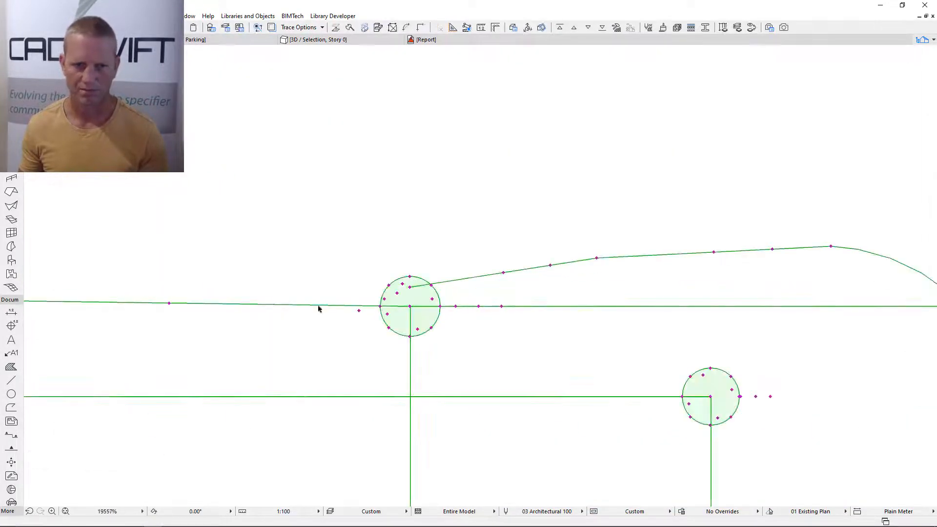
scroll(466, 330, "down", 1)
left_click(93, 310)
key("Escape")
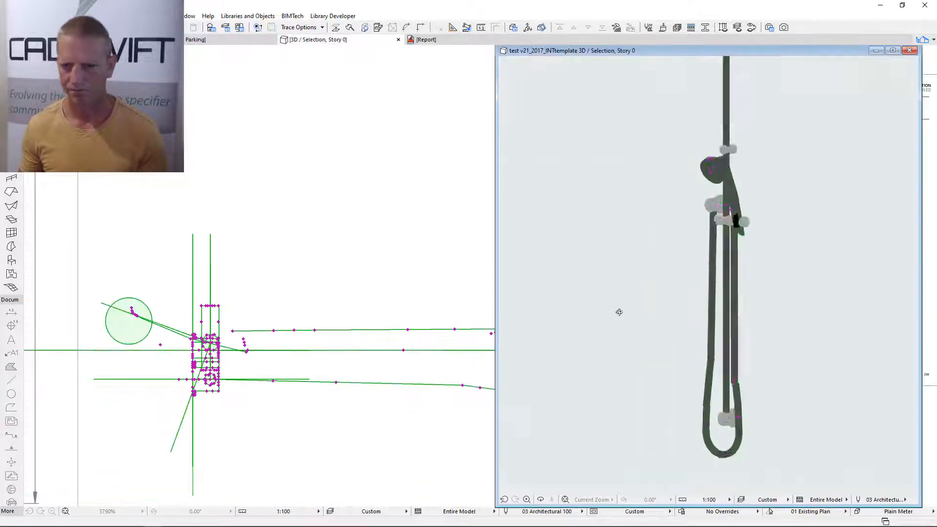
Step: Set the void tube's position value in Spout Geometry 2 to 0 and apply the settings to the shower
scroll(596, 360, "up", 5)
scroll(546, 355, "down", 3)
key("ctrl+t")
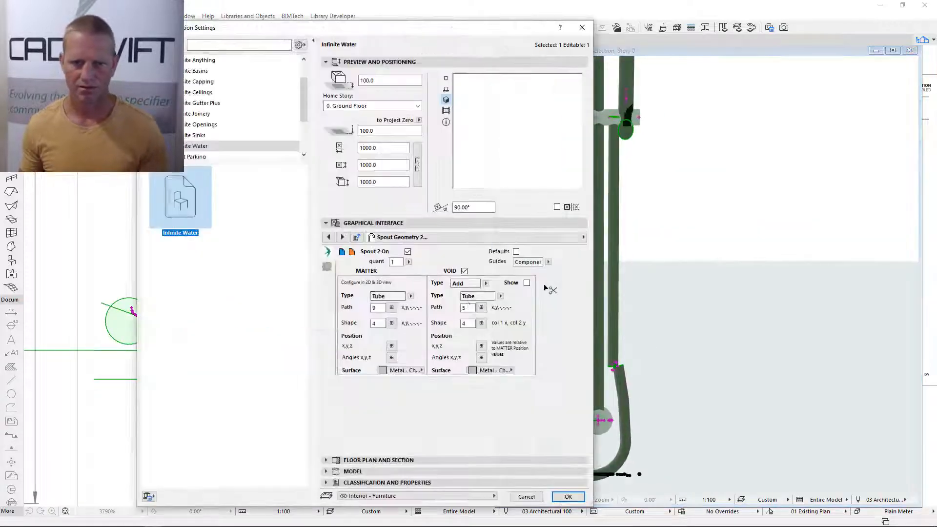
left_click(481, 346)
type("0")
key("Return")
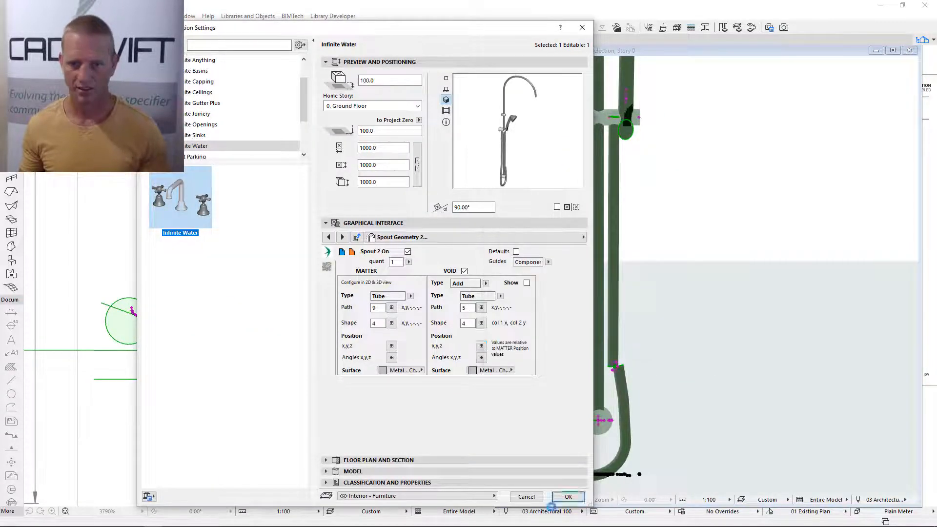
left_click(559, 498)
Step: In the floor plan, stretch the loose hose node beside the upper connection circle slightly closer to the straight hose run
middle_click_drag(666, 354, 634, 374, "shift")
key("ctrl+t")
key("Return")
double_click(634, 333)
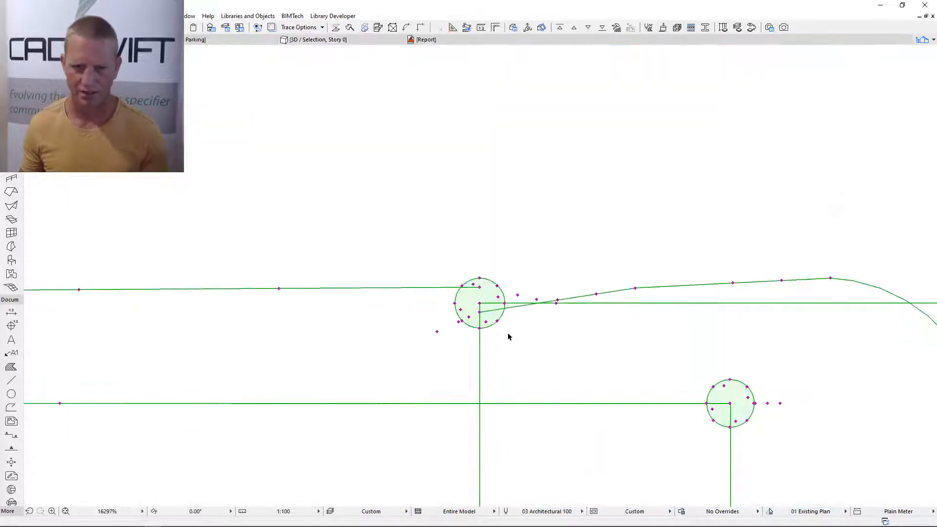
scroll(508, 337, "up", 1)
left_click(423, 331)
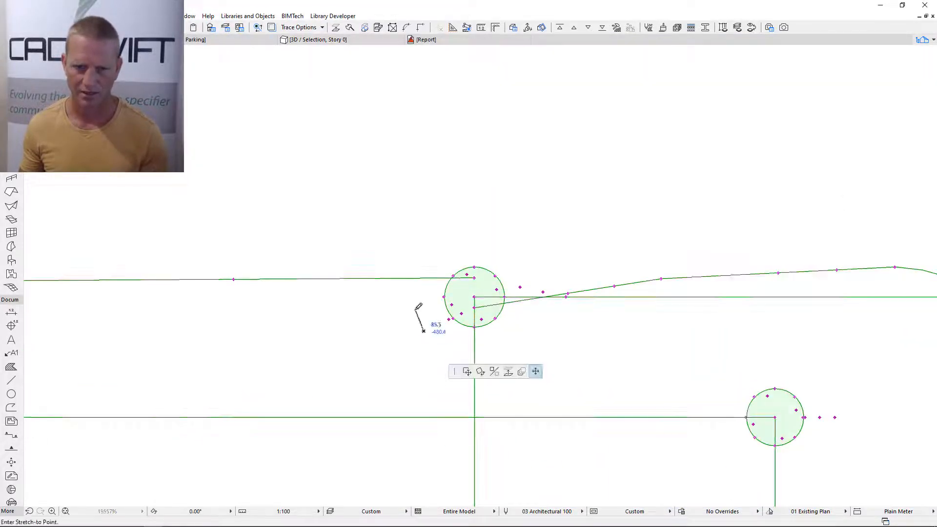
left_click(416, 307)
Step: Inspect the lower hose loop and its bends beside the riser in 3D from several angles
scroll(439, 325, "down", 5)
key("F3")
middle_click_drag(780, 398, 612, 419, "shift")
scroll(647, 413, "down", 5)
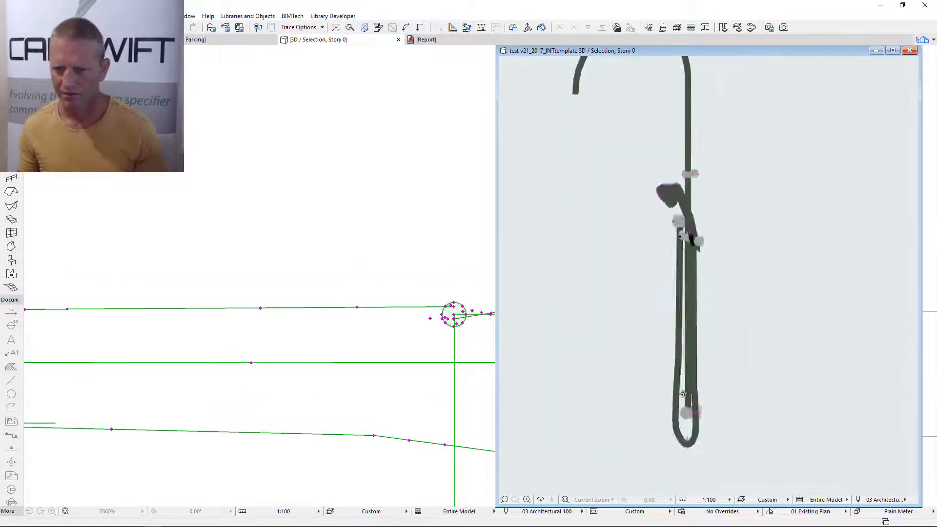
scroll(683, 419, "up", 5)
scroll(683, 418, "down", 3)
middle_click_drag(744, 402, 583, 439, "shift")
scroll(584, 440, "up", 4)
Step: In the floor plan, stretch the node on the axis beyond the upper connection circle closer to the circle, level with the hose run
left_click(442, 319)
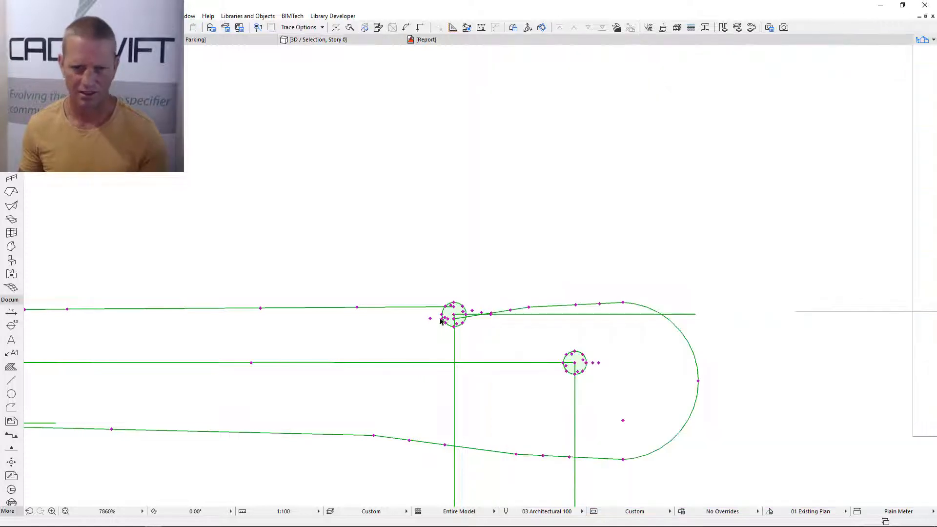
scroll(471, 301, "up", 7)
left_click(408, 321)
key("Escape")
left_click(541, 349)
key("Escape")
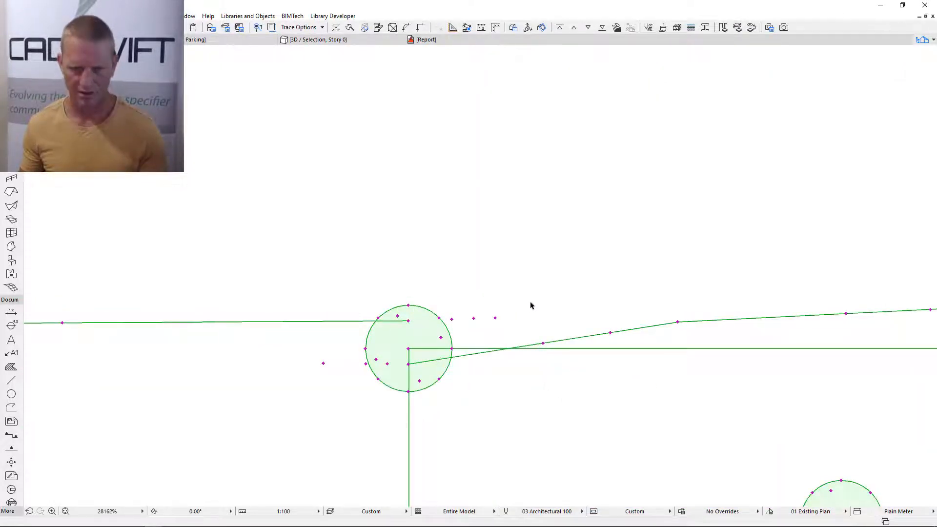
Step: Inspect the hose bends and the complete shower in 3D from the front and side
key("F3")
scroll(626, 361, "down", 10)
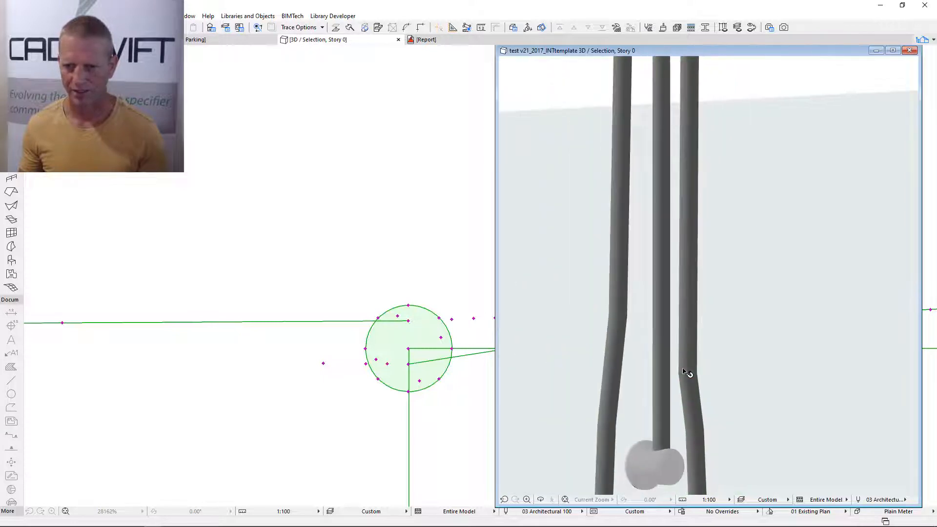
scroll(612, 322, "down", 5)
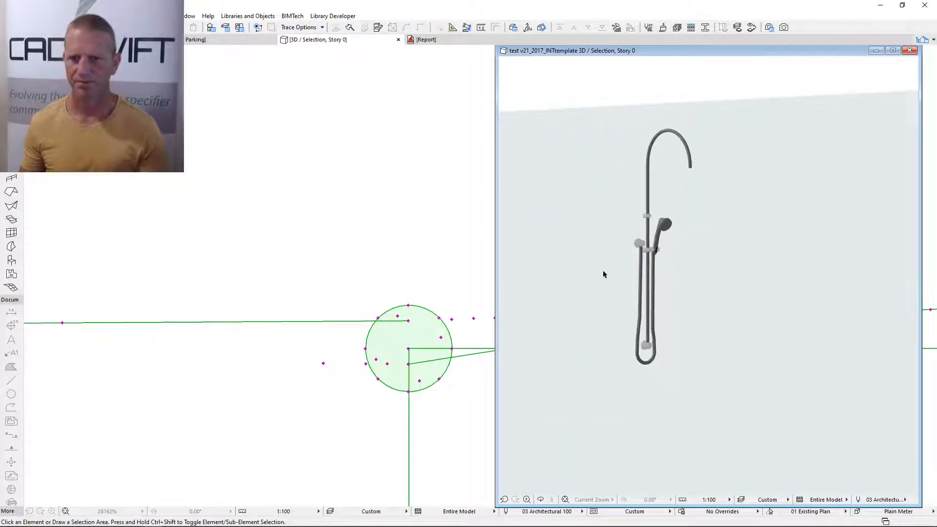
middle_click_drag(604, 272, 629, 330, "shift")
scroll(628, 336, "up", 3)
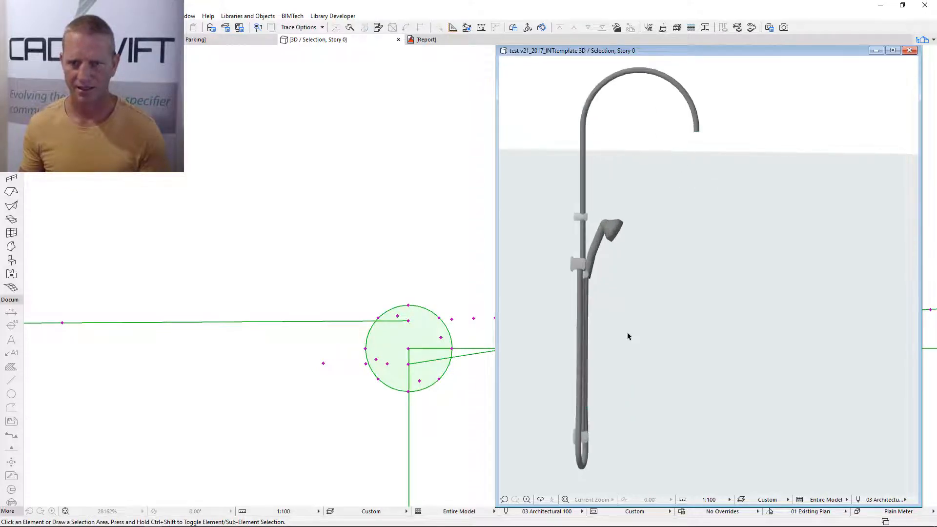
middle_click_drag(716, 323, 694, 322, "shift")
scroll(694, 322, "down", 2)
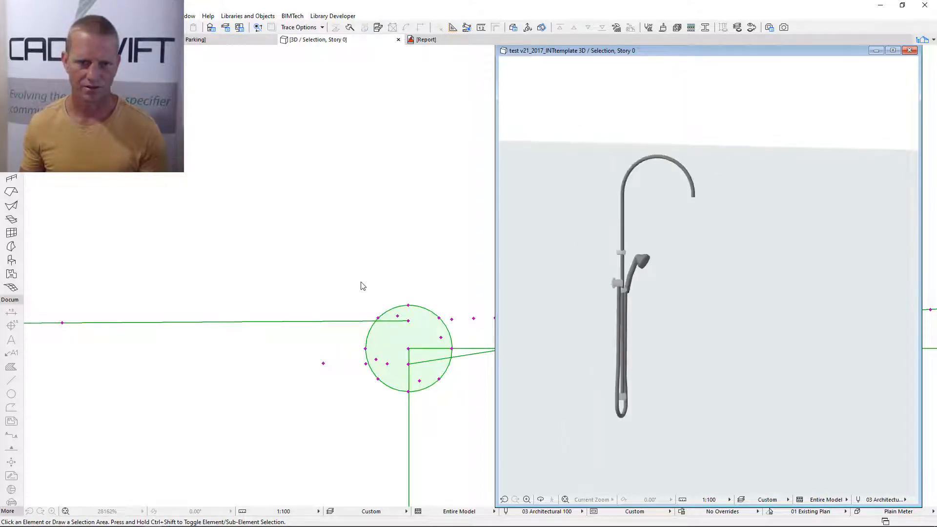
Step: On the specification sheet's side elevation, measure from the underside of the Ø200 shower rose up to the spout end with a temporary line
left_click(372, 282)
scroll(390, 290, "down", 6)
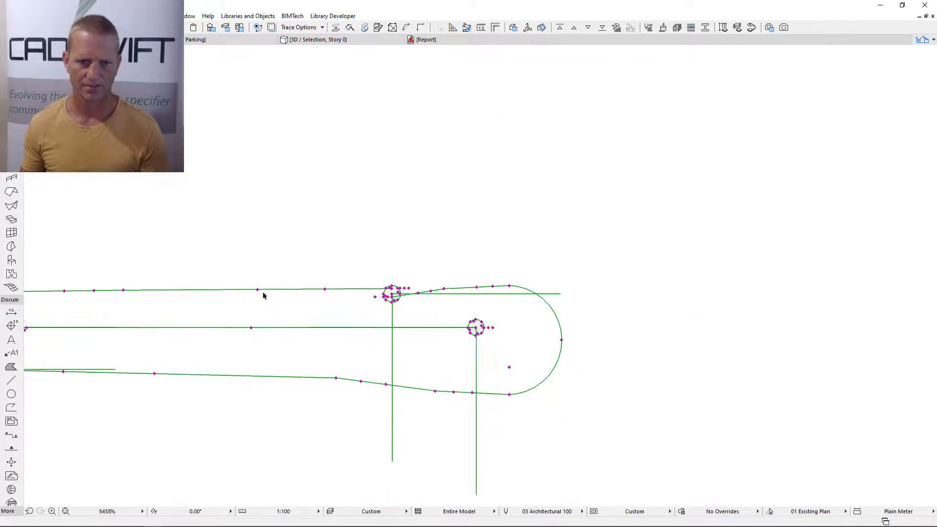
middle_click_drag(263, 295, 580, 294)
scroll(283, 308, "down", 5)
key("Escape")
middle_click_drag(276, 300, 591, 318)
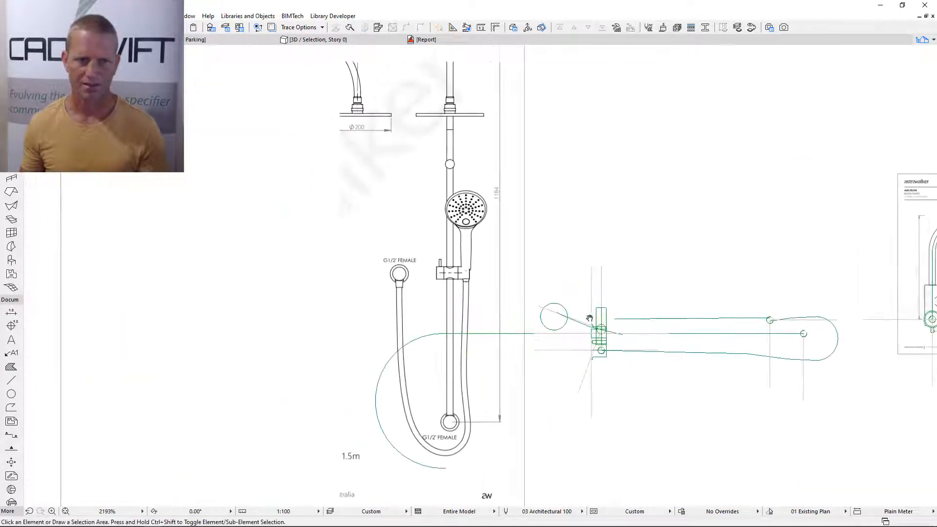
scroll(426, 228, "down", 4)
scroll(397, 295, "up", 11)
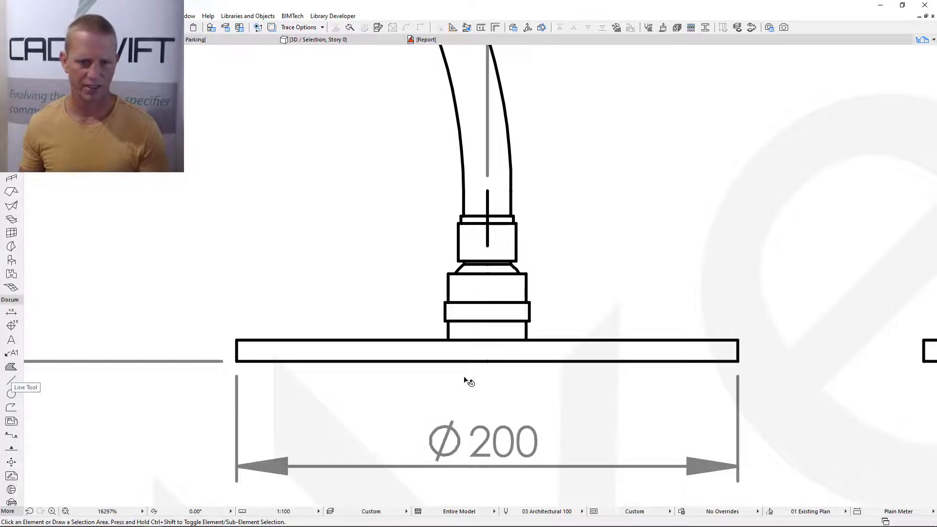
scroll(468, 380, "down", 5)
left_click(11, 383)
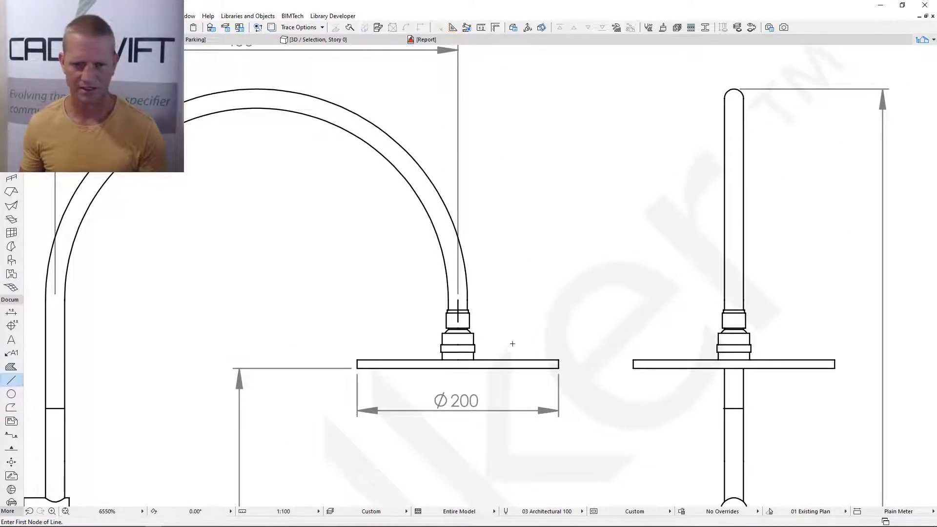
scroll(517, 343, "up", 5)
left_click(374, 404)
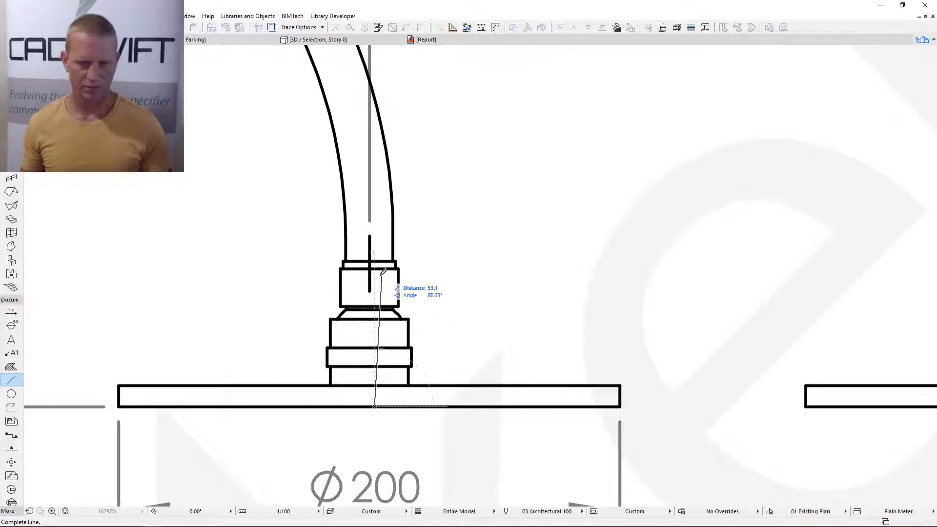
key("Escape")
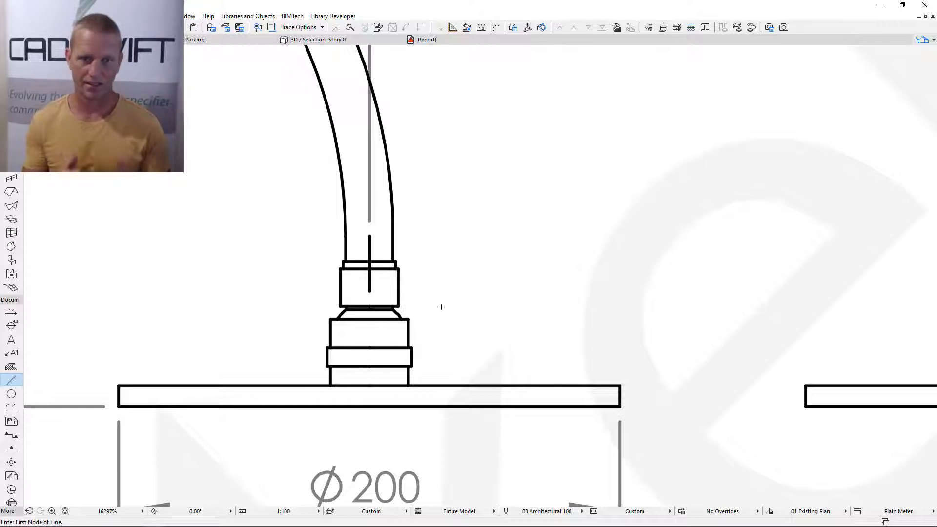
Step: Measure the shower rose along its centreline from the connector body's top edge to the disc's underside with a temporary line
left_click(370, 319)
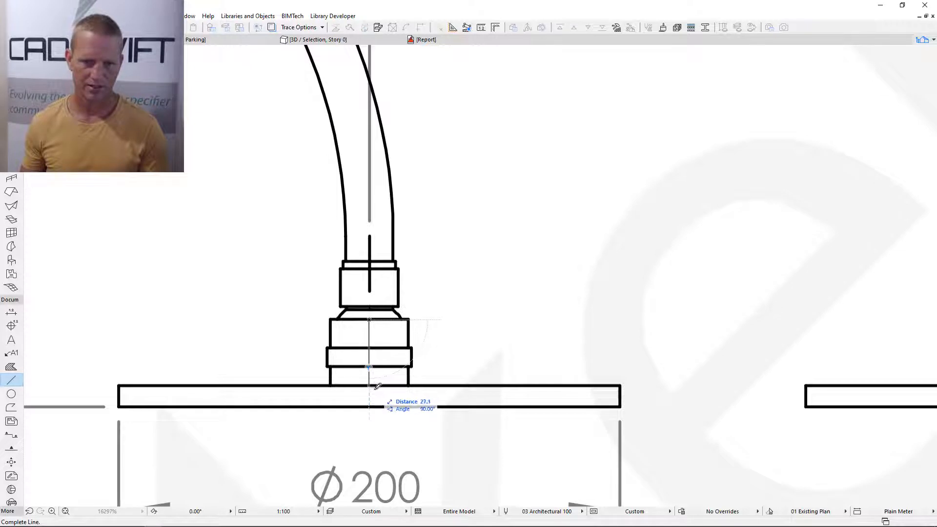
left_click(370, 405)
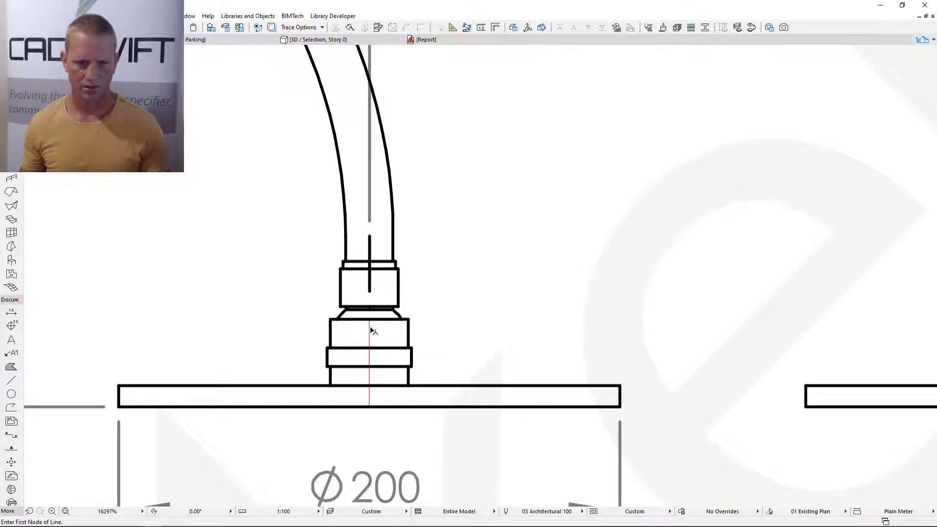
key("Escape")
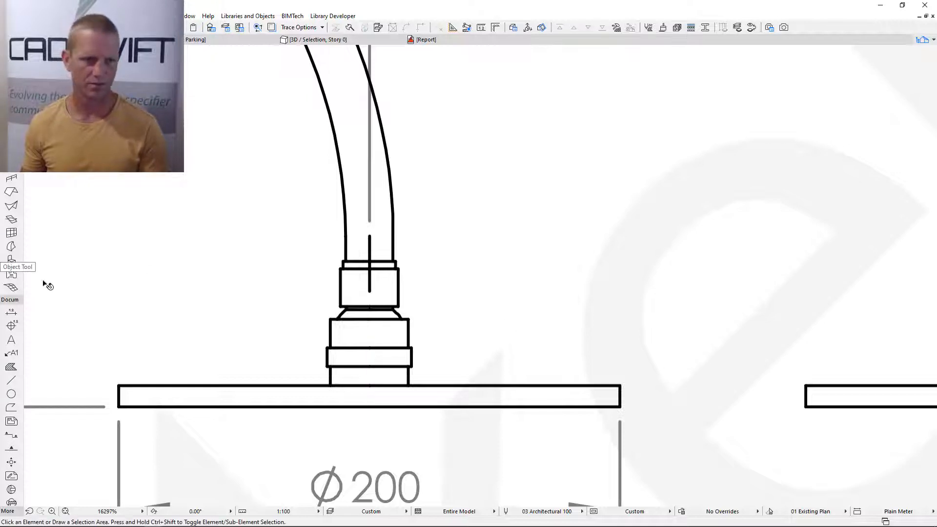
left_click(11, 380)
left_click(330, 335)
key("Escape")
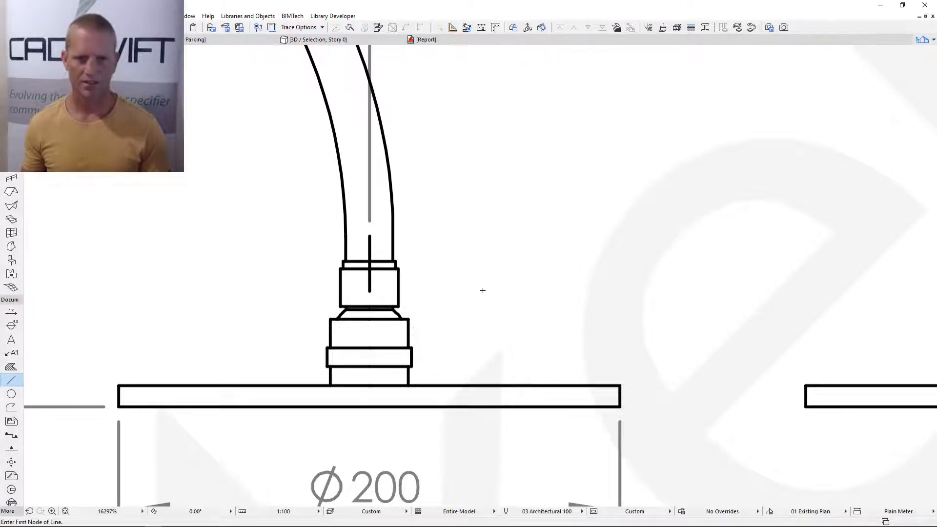
Step: In the shower's settings, change the Spout Geometry 4 matter type to Revolve with a 360° revolution
scroll(492, 277, "down", 3)
scroll(492, 276, "down", 4)
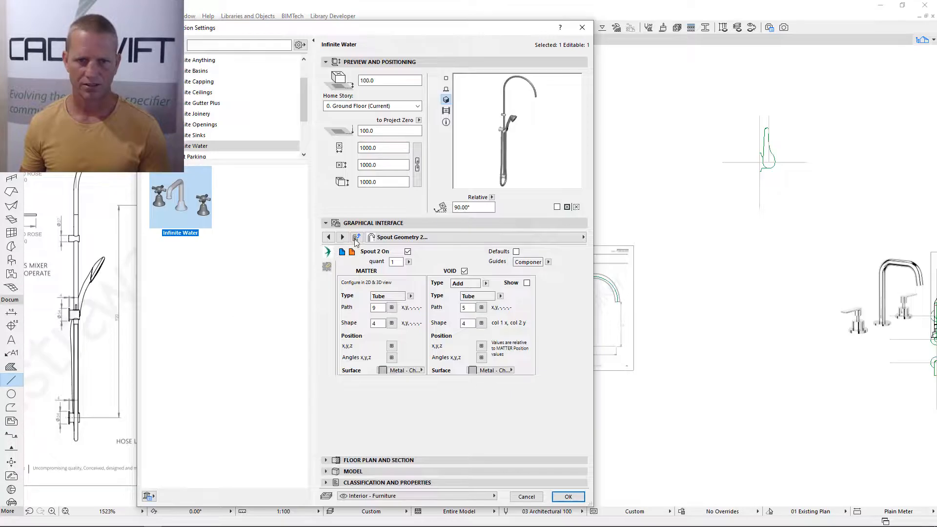
left_click(342, 237)
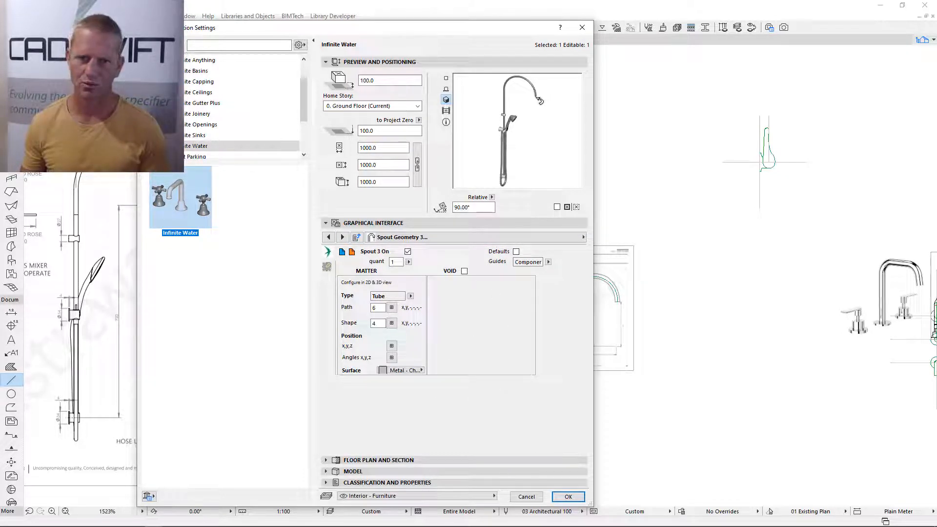
left_click(342, 237)
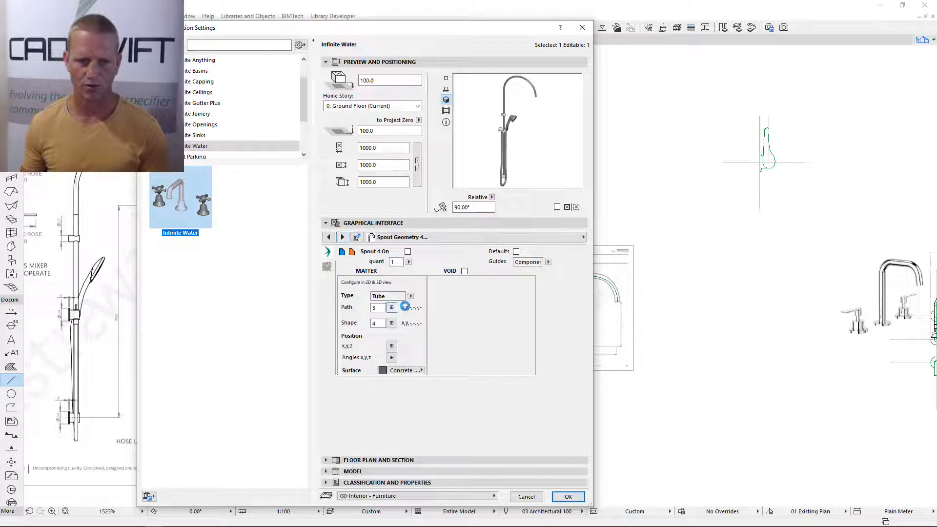
left_click(411, 296)
left_click(441, 306)
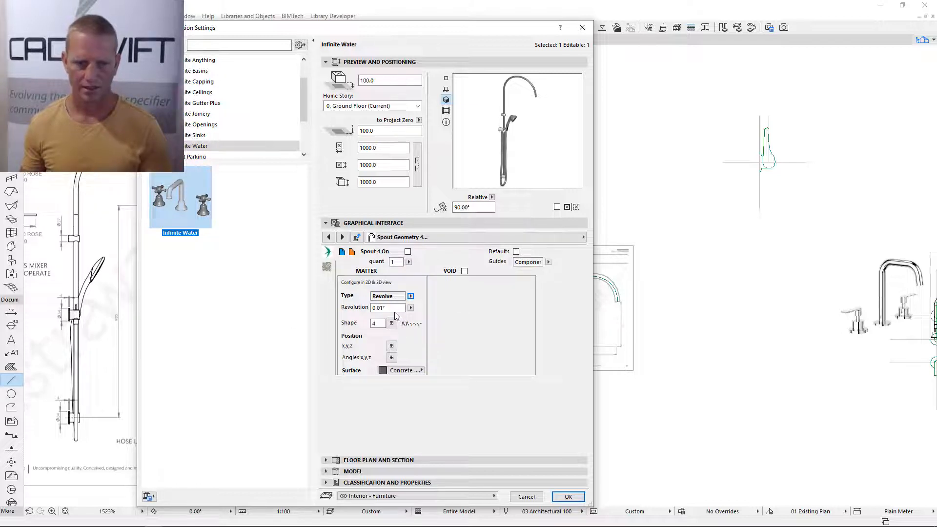
left_click(386, 308)
type("360")
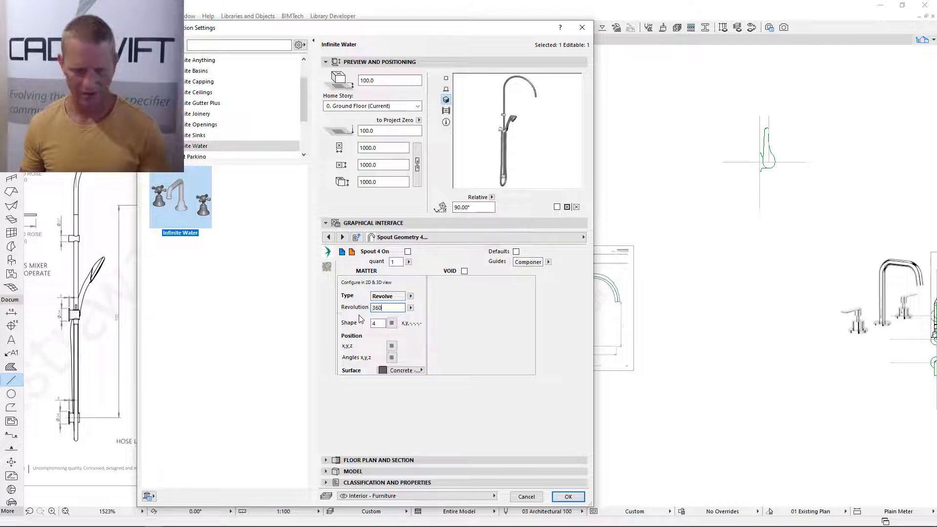
left_click(379, 323)
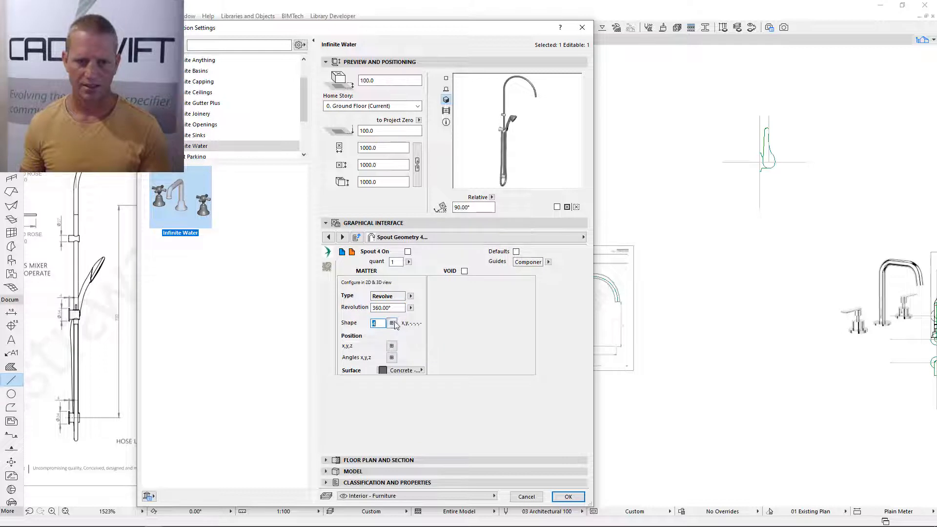
Step: Set the Spout Geometry 4 shape's position to x 0, y 360 and z 430, and switch Spout 4 on
left_click(391, 357)
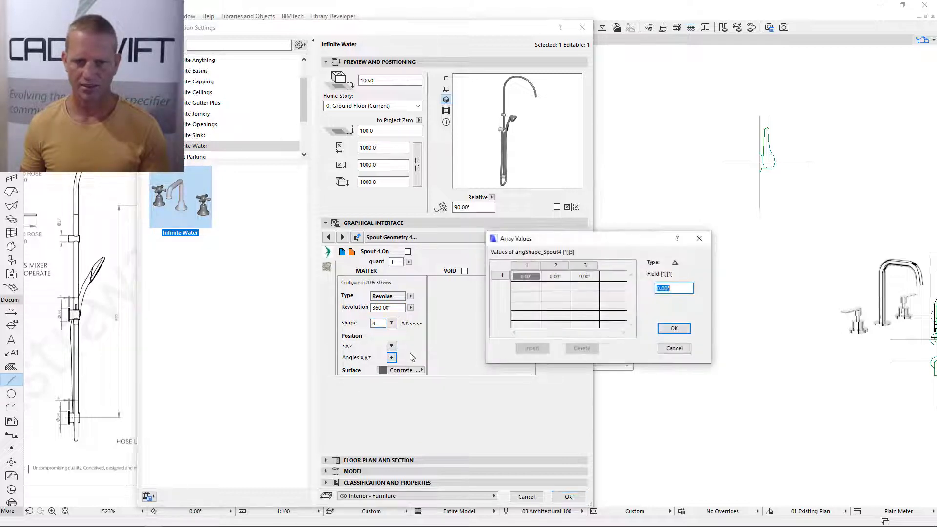
left_click(674, 348)
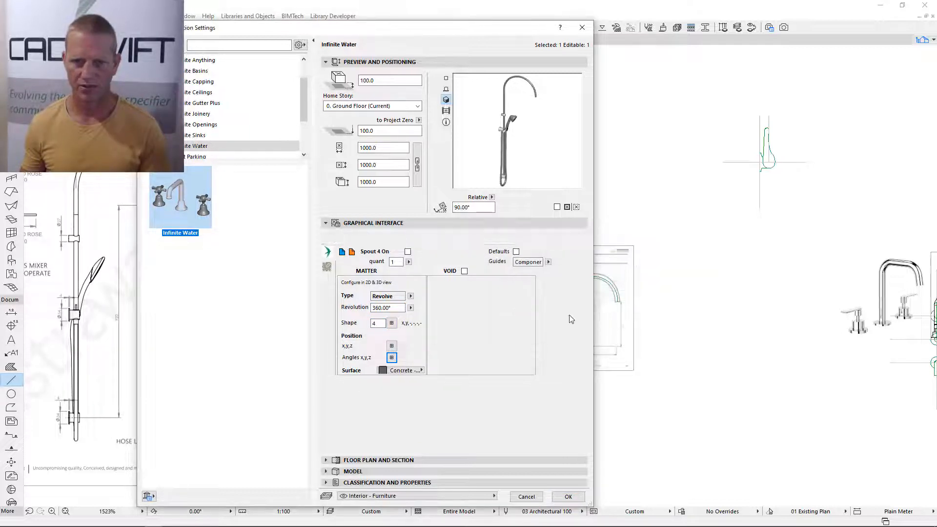
left_click(392, 347)
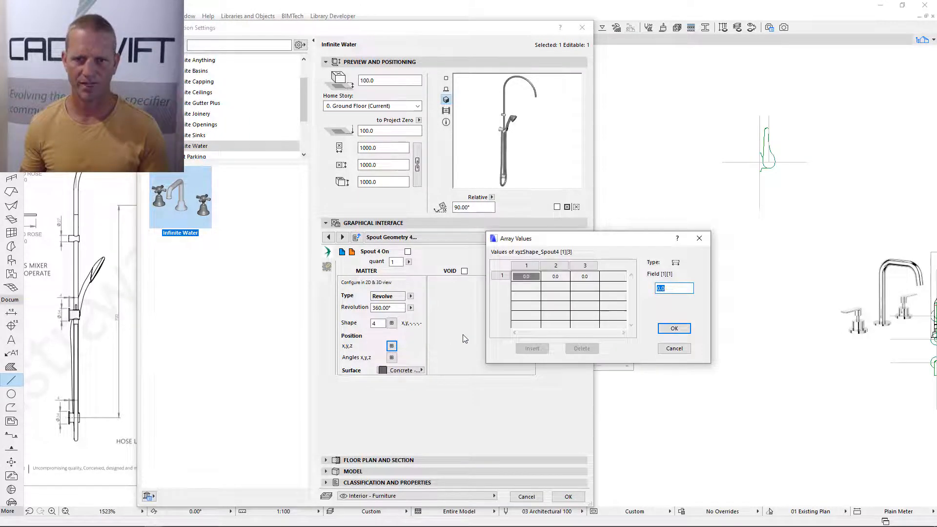
left_click(592, 278)
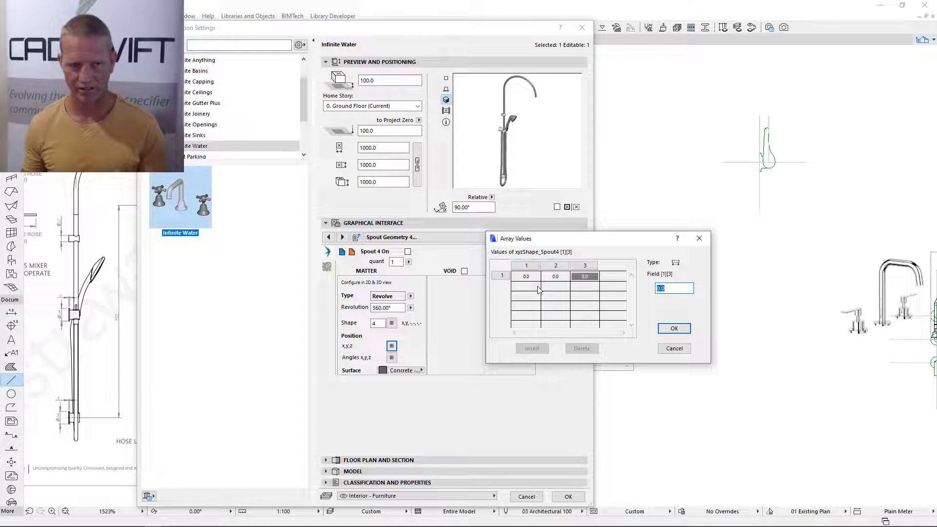
left_click(565, 278)
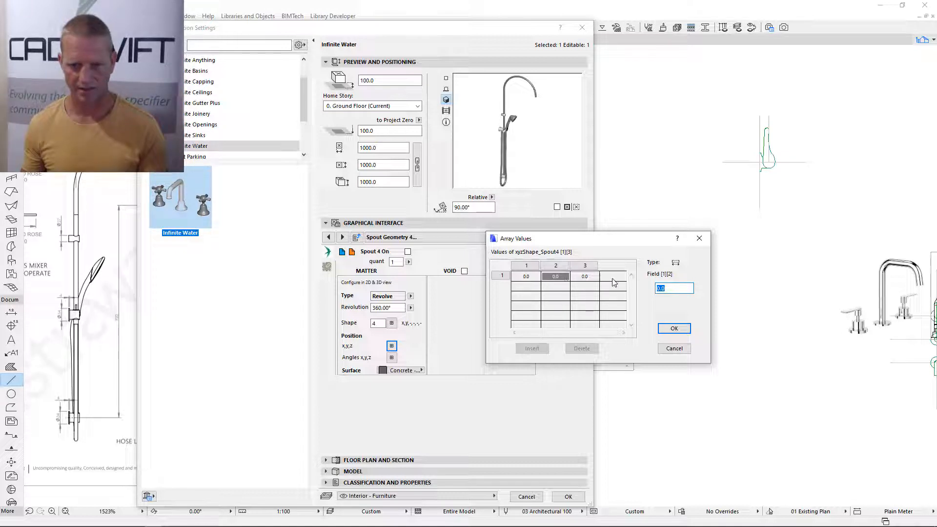
left_click(576, 278)
left_click(561, 278)
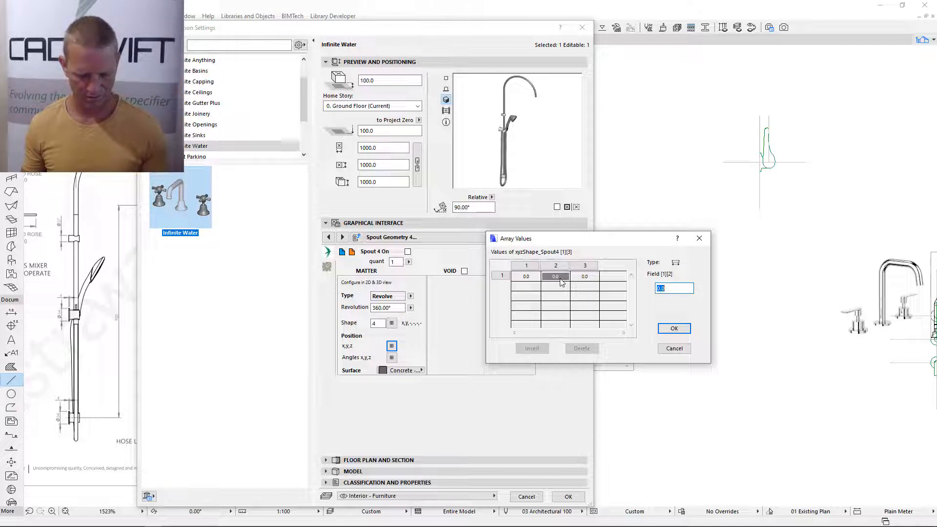
type("36")
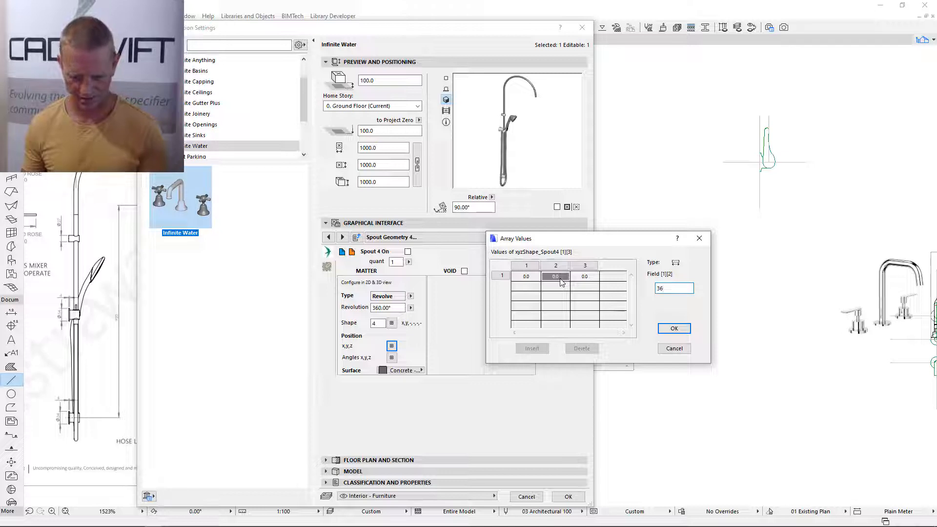
type("0")
left_click(585, 276)
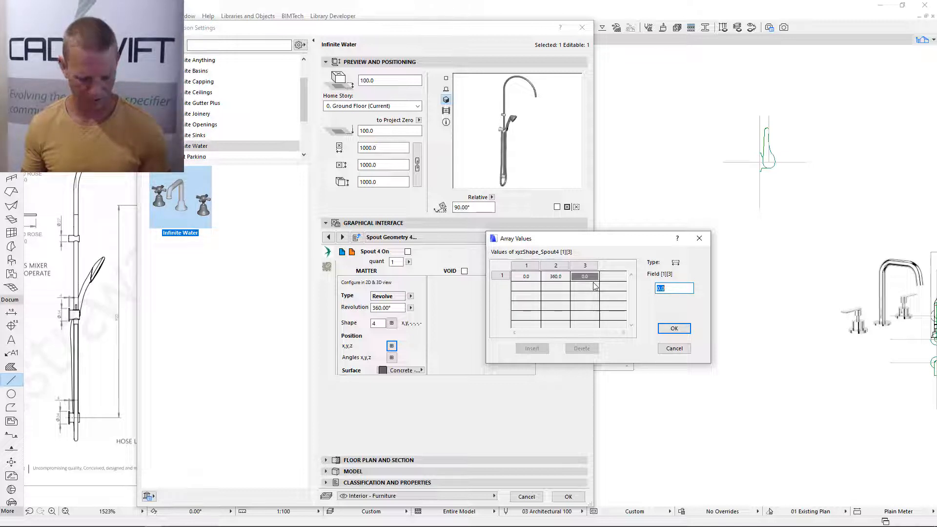
type("0")
key("Return")
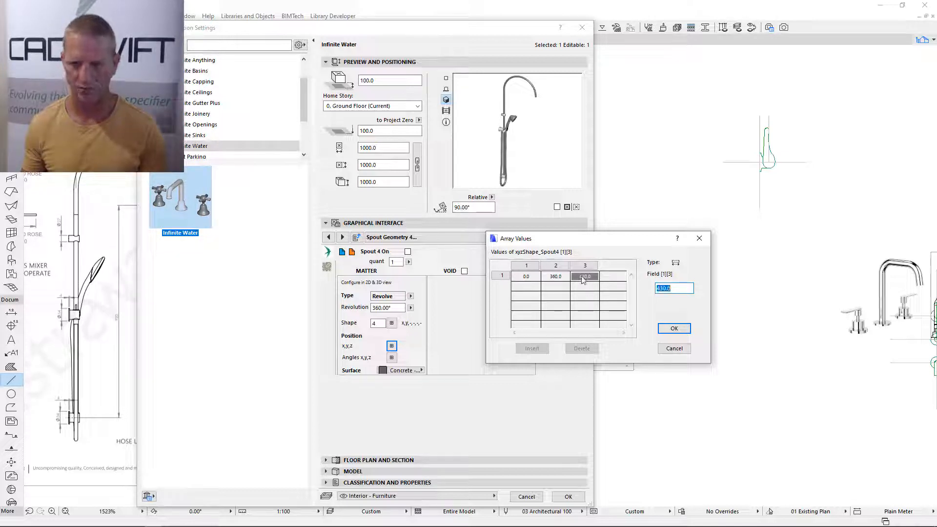
left_click(674, 328)
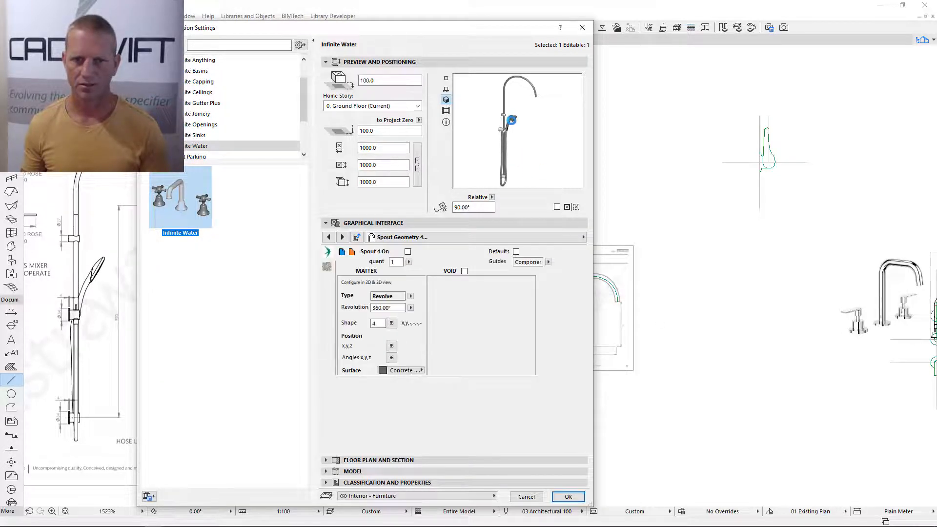
left_click(407, 251)
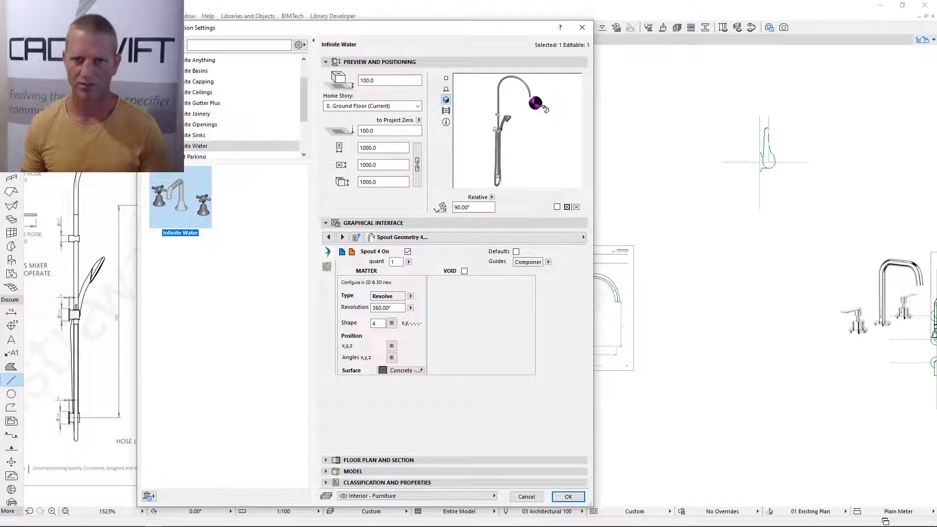
Step: Rotate the Spout Geometry 4 shape by entering a y angle of -90° and an x angle of -90°
left_click(391, 357)
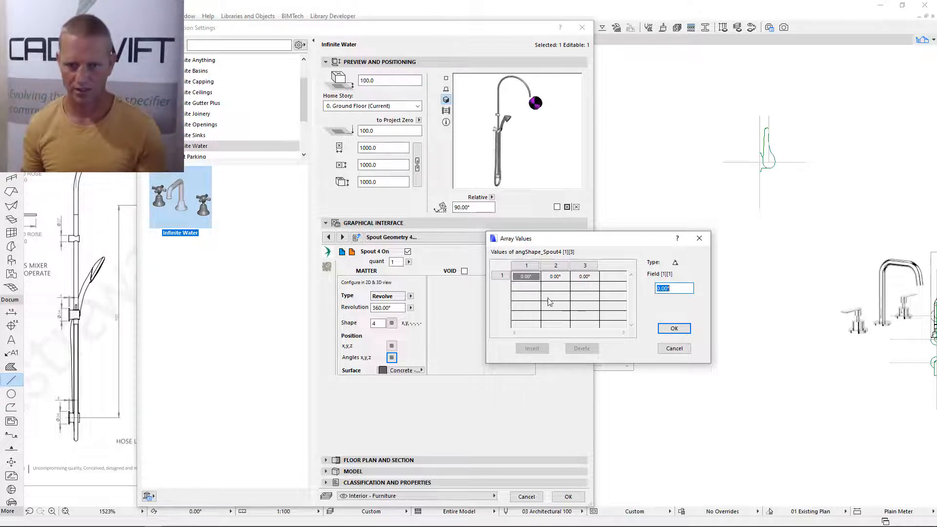
left_click(562, 276)
type("-")
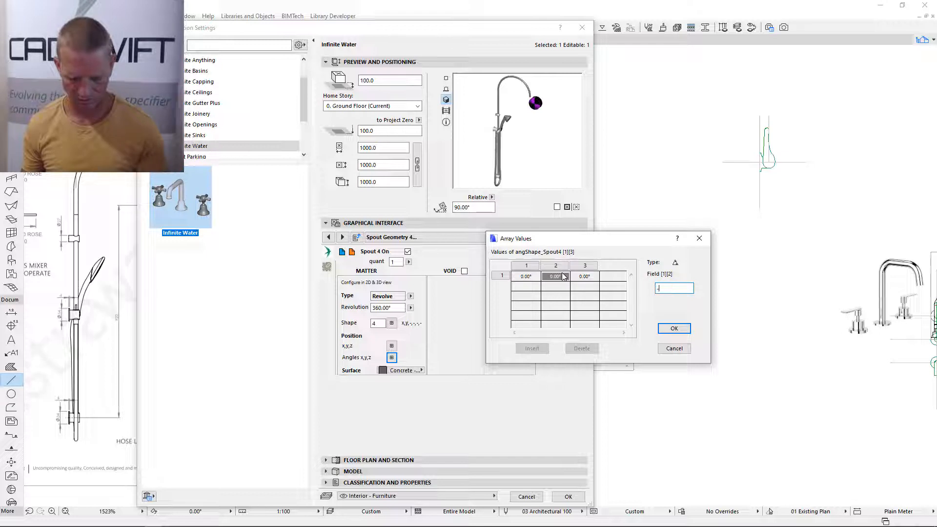
type("90")
key("Return")
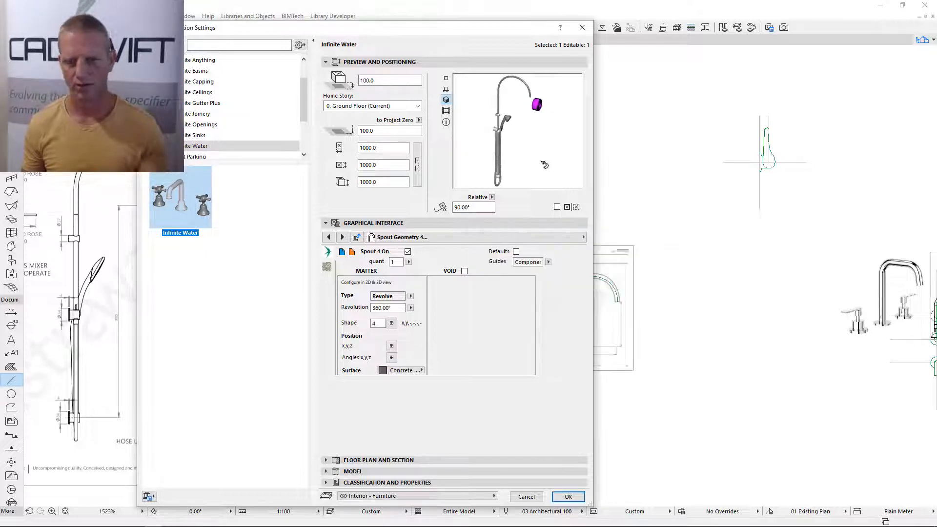
left_click(392, 358)
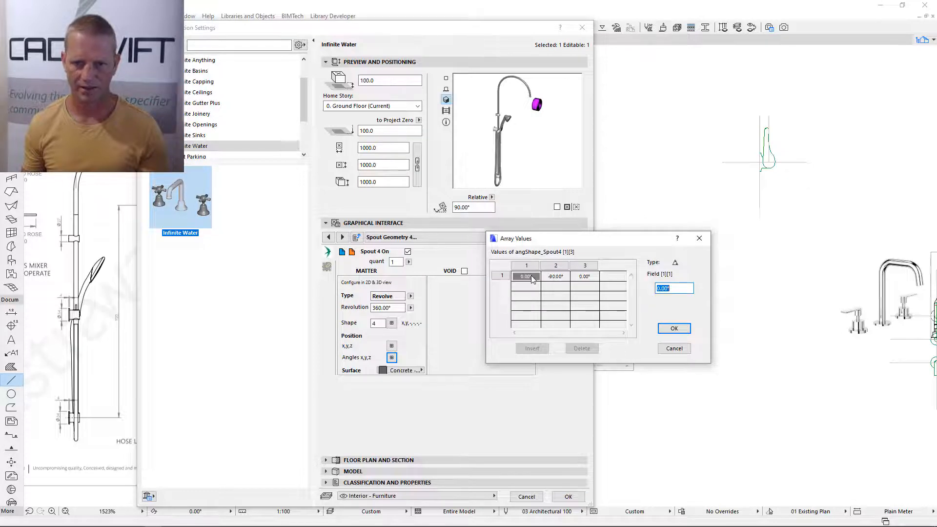
left_click(555, 276)
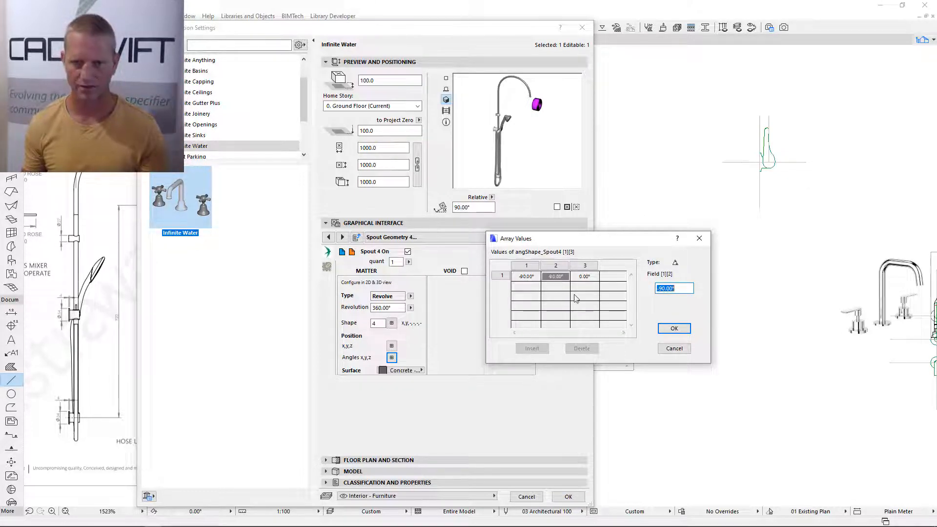
left_click(674, 328)
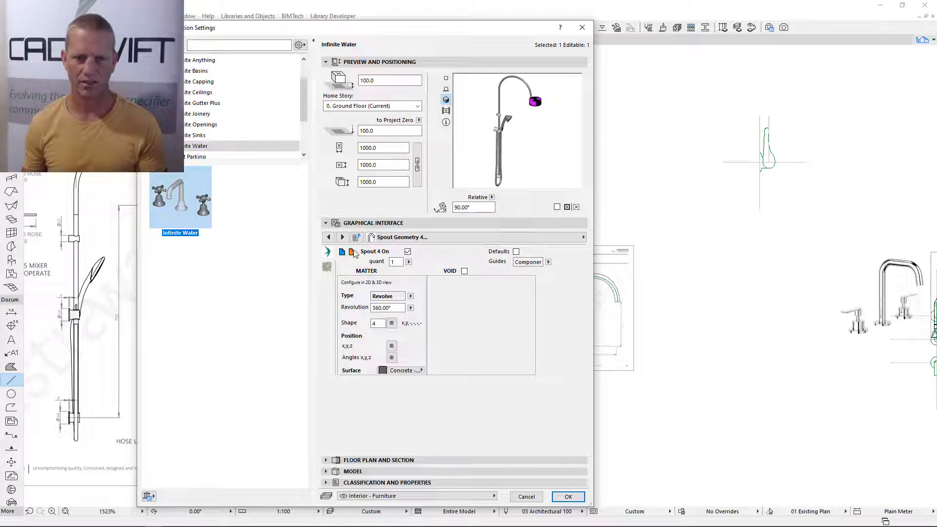
Step: Check the spout's component placement, set the Spout Geometry 4 shape's z position to 400, and apply the settings to the shower
left_click(352, 251)
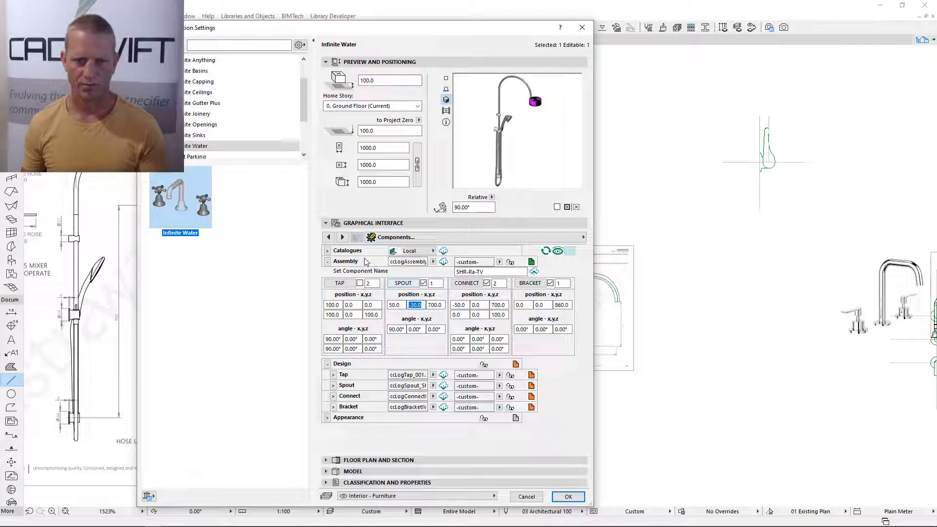
left_click(405, 284)
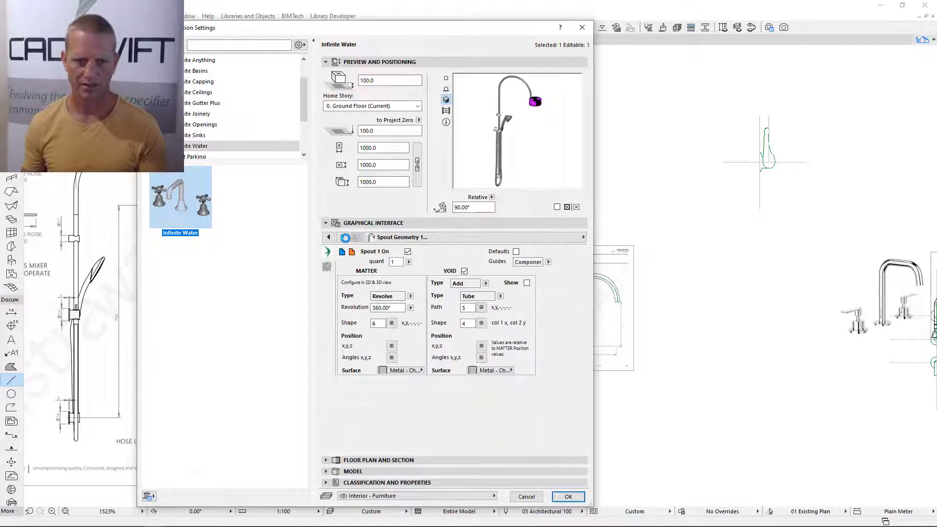
left_click(342, 237)
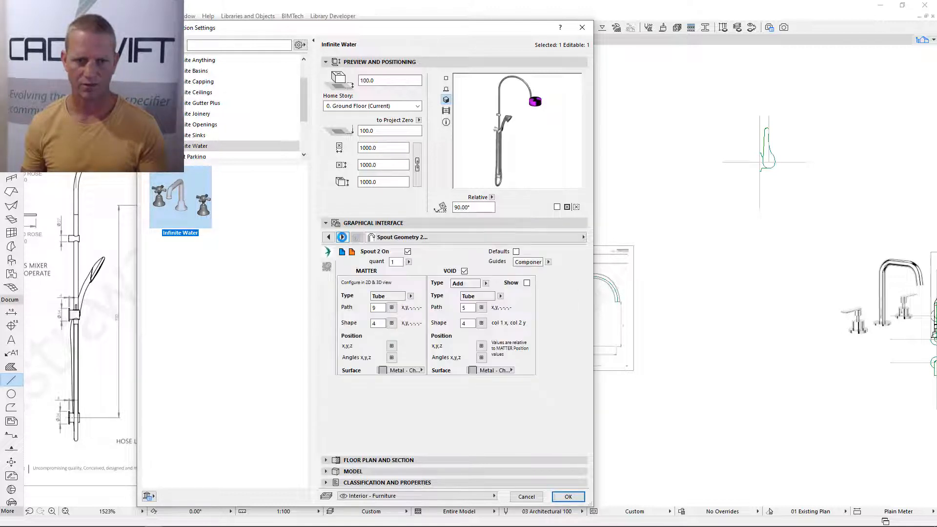
left_click(391, 357)
key("Escape")
left_click(391, 346)
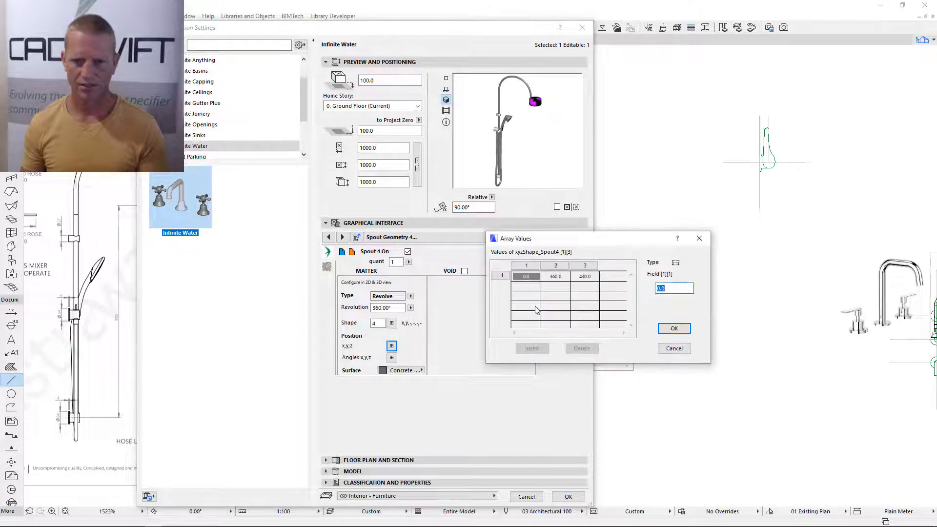
left_click(588, 277)
type("400")
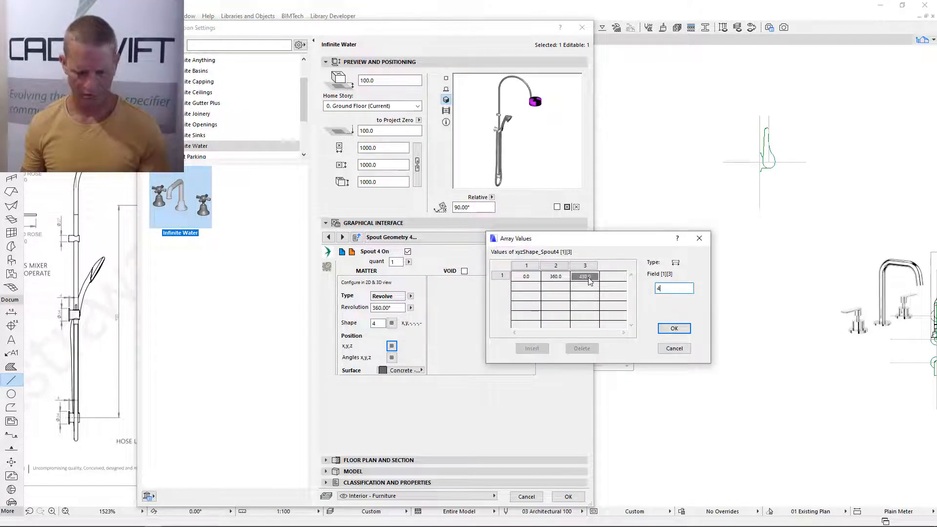
left_click(673, 328)
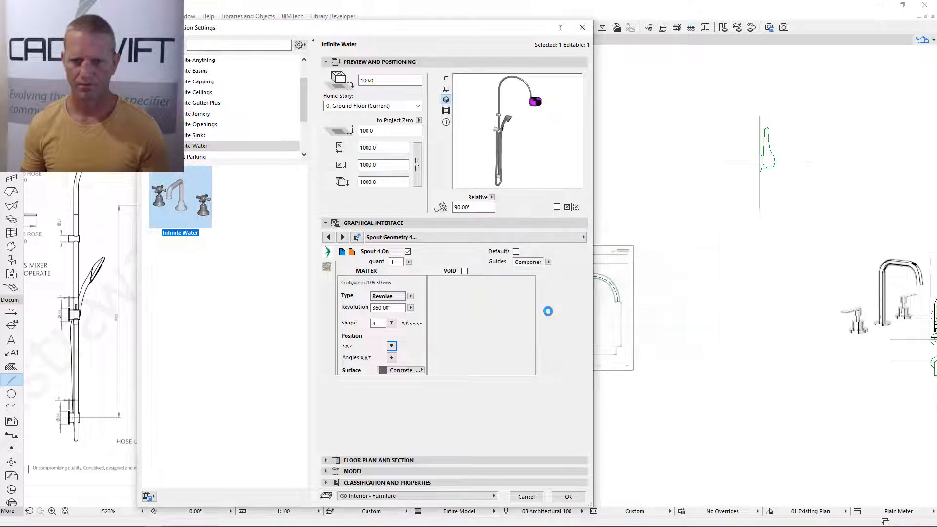
left_click(569, 496)
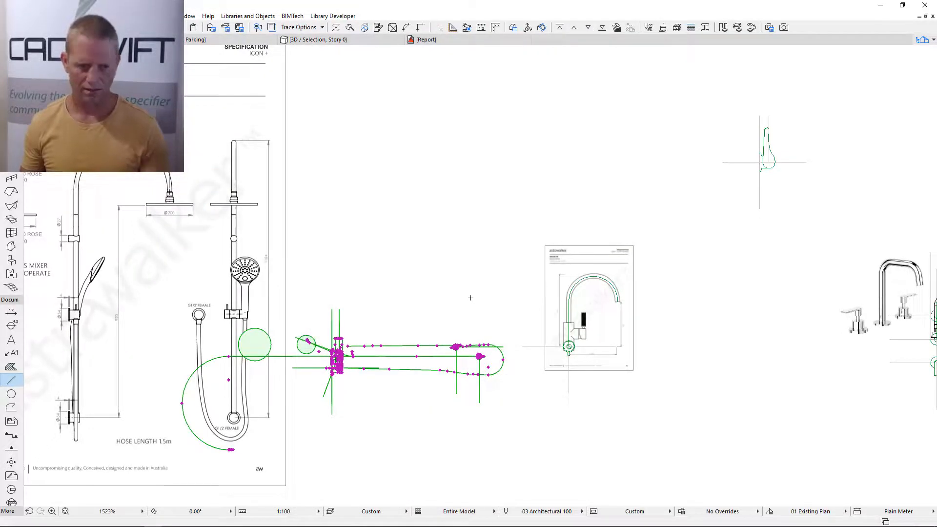
Step: Show the shower in 3D and set the Spout Geometry 4 shape's x position to -50
key("F5")
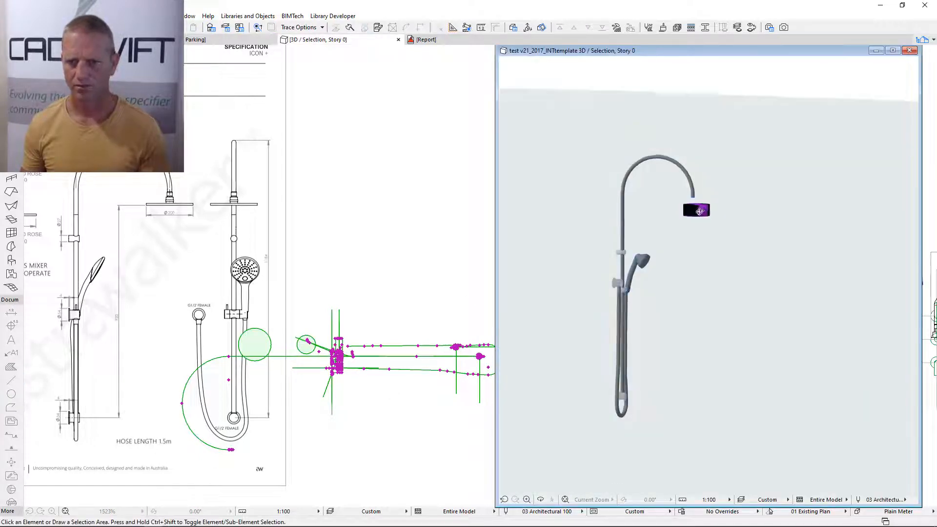
middle_click_drag(715, 215, 535, 409, "shift")
scroll(698, 265, "up", 4)
middle_click_drag(703, 259, 647, 326)
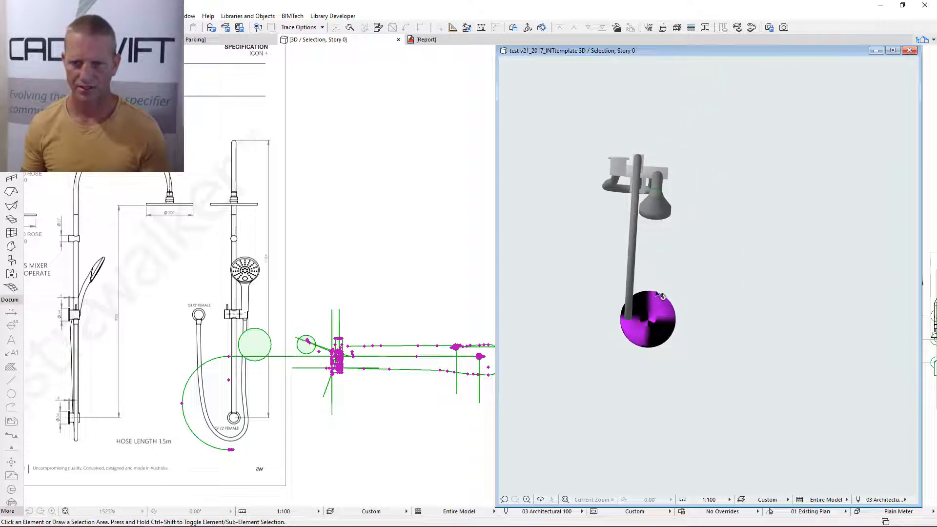
key("ctrl+t")
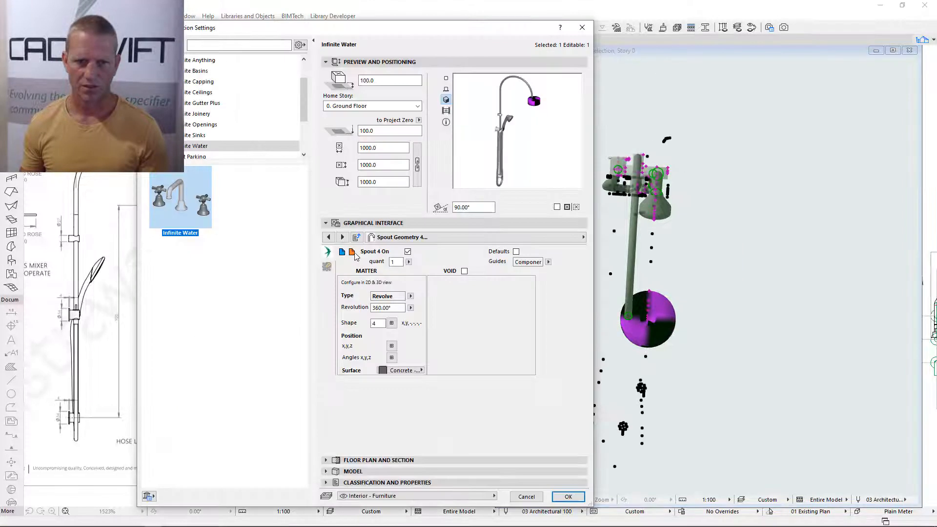
left_click(352, 251)
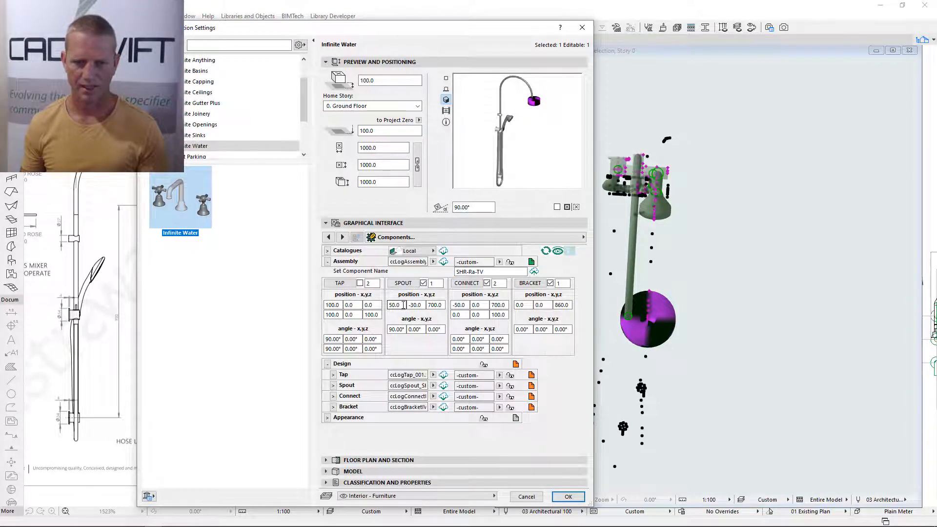
left_click(479, 239)
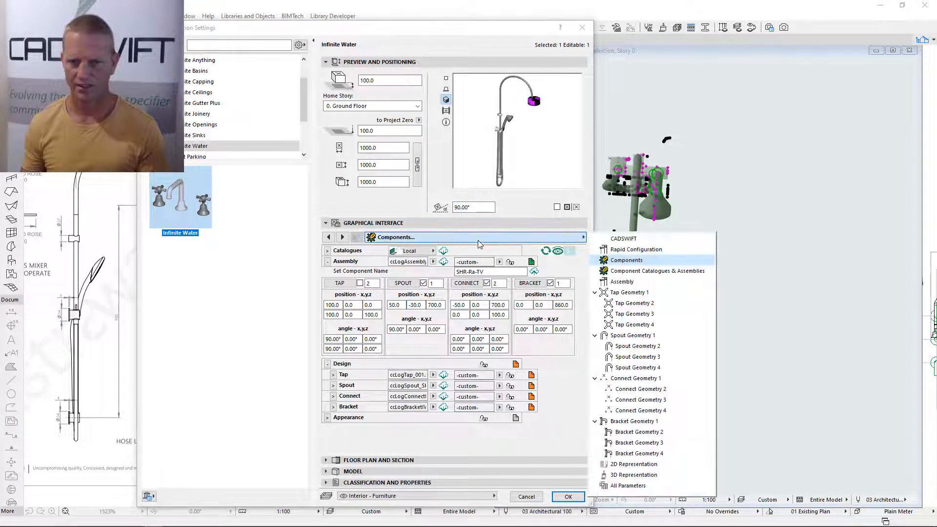
left_click(644, 368)
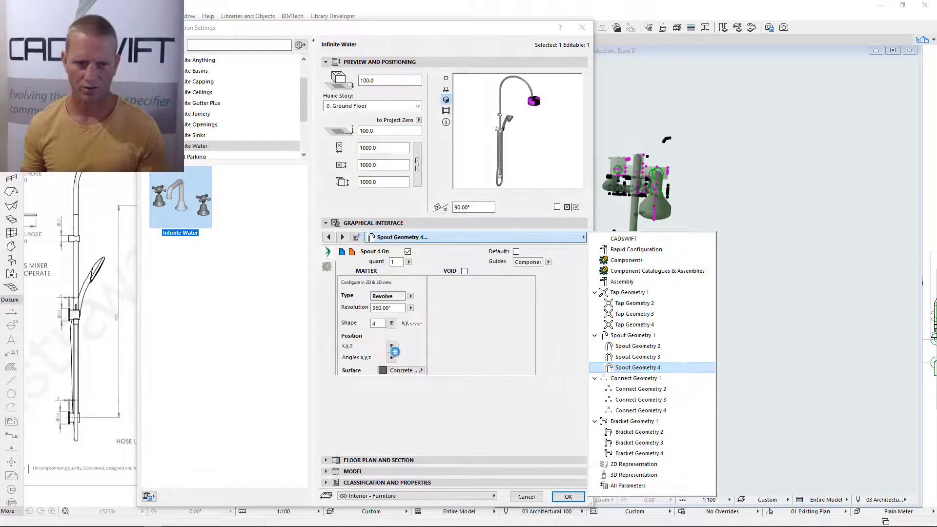
left_click(391, 345)
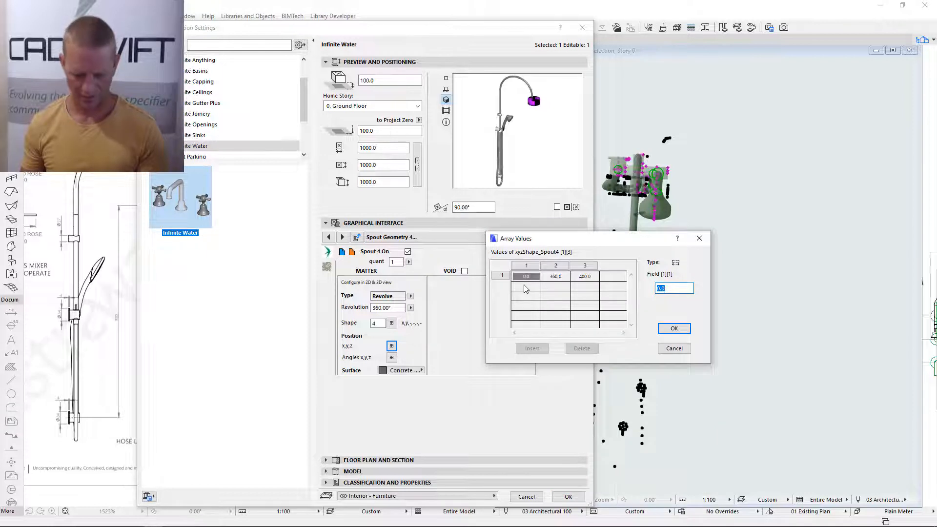
type("-50")
key("Return")
key("Return")
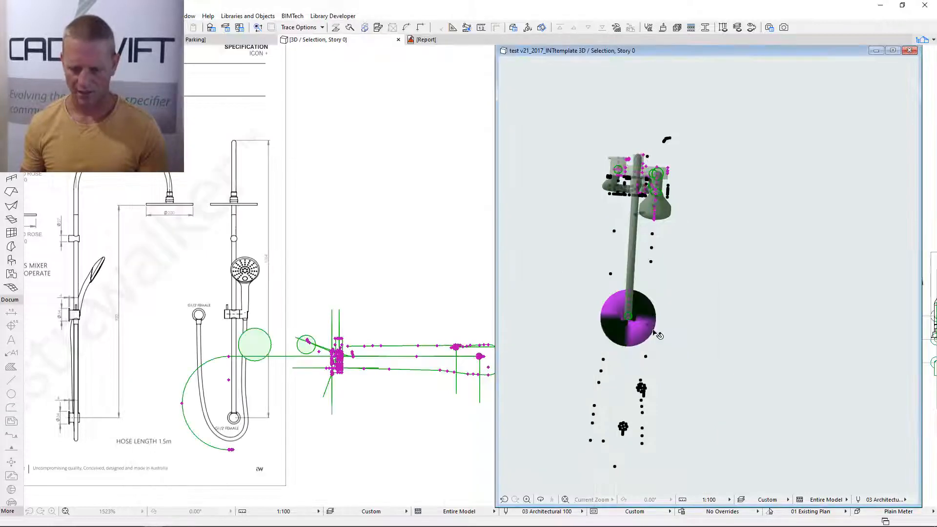
Step: Set the Spout Geometry 4 shape's y position to 460 and apply the settings to the shower
middle_click_drag(657, 334, 668, 287, "shift")
scroll(708, 222, "up", 2)
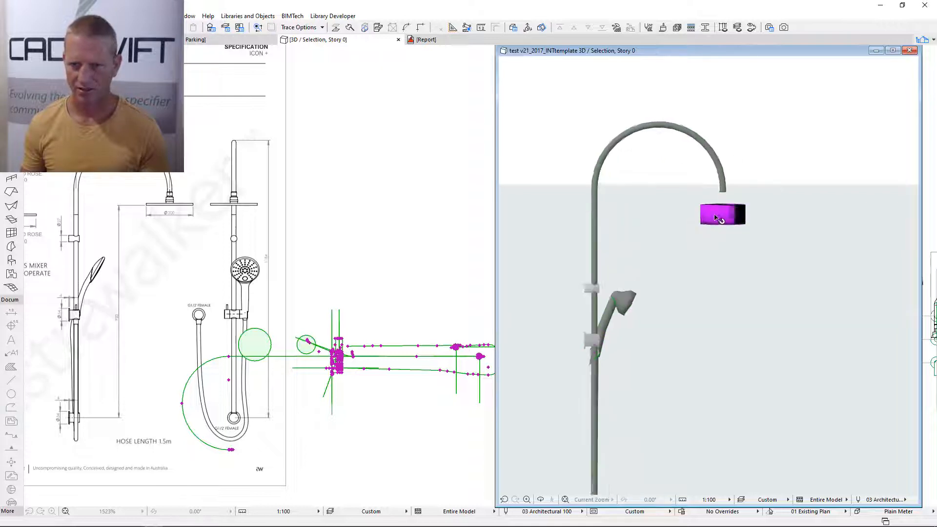
middle_click_drag(686, 237, 661, 267)
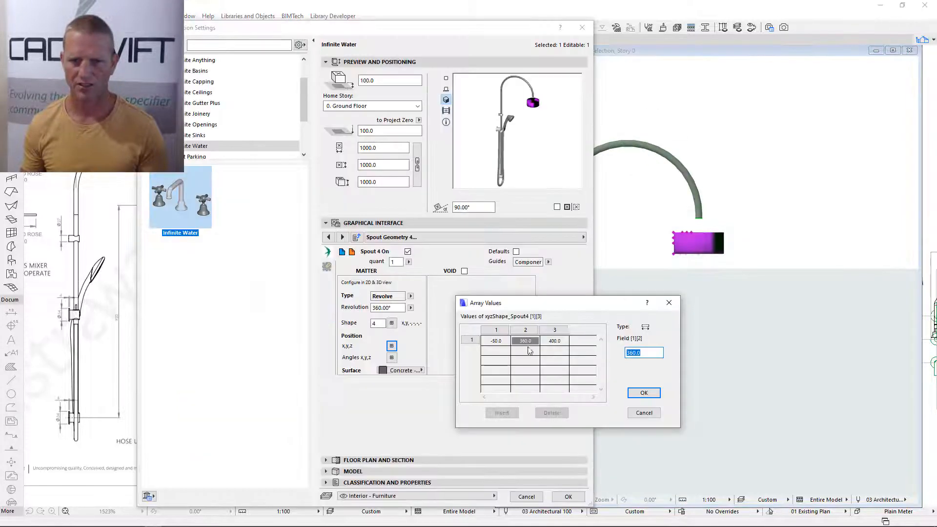
left_click(631, 353)
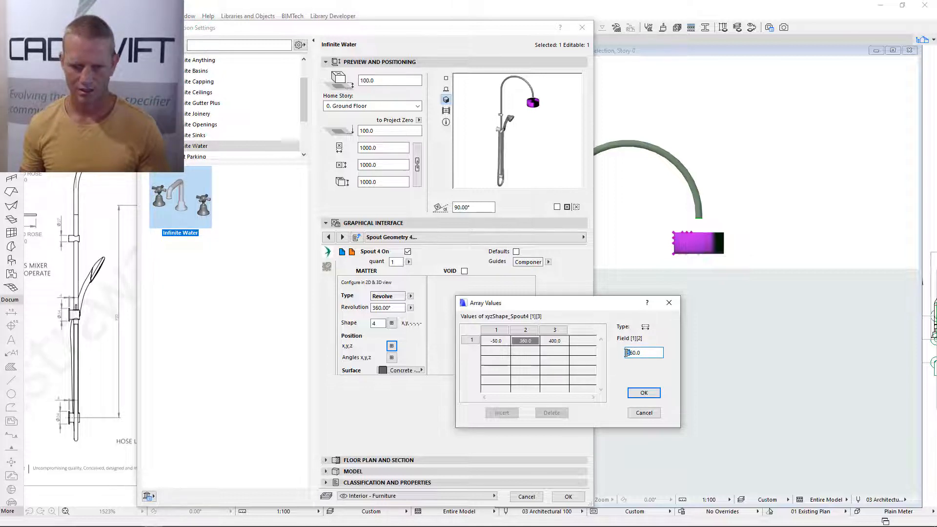
key("BackSpace")
type("4")
left_click(644, 393)
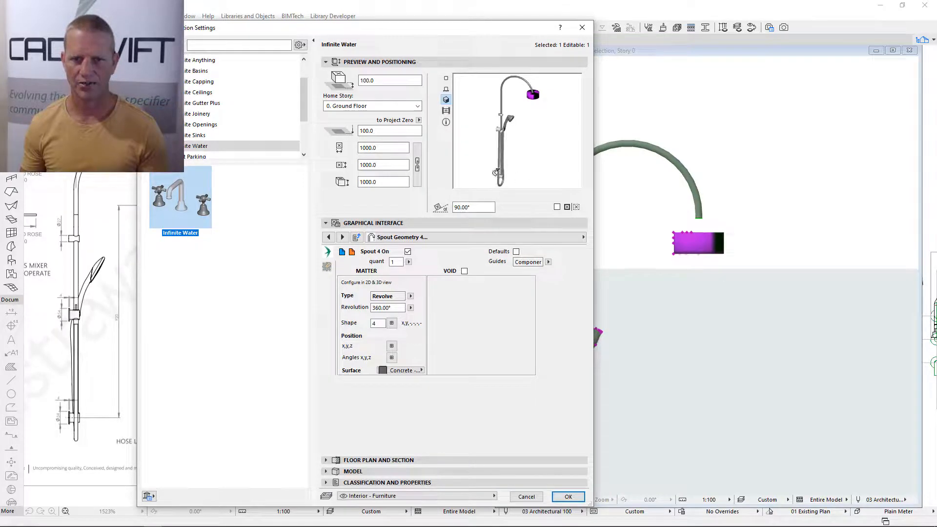
left_click(568, 496)
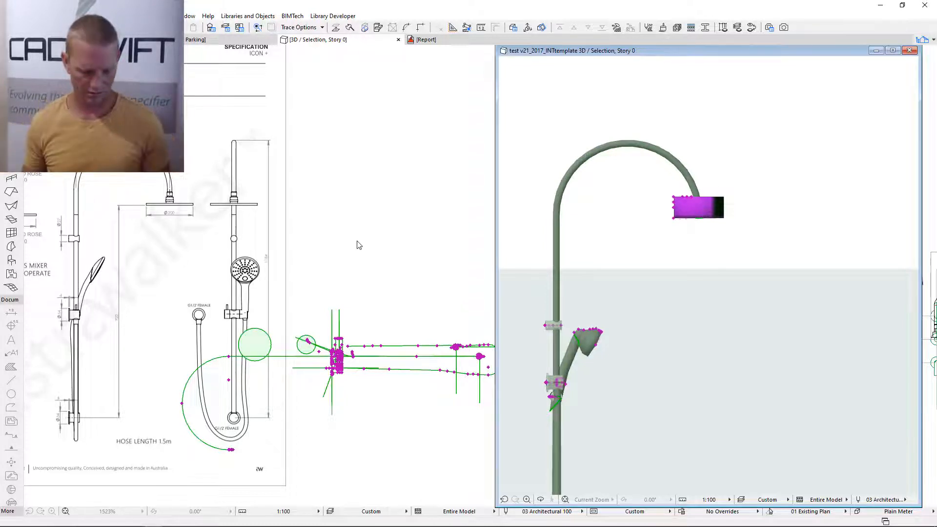
Step: Set the Spout Geometry 4 shape's y angle to 90°, apply it, and check the rose's orientation in 3D
key("ctrl+t")
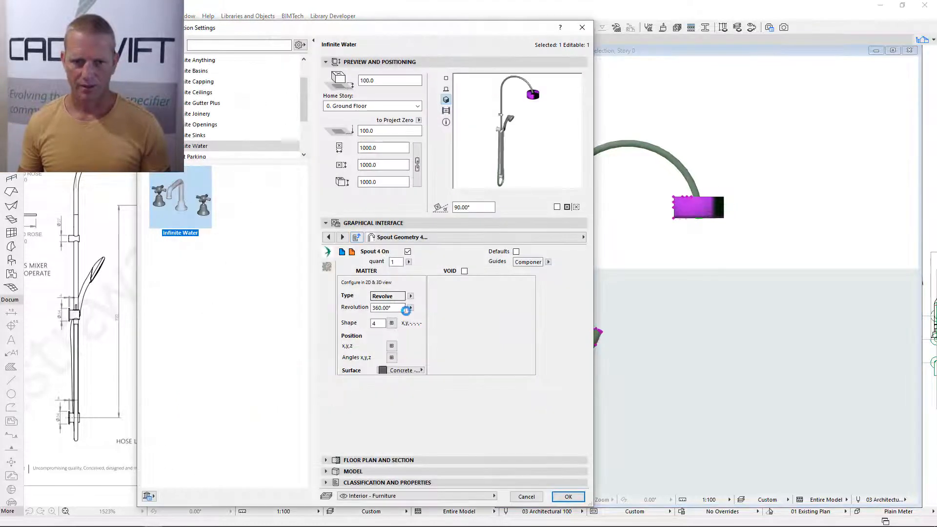
left_click(391, 357)
left_click(525, 340)
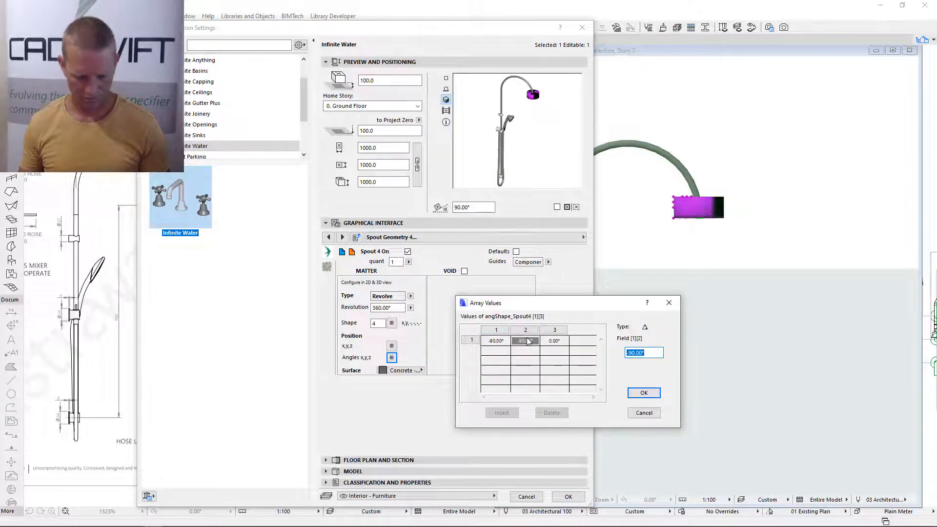
type("90")
left_click(644, 393)
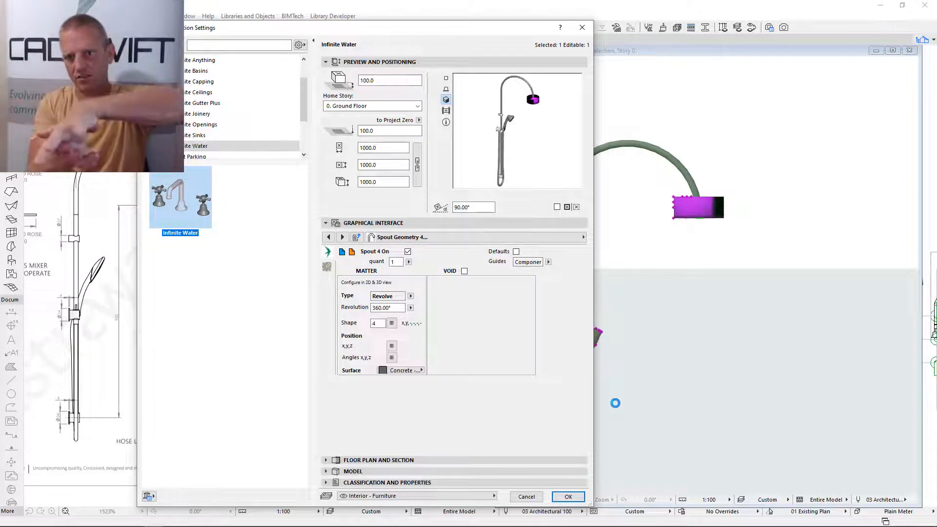
left_click(570, 498)
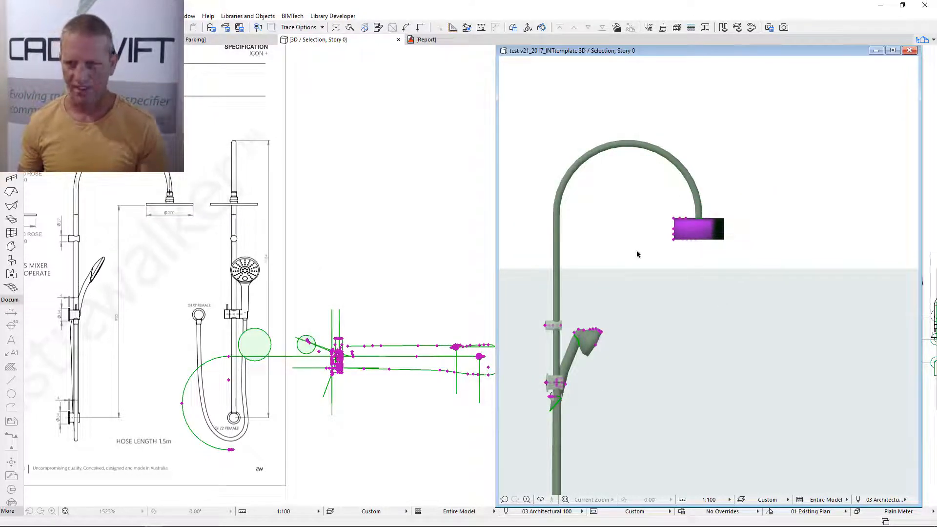
middle_click_drag(637, 254, 682, 193, "shift")
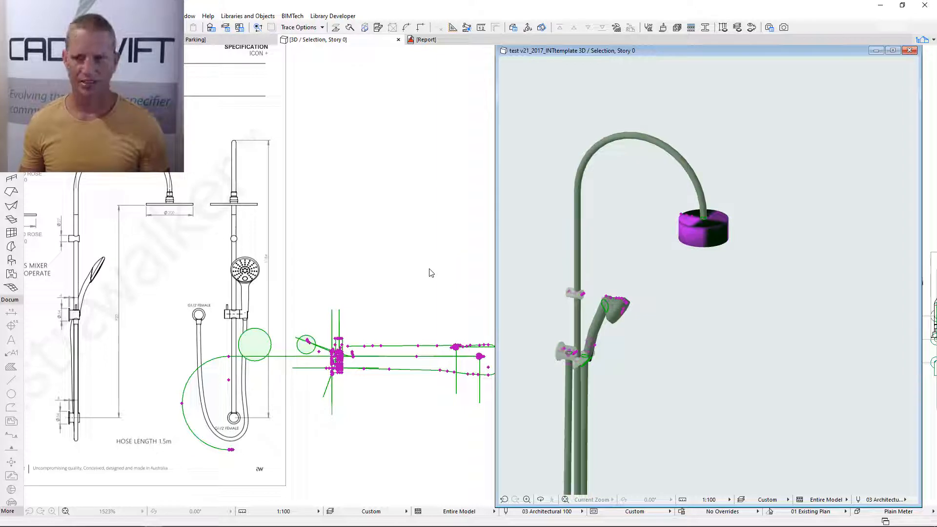
Step: Give the Spout Geometry 4 shape a Metal - Aluminium surface, set its y angle to 0°, and apply the settings
left_click(404, 371)
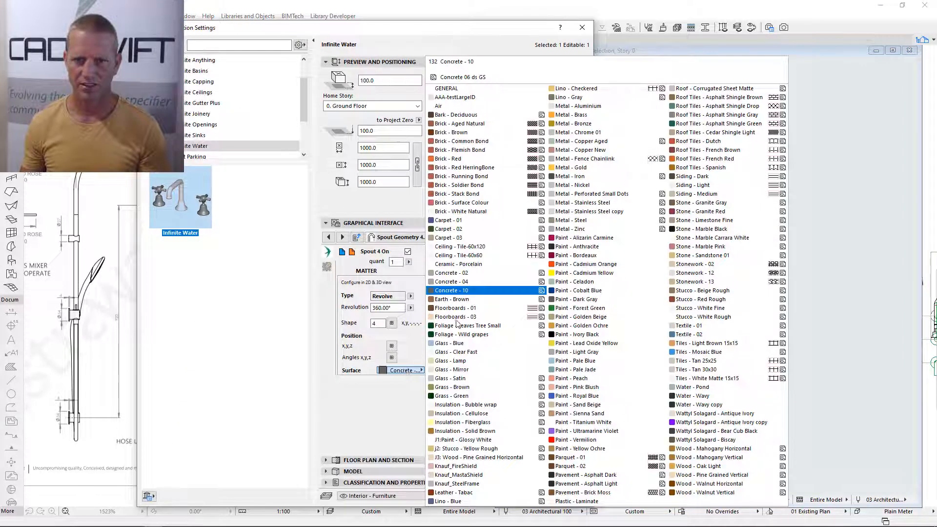
left_click(578, 105)
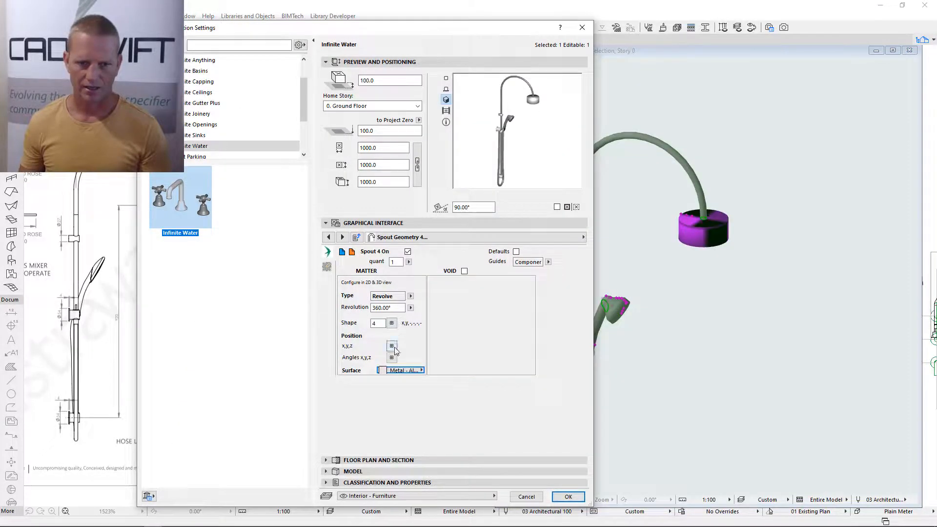
left_click(392, 357)
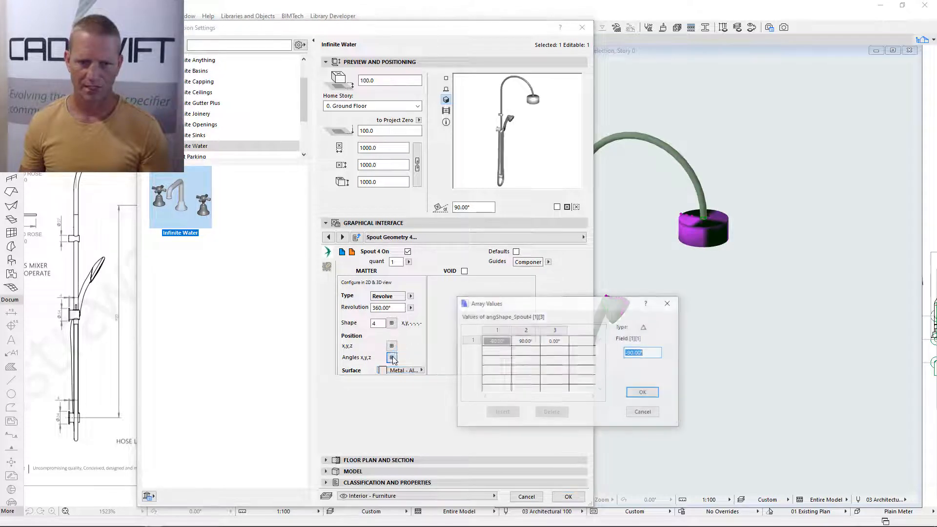
left_click(524, 341)
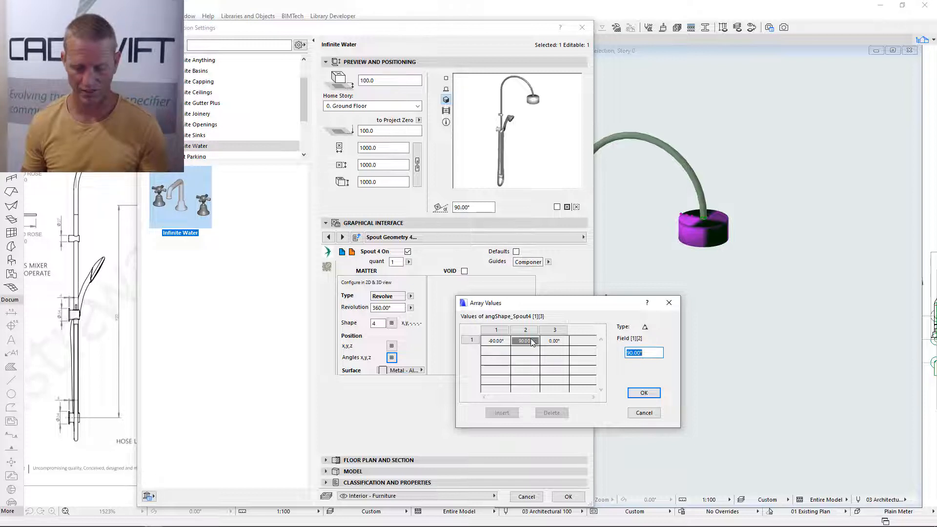
type("0")
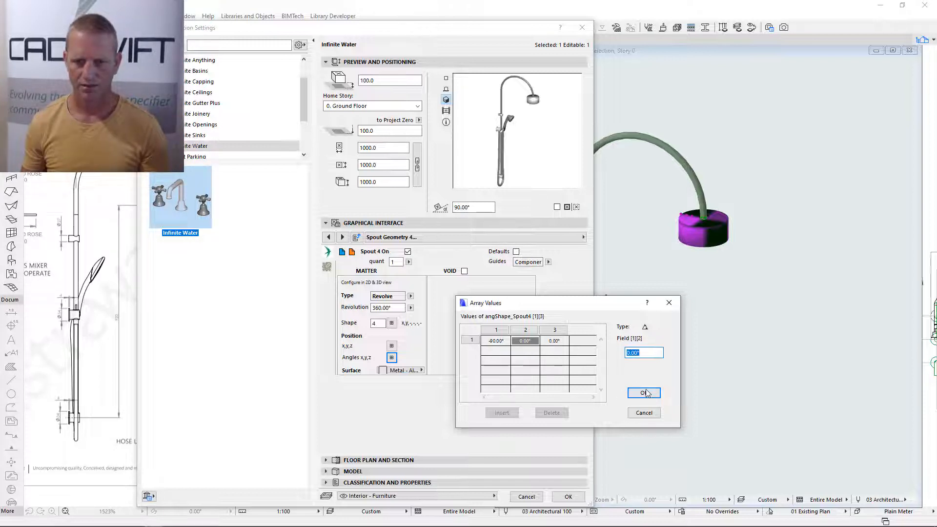
left_click(644, 393)
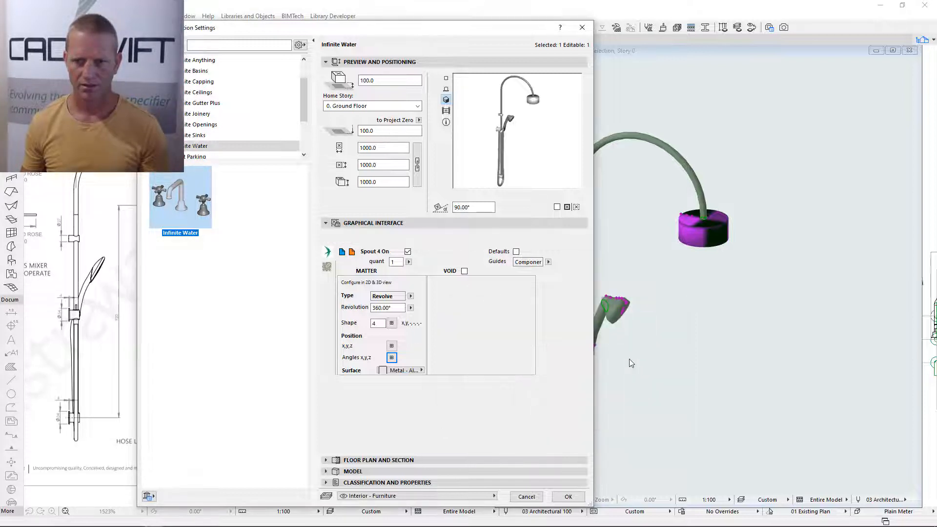
left_click(568, 497)
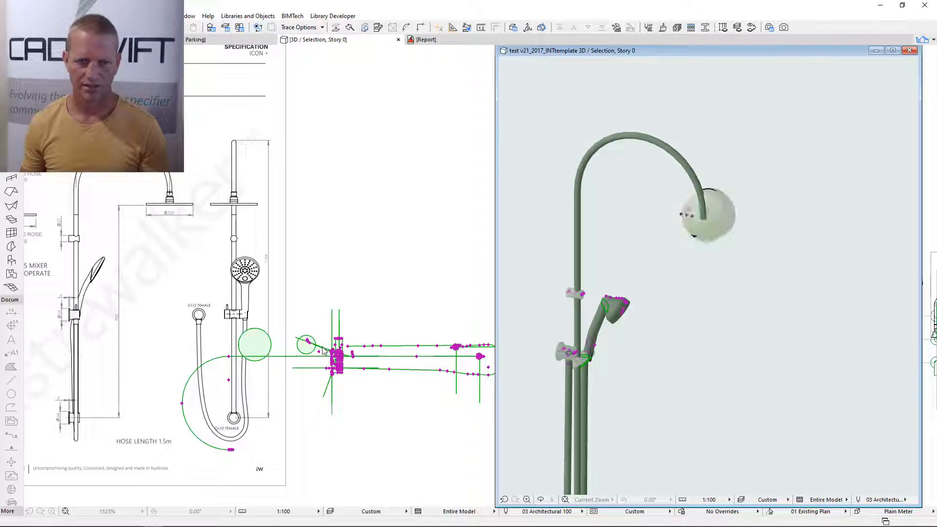
Step: In the floor plan, narrow the base of the rose's revolve profile and insert an inner-edge node at height 35
left_click(374, 268)
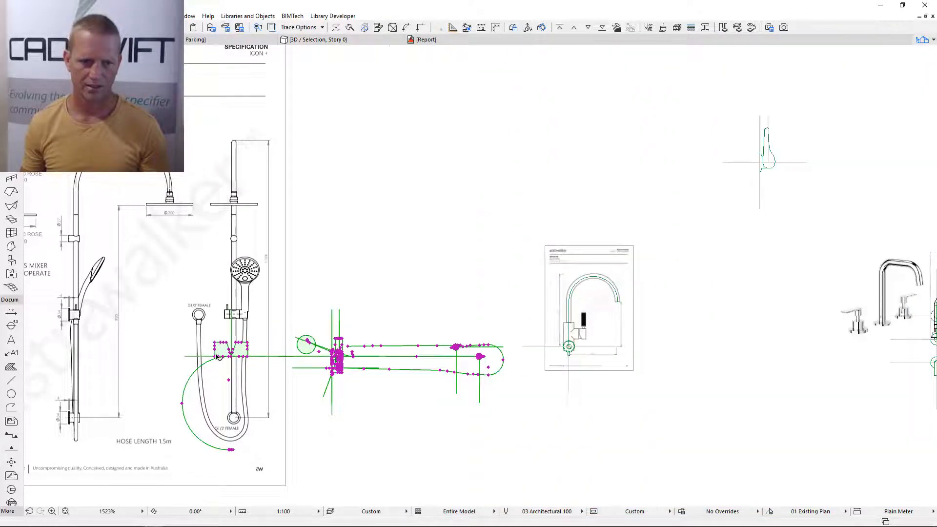
scroll(229, 354, "up", 5)
scroll(276, 344, "up", 3)
scroll(459, 350, "down", 3)
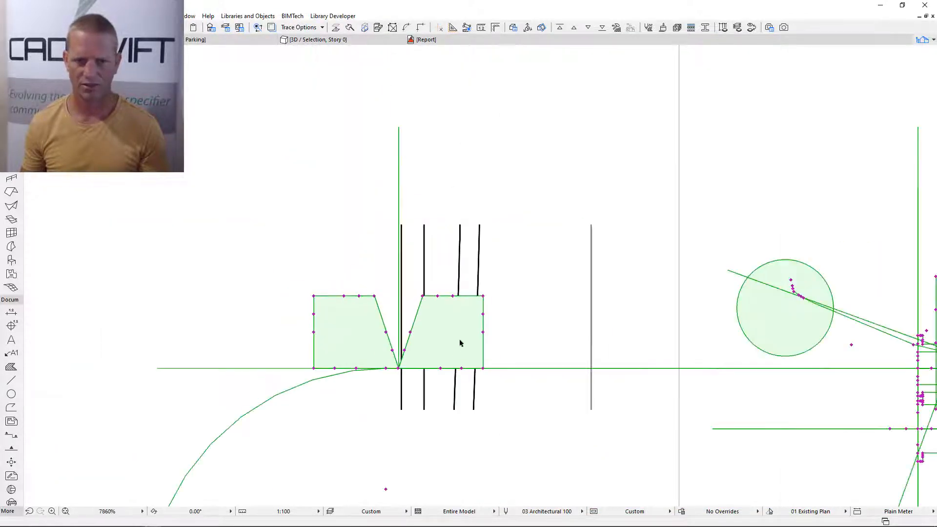
scroll(380, 337, "up", 2)
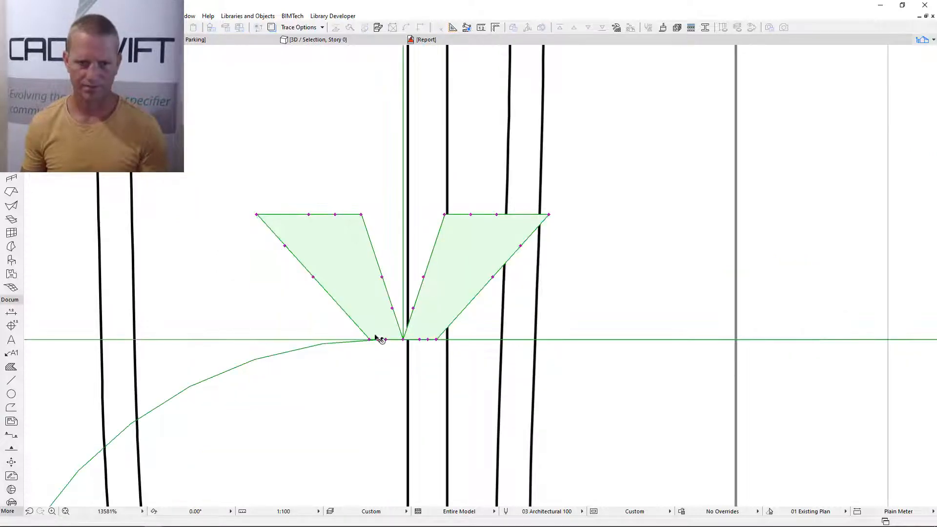
left_click(393, 308)
left_click(403, 266)
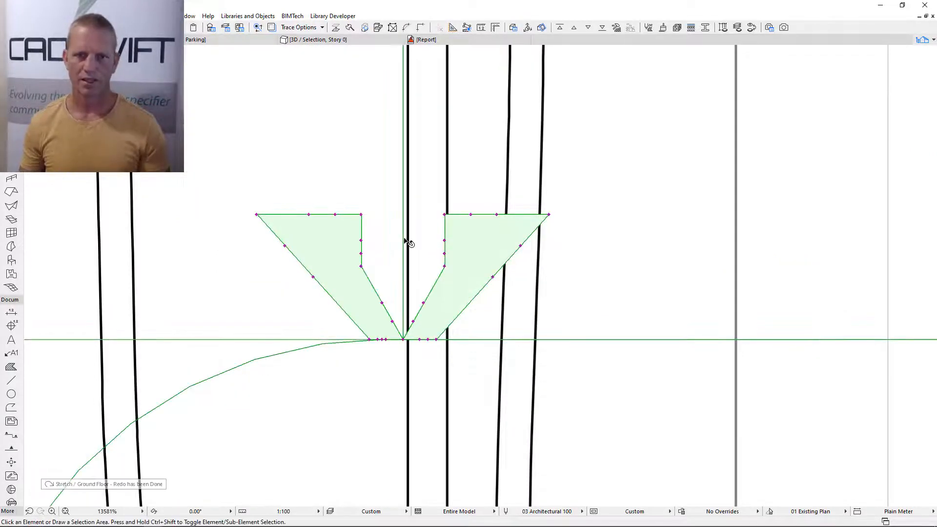
Step: Stretch the node at the centre of the profile's base straight up the axis to height 35
left_click(361, 266)
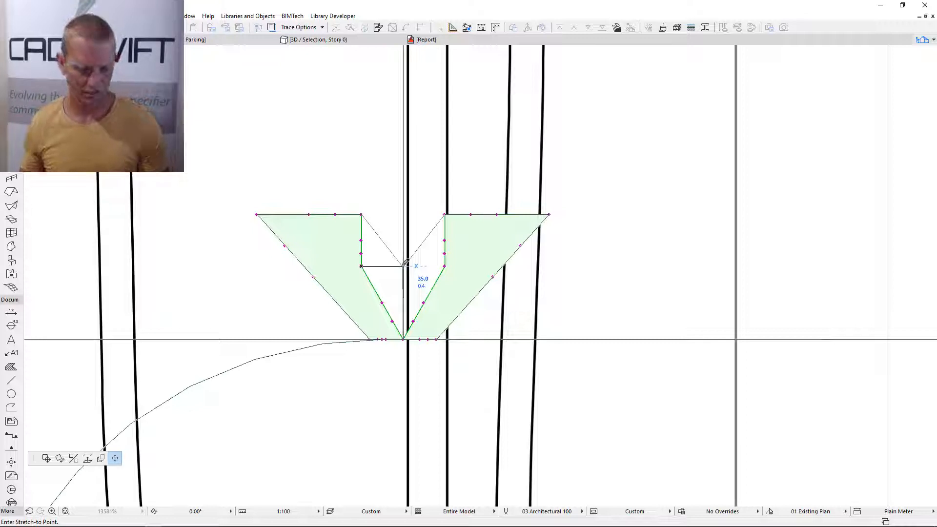
key("Escape")
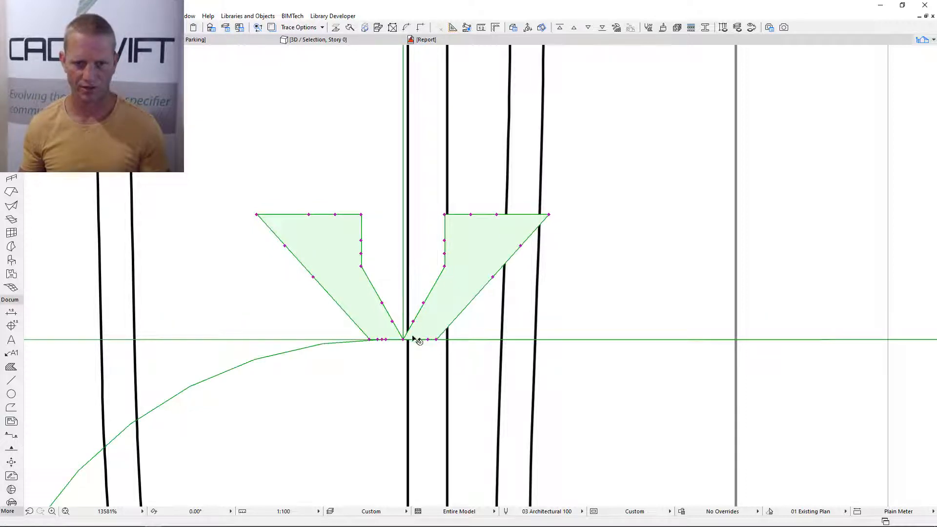
left_click(403, 339)
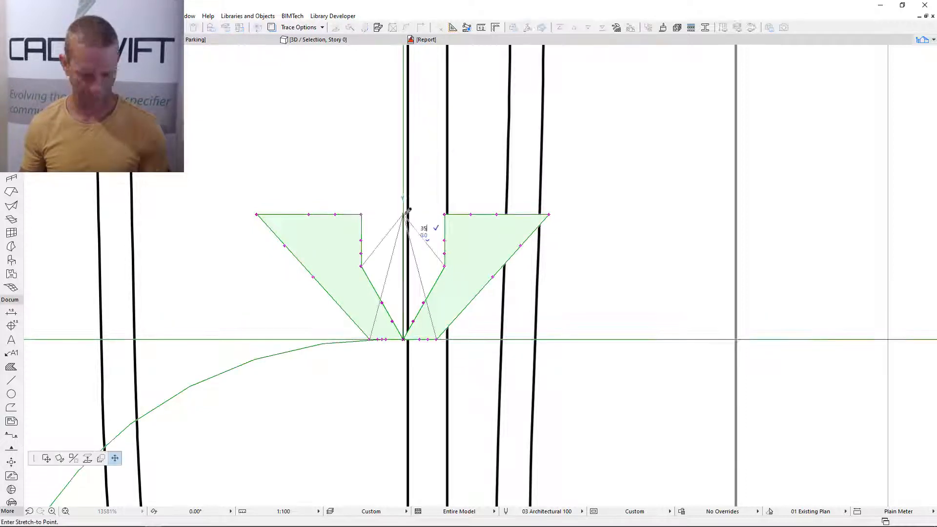
left_click(403, 266)
left_click(378, 321)
key("Escape")
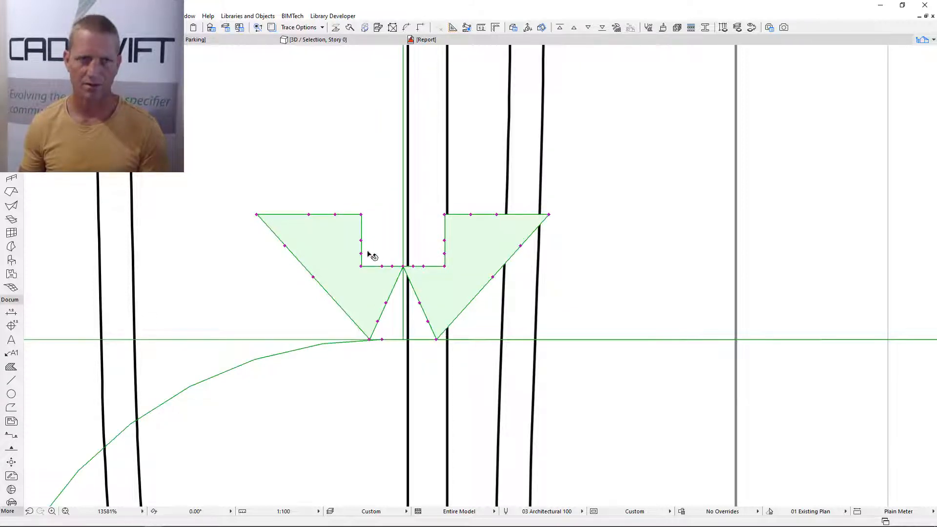
Step: Move the profile's outer base corner onto the centre axis and insert a new node at the corner's former place
left_click(370, 339)
left_click(403, 339)
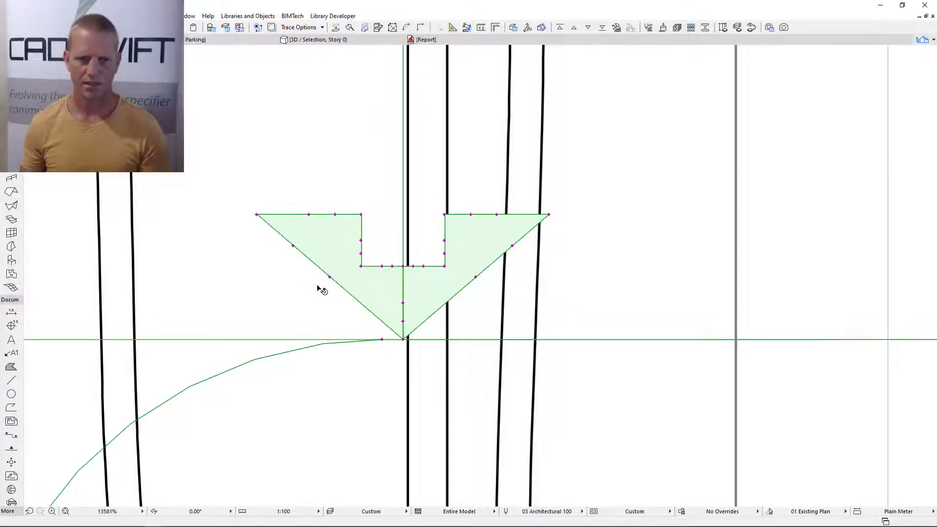
left_click(293, 245)
left_click(369, 339)
Step: Merge the notch's upper corner into the node below and pull the raised outer corner in to the neck at height 11
left_click(361, 267)
left_click(251, 218)
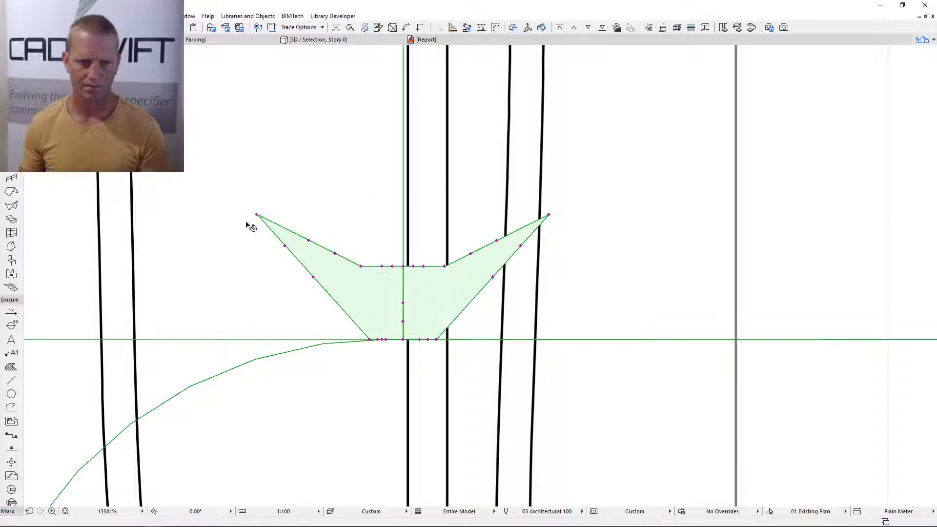
left_click(385, 339)
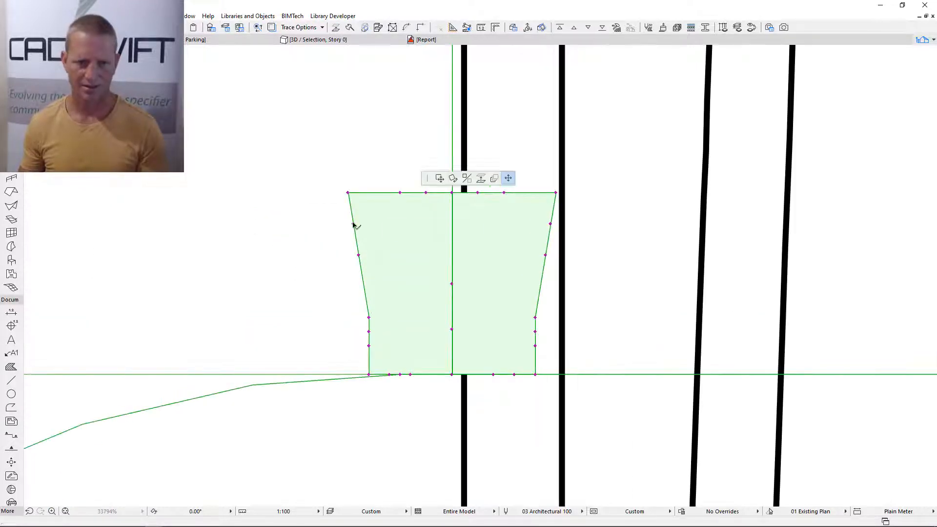
Step: Insert nodes in the profile's tapered side to form a small collar stepping out to 18 at height 11
left_click(353, 224)
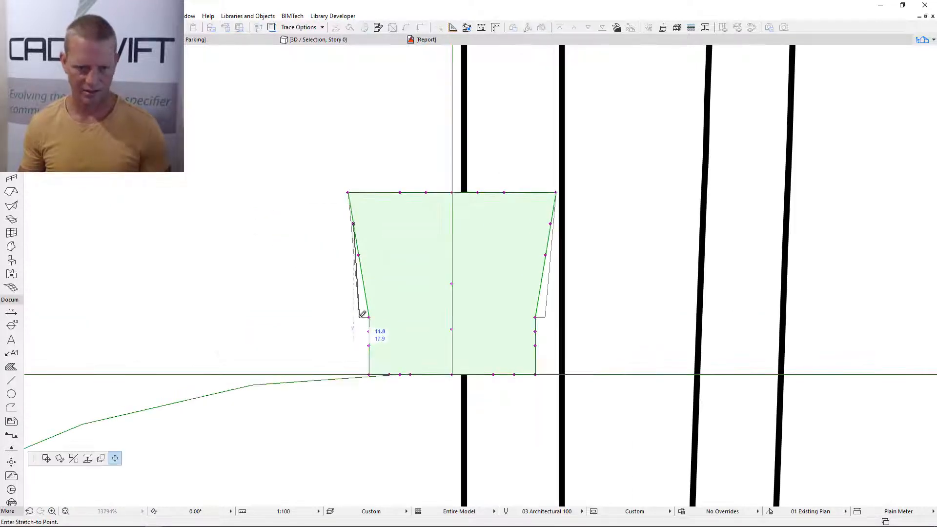
type("18")
key("Return")
left_click(351, 224)
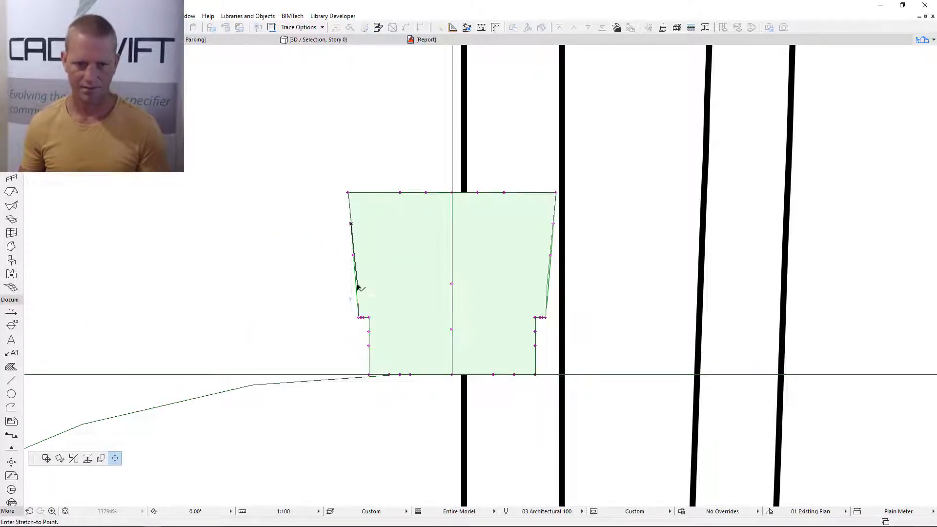
left_click(358, 276)
left_click(351, 214)
left_click(370, 276)
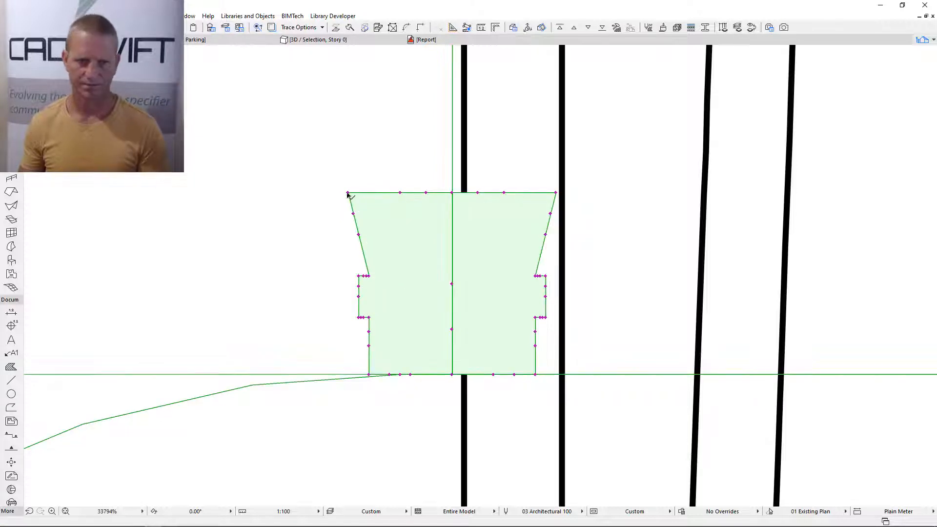
Step: Insert nodes at height 27 to carry the neck straight up and extend the flange's underside out to 100
left_click(353, 214)
type("20")
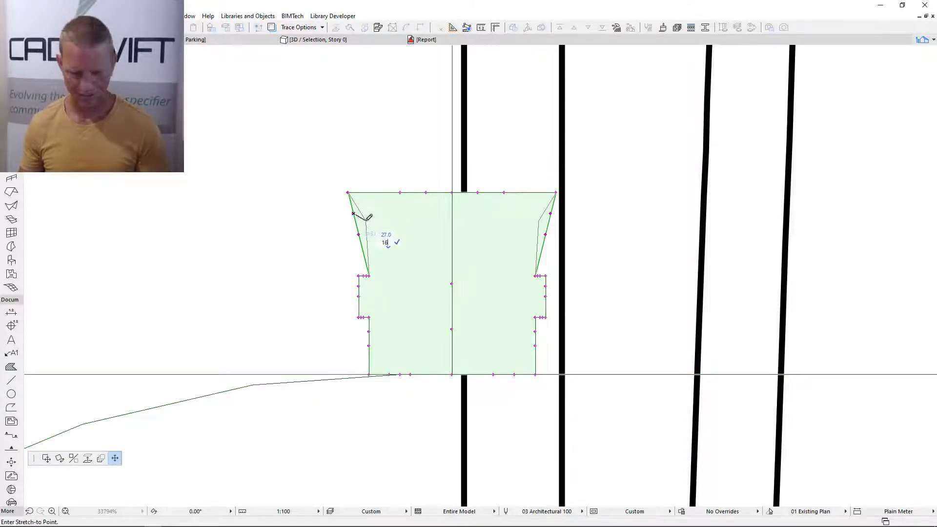
key("Return")
left_click(353, 203)
type("27")
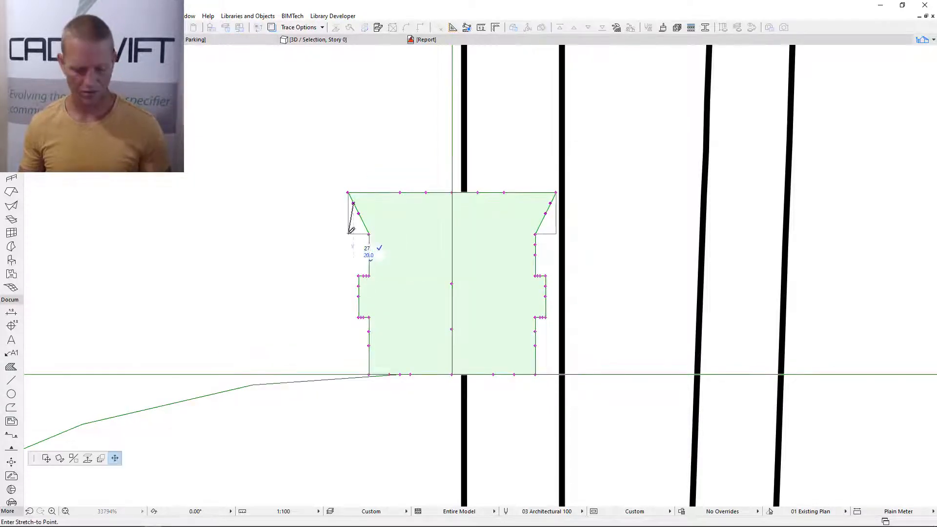
type("100")
key("Return")
Step: Stretch the flange's top outer corner out to 100 to complete the flat shower rose disc
scroll(261, 225, "down", 3)
left_click(295, 210)
key("Tab")
type("100")
key("Return")
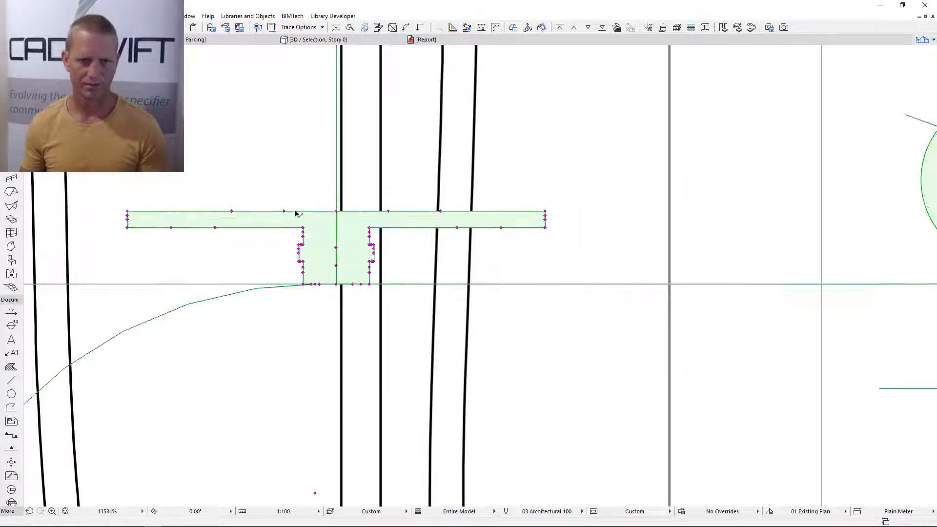
scroll(396, 269, "down", 3)
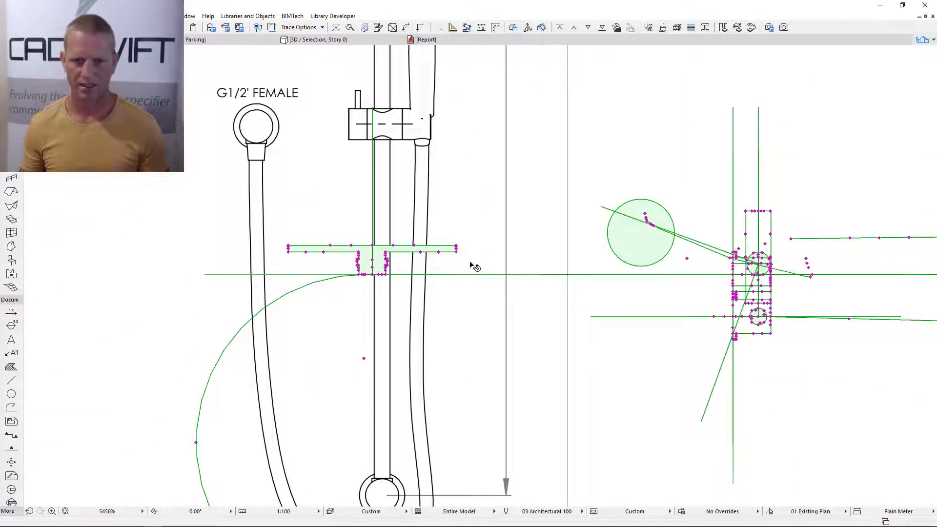
Step: Change the second position angle of Spout Geometry 4 to turn the revolved shower rose into its horizontal orientation under the spout
key("ctrl+t")
left_click(391, 358)
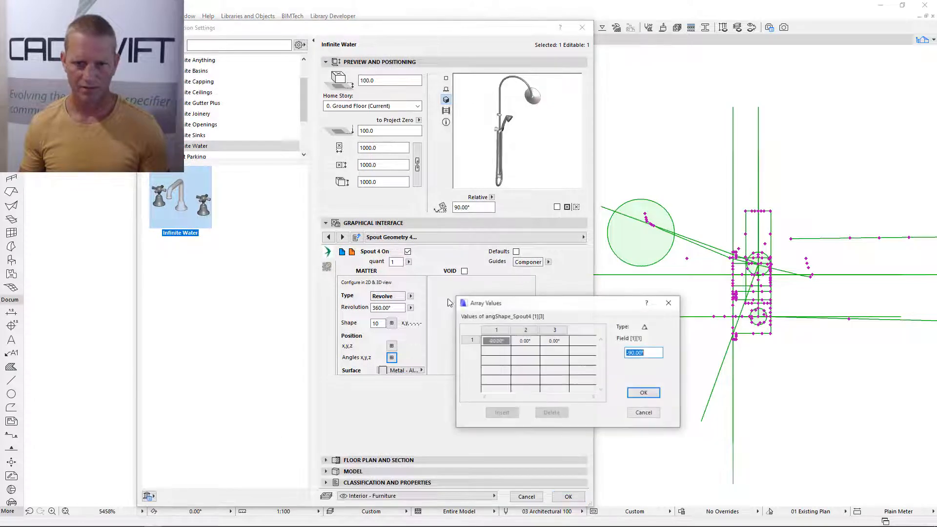
left_click(531, 342)
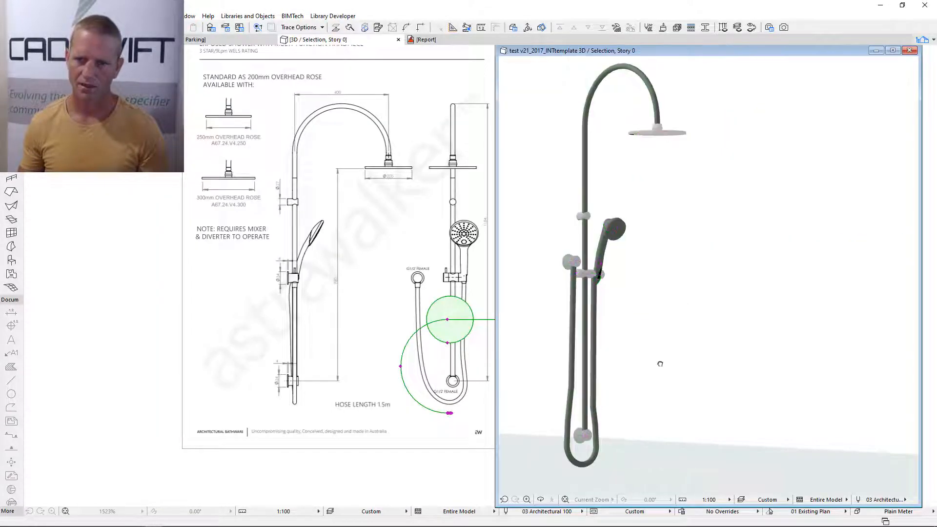
Step: Examine the hand shower's head in 3D against the specification drawing and locate its revolved shape in the floor plan
scroll(670, 383, "down", 2)
mouse_move(677, 364)
middle_mouse_down("shift")
mouse_move(627, 358)
mouse_move(669, 366)
middle_mouse_up("shift")
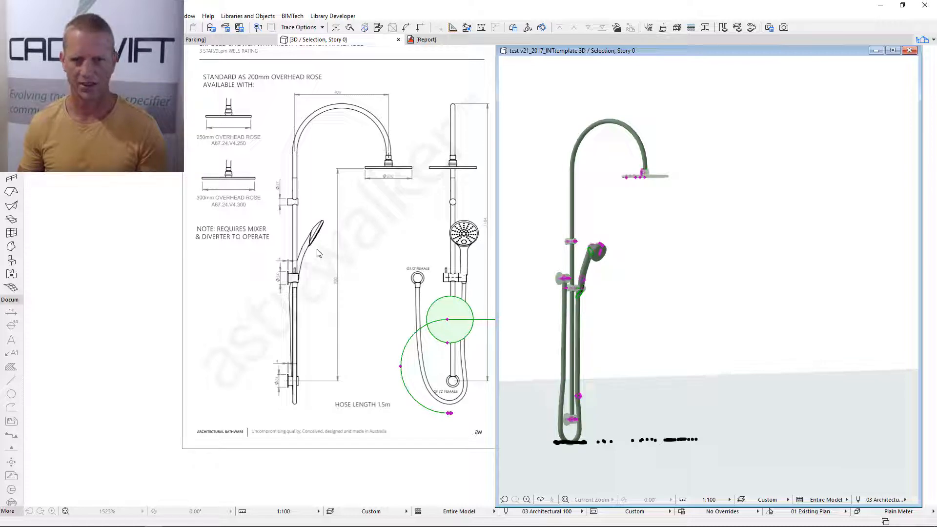
scroll(589, 256, "up", 5)
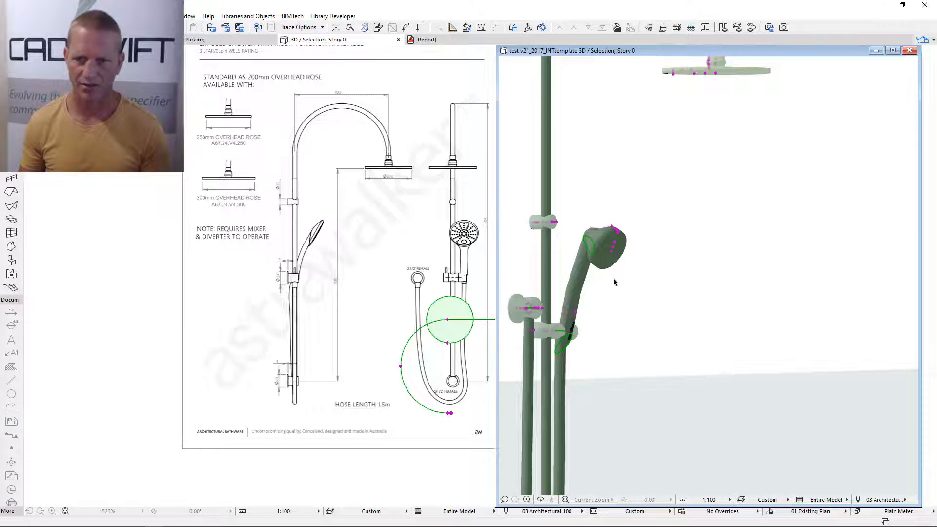
middle_click_drag(614, 282, 628, 252, "shift")
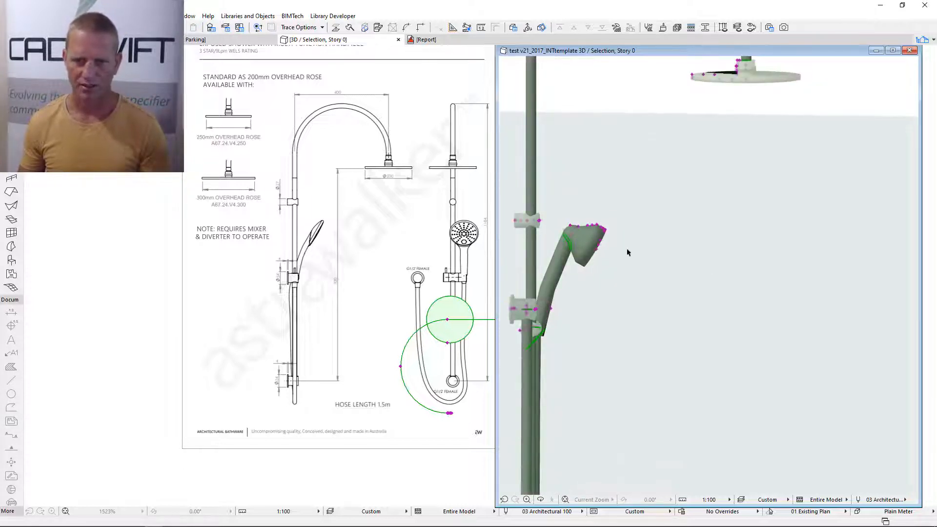
scroll(628, 252, "down", 3)
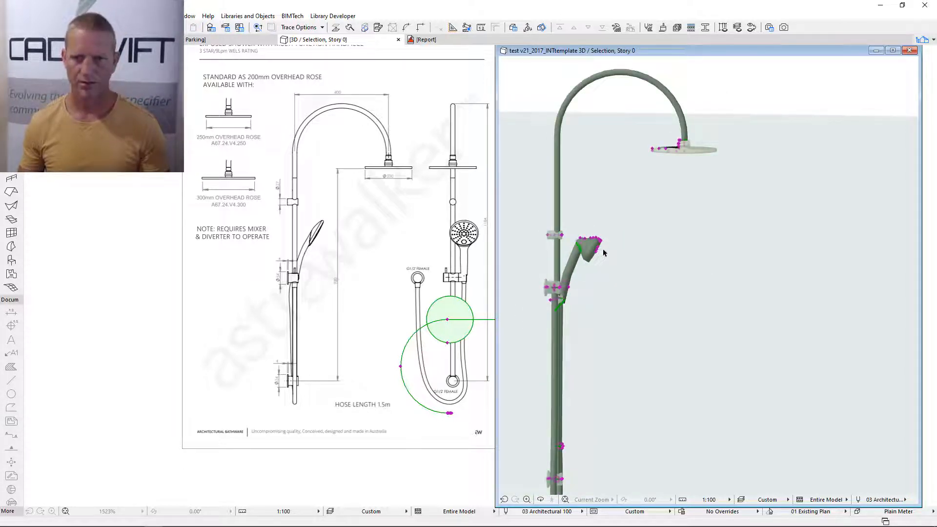
key("F2")
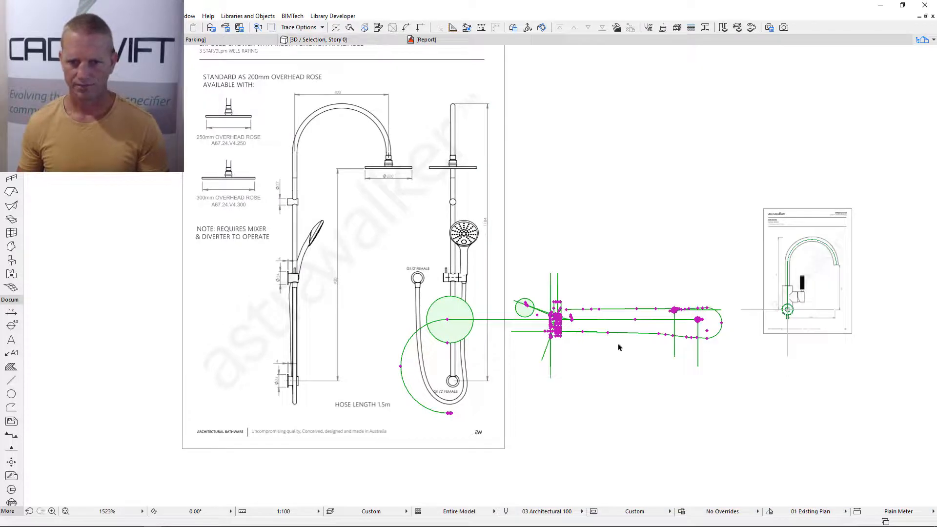
scroll(618, 347, "up", 4)
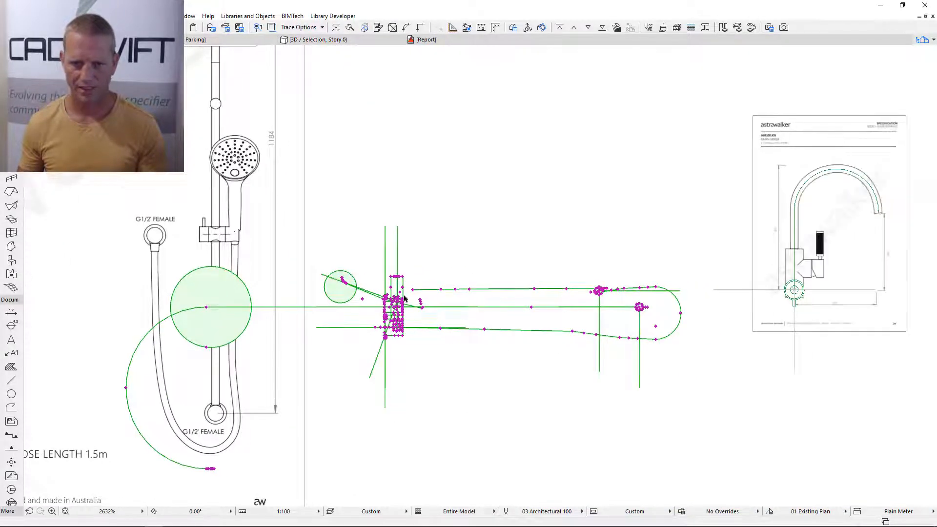
scroll(404, 299, "up", 6)
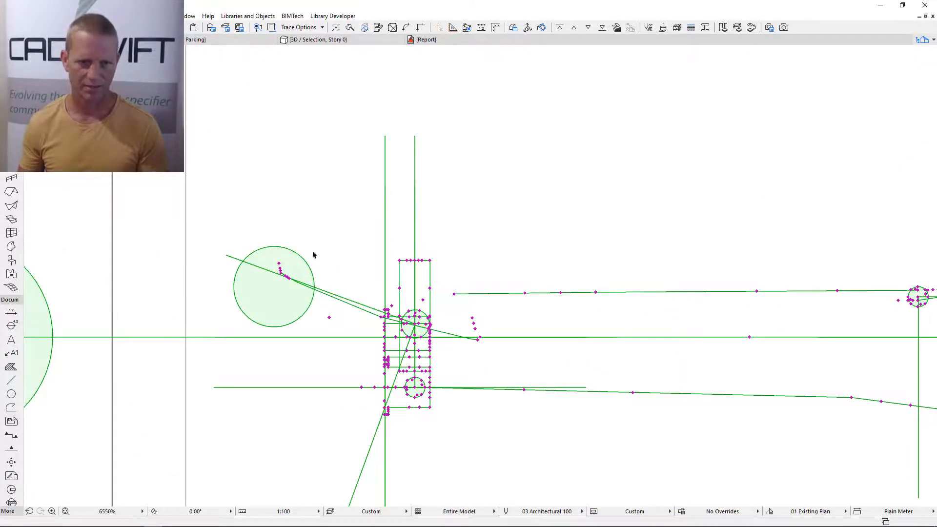
scroll(319, 312, "down", 4)
middle_click_drag(291, 296, 459, 303)
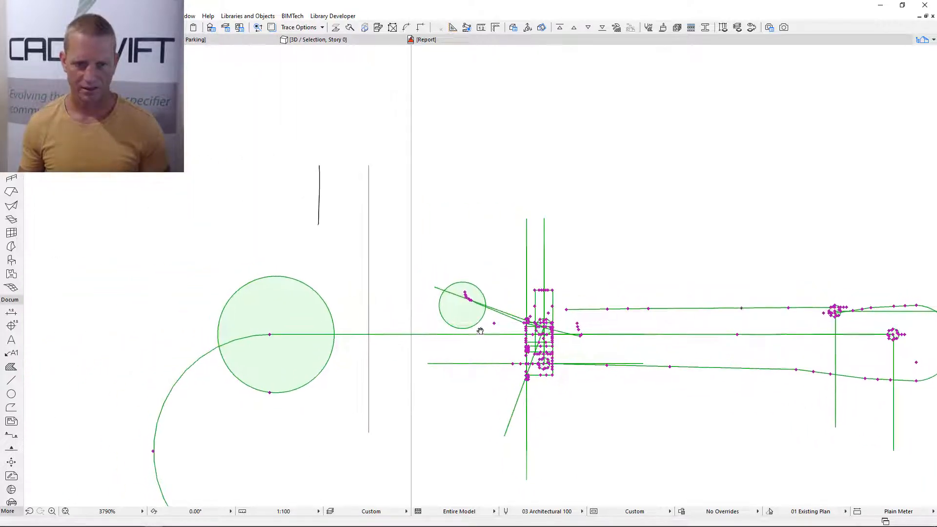
Step: Set the second position angle of Spout Geometry 1 to 0° so the hand shower head's profile can be edited in plan
key("ctrl+t")
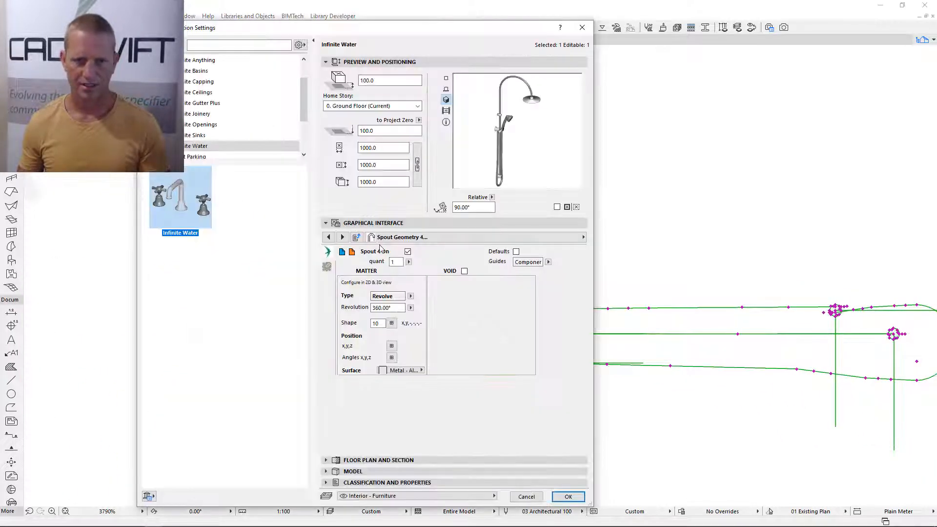
left_click(522, 238)
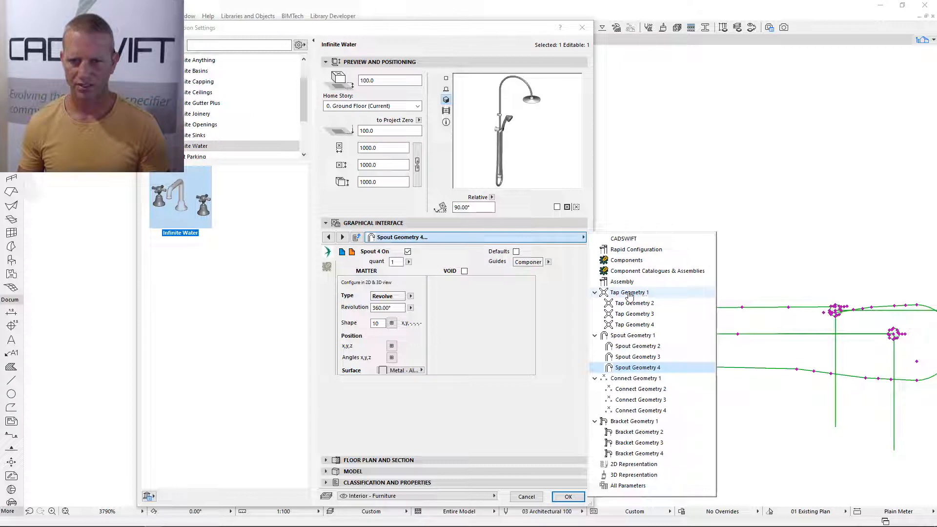
left_click(634, 335)
left_click(392, 358)
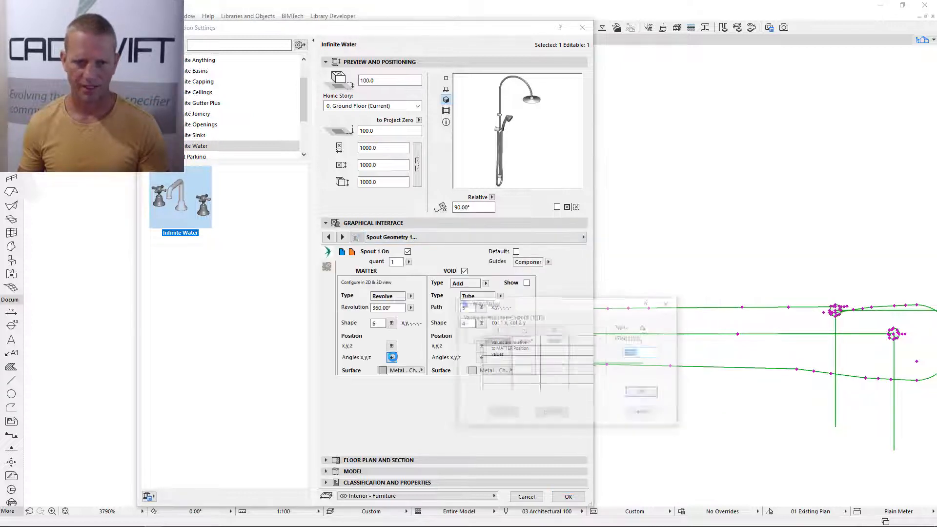
left_click(525, 341)
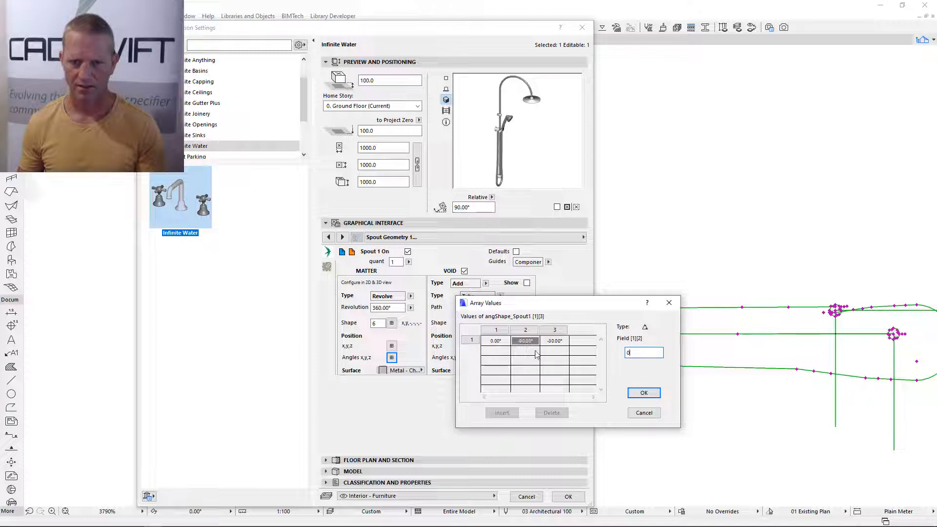
key("Return")
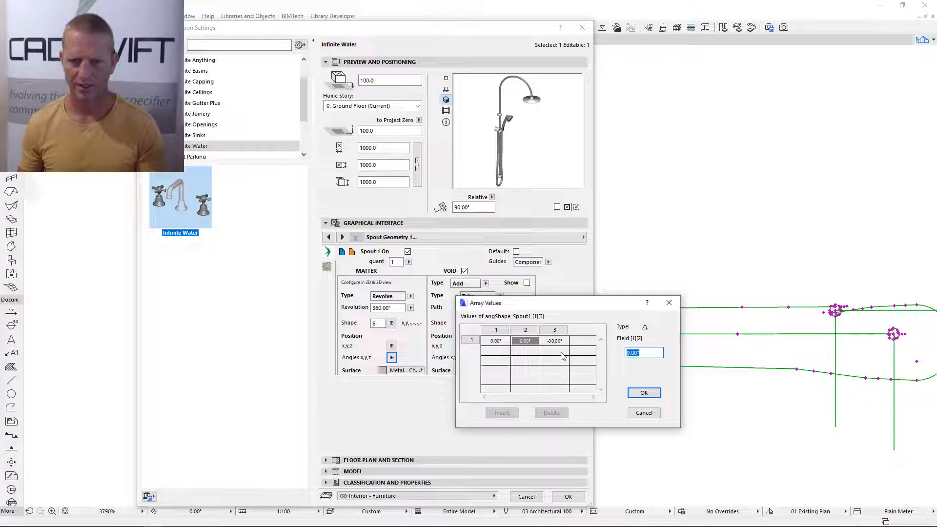
left_click(645, 393)
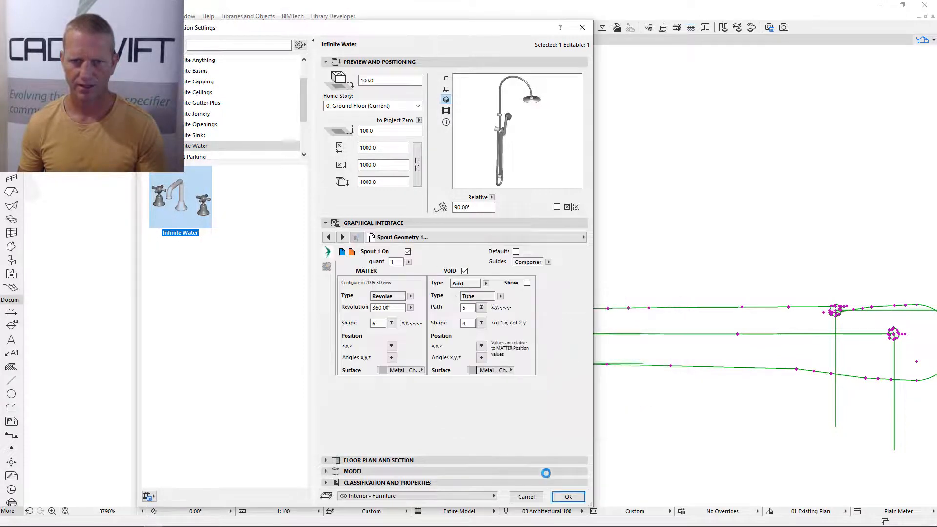
left_click(568, 497)
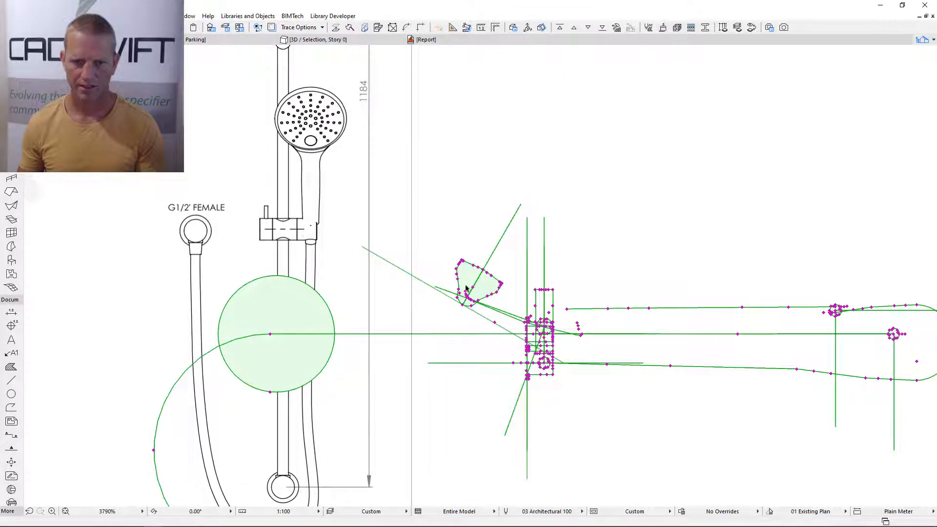
Step: Measure the hand shower head's length and thickness on the drawing's side elevation
scroll(466, 287, "up", 5)
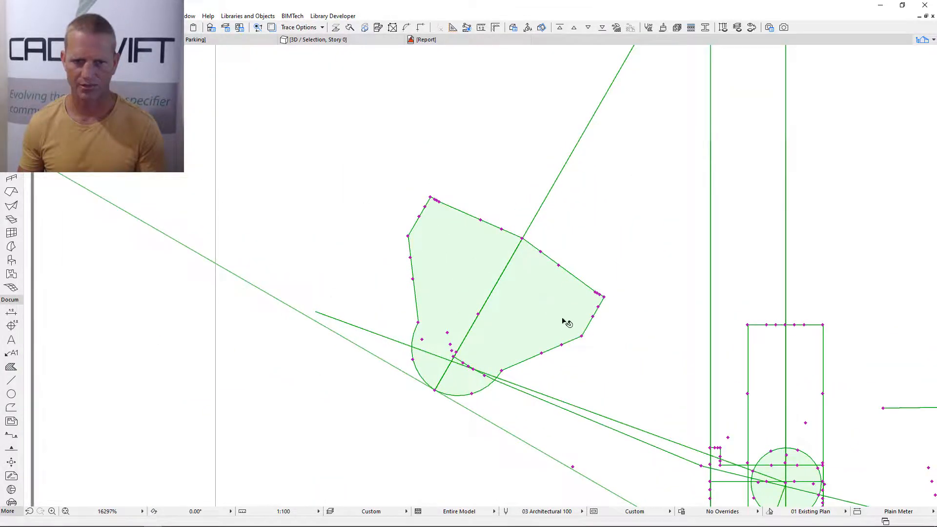
middle_click_drag(566, 322, 464, 317)
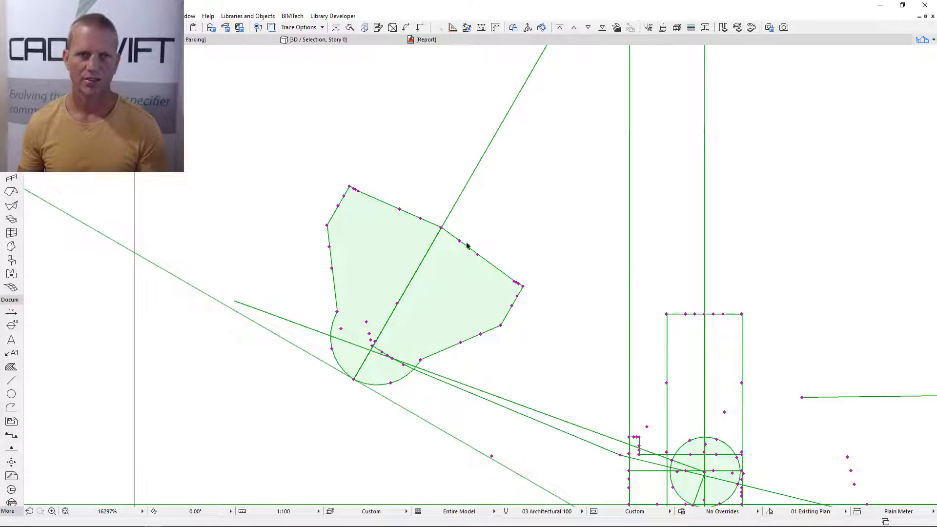
scroll(441, 408, "down", 8)
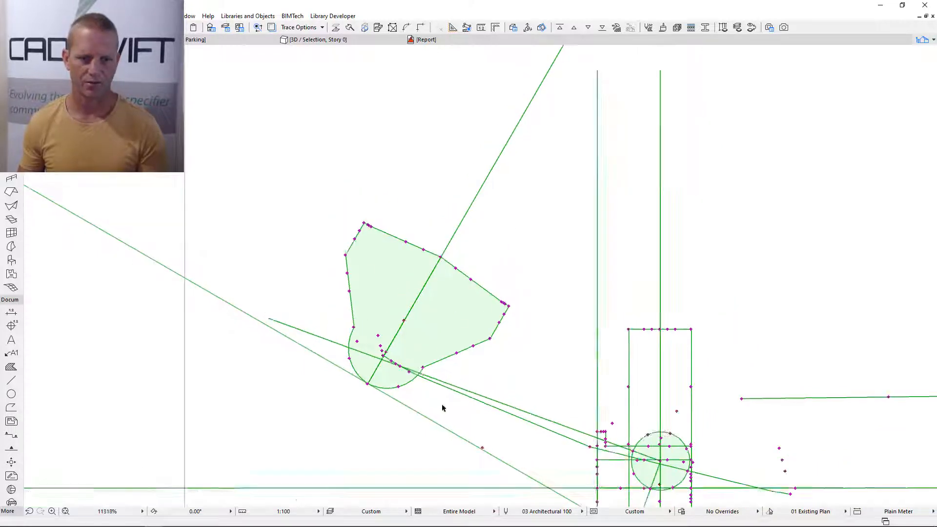
middle_click_drag(330, 404, 590, 359)
scroll(452, 270, "up", 5)
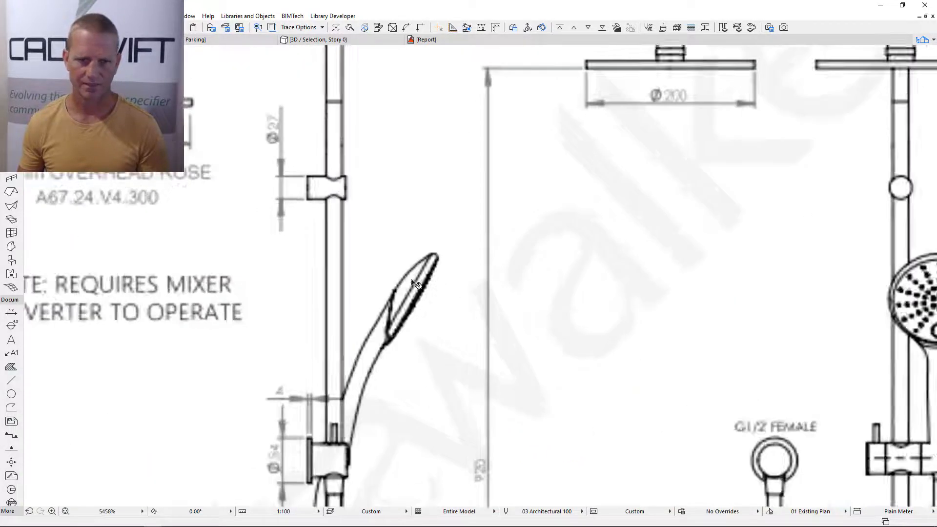
left_click(11, 380)
scroll(387, 294, "up", 5)
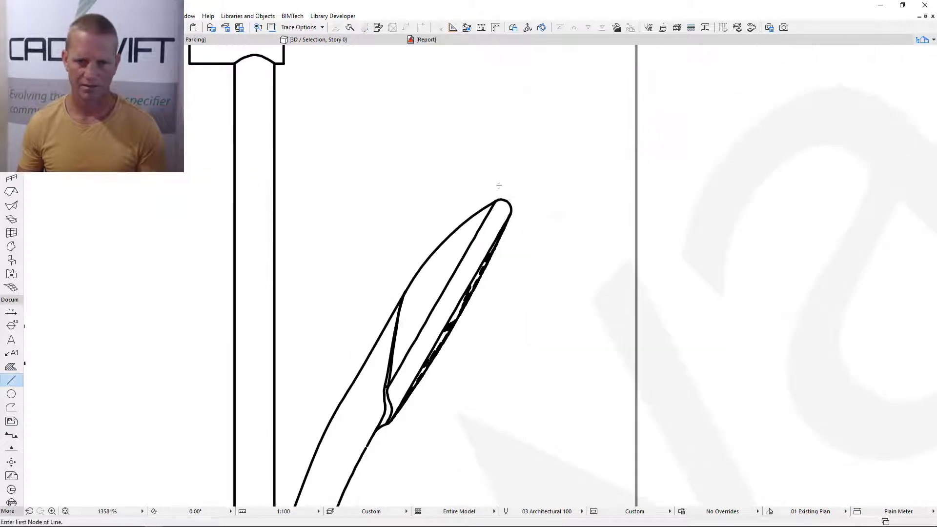
left_click(504, 202)
left_click(389, 409)
left_click(406, 287)
left_click(327, 314, "shift")
scroll(303, 310, "up", 4)
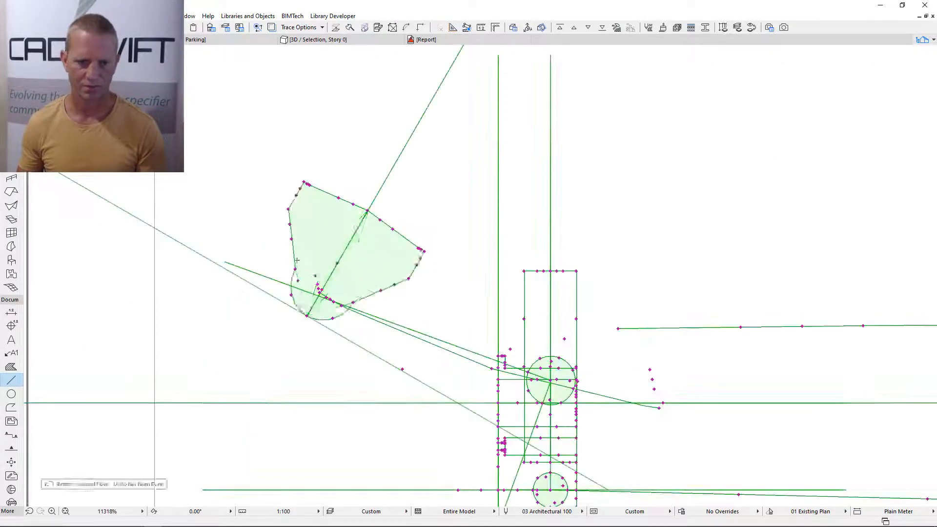
Step: Stretch the hand shower profile's lower outer corner to 10, 60 and its upper outer corner to 30, 60
left_click(272, 136)
type("10")
key("Tab")
type("60")
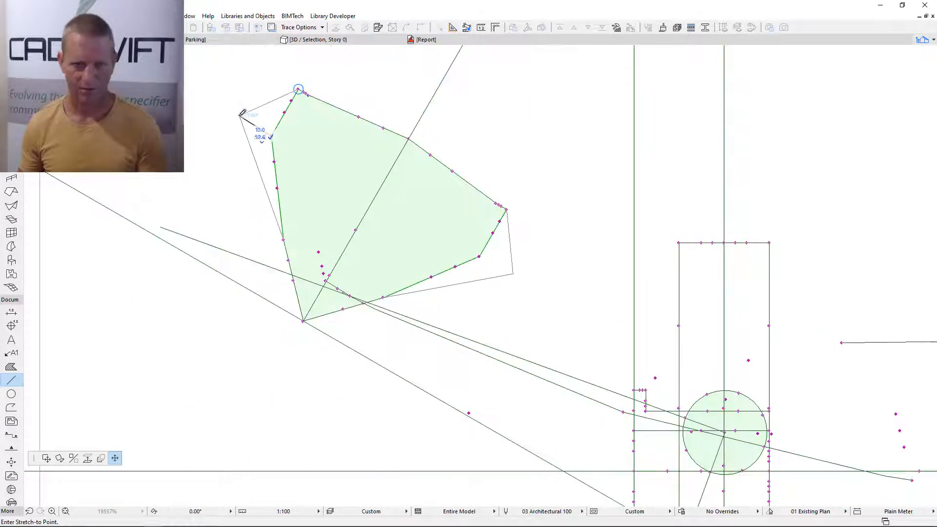
key("Return")
left_click(298, 89)
type("30")
key("Tab")
type("60")
left_click(203, 158)
Step: Pull the profile's centre tip in to about 37.4 and reshape the back into a single shallow curve up to the outer rim
left_click(408, 139)
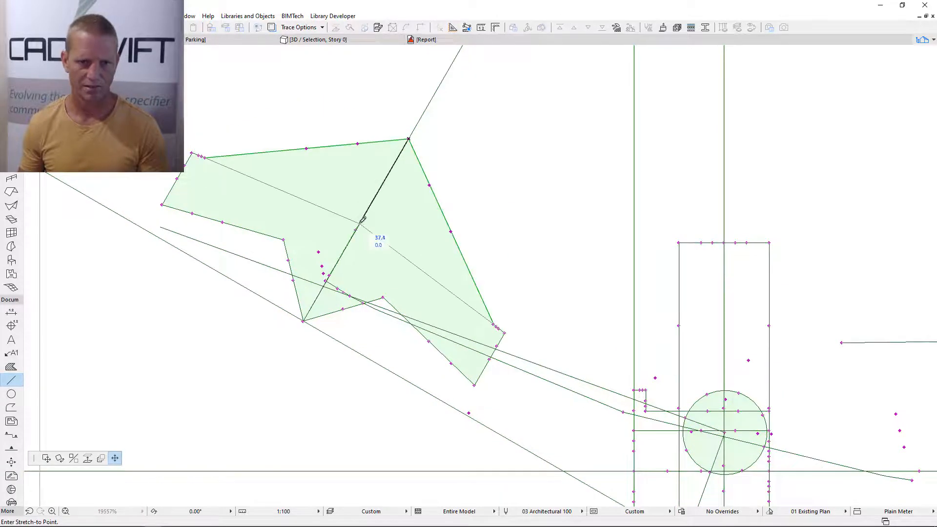
left_click(359, 223)
scroll(212, 159, "up", 3)
left_click(109, 255)
scroll(275, 266, "down", 3)
left_click(316, 295)
left_click(241, 270)
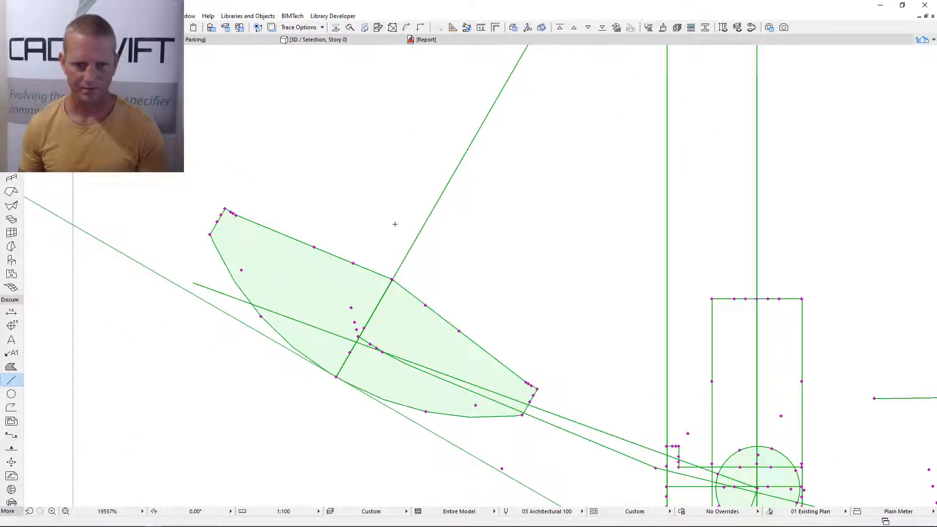
Step: Set the second position angle of Spout Geometry 1 to -90° and check the reshaped hand shower head in 3D
scroll(376, 226, "down", 5)
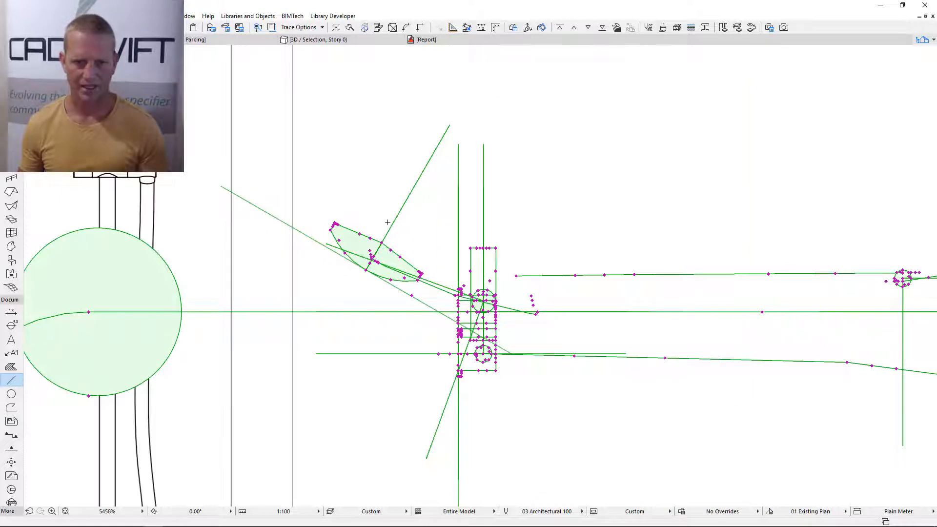
key("ctrl+t")
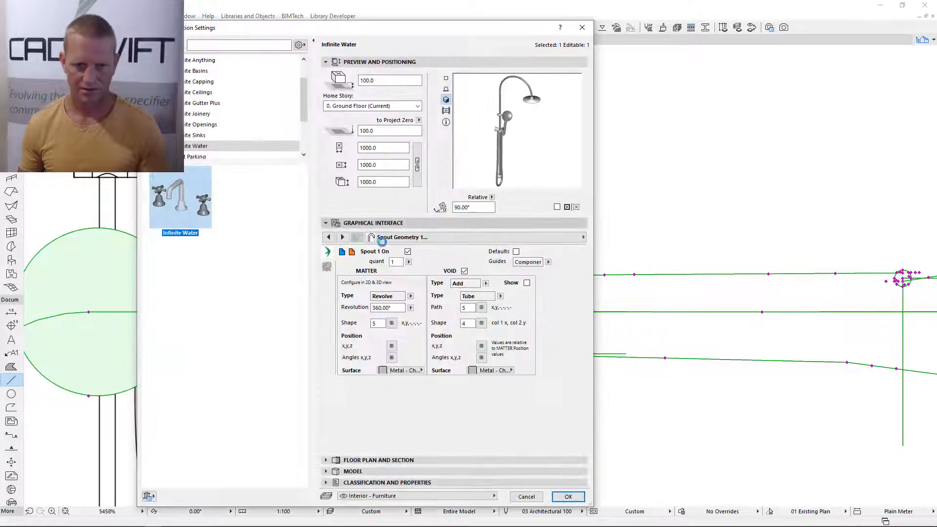
left_click(394, 358)
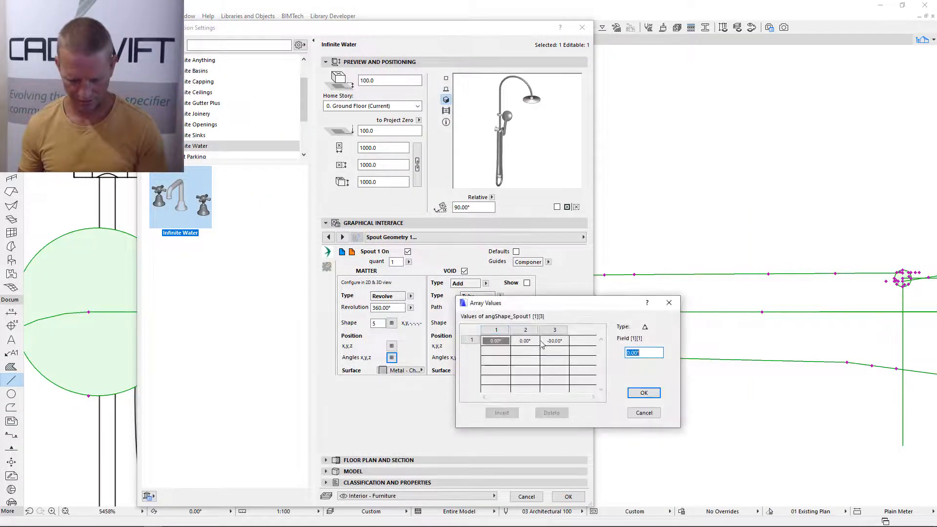
left_click(532, 342)
type("-")
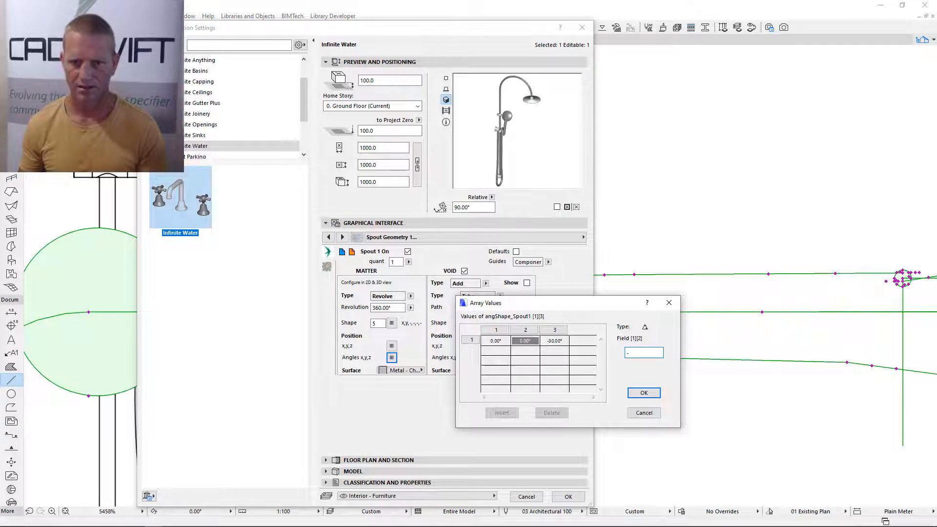
type("90")
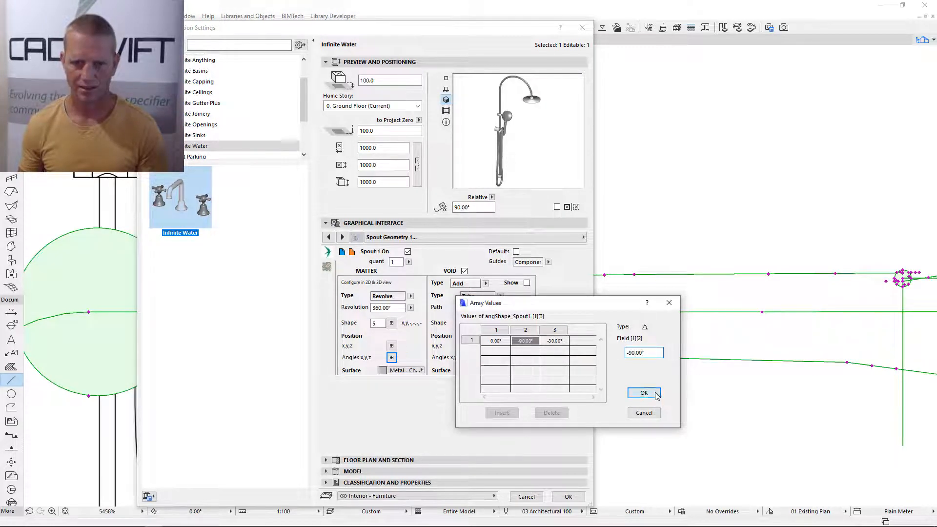
left_click(649, 394)
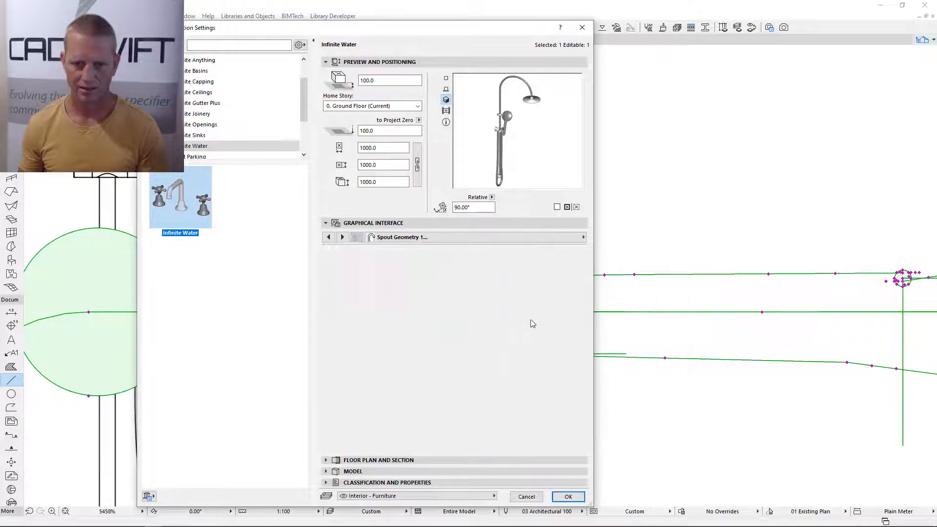
left_click(568, 496)
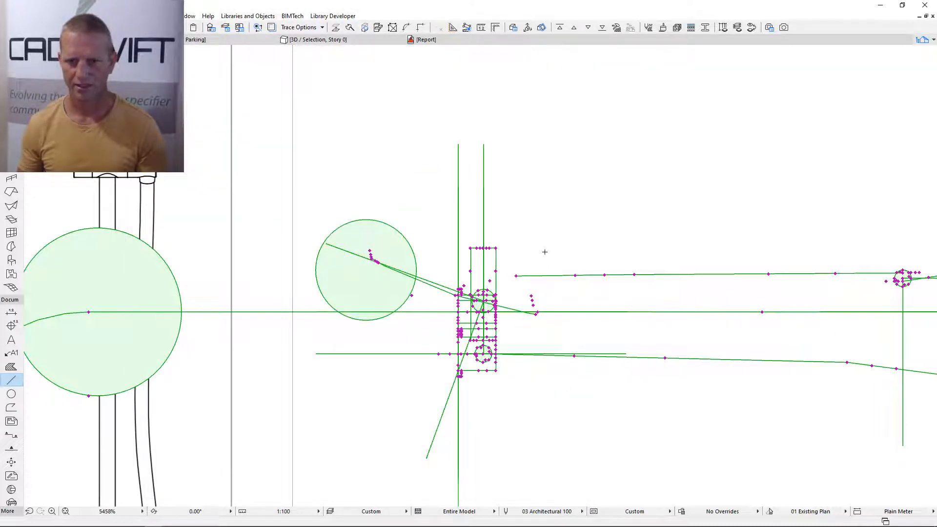
key("F5")
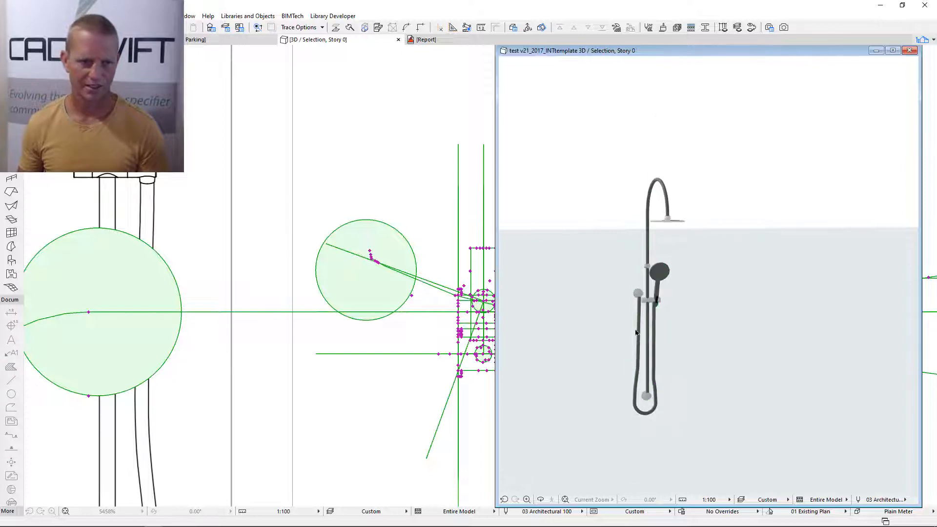
scroll(636, 310, "down", 3)
scroll(280, 245, "down", 7)
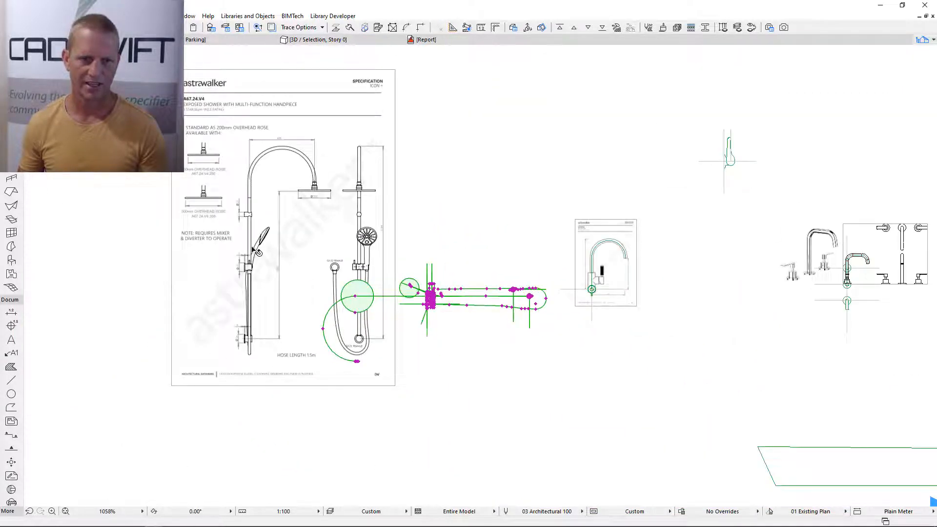
Step: Examine the hand shower on the drawing's side elevation and the product heading of the specification sheet
scroll(254, 288, "up", 5)
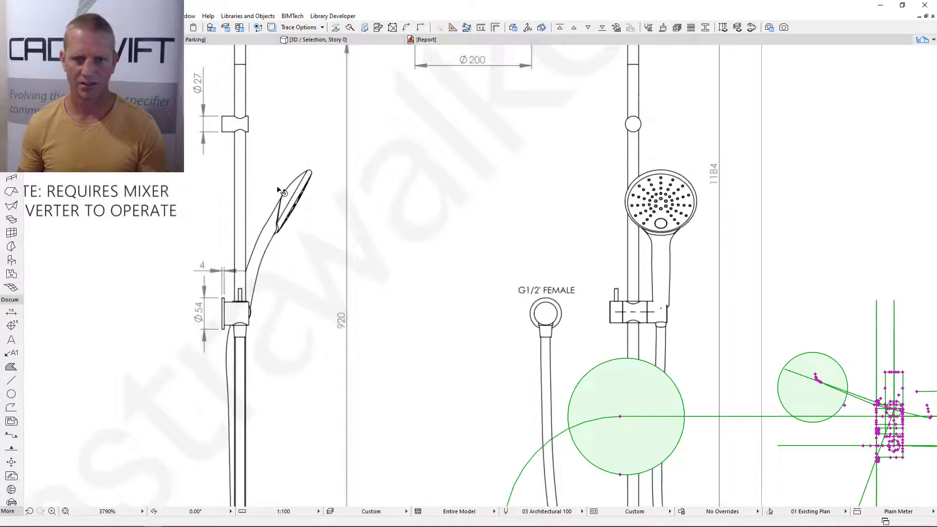
scroll(282, 191, "down", 4)
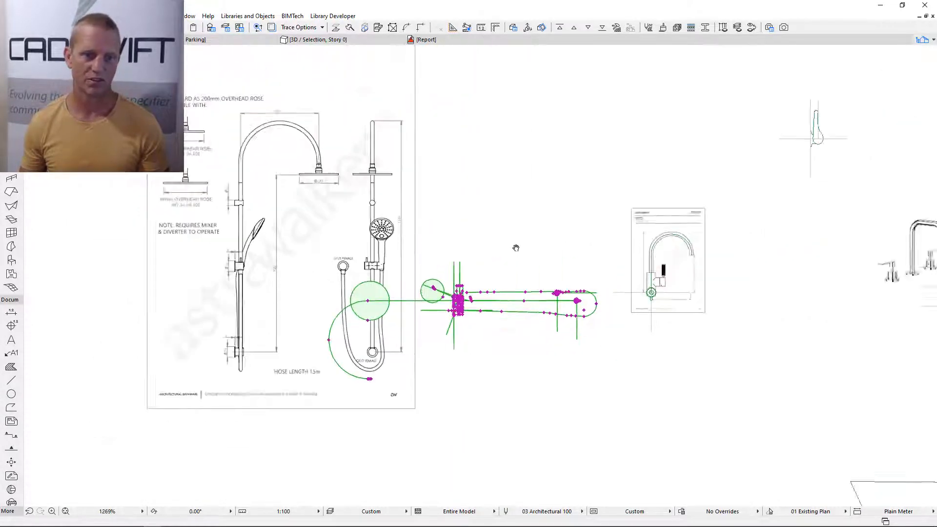
scroll(516, 248, "up", 1)
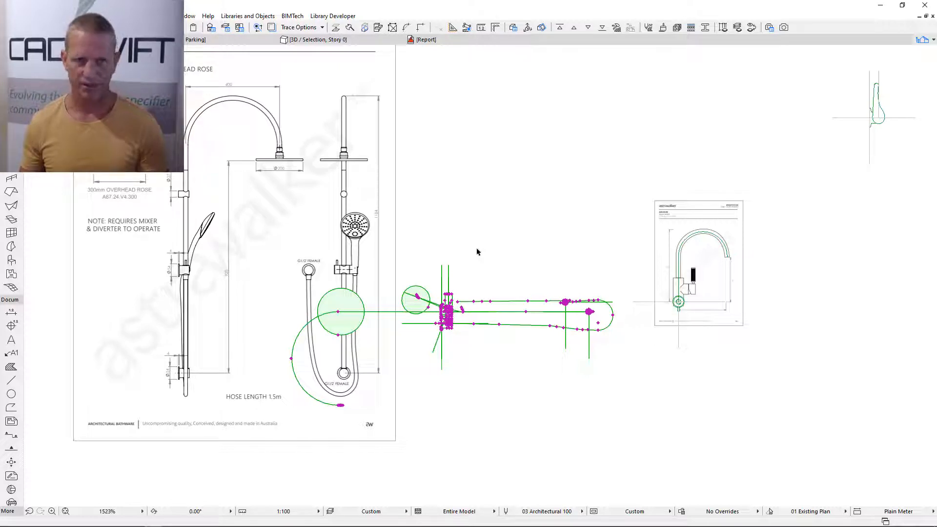
key("ctrl+t")
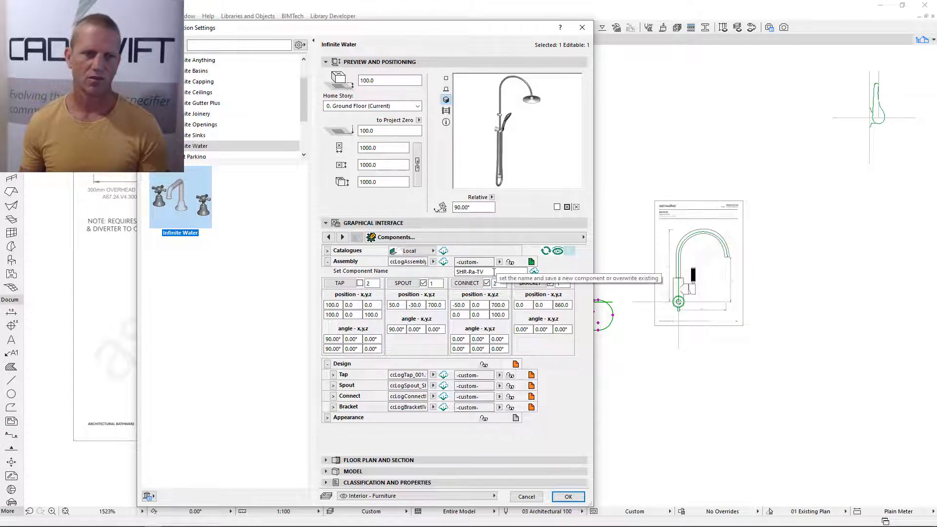
double_click(491, 271)
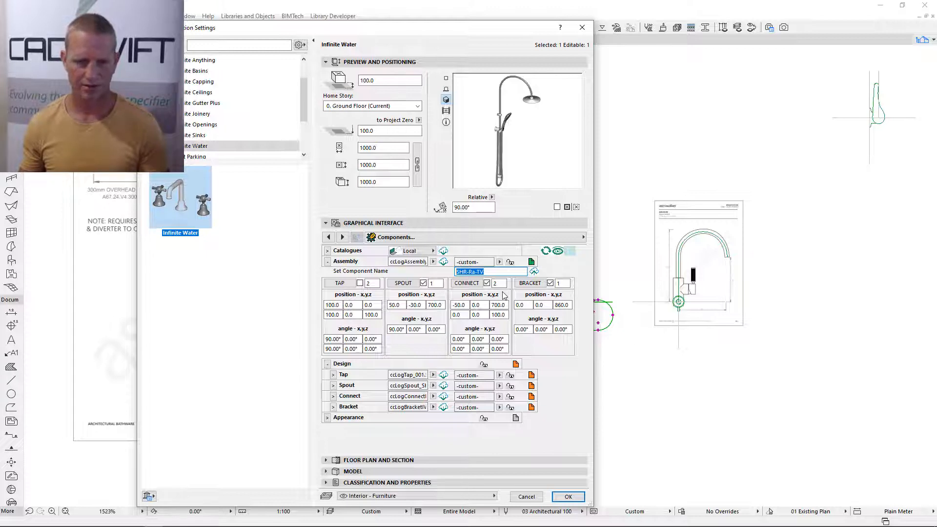
key("Return")
scroll(202, 135, "up", 3)
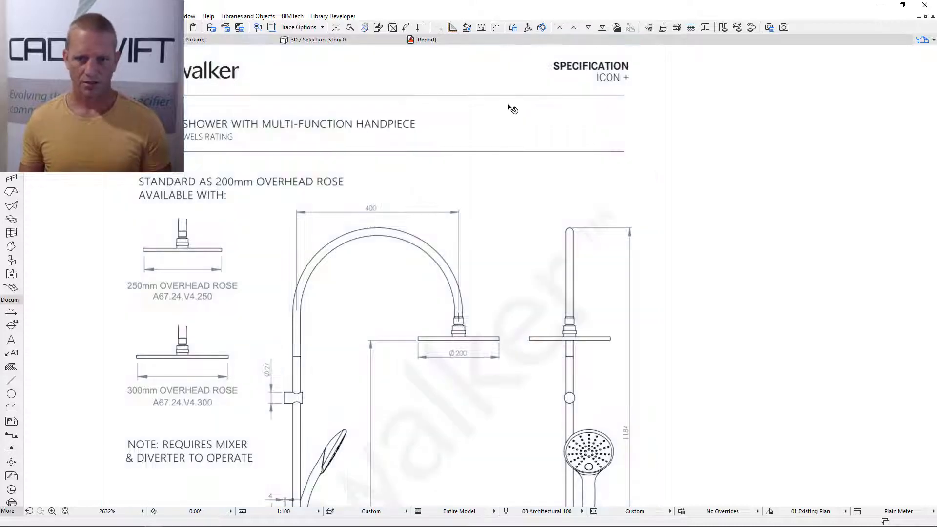
scroll(473, 163, "down", 5)
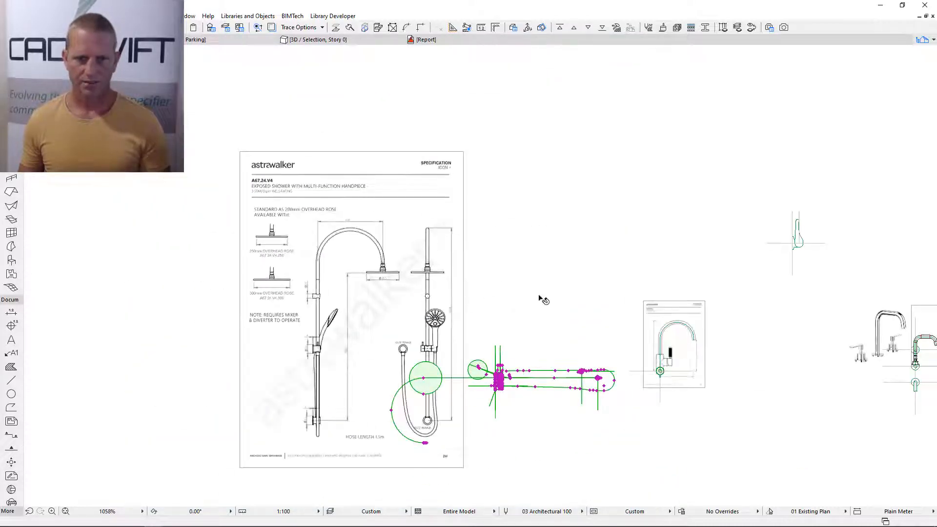
Step: Set the Assembly component name of the Infinite Water object to SHR-AW-A67
key("ctrl+t")
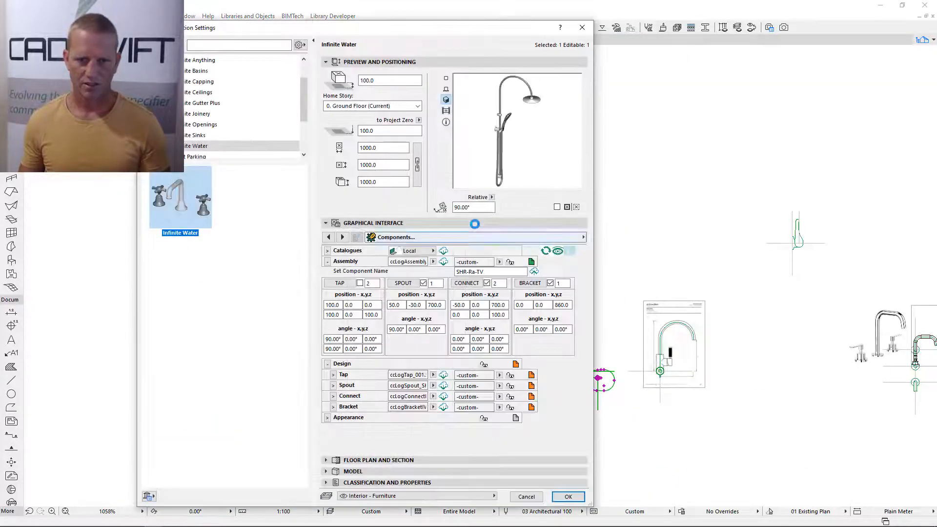
left_click_drag(512, 272, 443, 273)
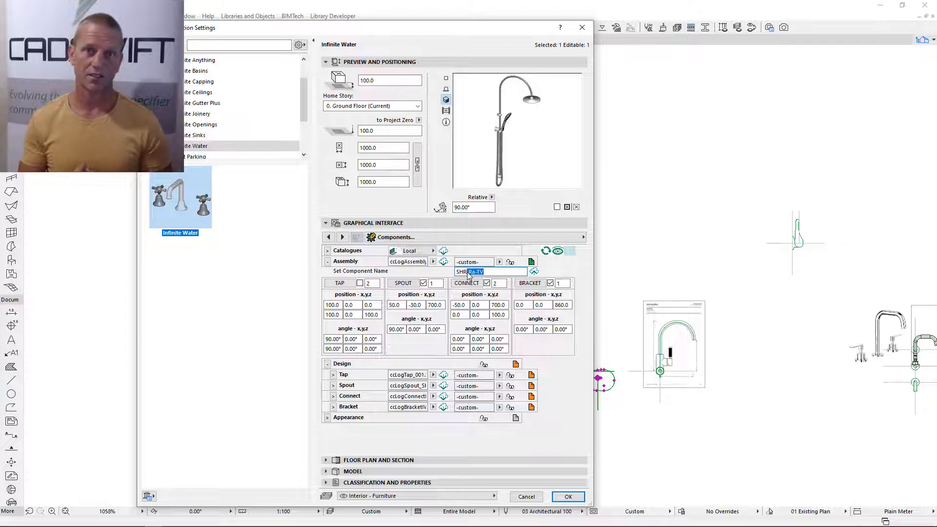
type("AW-")
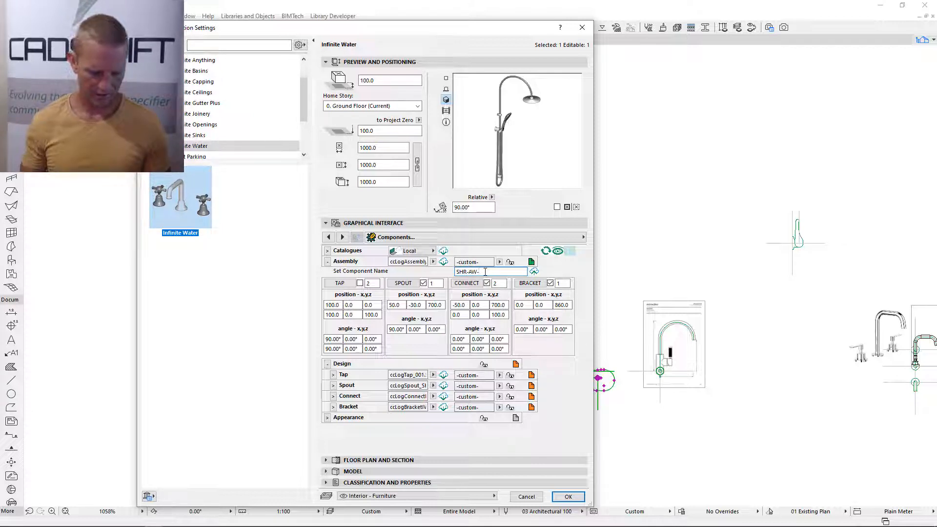
type("A67")
key("Return")
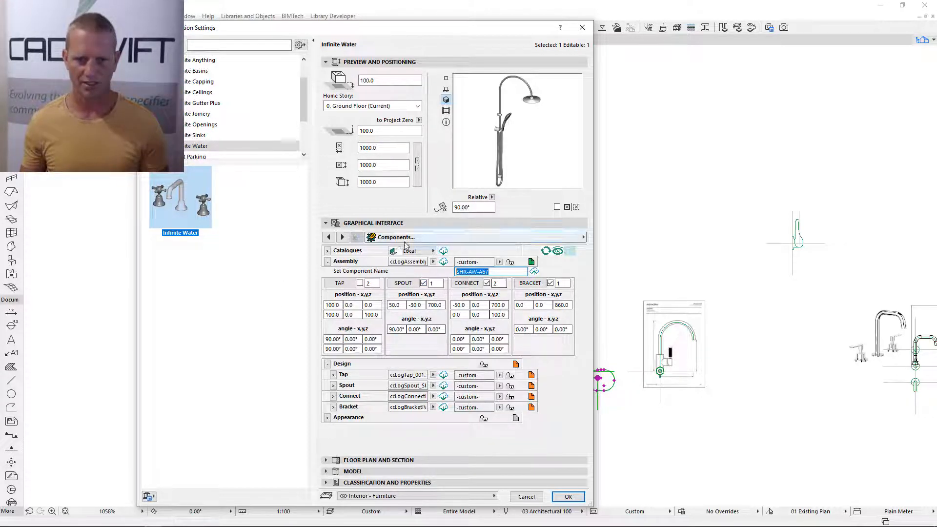
left_click(333, 375)
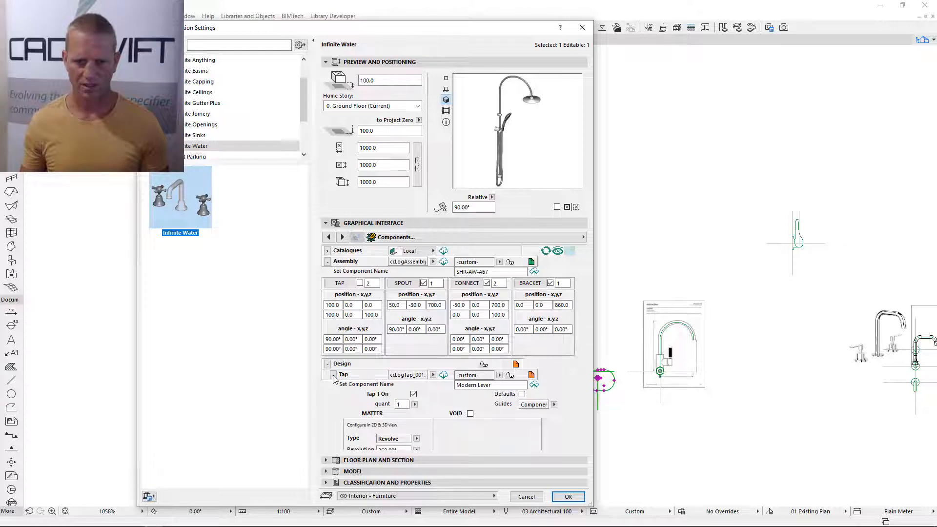
left_click(333, 375)
left_click(499, 374)
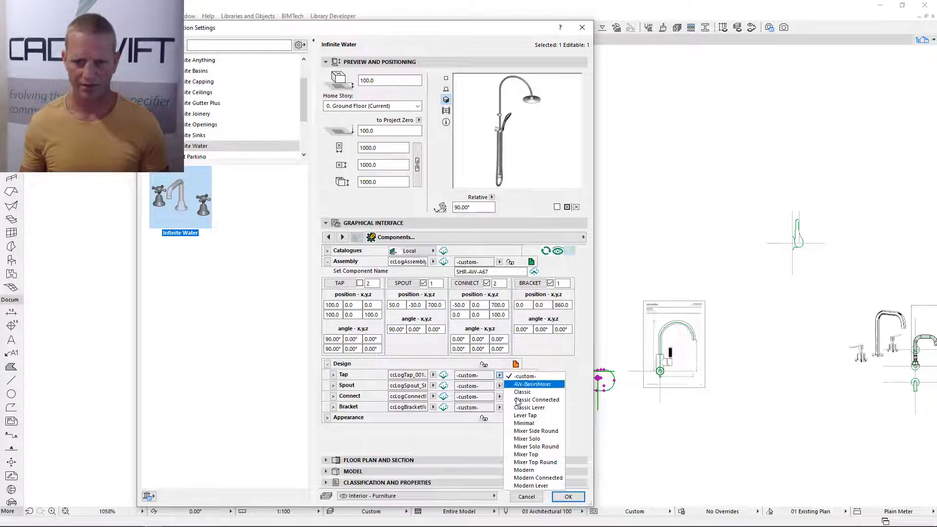
left_click(490, 372)
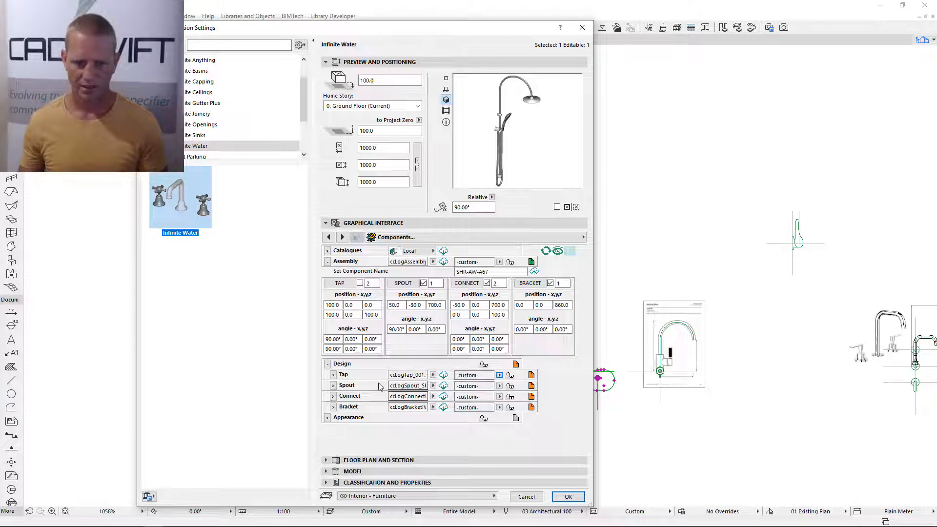
Step: Name the spout design component SHR-AW-A67 and save it to the local catalogue
left_click(333, 385)
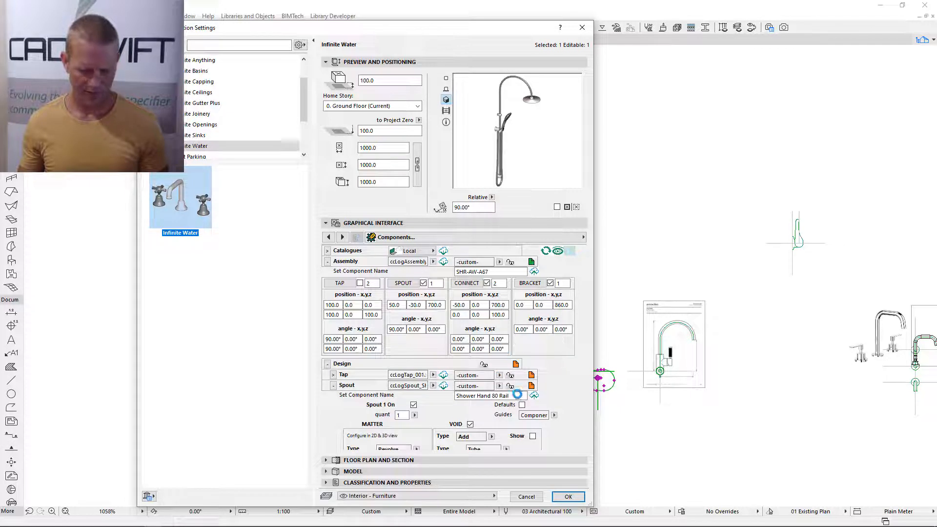
left_click_drag(517, 395, 413, 394)
type("SHR-AW-A67")
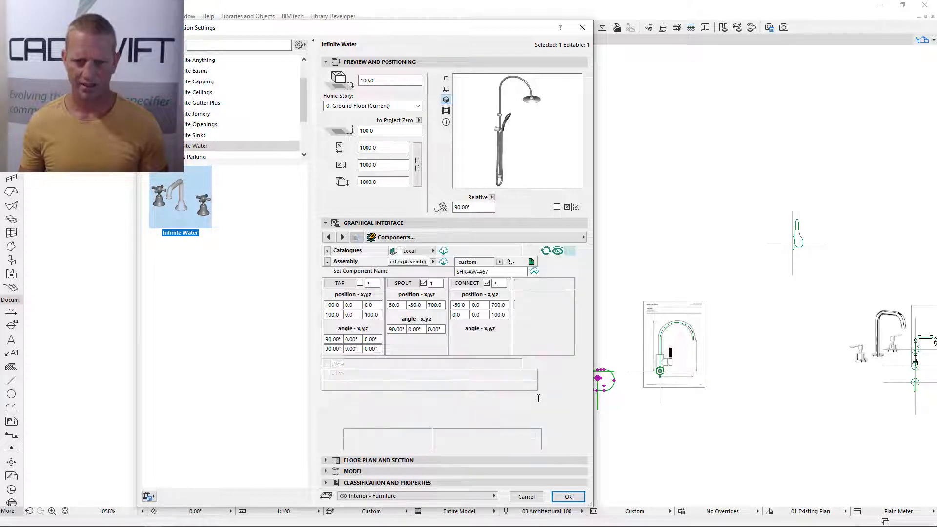
left_click(443, 386)
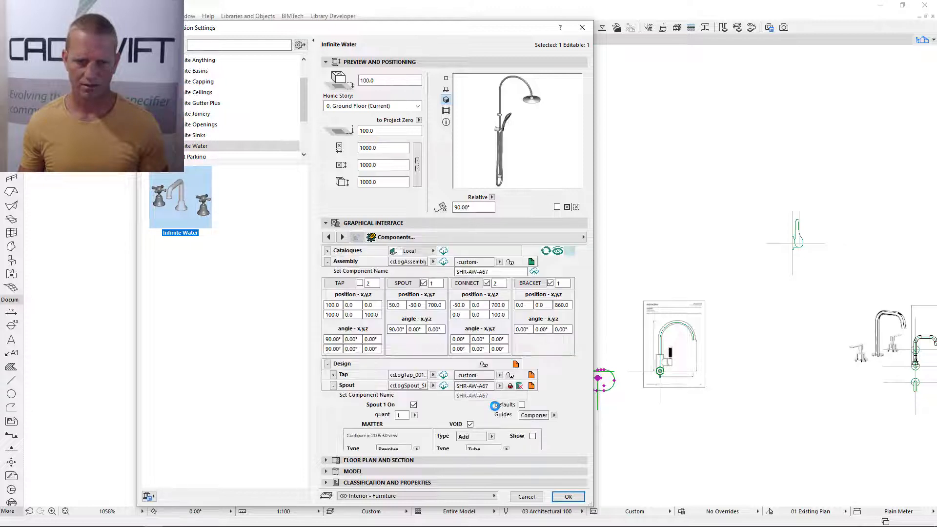
left_click(332, 385)
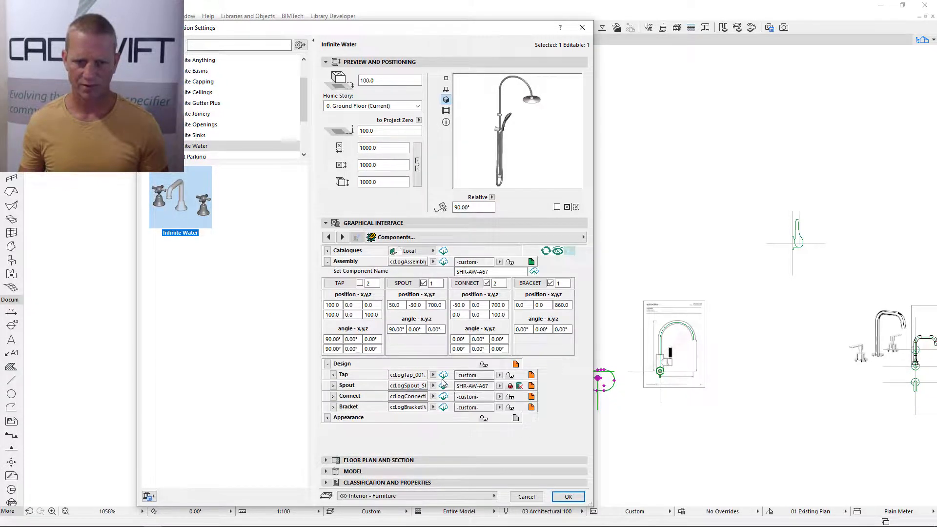
Step: Turn off Tap 1 and Tap 2 in the tap geometry and check the remaining tap geometry settings
left_click(333, 374)
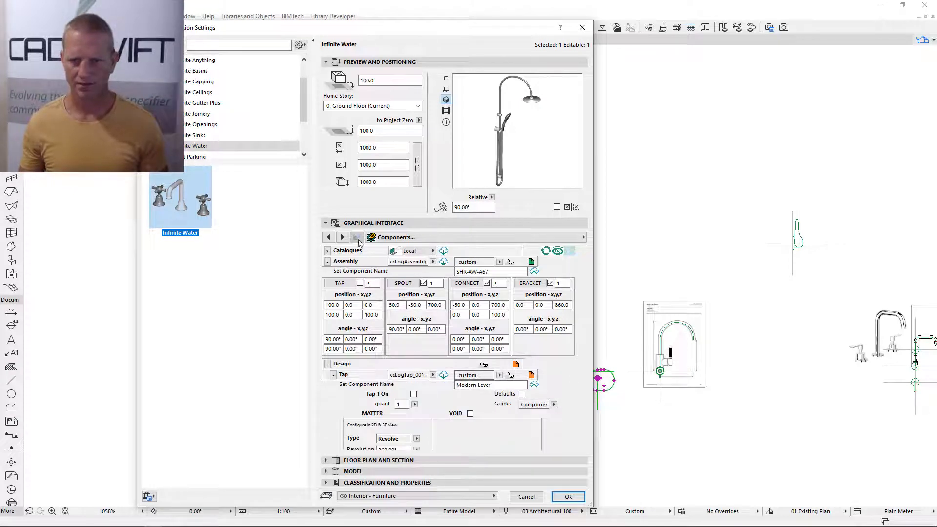
left_click(418, 237)
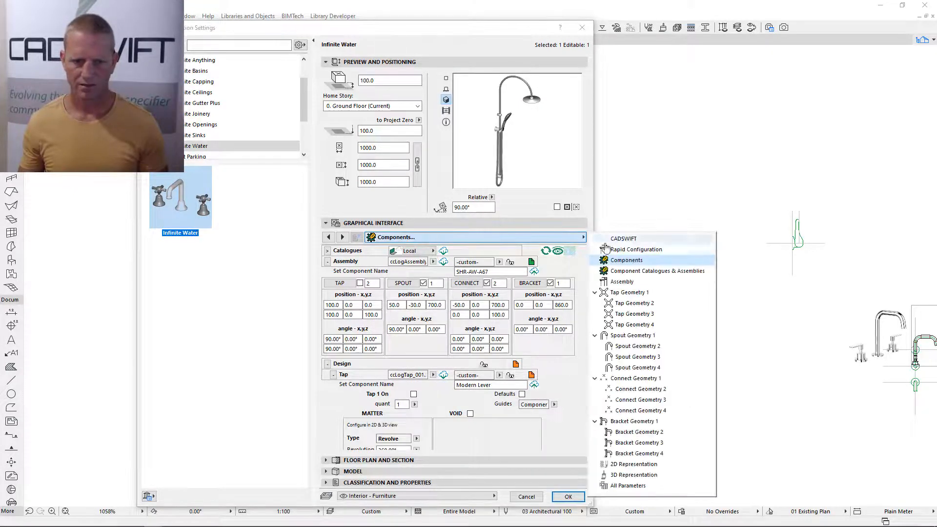
left_click(634, 303)
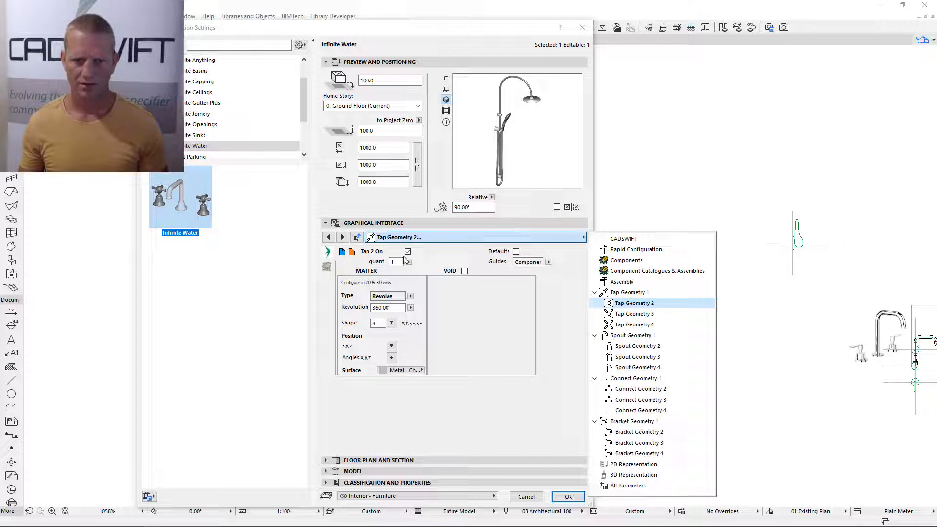
left_click(408, 252)
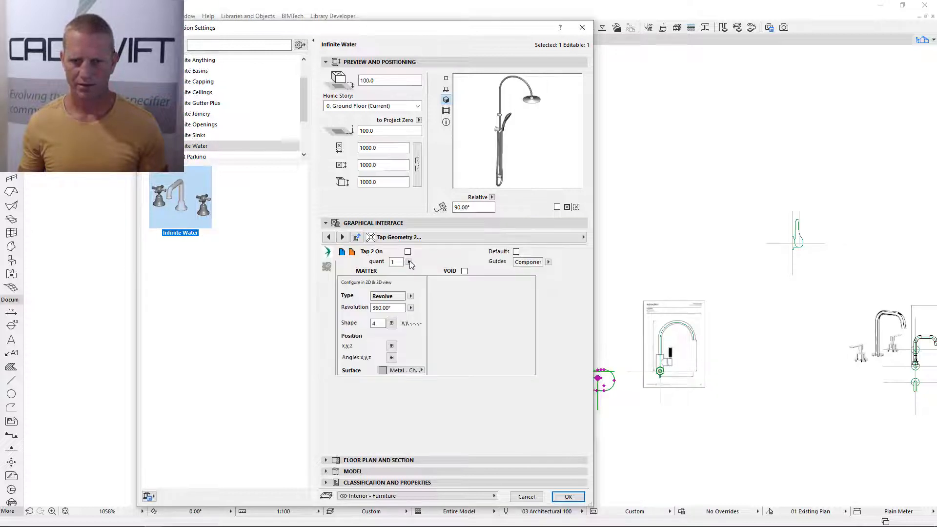
left_click(438, 238)
left_click(637, 314)
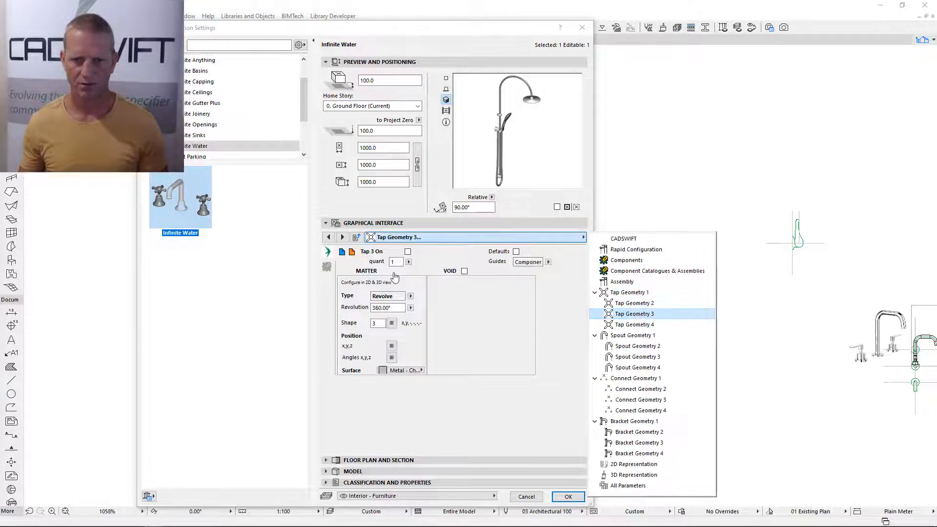
left_click(625, 325)
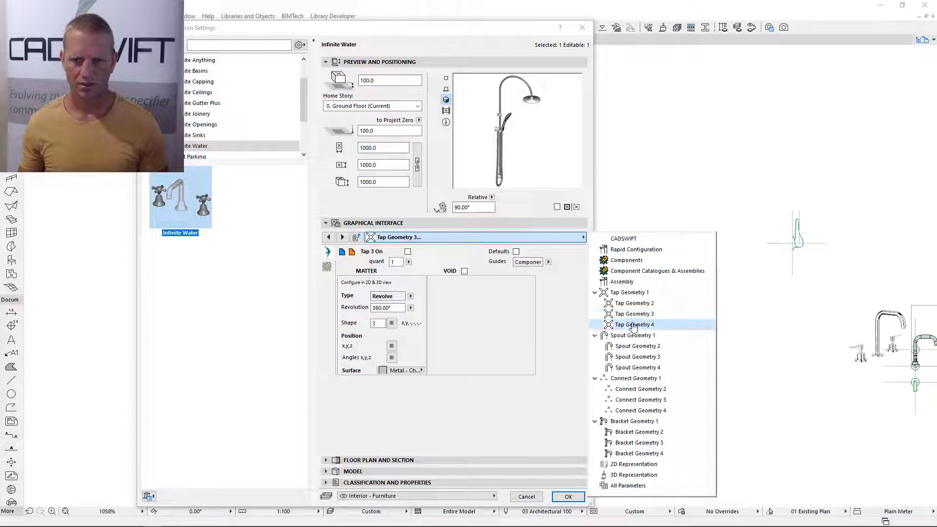
left_click(628, 293)
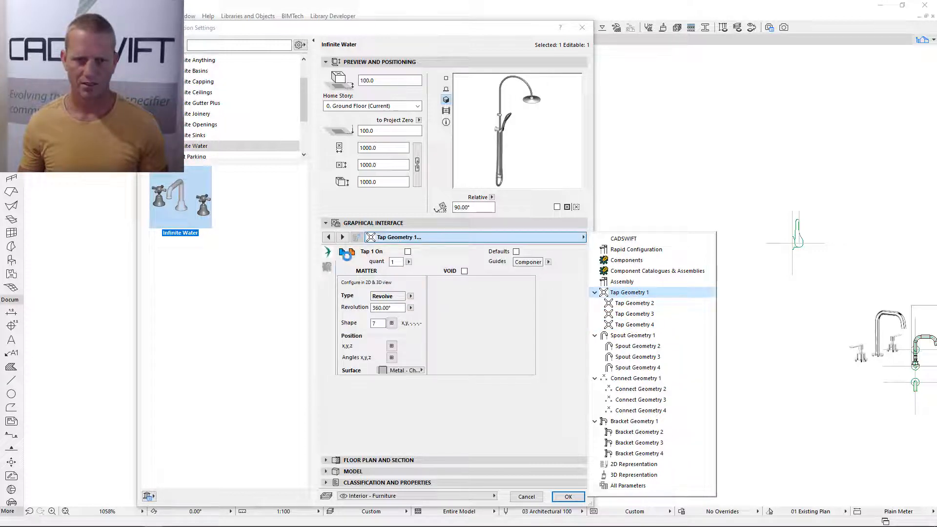
left_click(350, 251)
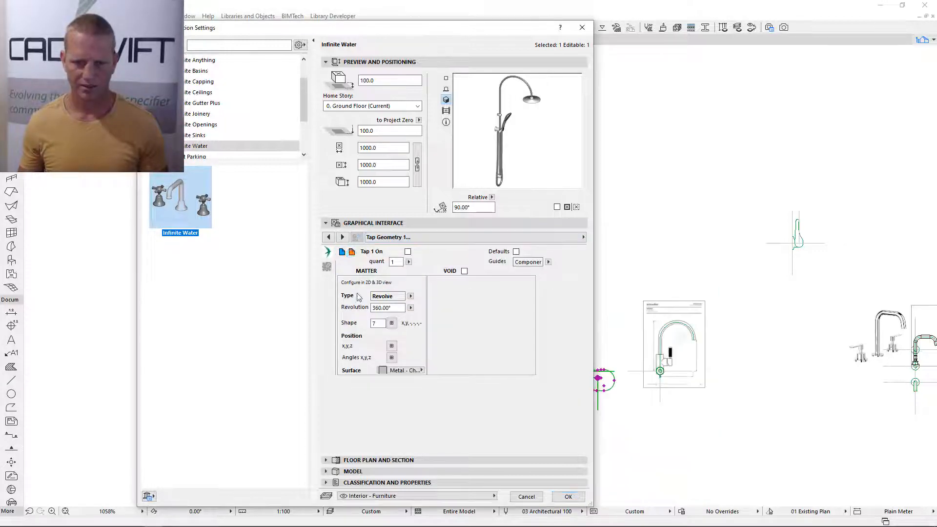
Step: Name the tap design component "off" and save it as a new component
left_click_drag(514, 385, 434, 386)
type("of")
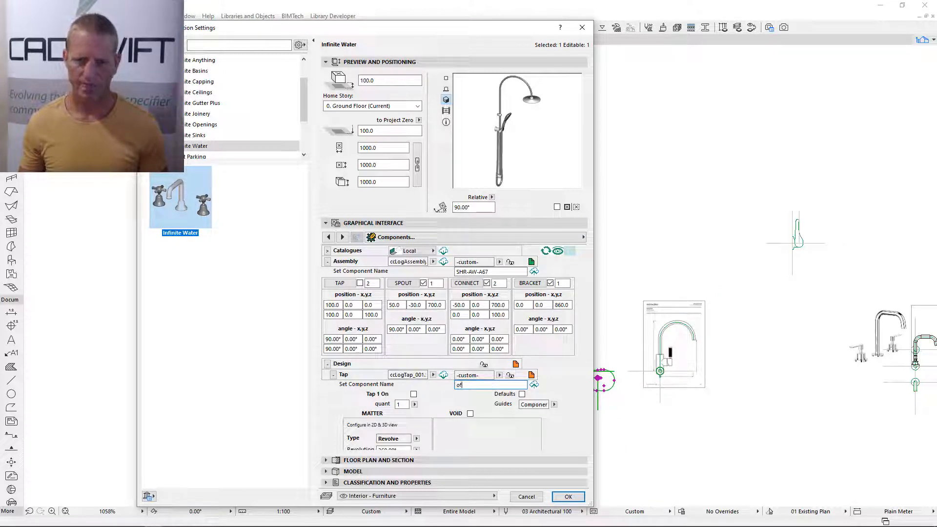
type("f")
left_click(534, 386)
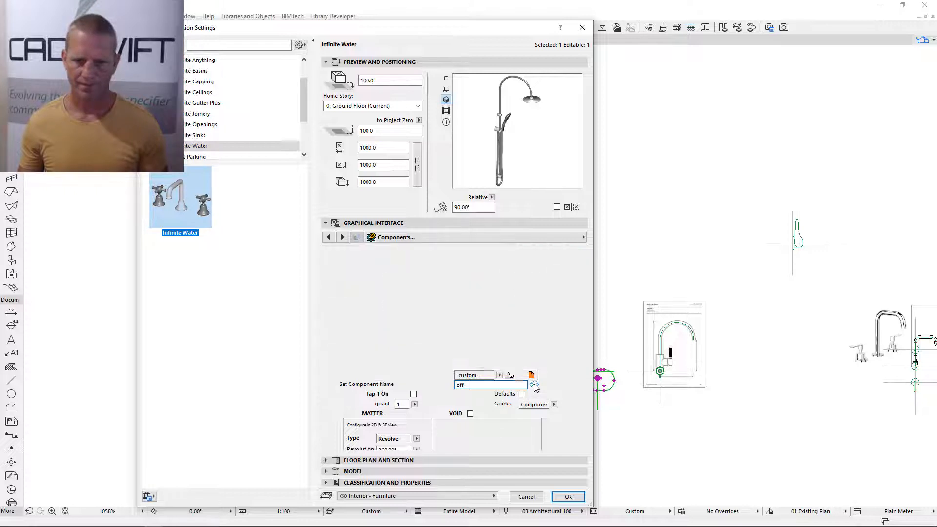
left_click(534, 385)
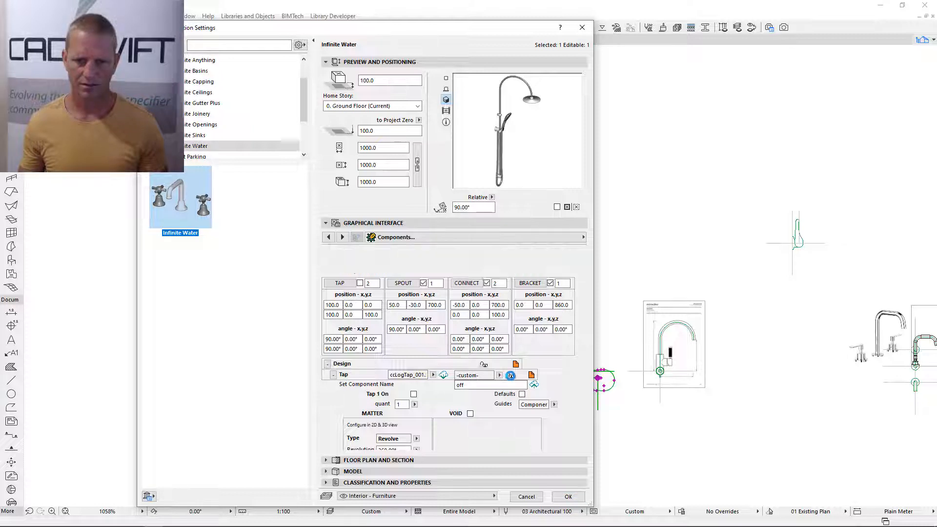
left_click(510, 375)
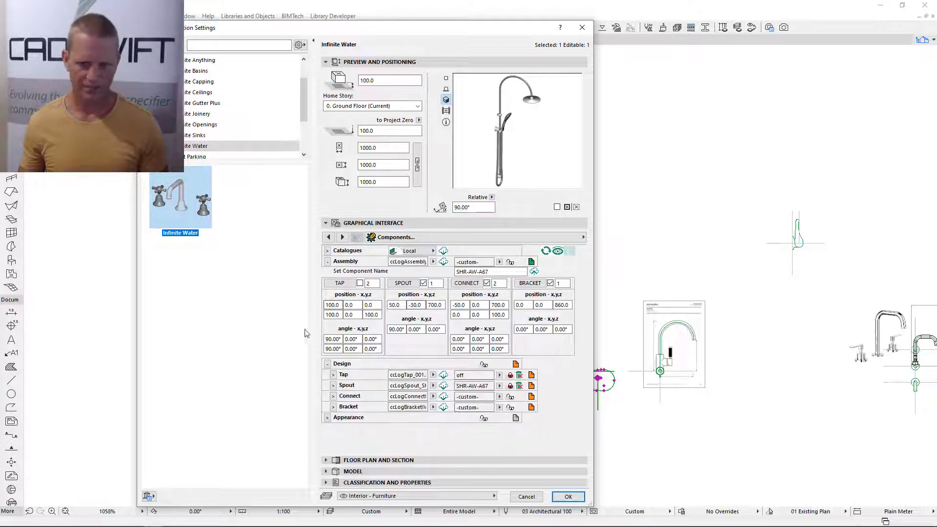
Step: Name the connect design component SHR-AW-A67 and save it as a new component
left_click(333, 396)
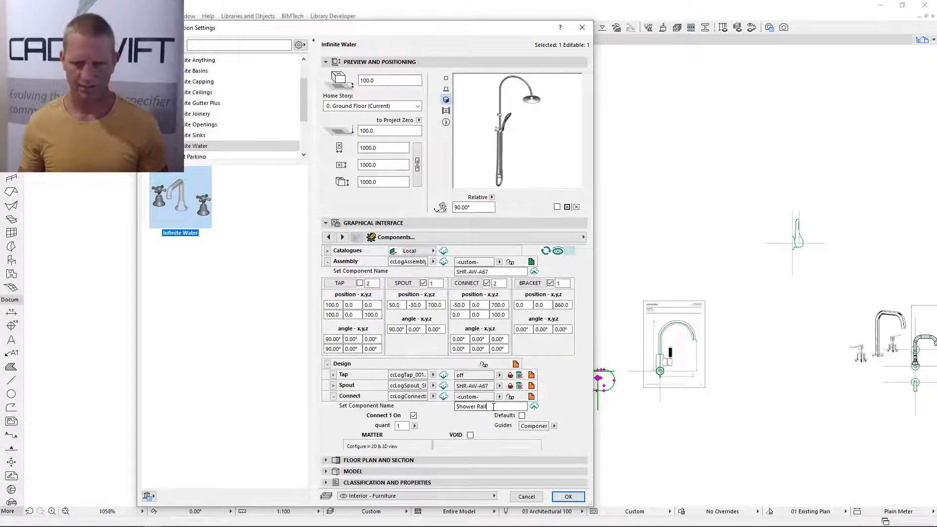
left_click(493, 406)
type("SHR-AW-A67")
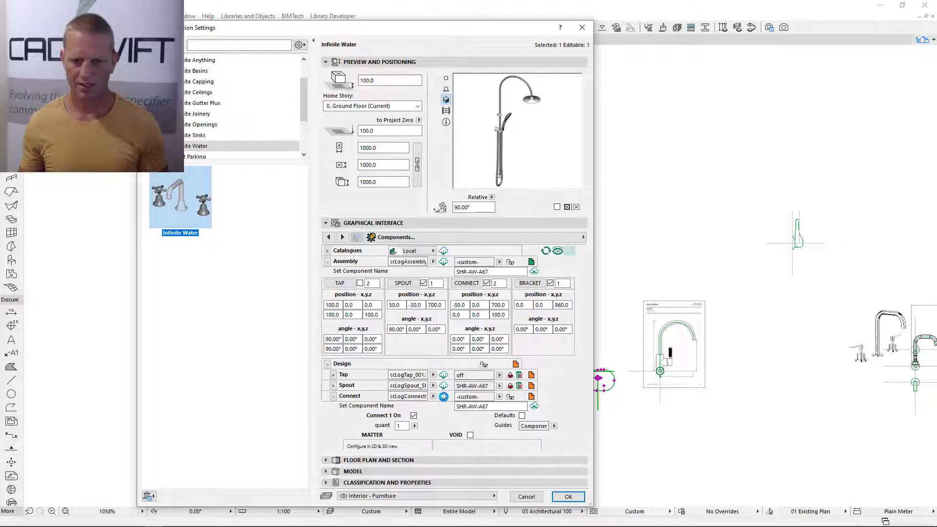
left_click(511, 396)
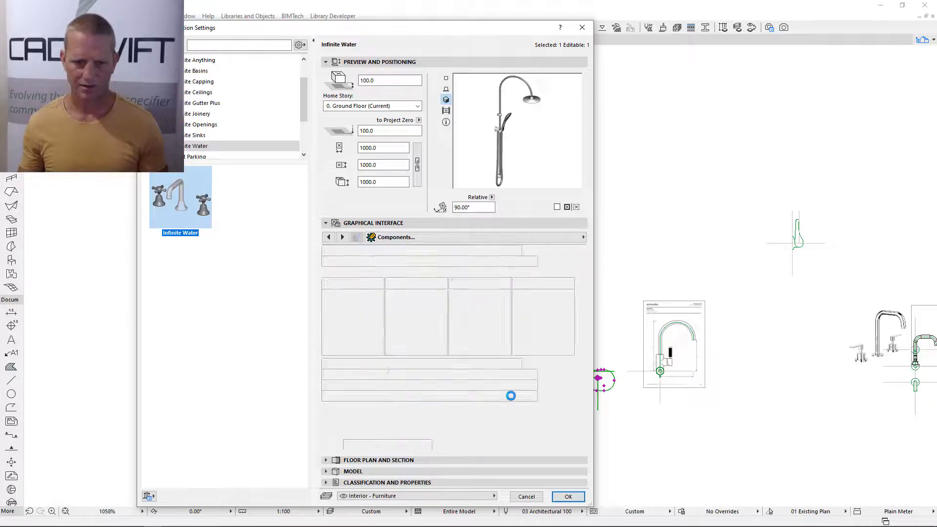
left_click(332, 397)
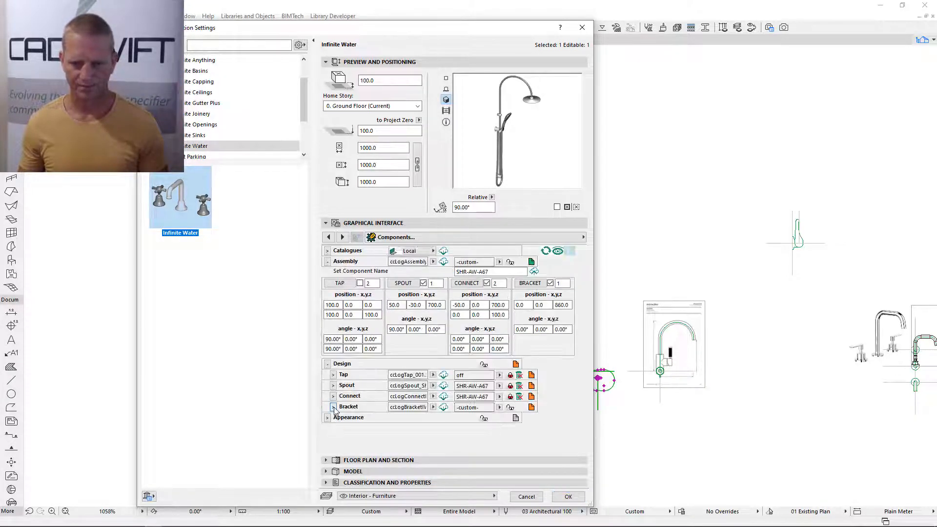
Step: Save the bracket design component and then the whole assembly under the component name SHR-AW-A67
left_click(332, 407)
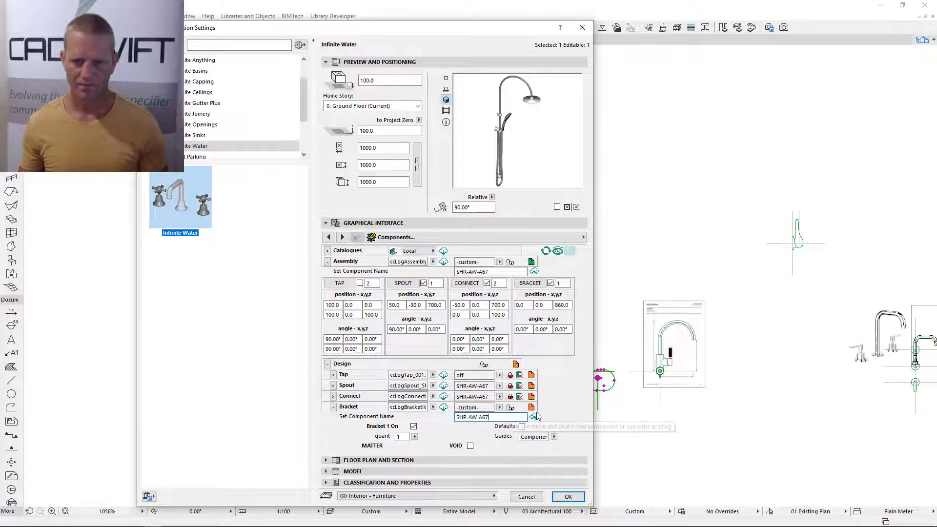
left_click(534, 418)
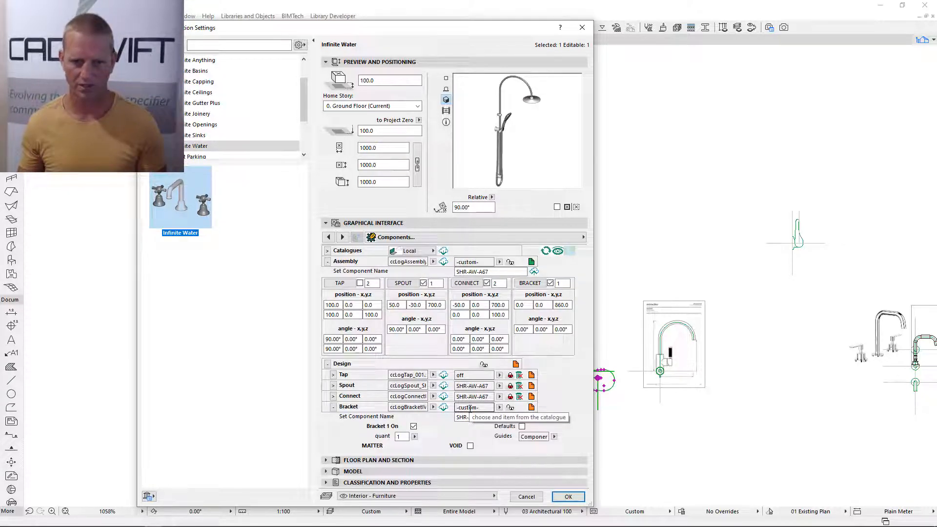
left_click(521, 426)
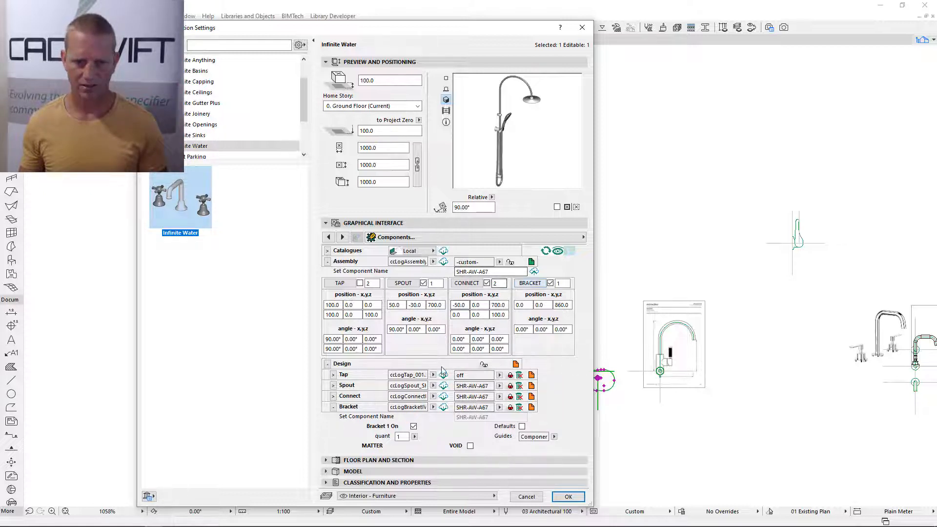
left_click(334, 407)
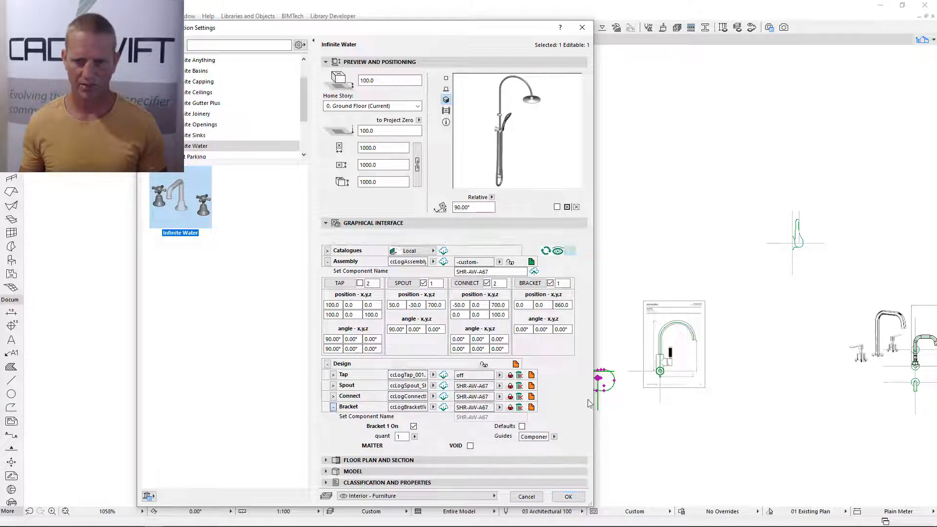
left_click(534, 271)
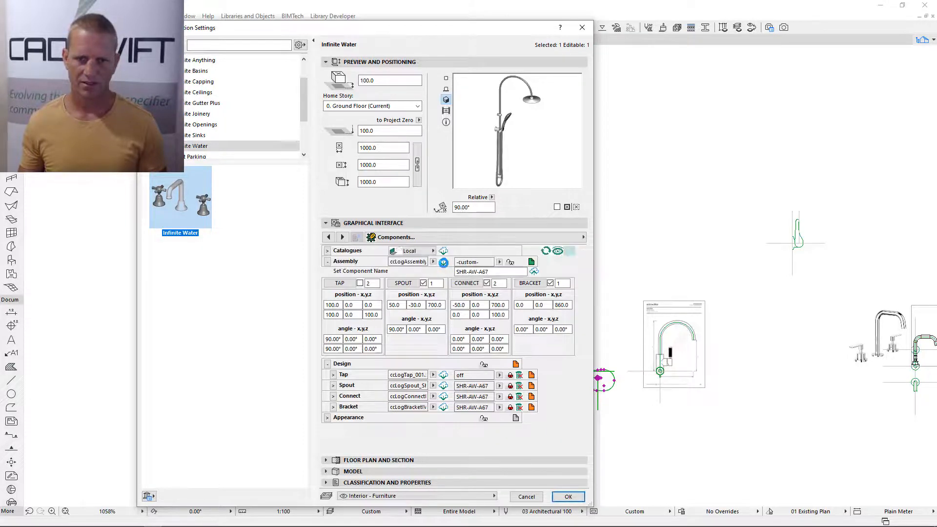
left_click(443, 263)
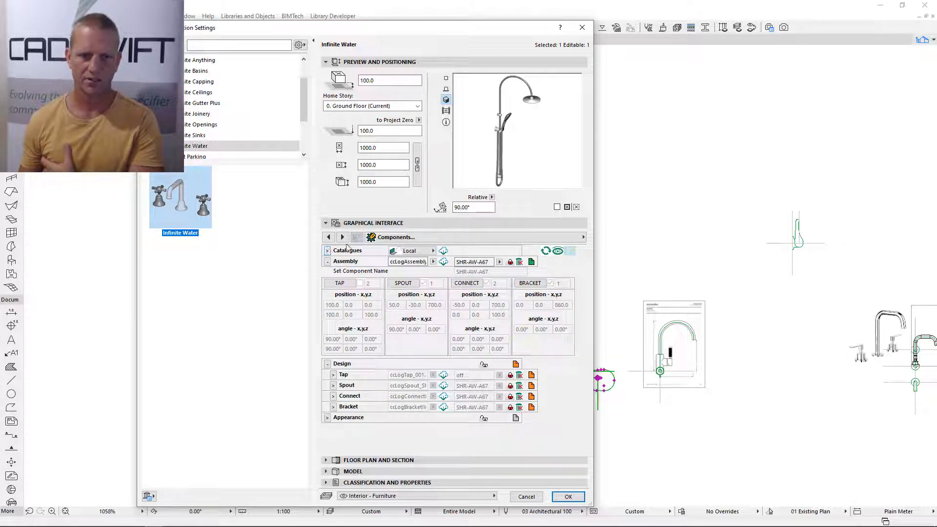
Step: In Rapid Configuration, switch the configuration to SHR-Ra-TV and back to SHR-AW-A67, and accept the object settings
left_click(329, 237)
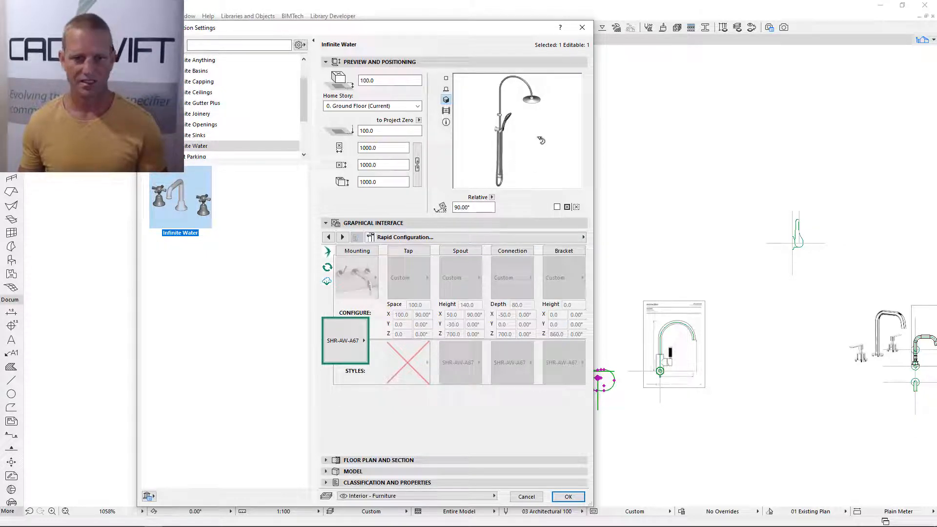
left_click(344, 342)
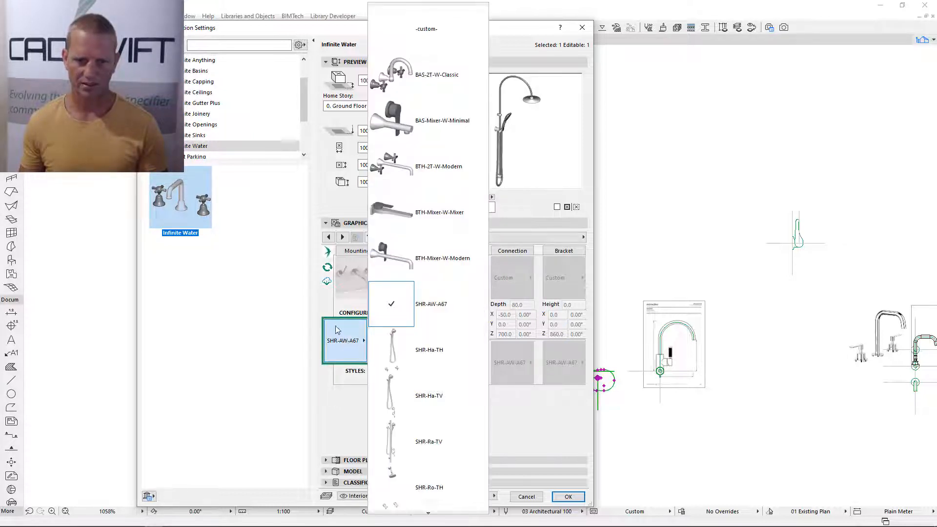
left_click(434, 442)
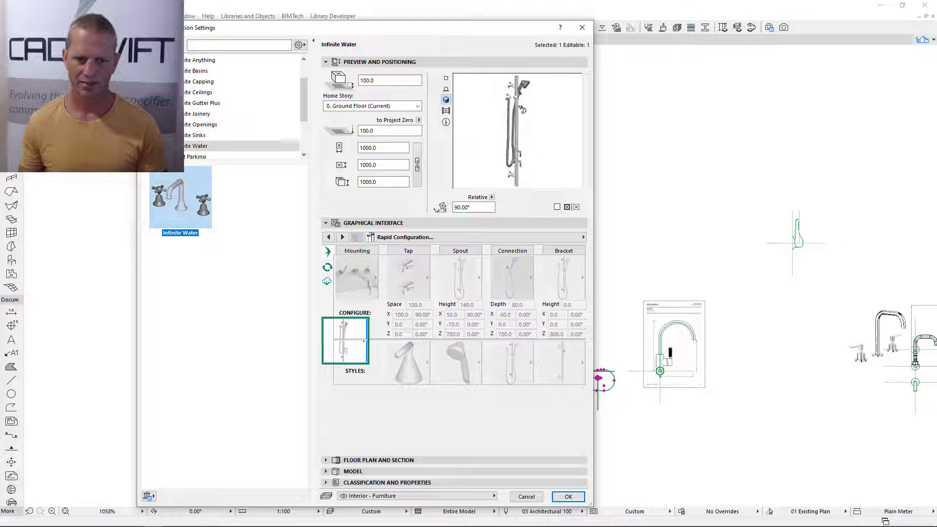
left_click(347, 341)
left_click(449, 310)
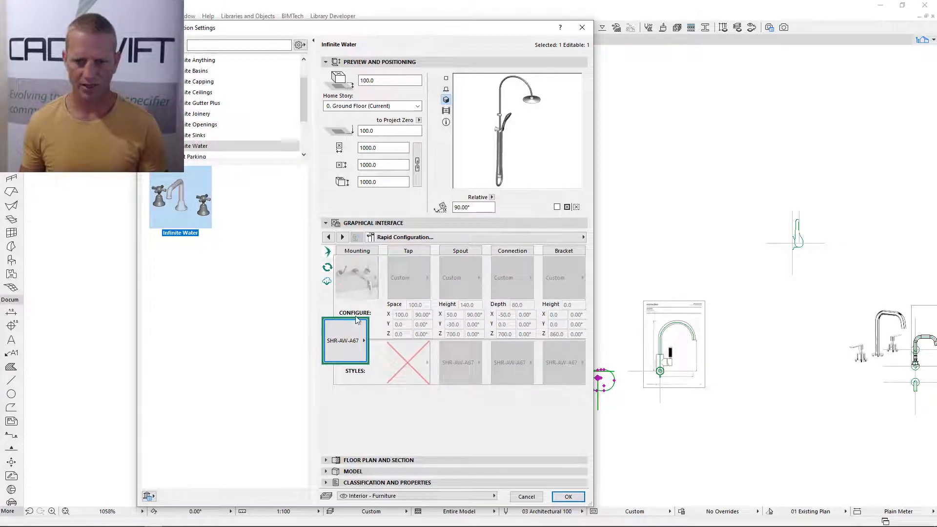
left_click(568, 497)
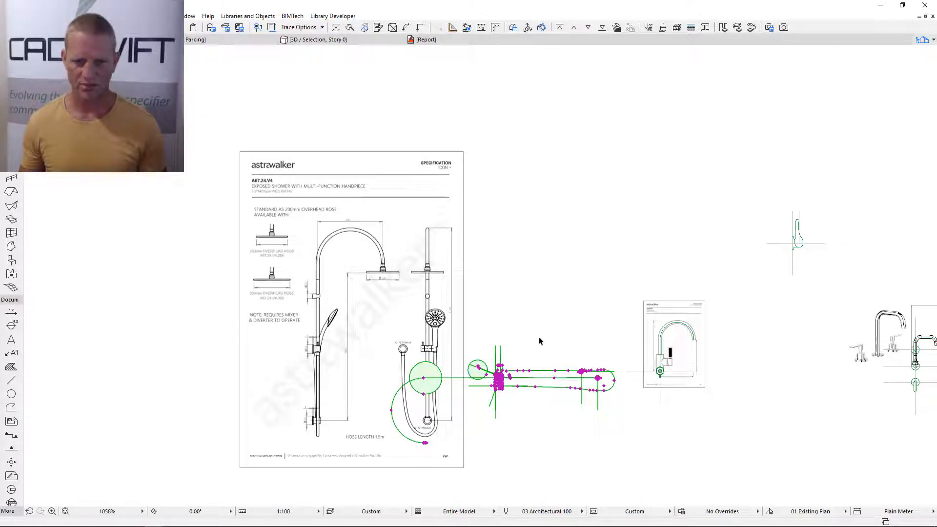
Step: Apply 3D projection to the shower's 2D representation and check its symbol in the floor plan
key("ctrl+t")
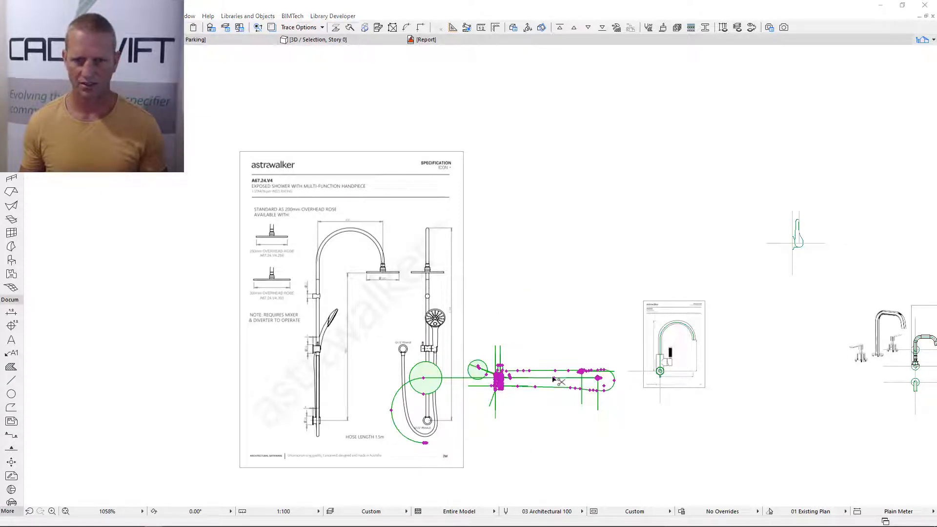
left_click(470, 238)
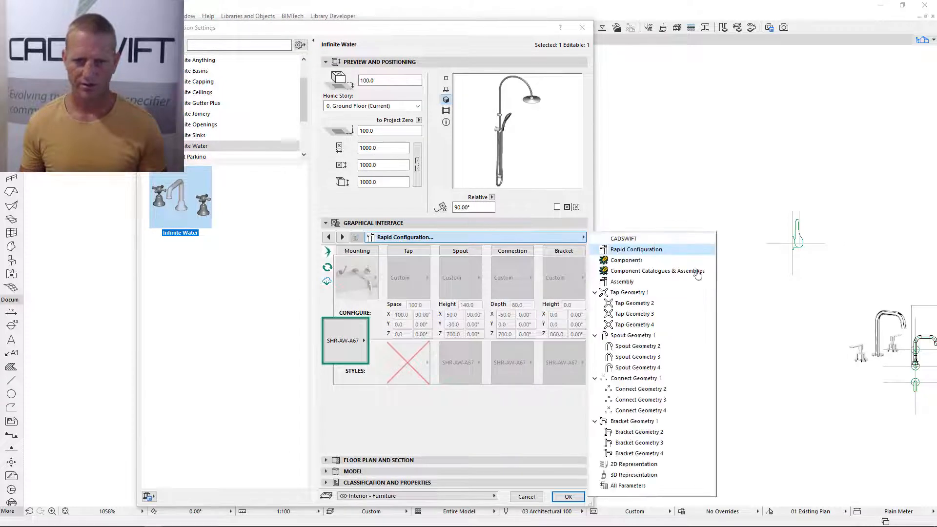
left_click(633, 464)
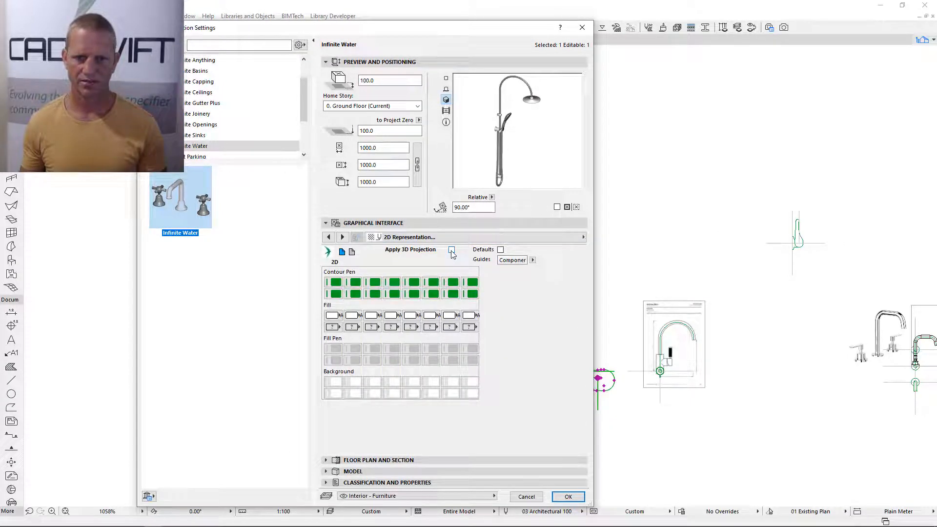
left_click(452, 250)
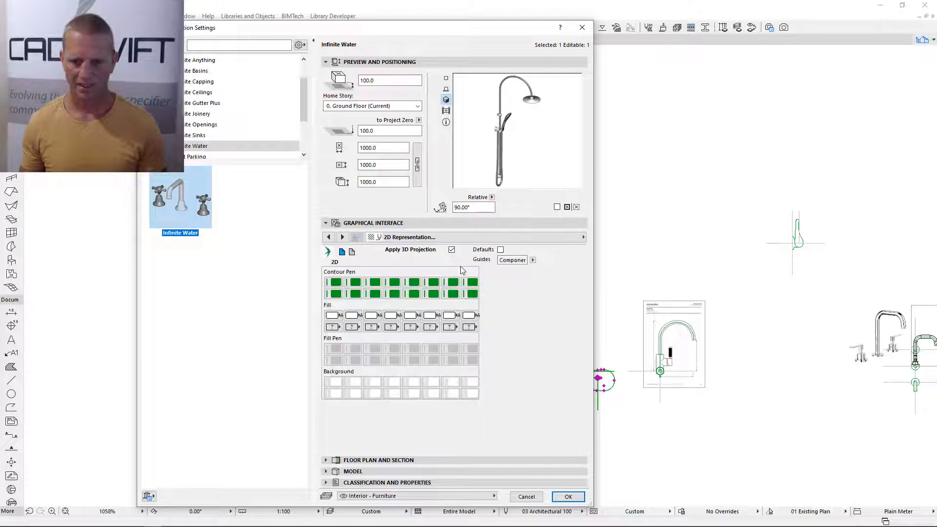
left_click(568, 496)
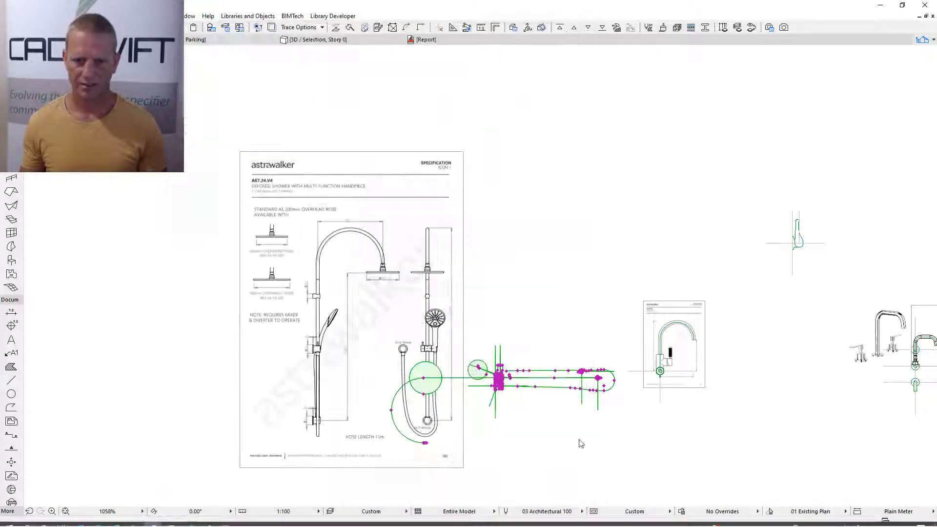
left_click(561, 325)
scroll(498, 405, "up", 5)
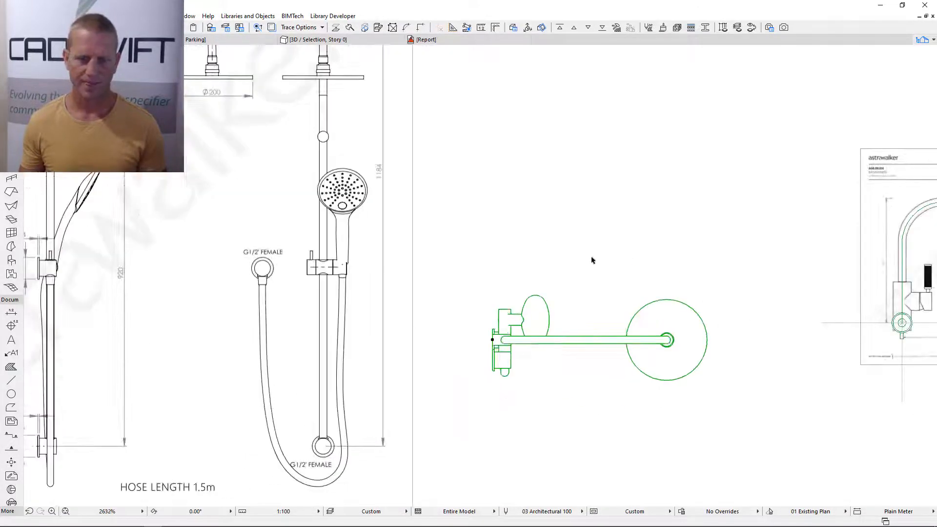
scroll(512, 415, "down", 5)
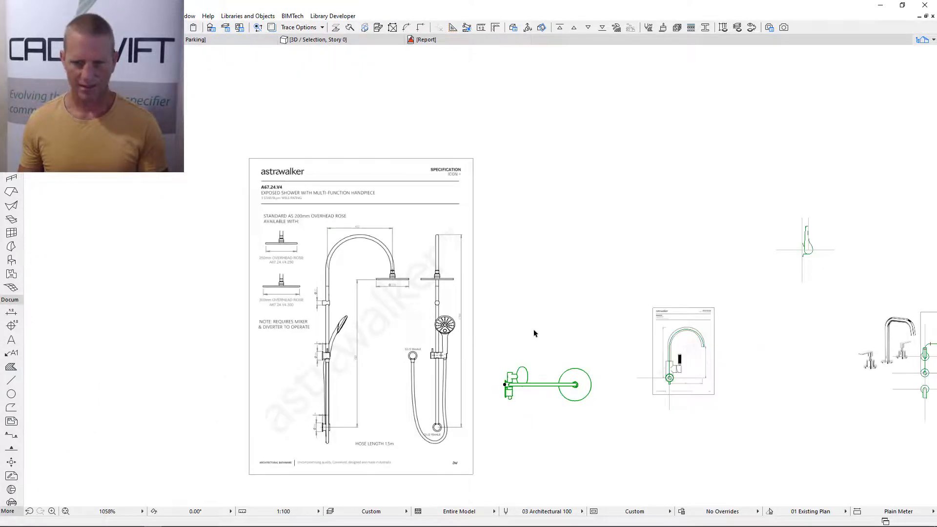
Step: Show the shower at an angle in 3D and crop a screenshot of it in Paint to about 528 × 528 px
key("F5")
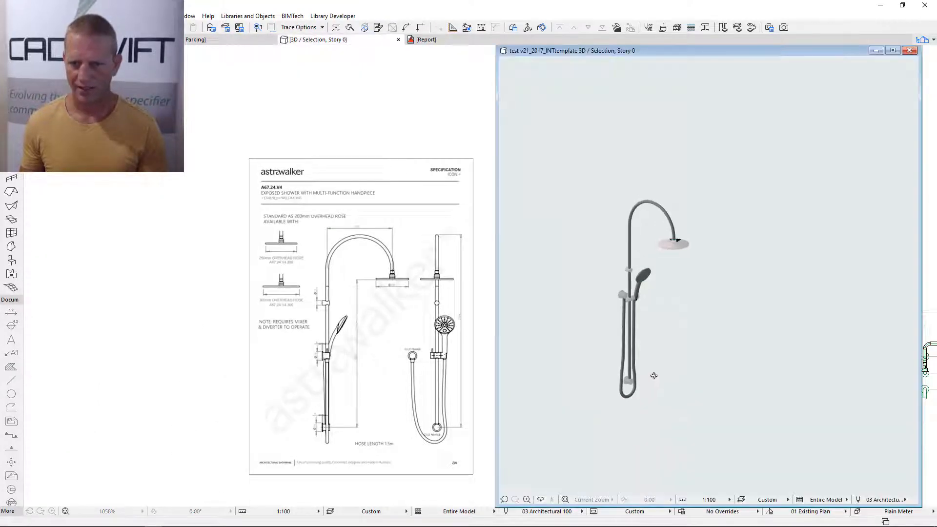
middle_click_drag(654, 375, 673, 406, "shift")
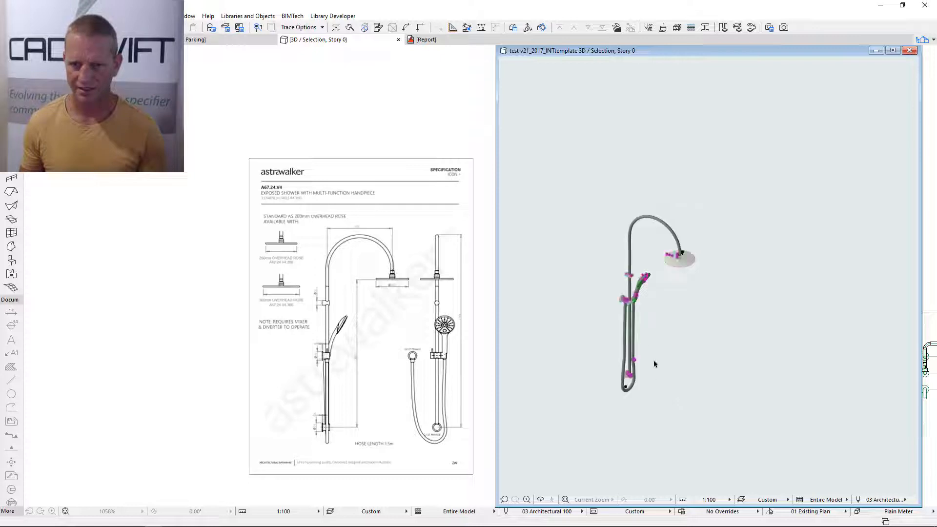
middle_click_drag(648, 329, 636, 136, "shift")
key("Escape")
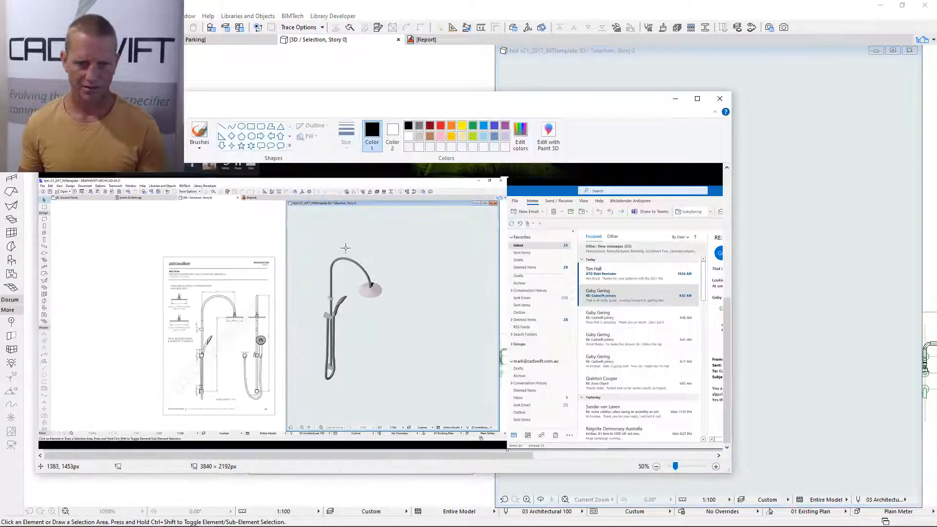
mouse_move(297, 244)
left_mouse_down()
mouse_move(397, 345)
mouse_move(414, 385)
left_mouse_up()
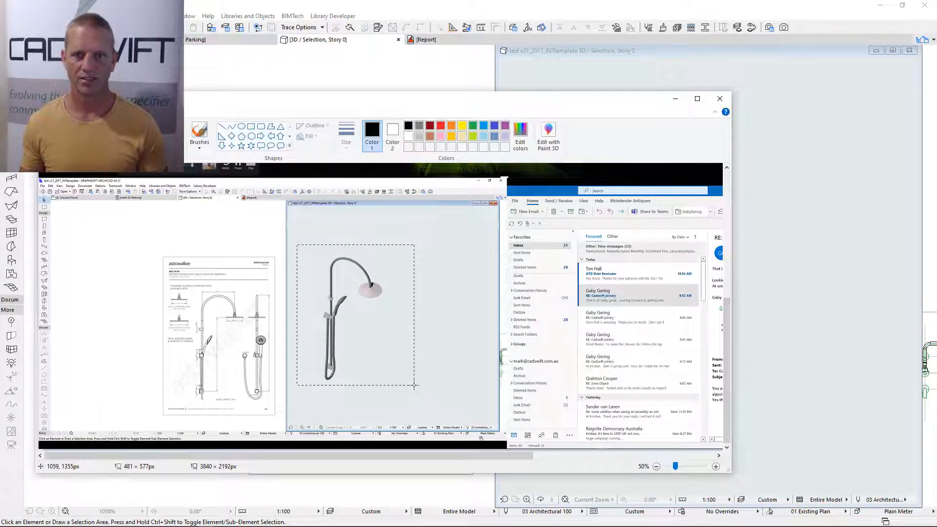
key("ctrl+shift+x")
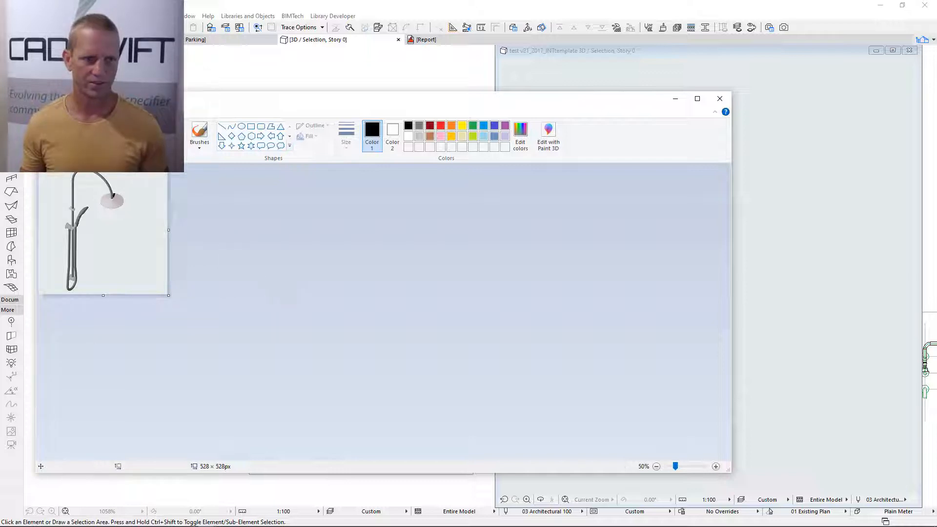
Step: Save the cropped picture as PNG file SHR-AW-A67 in the Catalogue Pics folder under Infinite Water > UI
left_click(49, 111)
left_click(73, 196)
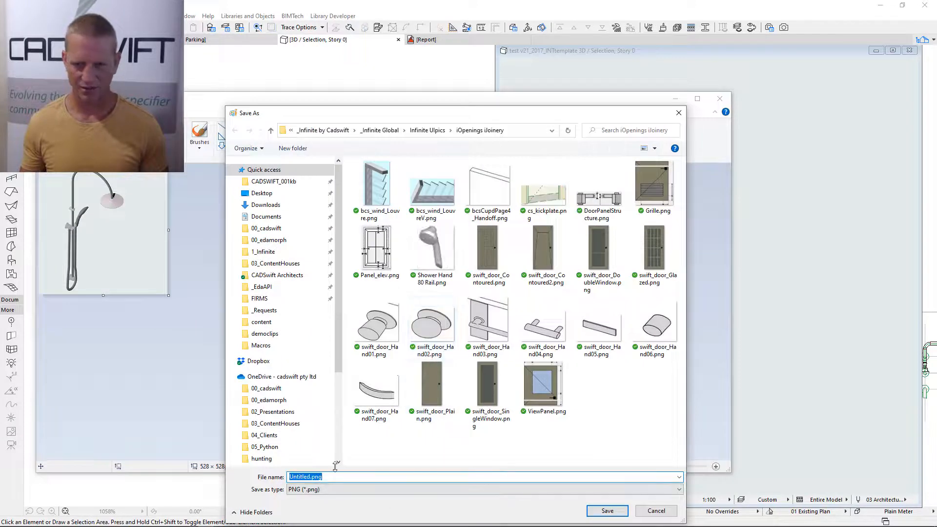
key("BackSpace")
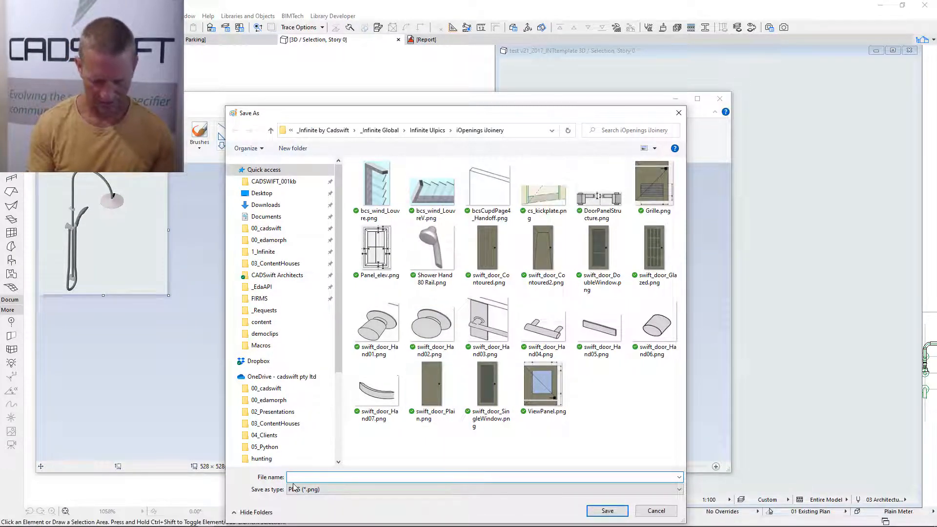
type("SHR")
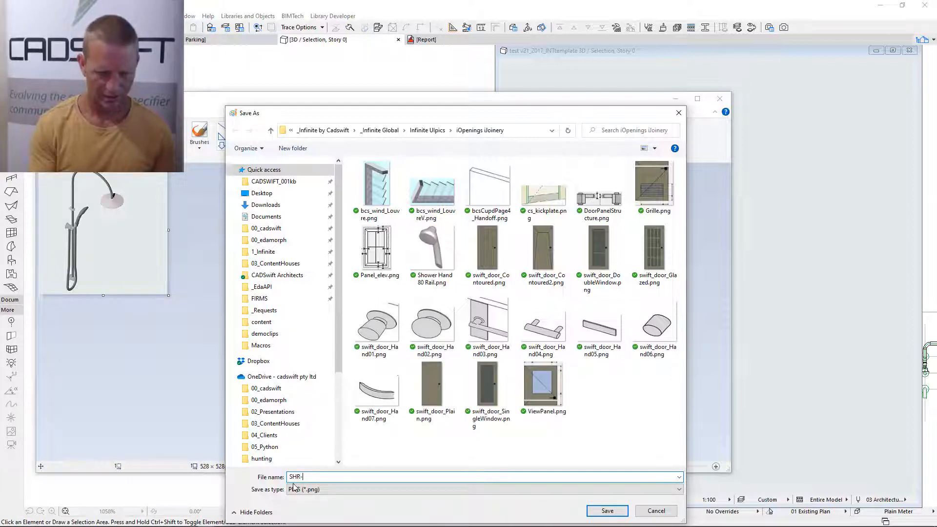
type("-")
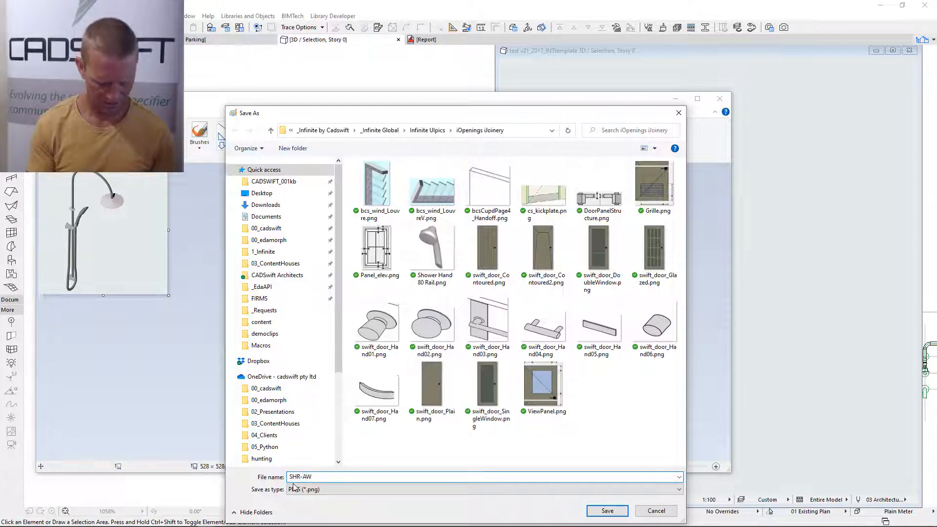
type("AW-A67")
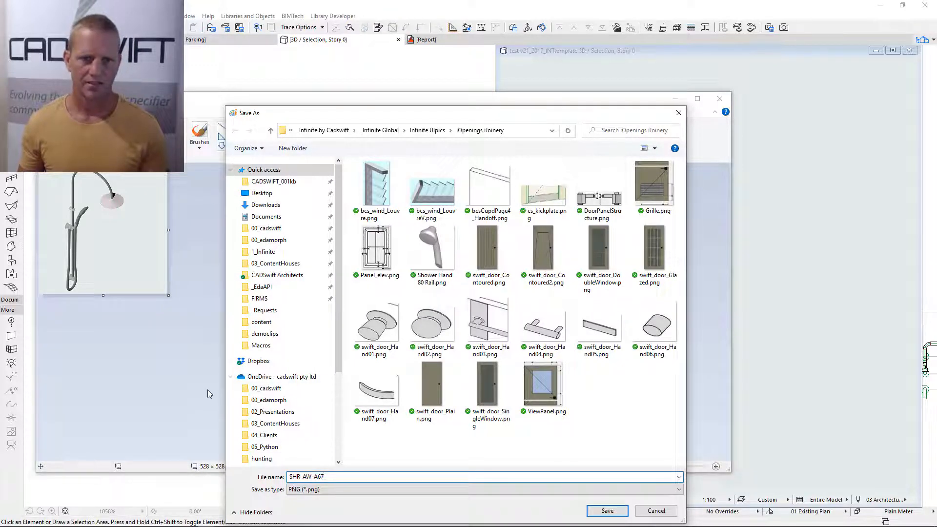
left_click(323, 128)
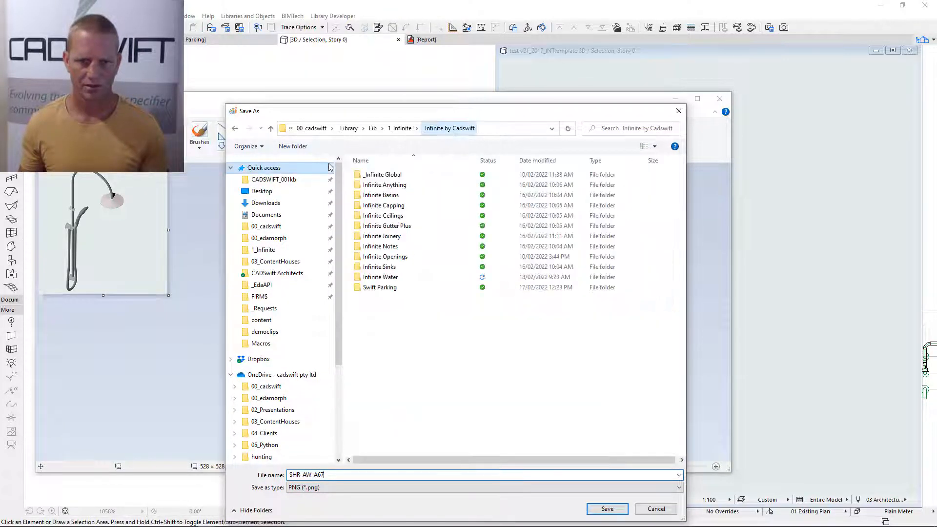
double_click(390, 277)
left_click(363, 199)
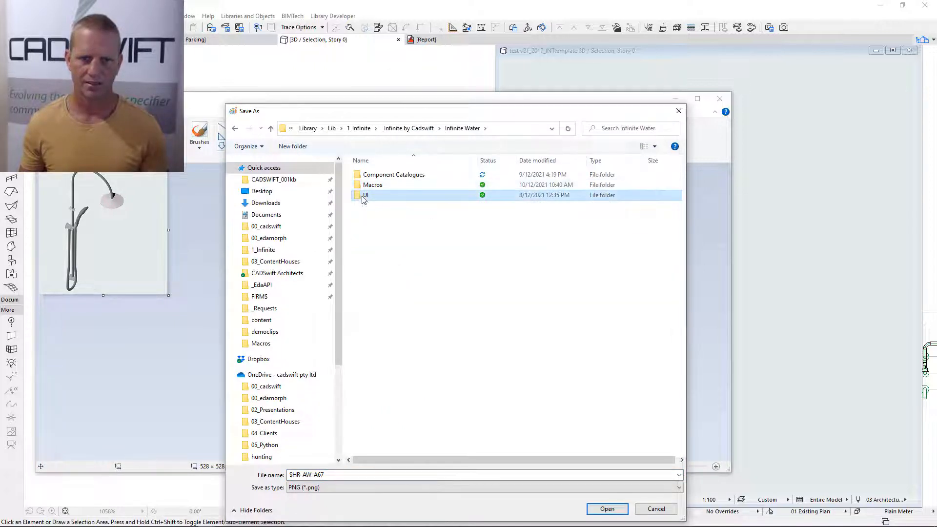
key("Return")
double_click(389, 174)
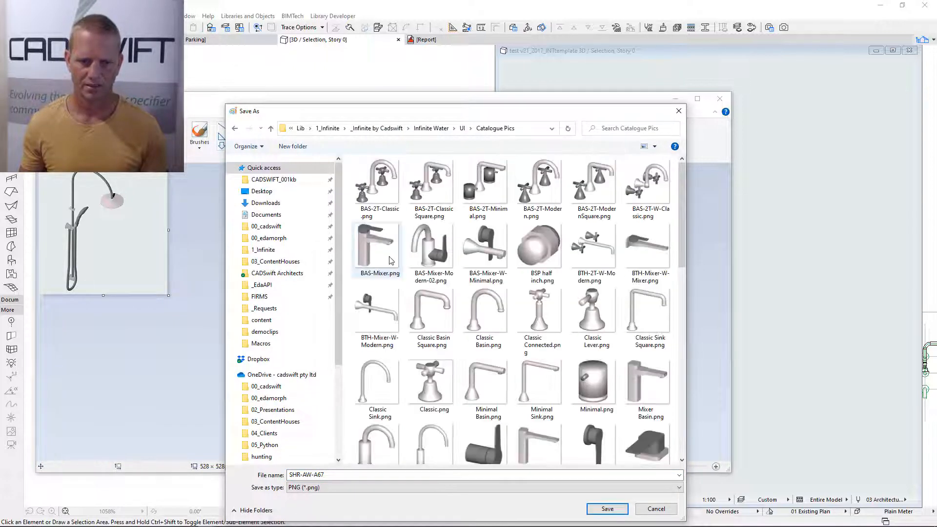
left_click(605, 508)
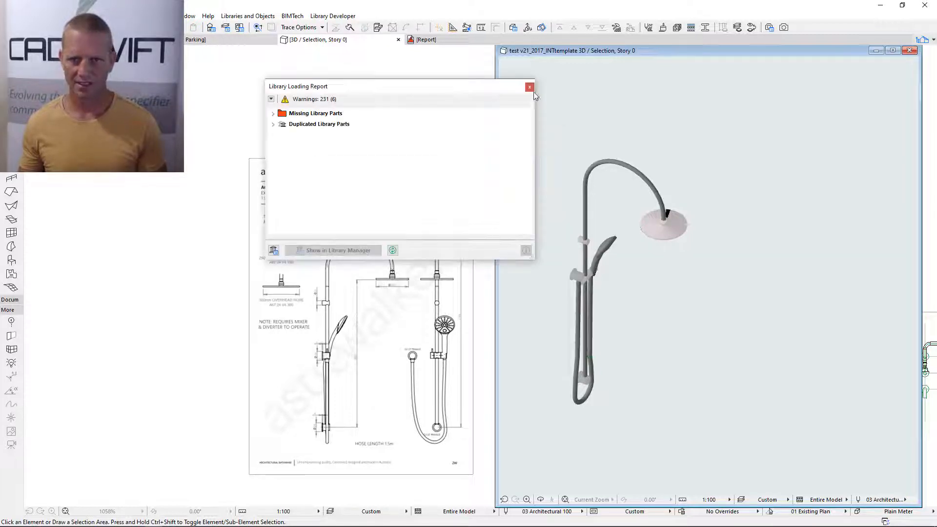
Step: Dismiss the Library Loading Report and open the object settings of the shower in the 3D view
left_click(529, 89)
left_click(584, 189)
key("ctrl+t")
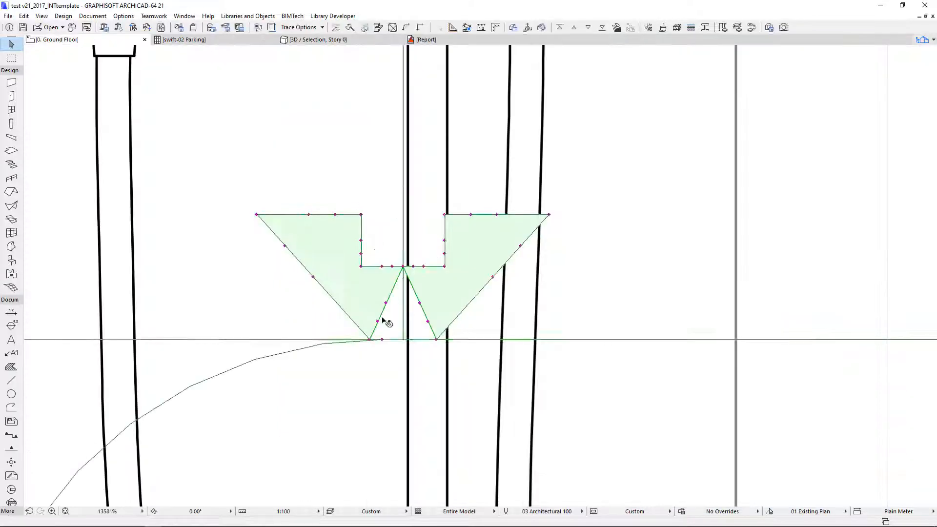
Step: Stretch the symmetrical profile's hotspots on the floor plan to form its centre point and lower corners on the horizontal axis
left_click(377, 321)
left_click(372, 316)
left_click(382, 267)
left_click(403, 339)
left_click(293, 246)
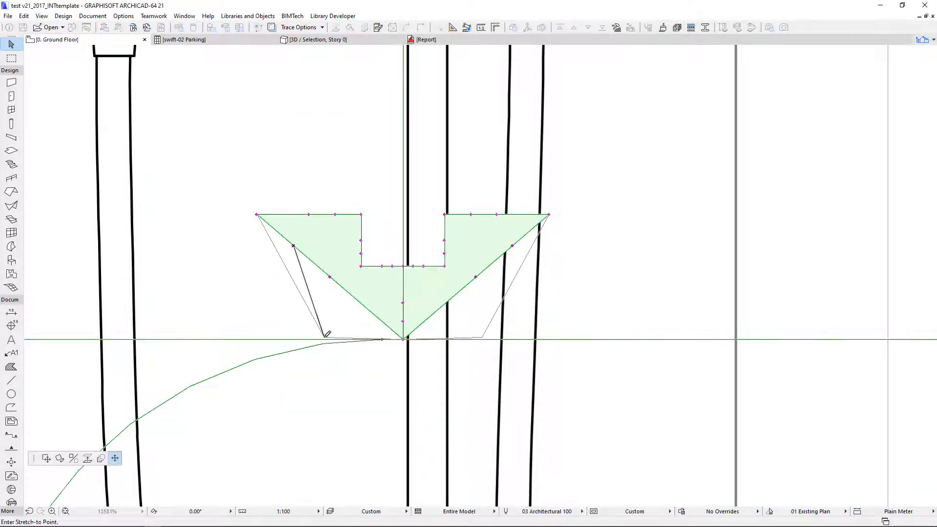
left_click(370, 339)
left_click(309, 214)
left_click(256, 214)
left_click(370, 316)
Step: Stretch the profile's side hotspots to form a stepped collar above the base and a narrower neck above that collar
scroll(370, 316, "up", 3)
left_click(353, 224)
left_click(359, 317)
left_click(351, 224)
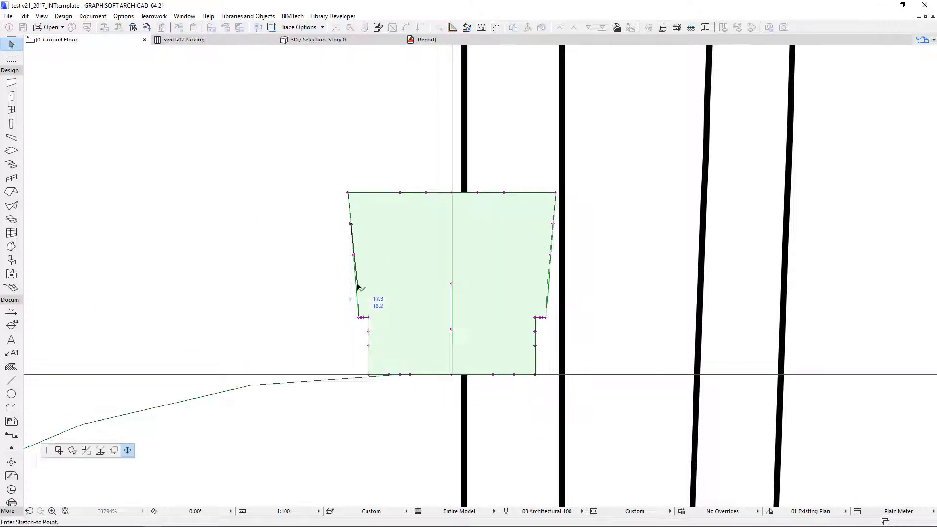
left_click(358, 275)
left_click(352, 221)
left_click(368, 275)
left_click(354, 214)
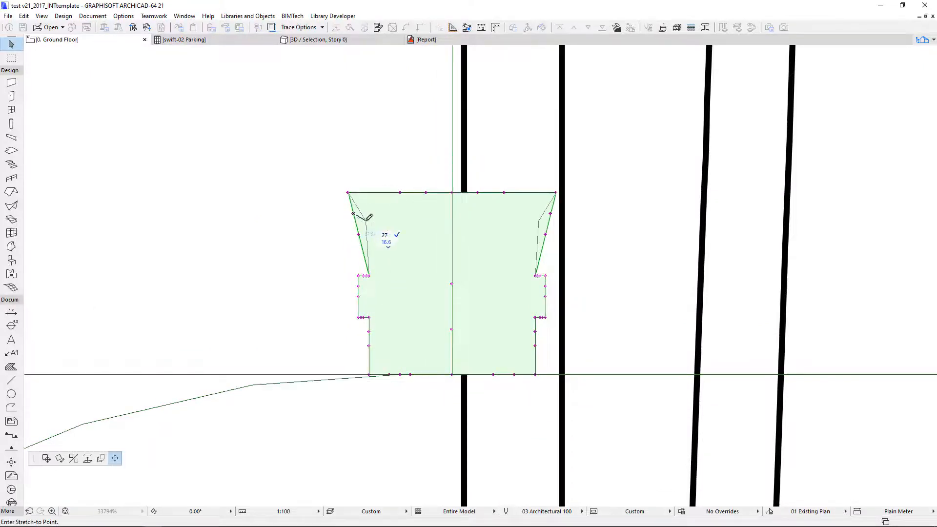
left_click(369, 235)
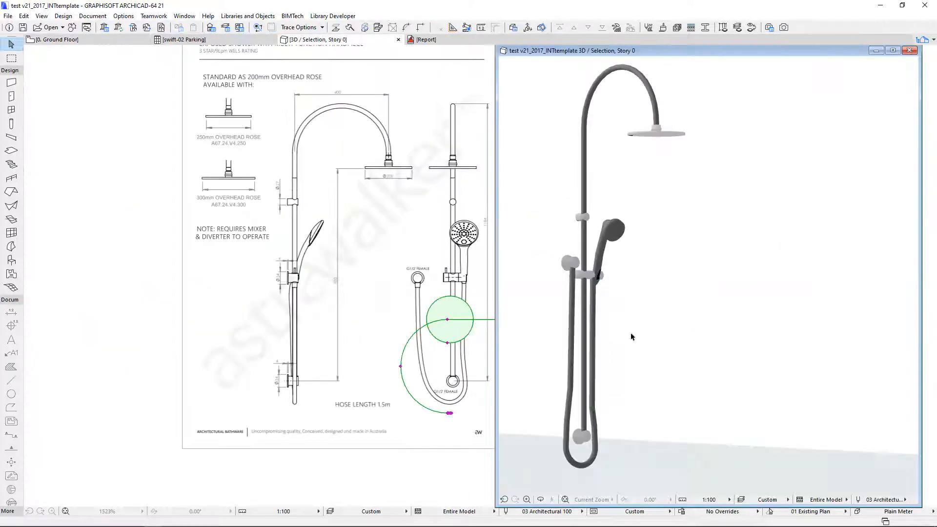
mouse_move(654, 367)
middle_mouse_down()
mouse_move(686, 351)
mouse_move(696, 367)
mouse_move(650, 367)
middle_mouse_up()
scroll(675, 373, "down", 2)
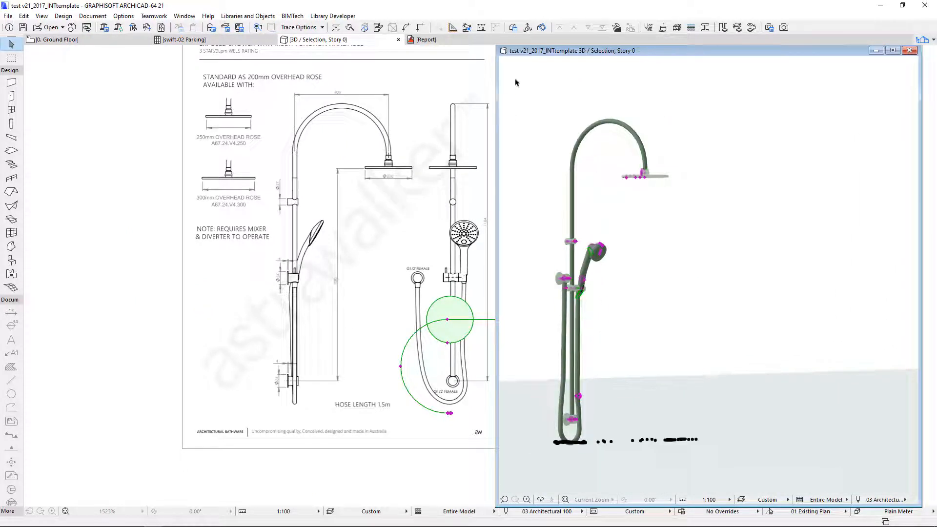